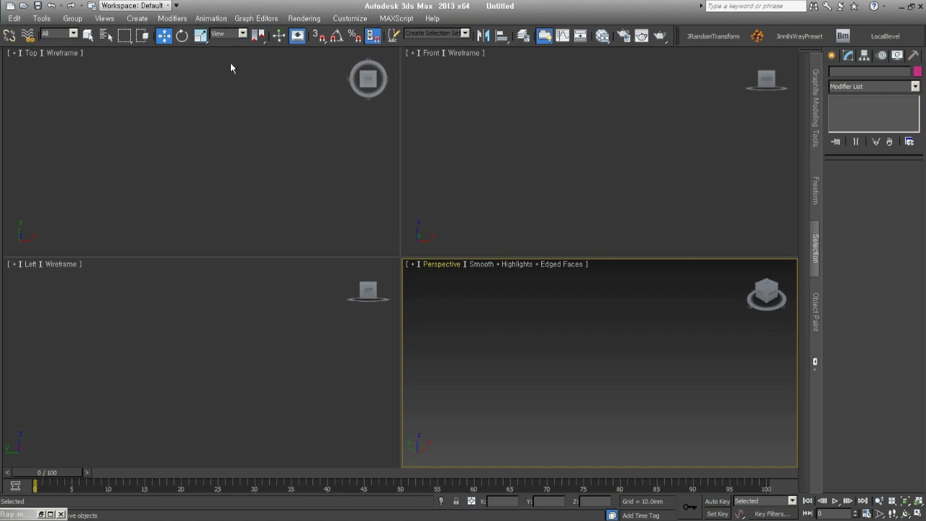
# Draw a trial cylinder (radius 15.498mm, height 46.263mm) in Perspective, then undo it.
pyautogui.click(466, 120)
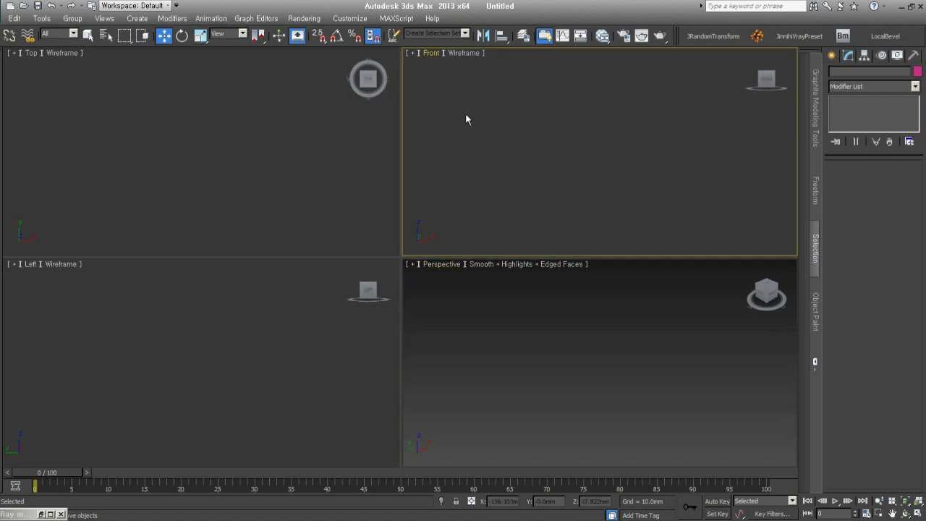
pyautogui.click(832, 57)
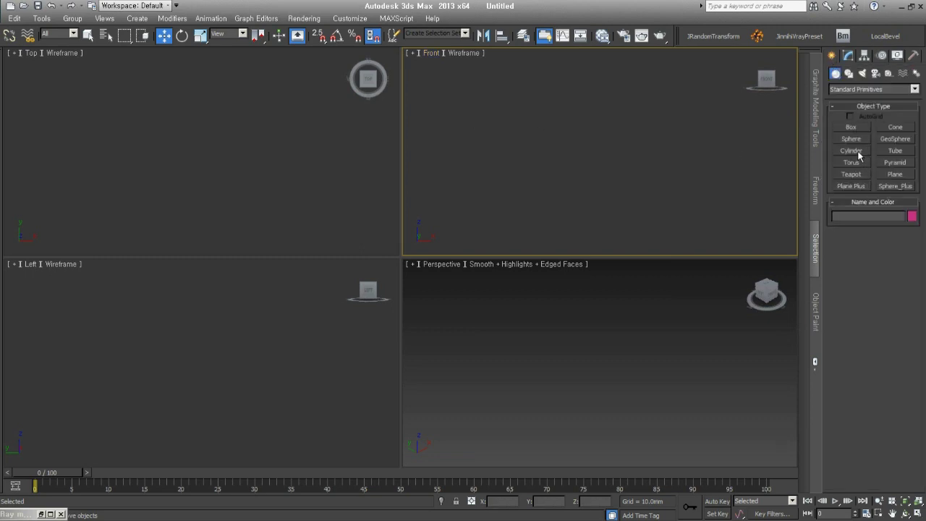
pyautogui.click(857, 152)
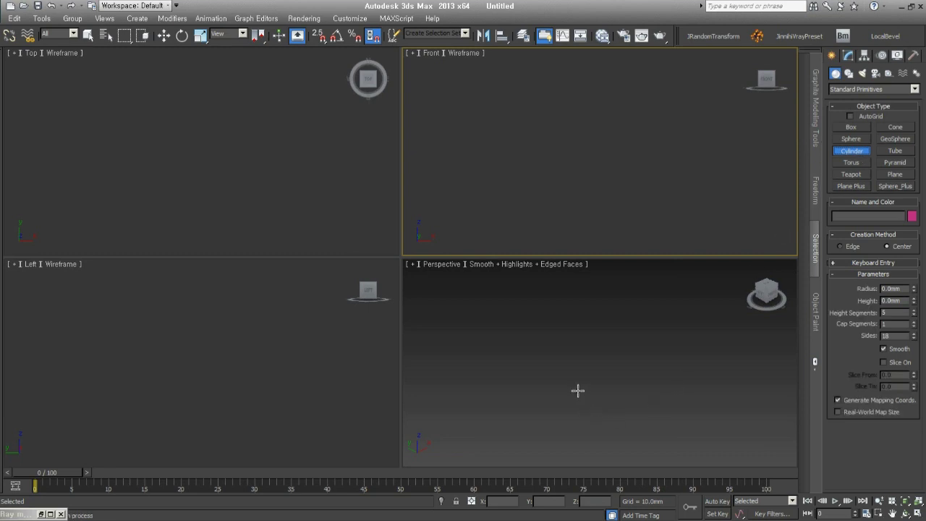
pyautogui.moveTo(571, 392); pyautogui.dragTo(578, 411)
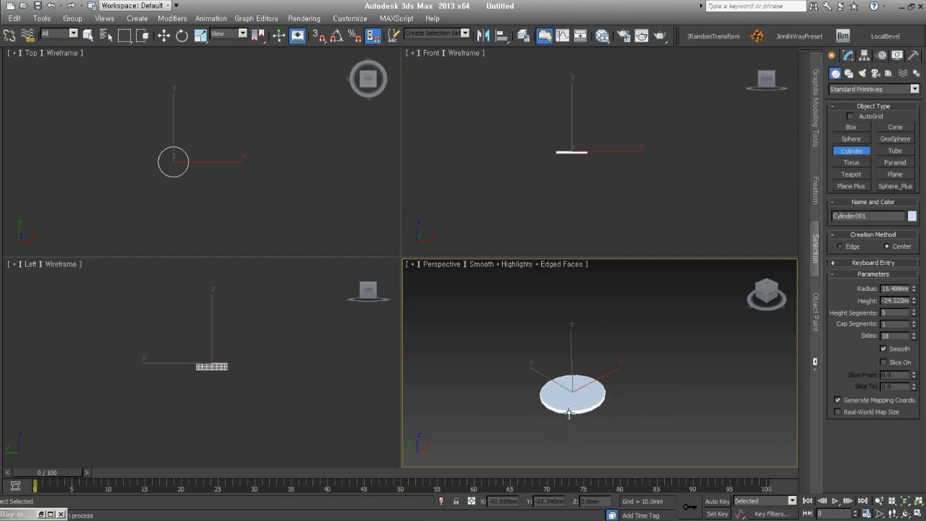
pyautogui.click(567, 306)
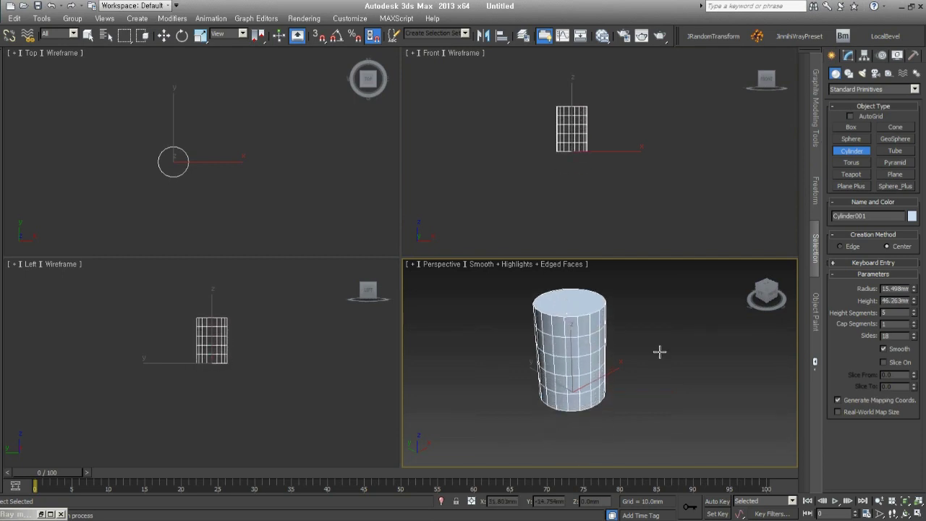
pyautogui.moveTo(660, 352); pyautogui.dragTo(677, 374, button='middle')
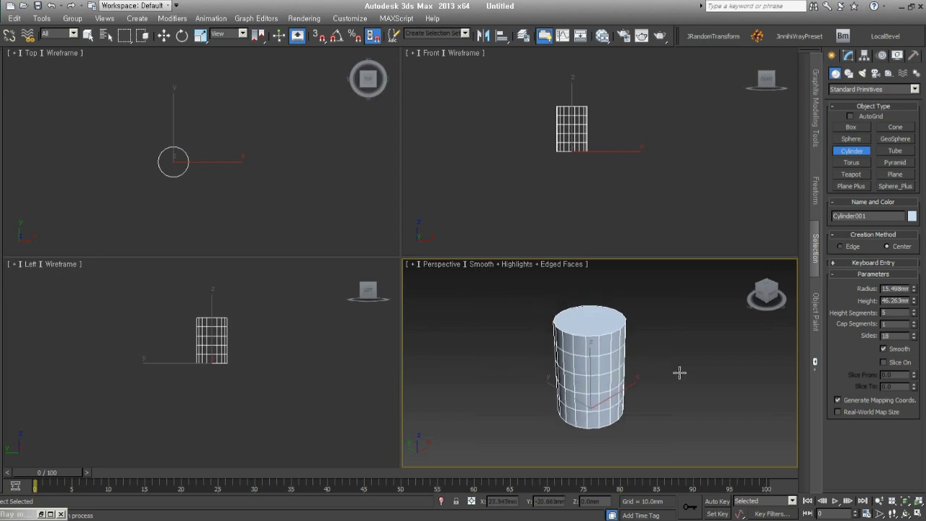
pyautogui.hotkey('ctrl', 'z')
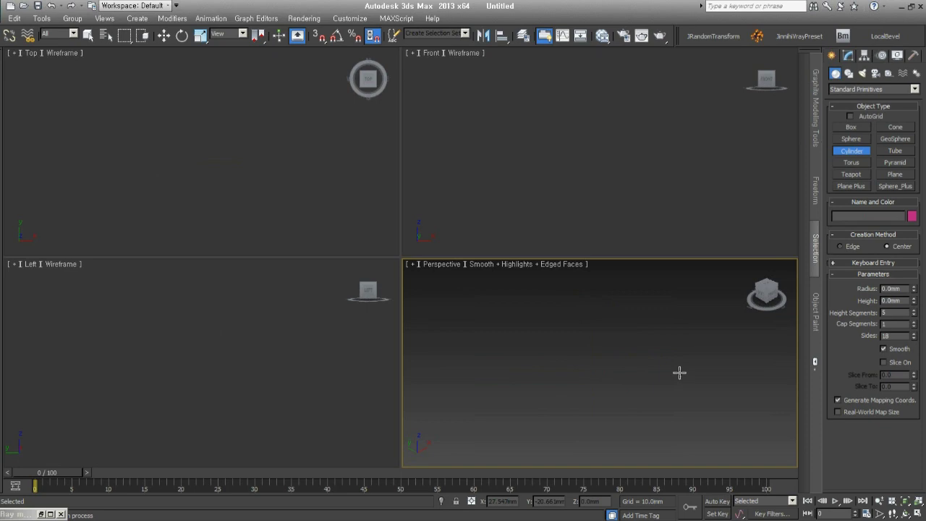
pyautogui.rightClick(679, 373)
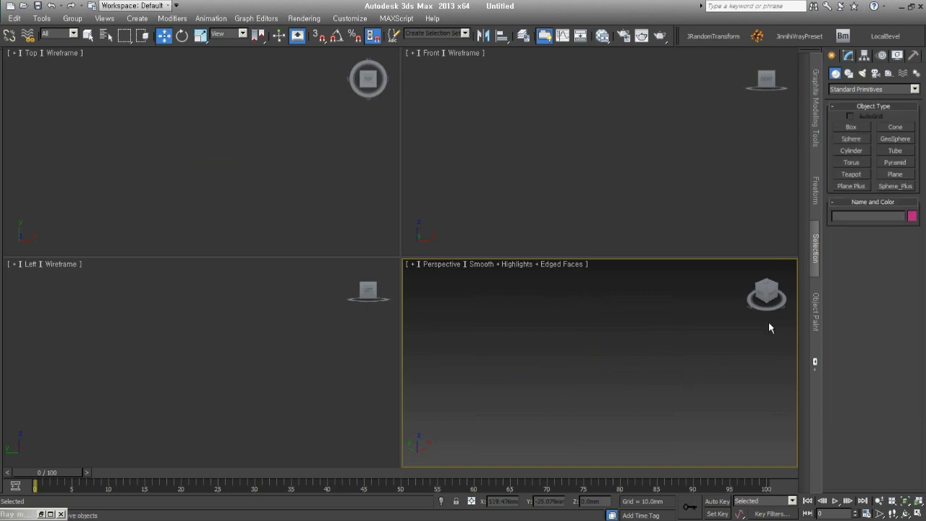
pyautogui.click(852, 138)
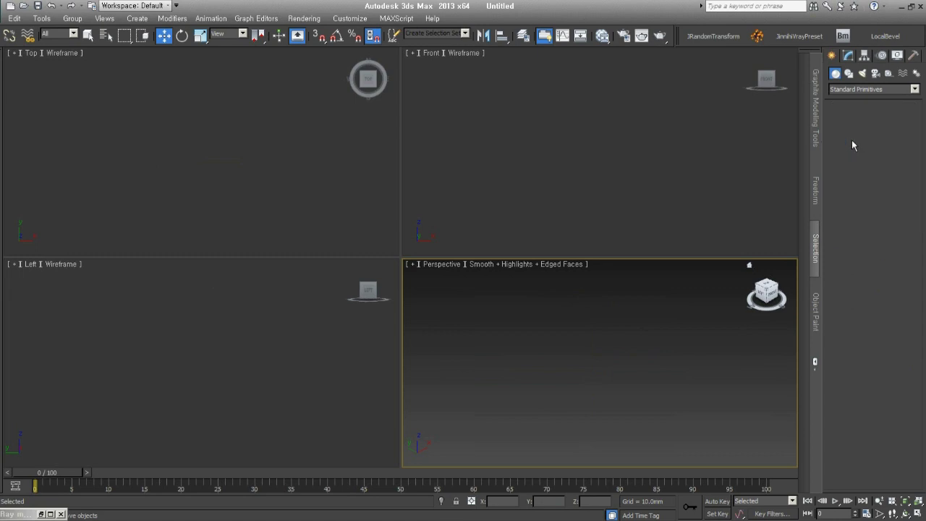
pyautogui.rightClick(665, 398)
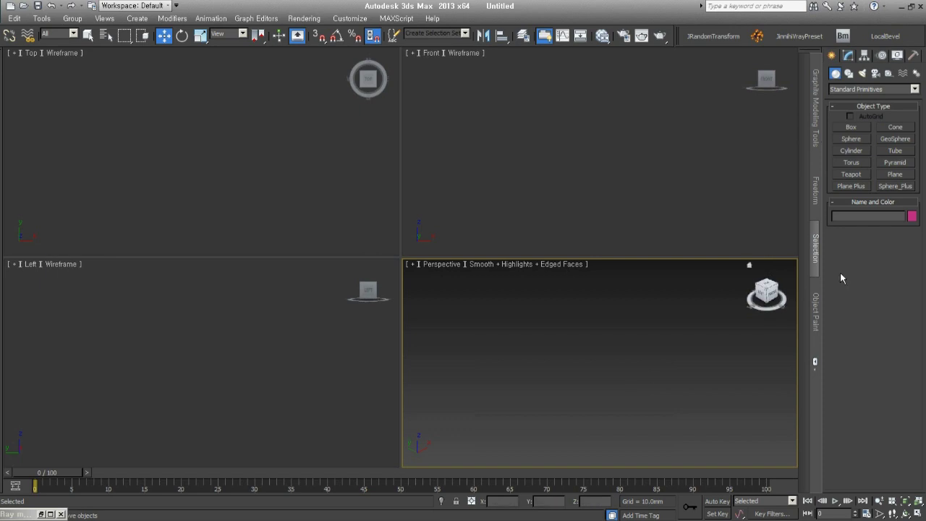
# Start a box, cancel it, and reset the Height spinner to zero.
pyautogui.click(851, 126)
pyautogui.moveTo(594, 420)
pyautogui.mouseDown()
pyautogui.moveTo(662, 459)
pyautogui.moveTo(541, 367)
pyautogui.mouseUp()
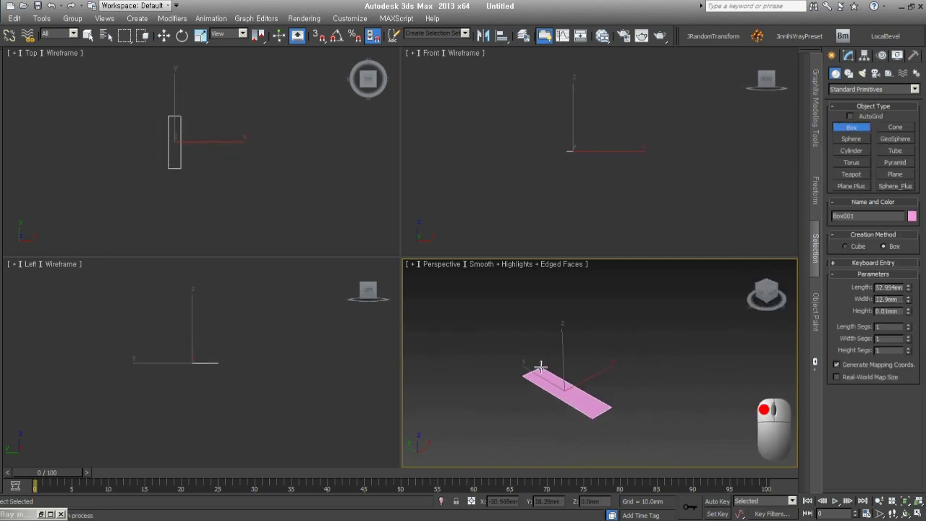
pyautogui.rightClick(540, 367)
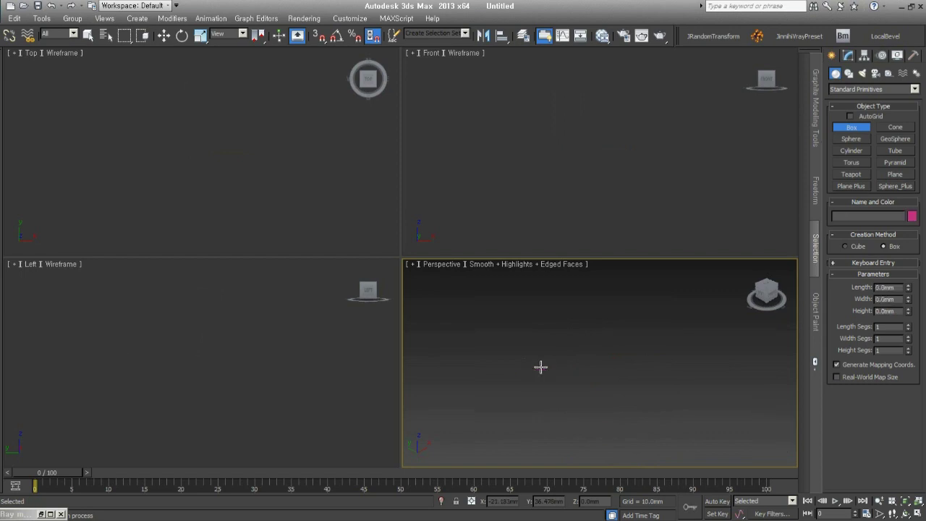
pyautogui.click(908, 308)
pyautogui.rightClick(908, 310)
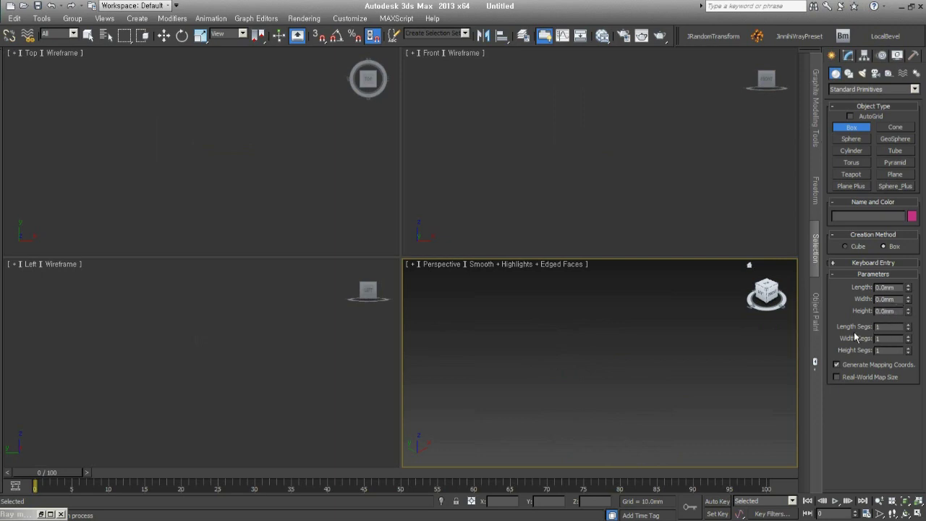
# Draw Box001 at about 19.263 × 22.653 × 35.207 mm and fit it in all views.
pyautogui.moveTo(621, 362); pyautogui.dragTo(597, 405)
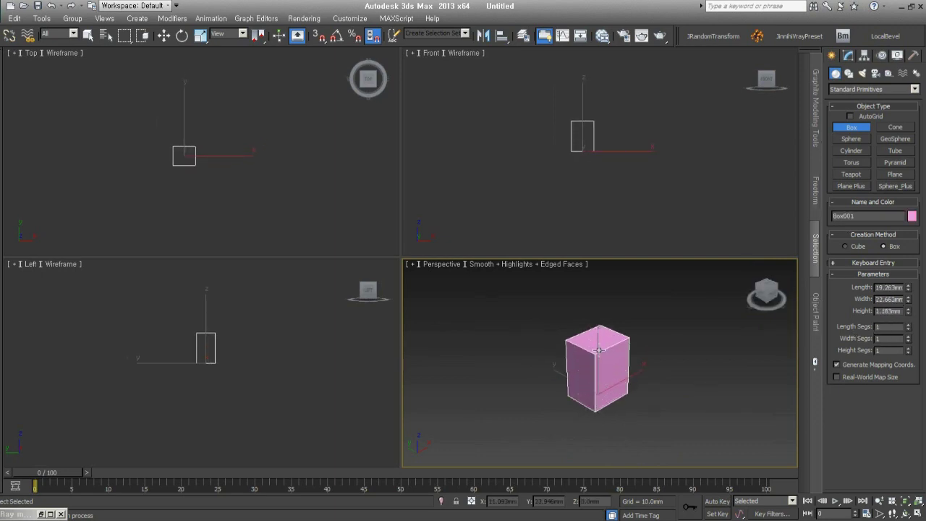
pyautogui.click(723, 347)
pyautogui.moveTo(908, 311)
pyautogui.mouseDown()
pyautogui.moveTo(906, 321)
pyautogui.moveTo(906, 304)
pyautogui.mouseUp()
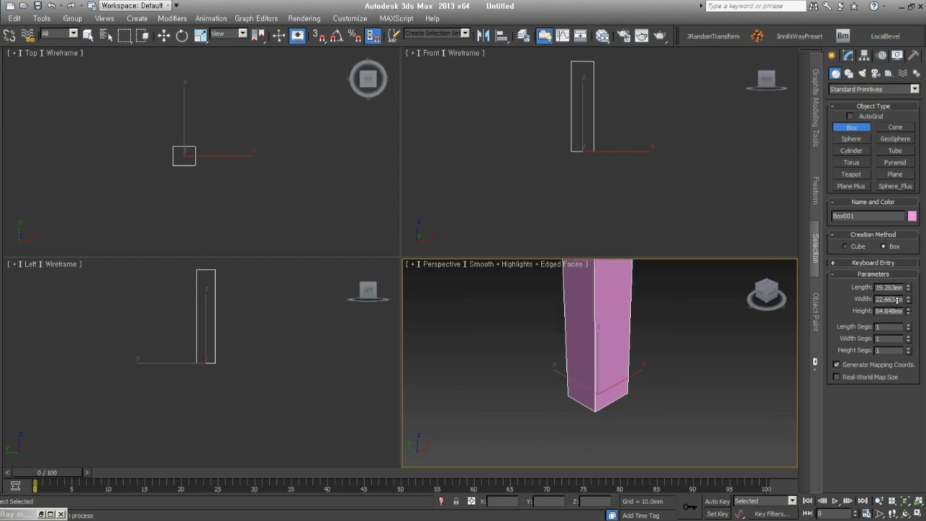
pyautogui.hotkey('ctrl', 'z')
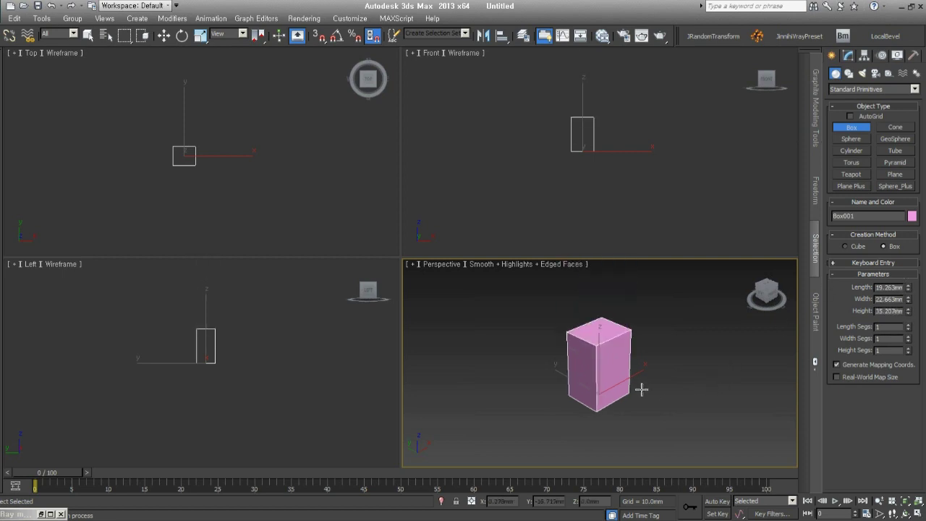
pyautogui.click(917, 501)
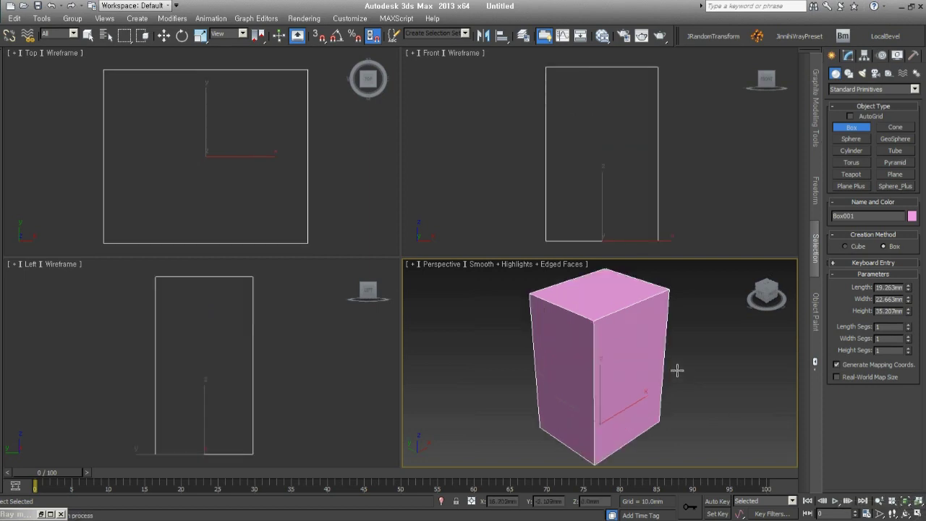
pyautogui.press('w')
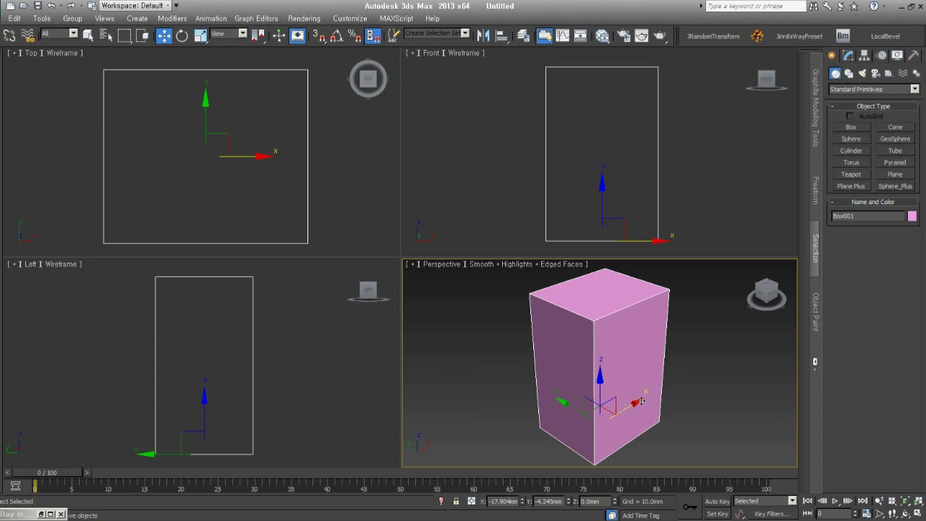
# Try moving the box and starting a sphere, cancelling both, then orbit around the box.
pyautogui.moveTo(627, 406); pyautogui.dragTo(738, 372)
pyautogui.rightClick(738, 372)
pyautogui.scroll(-3, 620, 418)
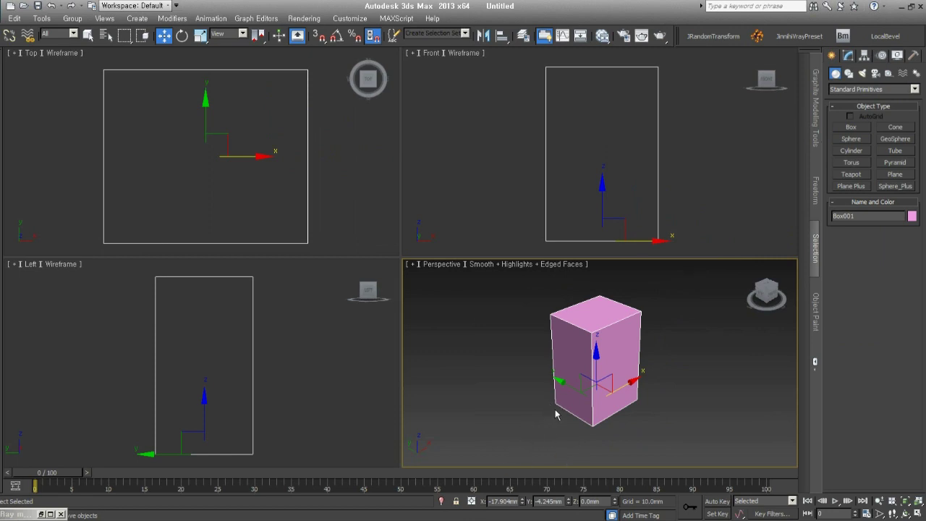
pyautogui.click(851, 138)
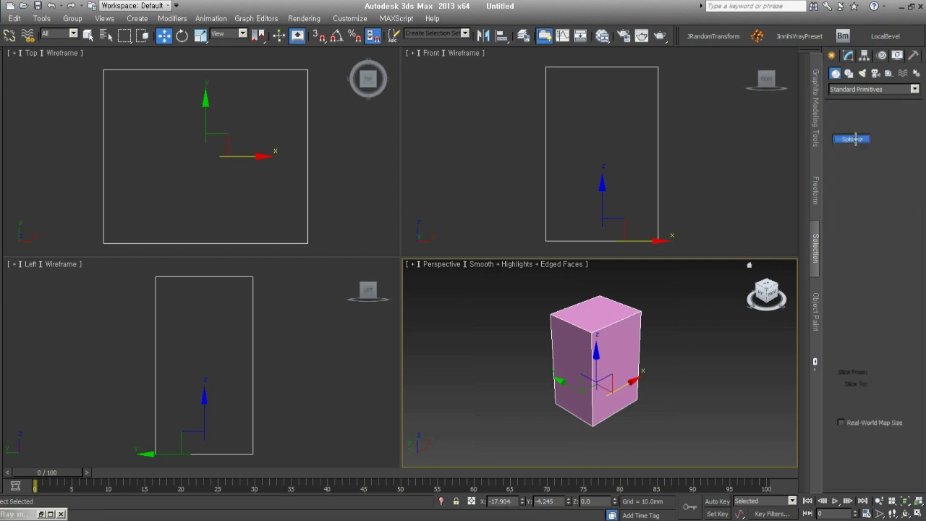
pyautogui.rightClick(677, 370)
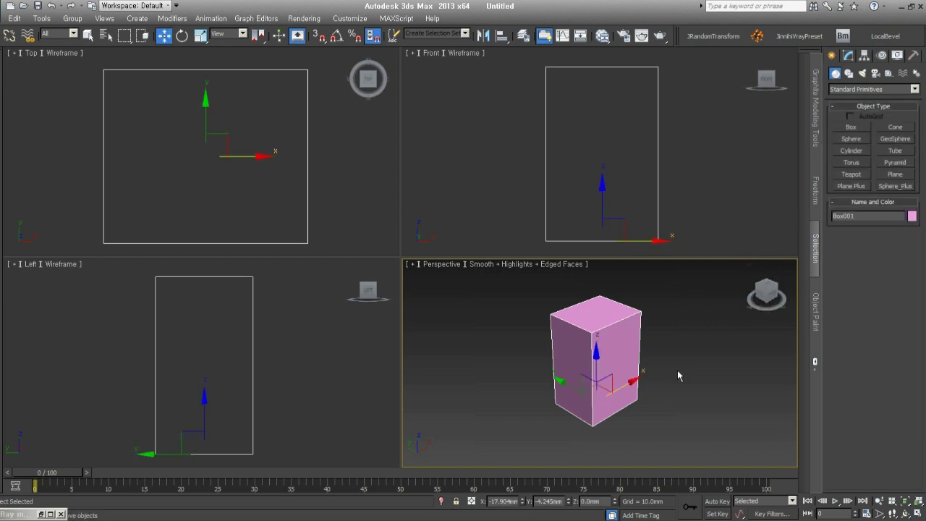
pyautogui.keyDown('alt'); pyautogui.moveTo(655, 389); pyautogui.dragTo(658, 384, button='middle'); pyautogui.keyUp('alt')
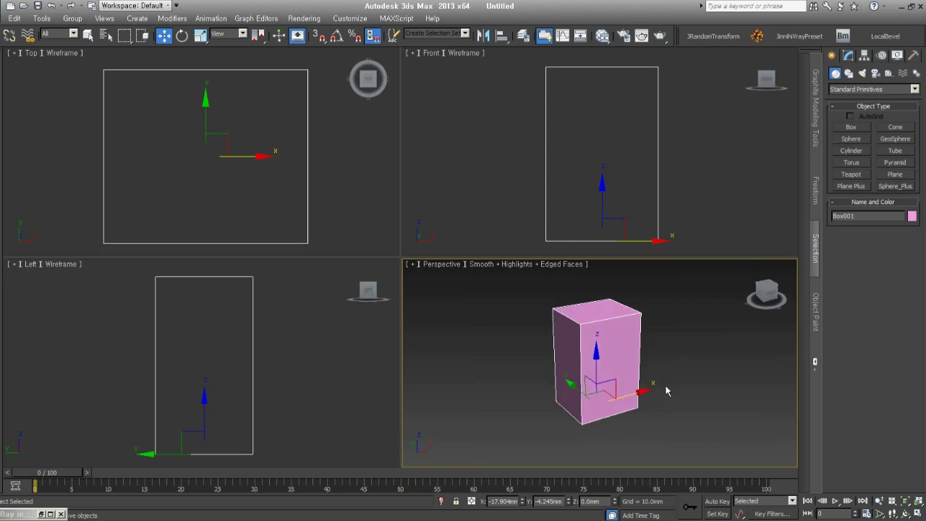
pyautogui.moveTo(666, 389)
pyautogui.keyDown('alt'); pyautogui.mouseDown(button='middle')
pyautogui.moveTo(651, 389)
pyautogui.moveTo(641, 364)
pyautogui.mouseUp(button='middle'); pyautogui.keyUp('alt')
# Convert the box to an Editable Poly through the quad menu.
pyautogui.rightClick(641, 351)
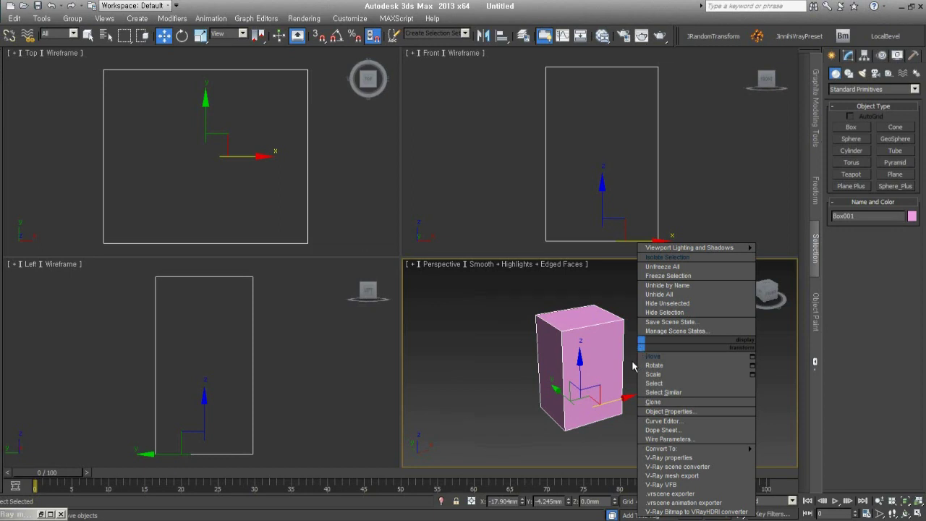
pyautogui.click(519, 414)
pyautogui.moveTo(519, 414)
pyautogui.keyDown('alt'); pyautogui.mouseDown(button='middle')
pyautogui.moveTo(569, 394)
pyautogui.moveTo(582, 400)
pyautogui.mouseUp(button='middle'); pyautogui.keyUp('alt')
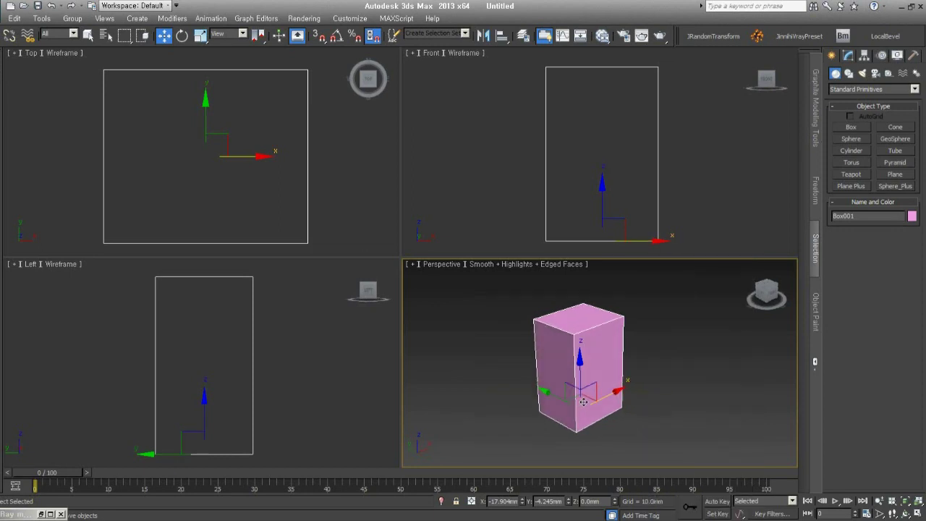
pyautogui.rightClick(655, 322)
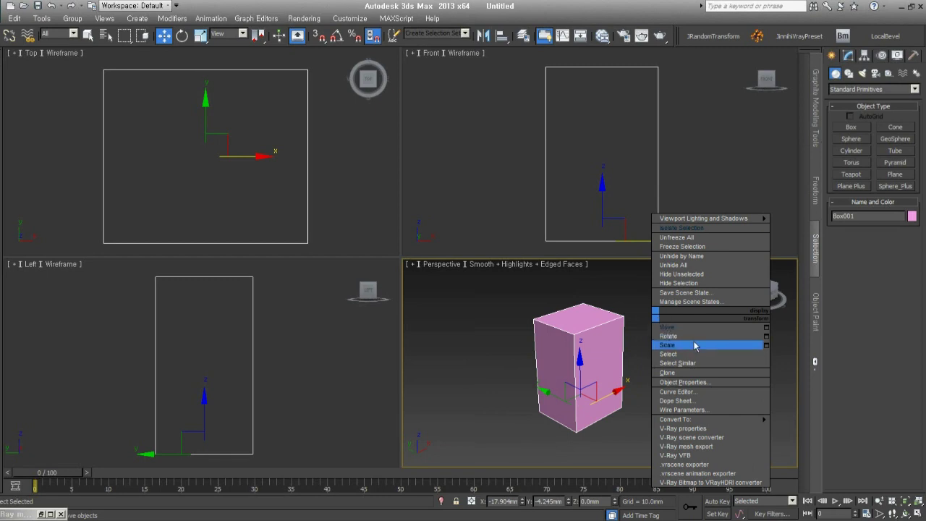
pyautogui.click(640, 337)
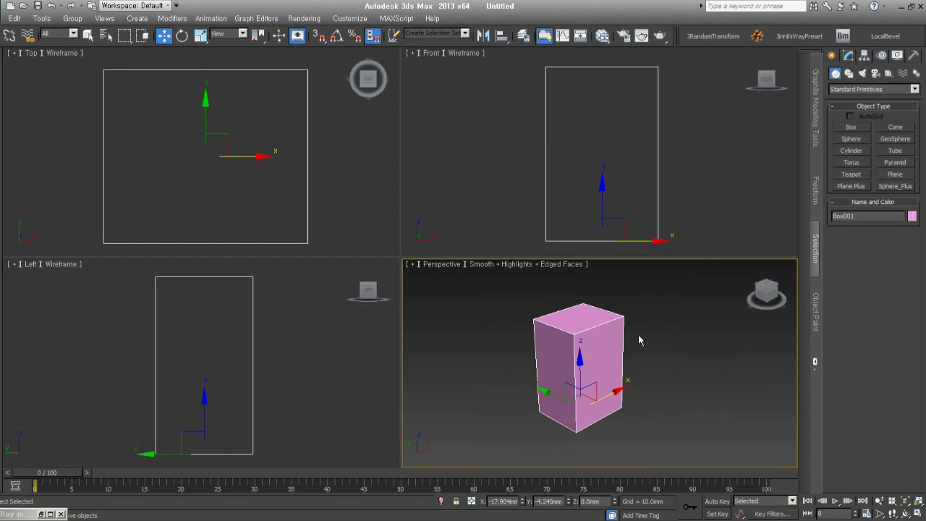
pyautogui.rightClick(640, 340)
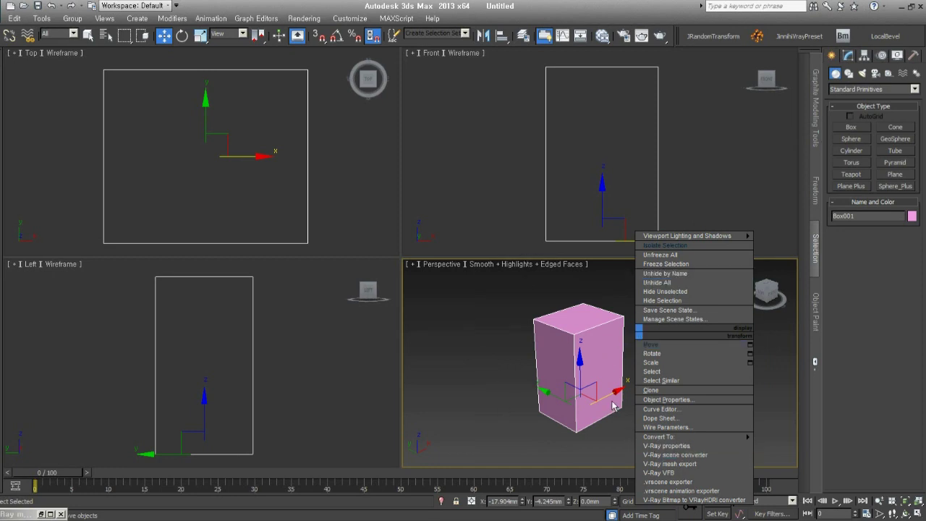
pyautogui.click(616, 364)
# Nudge the editable poly box slightly right and reselect it.
pyautogui.rightClick(625, 293)
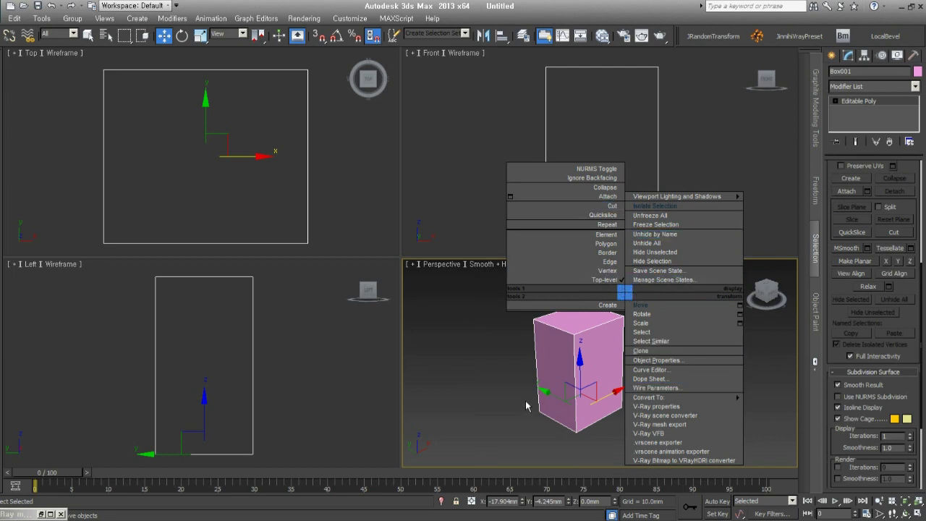
pyautogui.click(546, 422)
pyautogui.moveTo(628, 370); pyautogui.dragTo(643, 369)
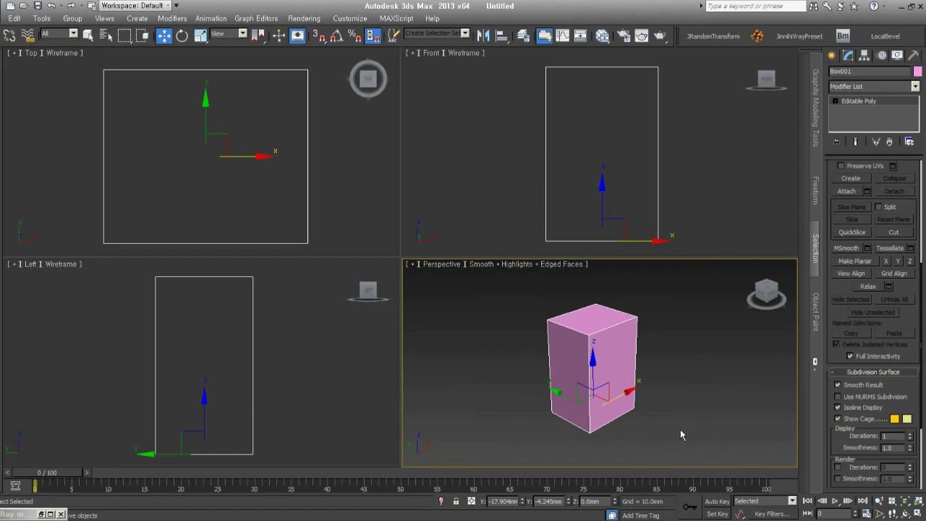
pyautogui.moveTo(680, 435); pyautogui.dragTo(581, 370)
# Delete the box and draw a 26.016mm-radius circle spline in Perspective.
pyautogui.press('Delete')
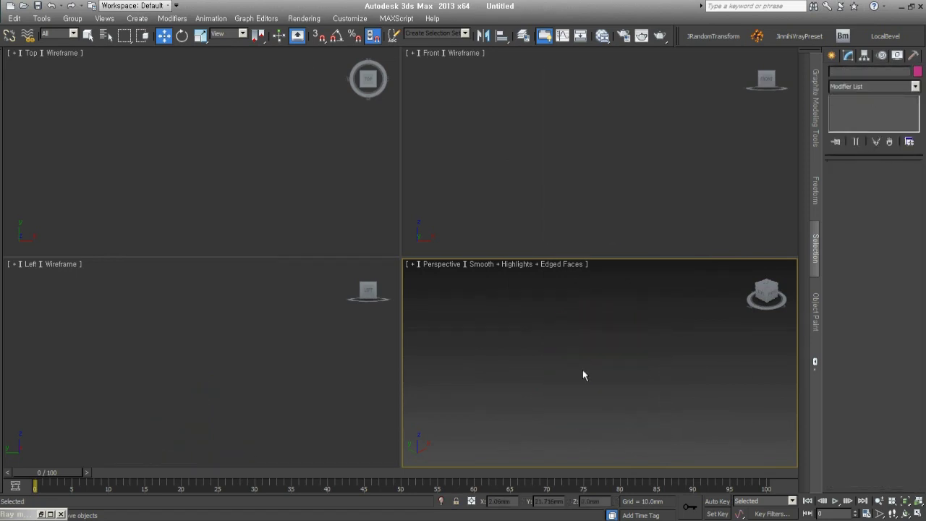
pyautogui.click(831, 57)
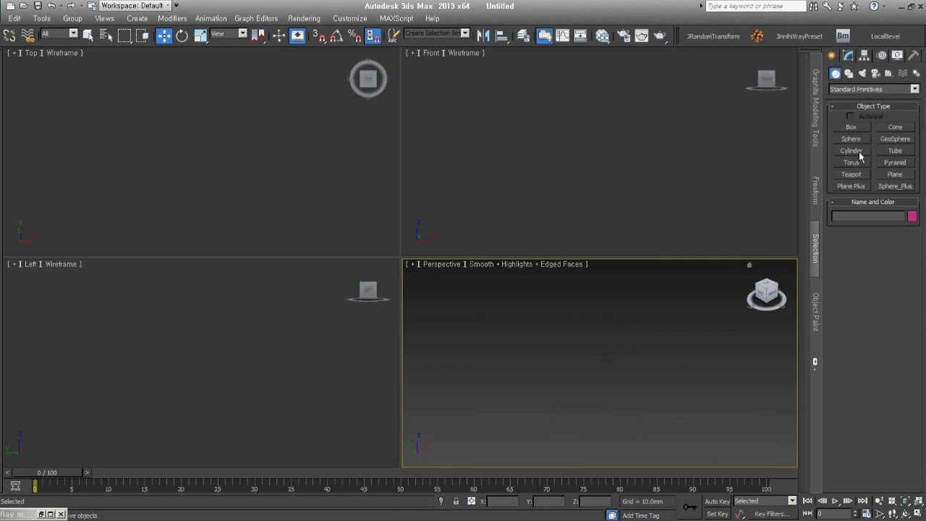
pyautogui.click(849, 74)
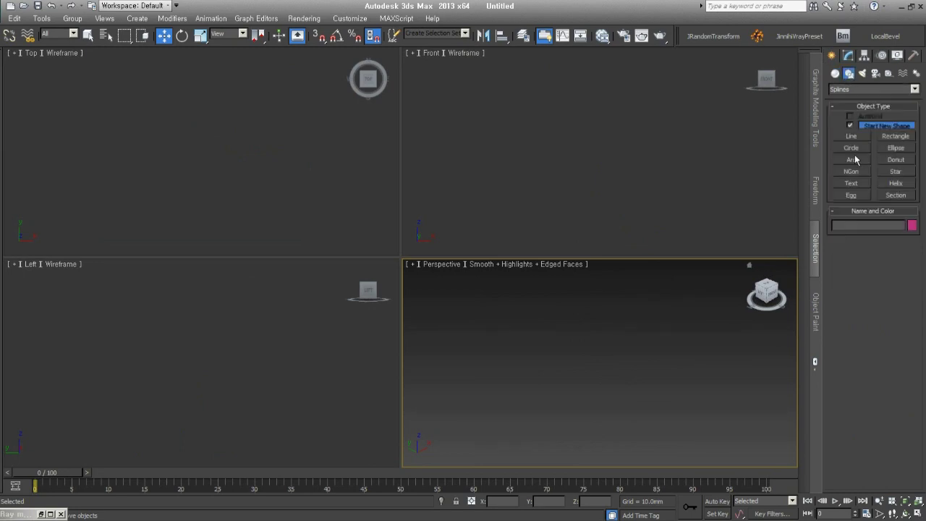
pyautogui.click(852, 148)
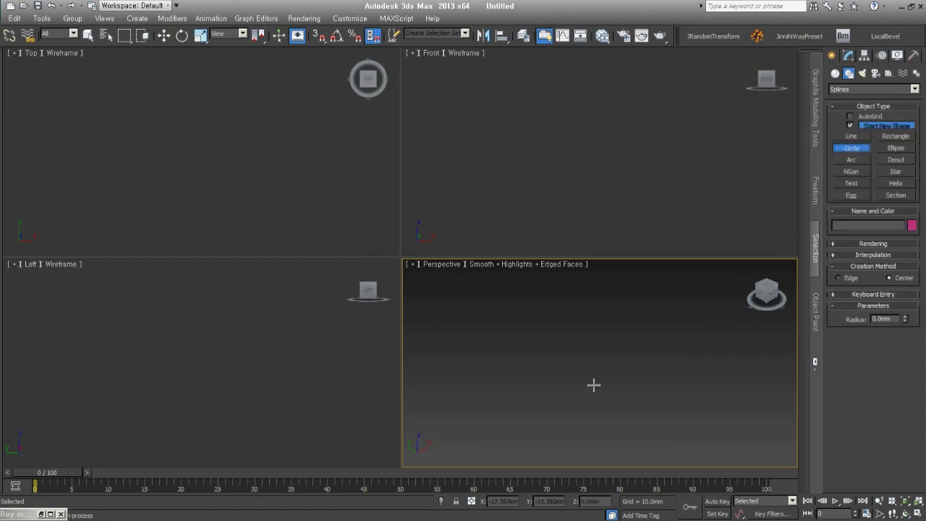
pyautogui.moveTo(592, 386); pyautogui.dragTo(602, 418)
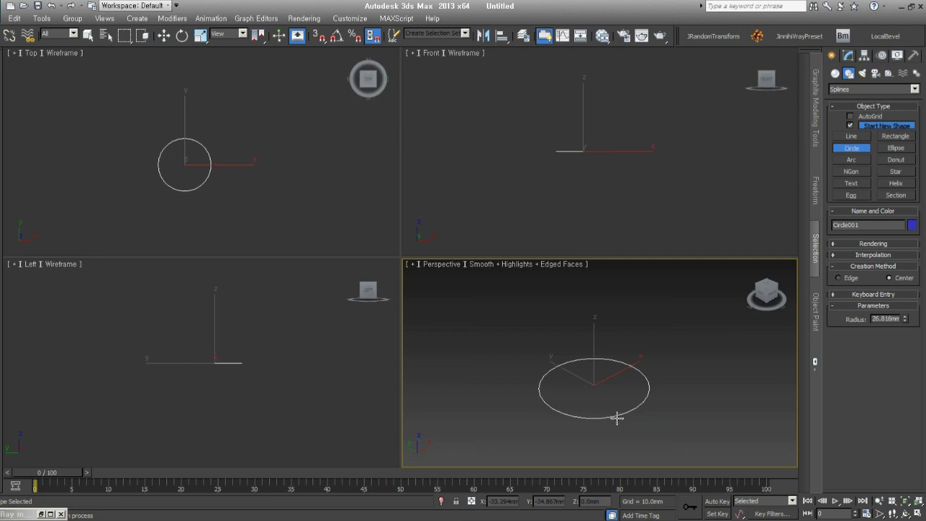
# Recentre the Perspective view on the circle and exit circle creation.
pyautogui.moveTo(627, 422); pyautogui.dragTo(619, 417, button='middle')
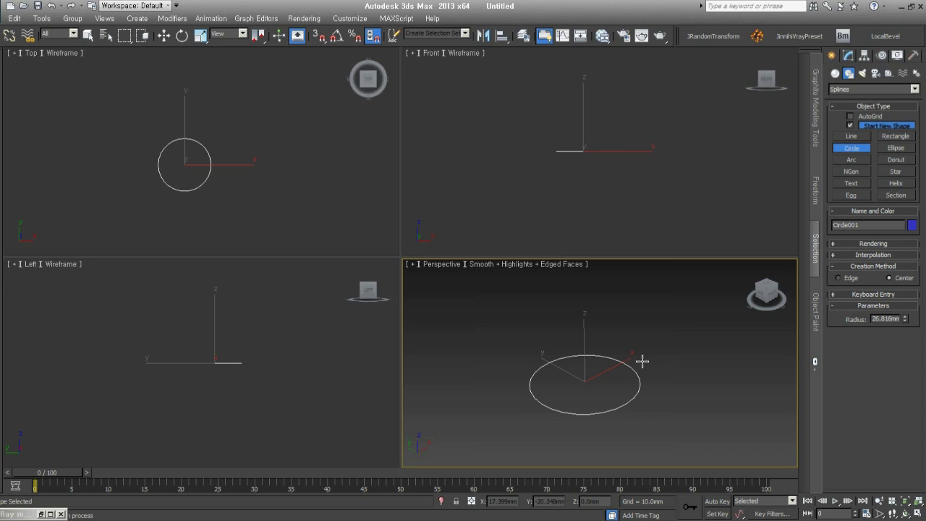
pyautogui.moveTo(643, 384); pyautogui.dragTo(645, 372, button='middle')
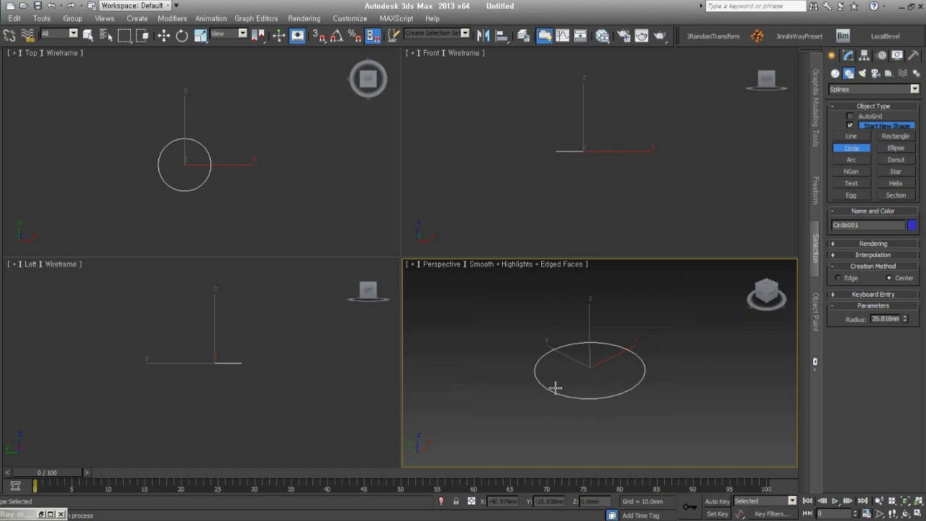
pyautogui.moveTo(620, 395); pyautogui.dragTo(625, 424, button='middle')
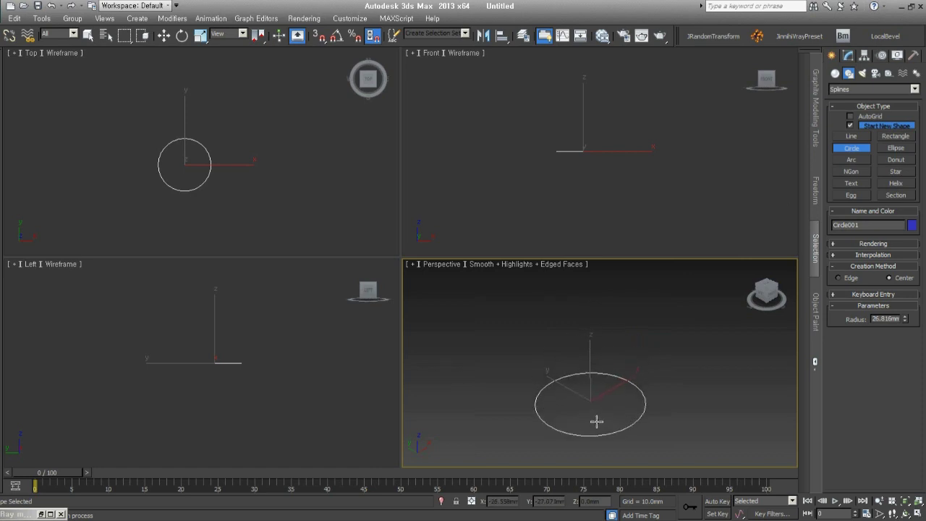
pyautogui.rightClick(597, 421)
pyautogui.press('w')
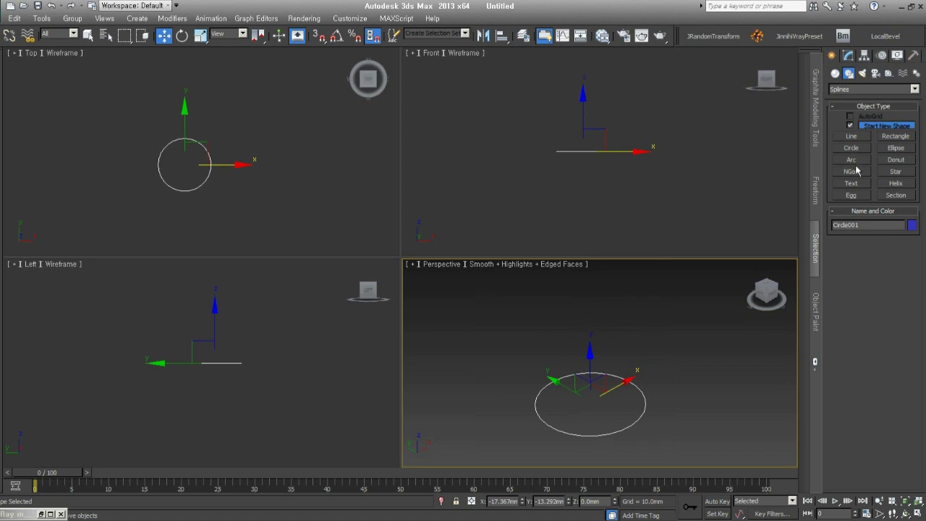
# Draw an NGon beside the circle and make it Circular.
pyautogui.click(852, 172)
pyautogui.moveTo(651, 338)
pyautogui.keyDown('alt'); pyautogui.mouseDown(button='middle')
pyautogui.moveTo(645, 399)
pyautogui.moveTo(606, 389)
pyautogui.moveTo(650, 359)
pyautogui.mouseUp(button='middle'); pyautogui.keyUp('alt')
pyautogui.moveTo(650, 359); pyautogui.dragTo(657, 385)
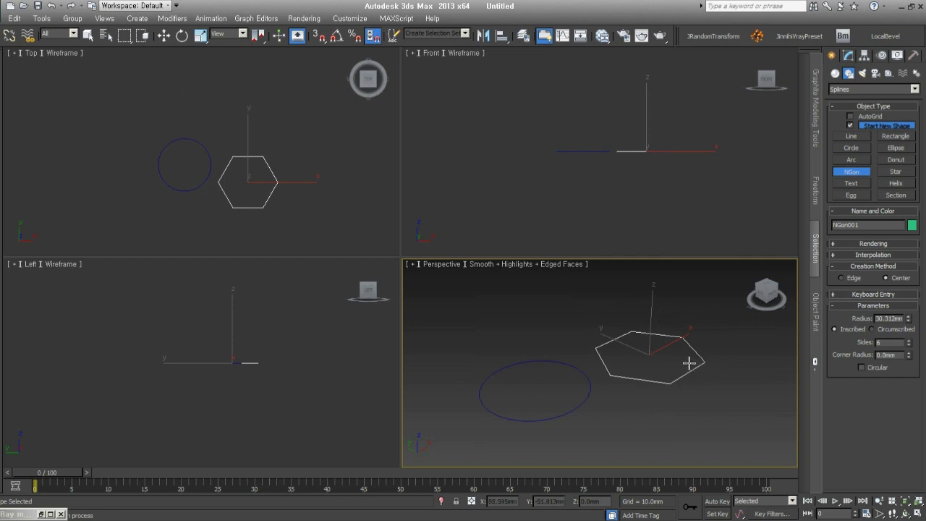
pyautogui.click(862, 368)
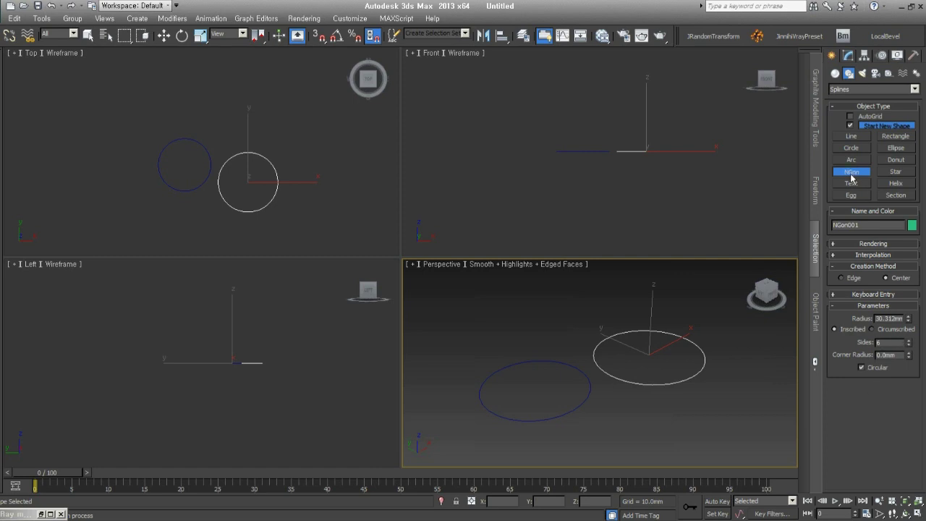
pyautogui.click(851, 149)
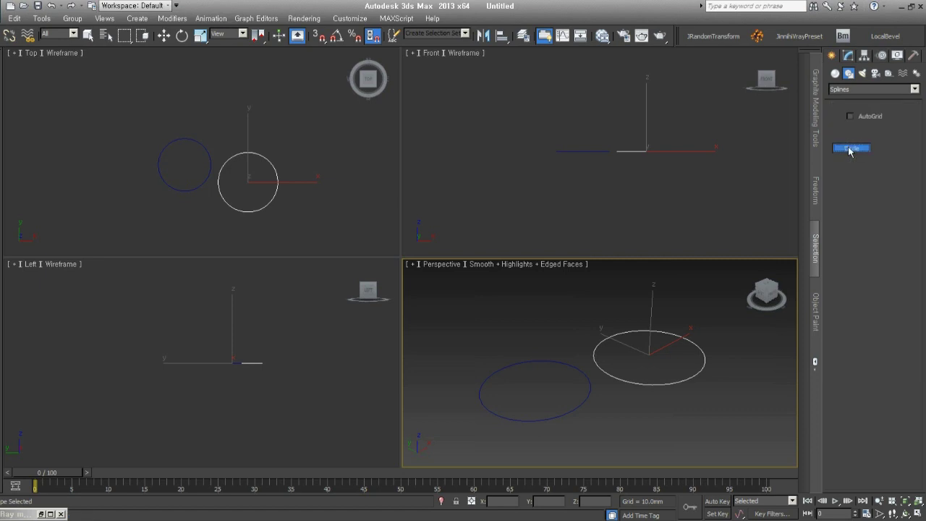
# Box-select both circles and delete them.
pyautogui.rightClick(575, 372)
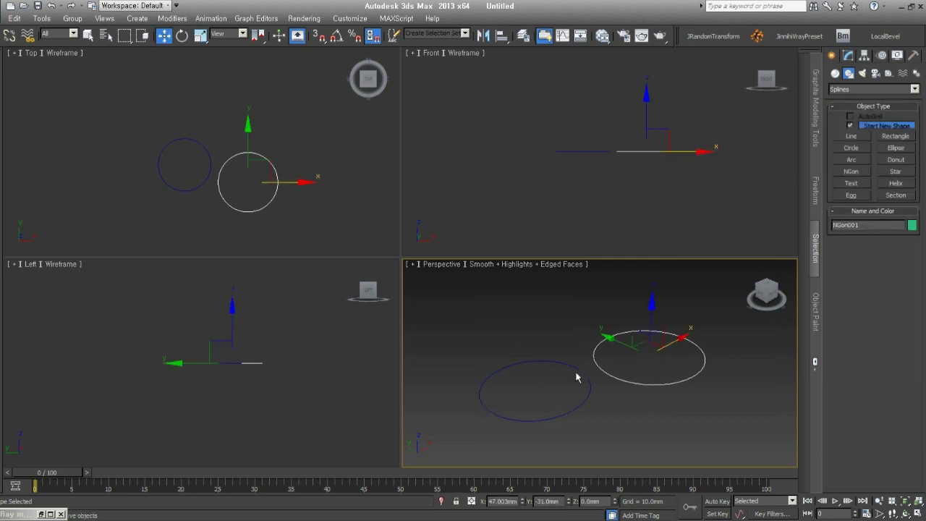
pyautogui.click(615, 394)
pyautogui.moveTo(689, 427); pyautogui.dragTo(562, 353)
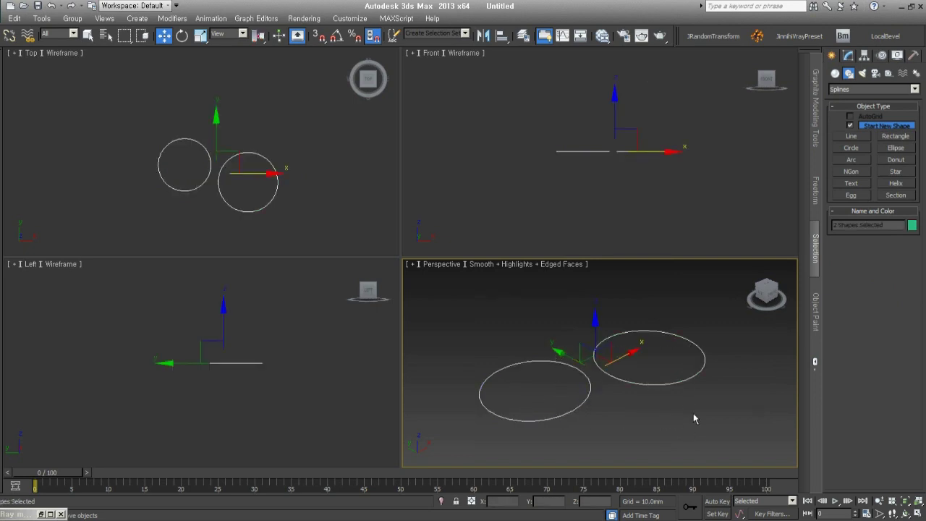
pyautogui.click(715, 424)
pyautogui.moveTo(710, 427); pyautogui.dragTo(547, 354)
pyautogui.moveTo(561, 371); pyautogui.dragTo(579, 357, button='middle')
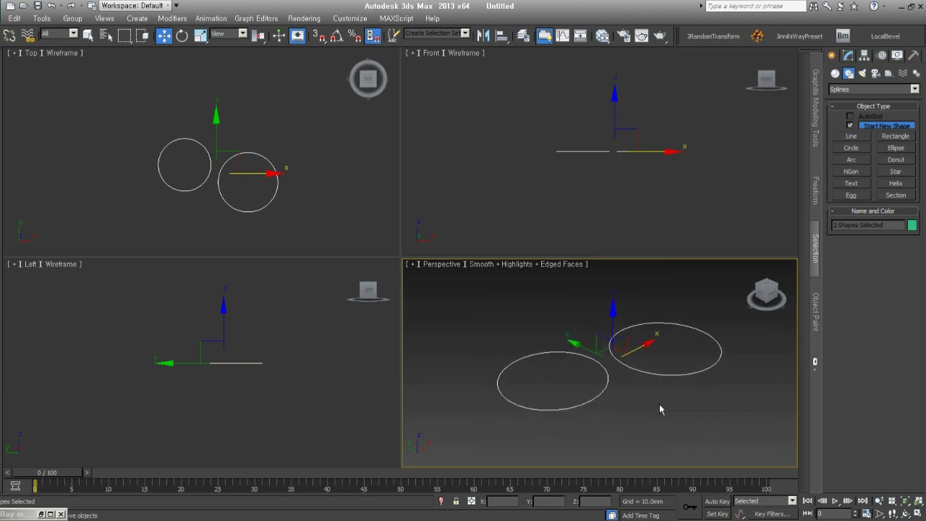
pyautogui.press('Delete')
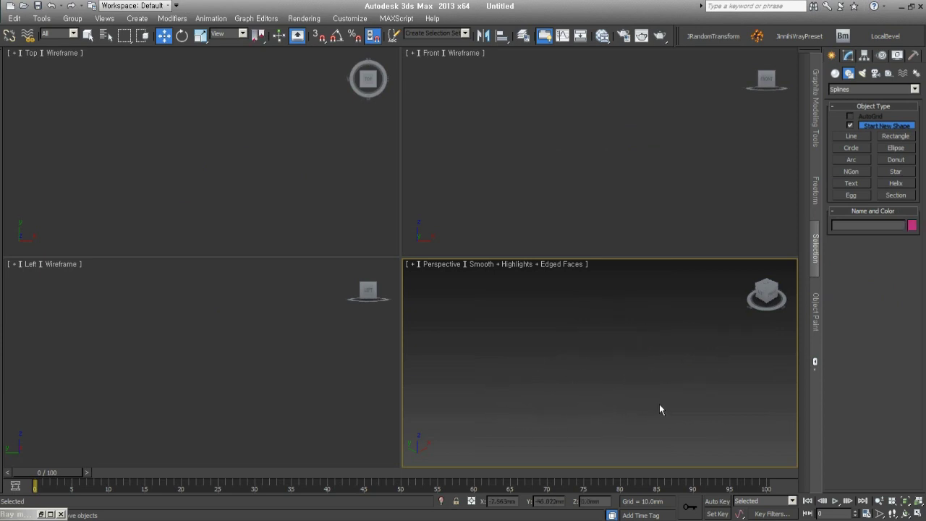
# Create Cylinder001 with radius 22.682mm and height 54.565mm in Perspective.
pyautogui.click(835, 73)
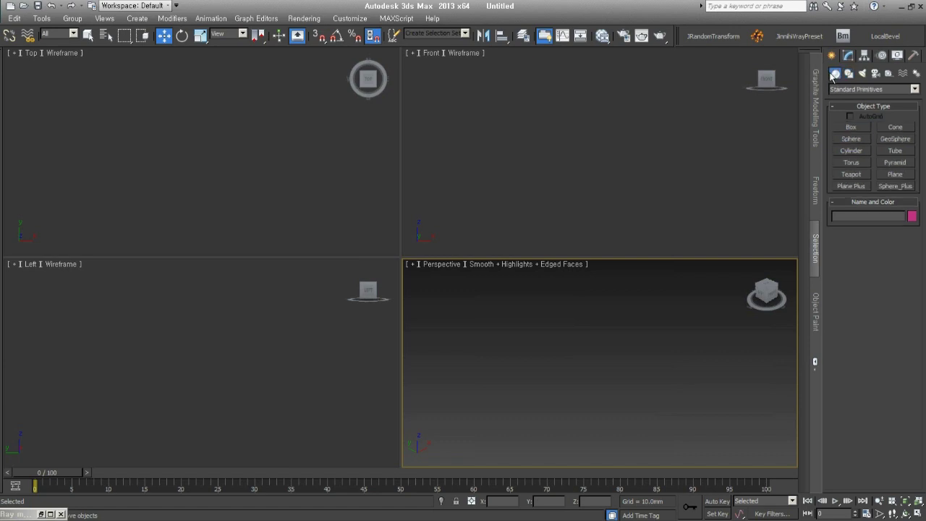
pyautogui.click(861, 149)
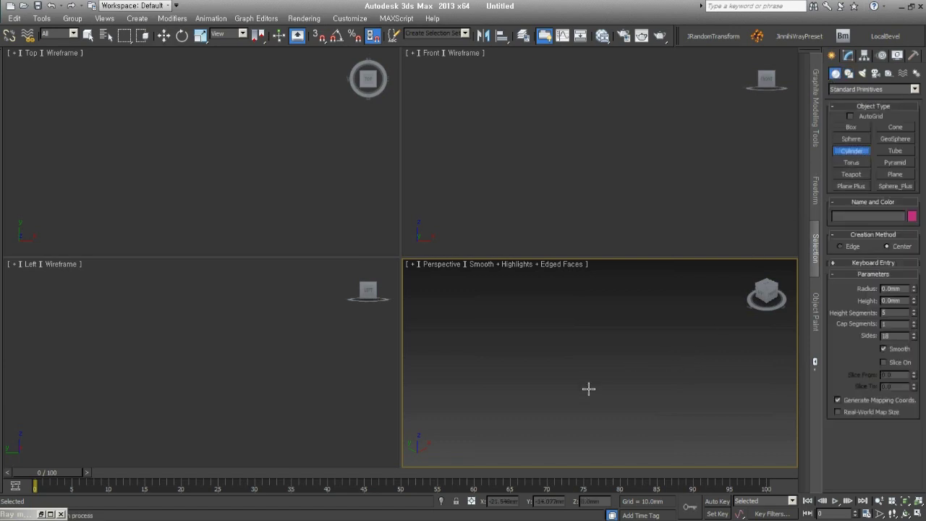
pyautogui.moveTo(589, 389); pyautogui.dragTo(637, 406)
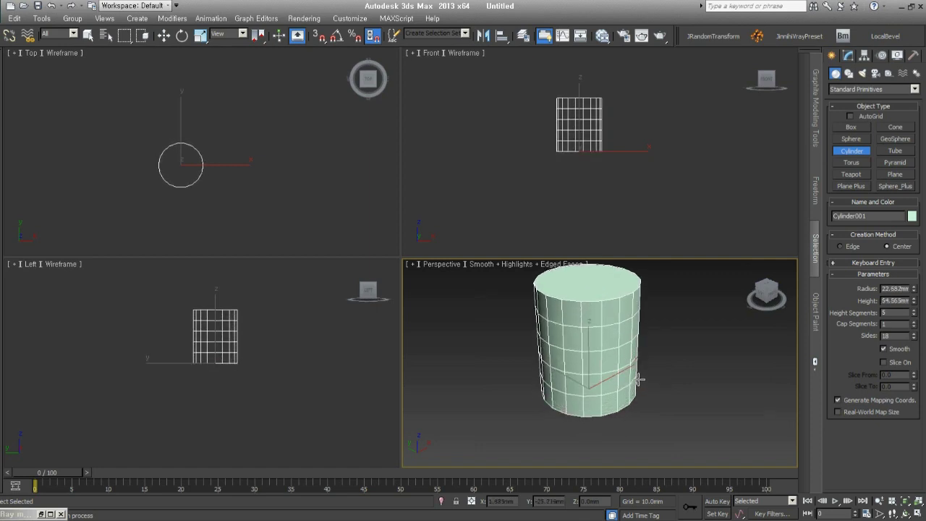
pyautogui.moveTo(641, 379); pyautogui.dragTo(640, 390, button='middle')
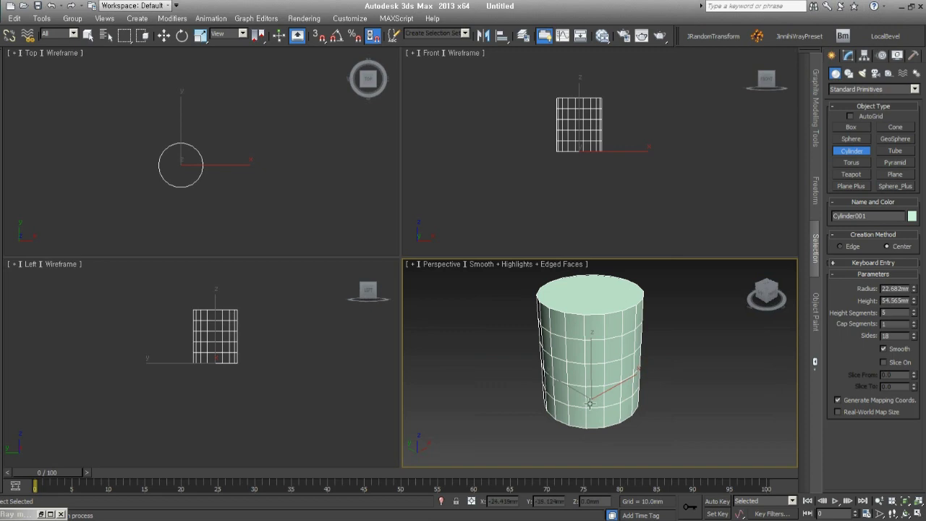
# Orbit around the cylinder, then start a second cylinder's 20.494mm-radius base beside it.
pyautogui.moveTo(590, 397)
pyautogui.keyDown('alt'); pyautogui.mouseDown(button='middle')
pyautogui.moveTo(592, 372)
pyautogui.moveTo(573, 374)
pyautogui.mouseUp(button='middle'); pyautogui.keyUp('alt')
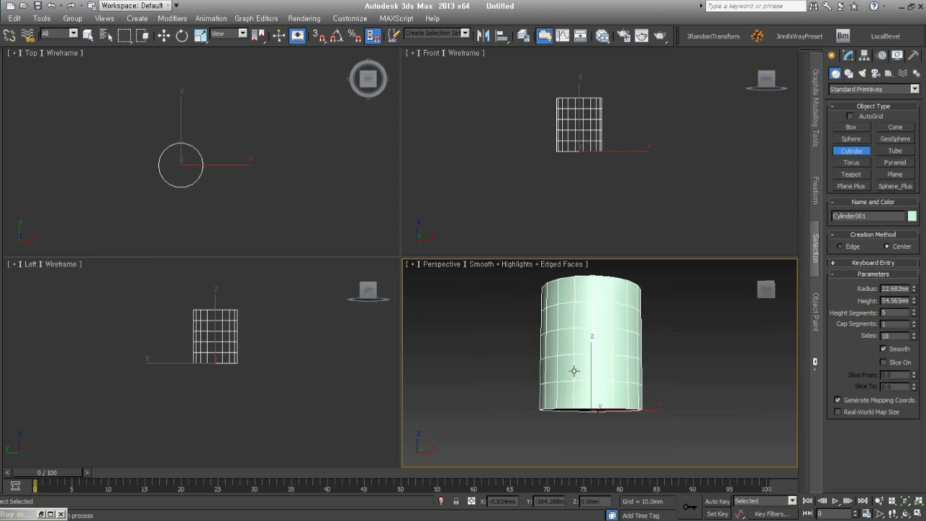
pyautogui.keyDown('alt'); pyautogui.moveTo(662, 419); pyautogui.dragTo(654, 380, button='middle'); pyautogui.keyUp('alt')
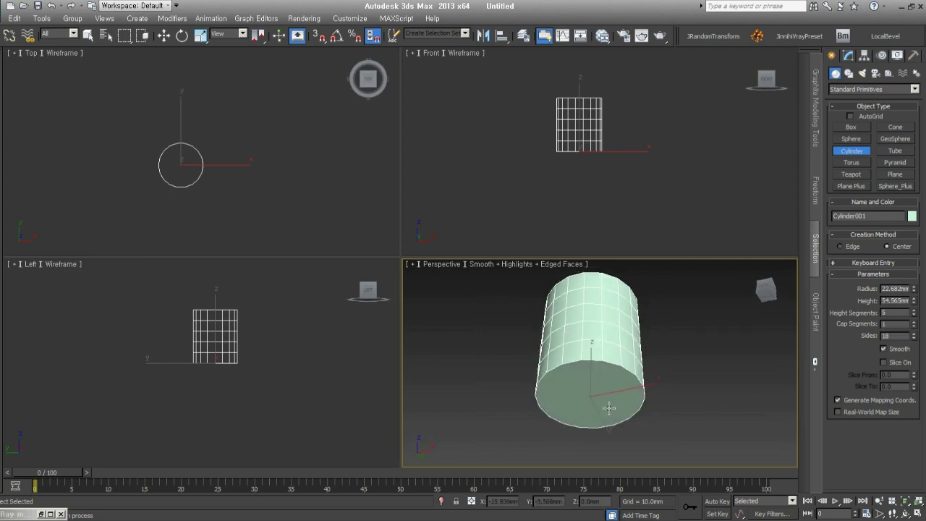
pyautogui.moveTo(592, 397)
pyautogui.keyDown('alt'); pyautogui.mouseDown(button='middle')
pyautogui.moveTo(642, 433)
pyautogui.moveTo(693, 416)
pyautogui.moveTo(631, 412)
pyautogui.mouseUp(button='middle'); pyautogui.keyUp('alt')
pyautogui.moveTo(640, 407); pyautogui.dragTo(652, 433)
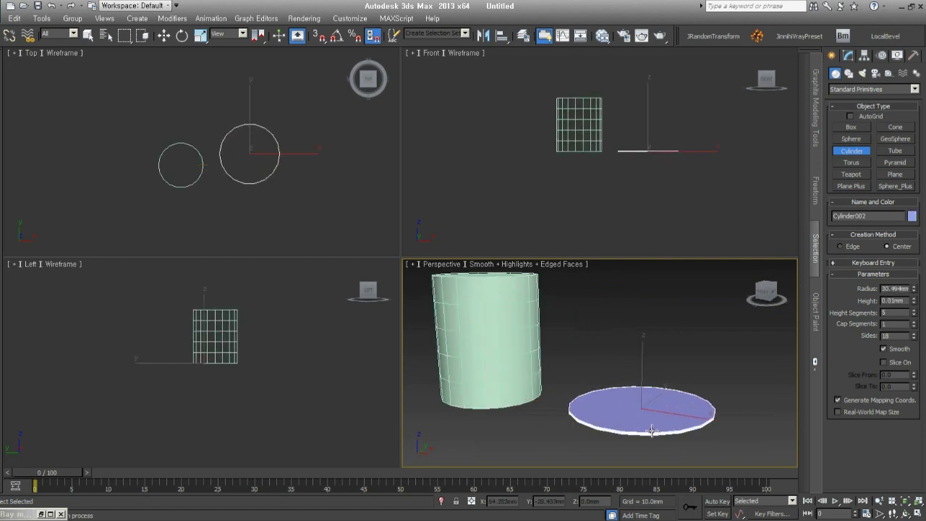
# Finish Cylinder002 at 30.494mm radius and 57.492mm height, zoom out, and exit creation.
pyautogui.click(665, 273)
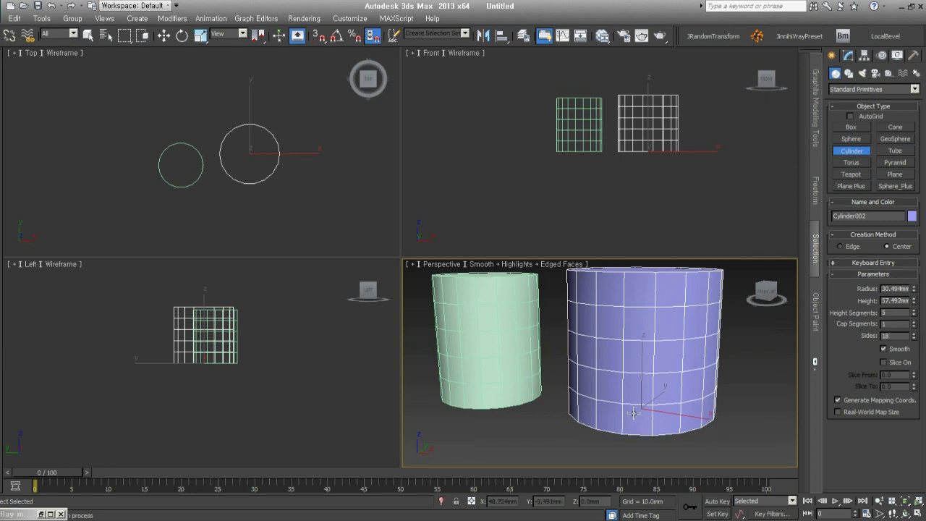
pyautogui.scroll(-4, 685, 378)
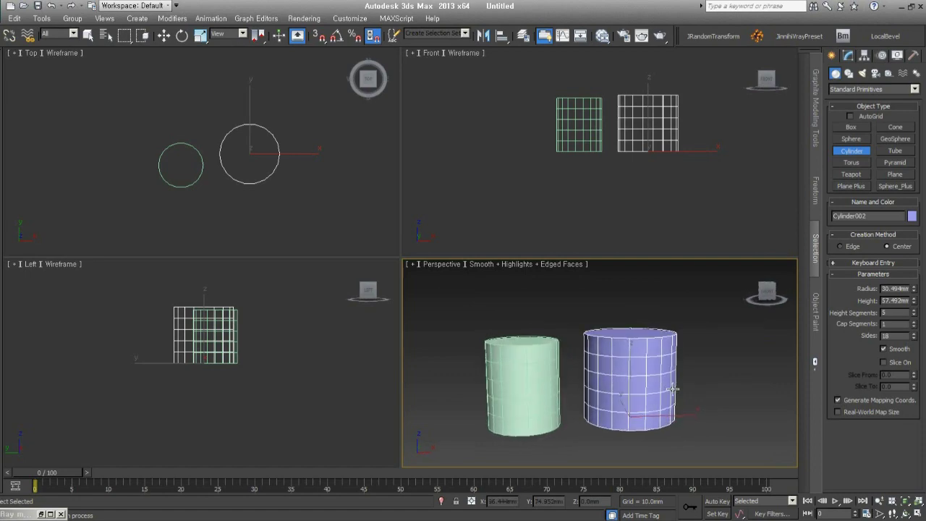
pyautogui.press('w')
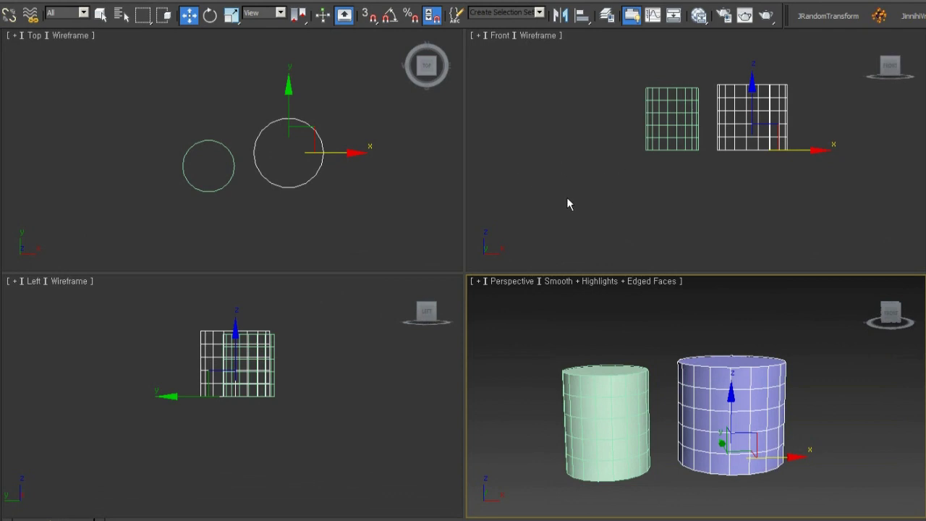
pyautogui.rightClick(565, 164)
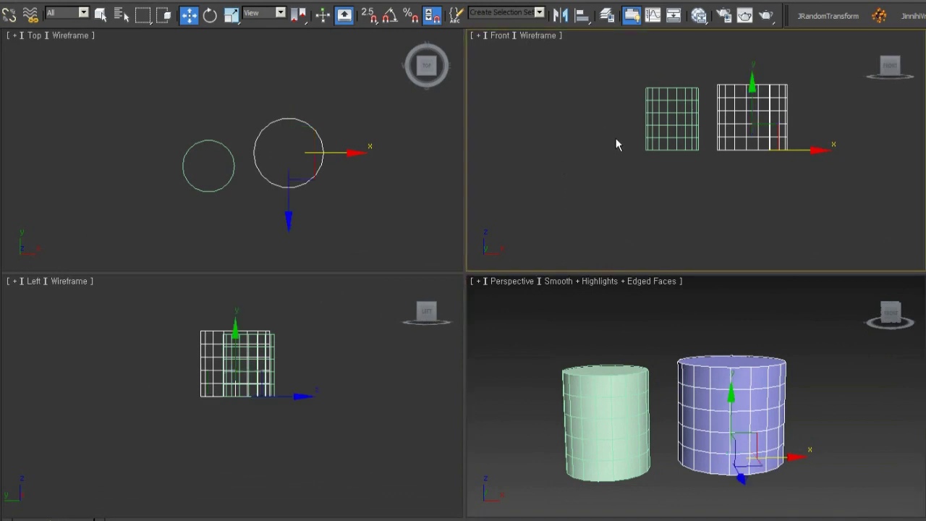
pyautogui.press('z')
pyautogui.hotkey('alt', 'ctrl', 'z')
pyautogui.click(576, 115)
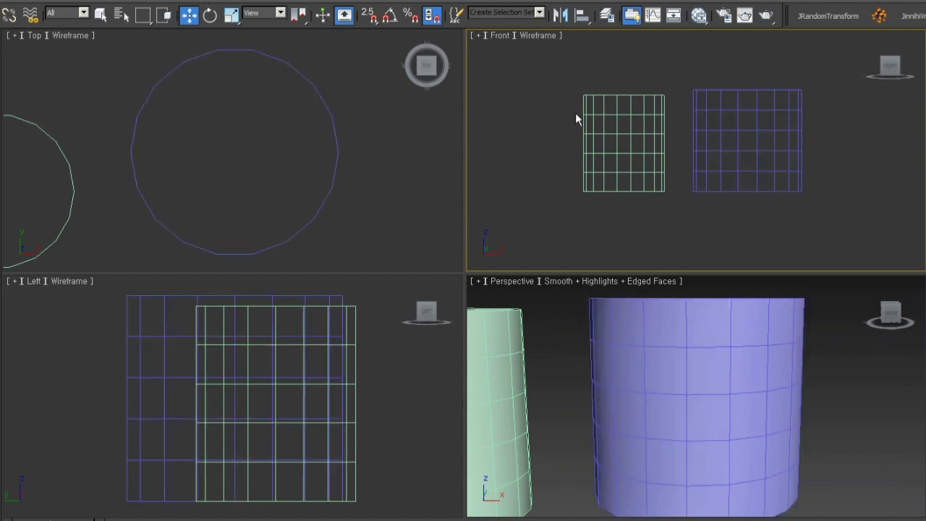
pyautogui.hotkey('ctrl', 'shift', 'z')
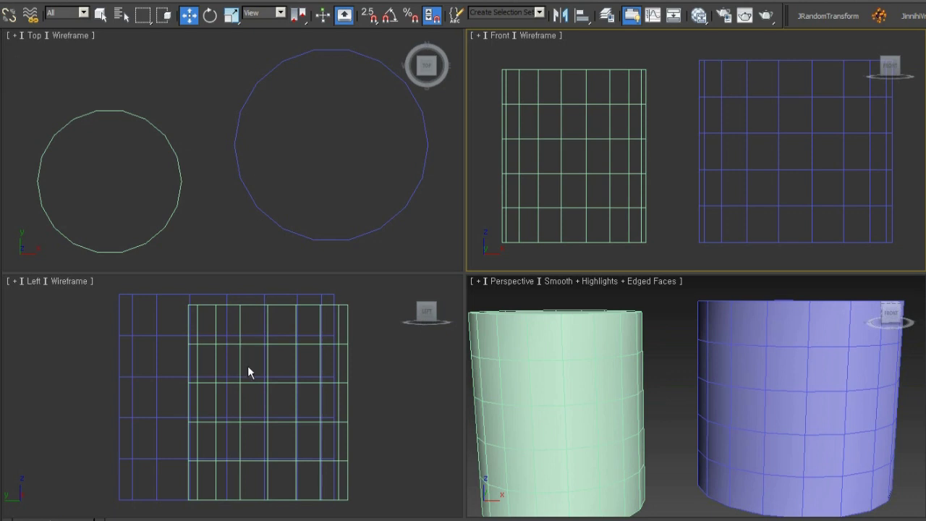
pyautogui.scroll(-3, 573, 414)
pyautogui.scroll(-1, 589, 407)
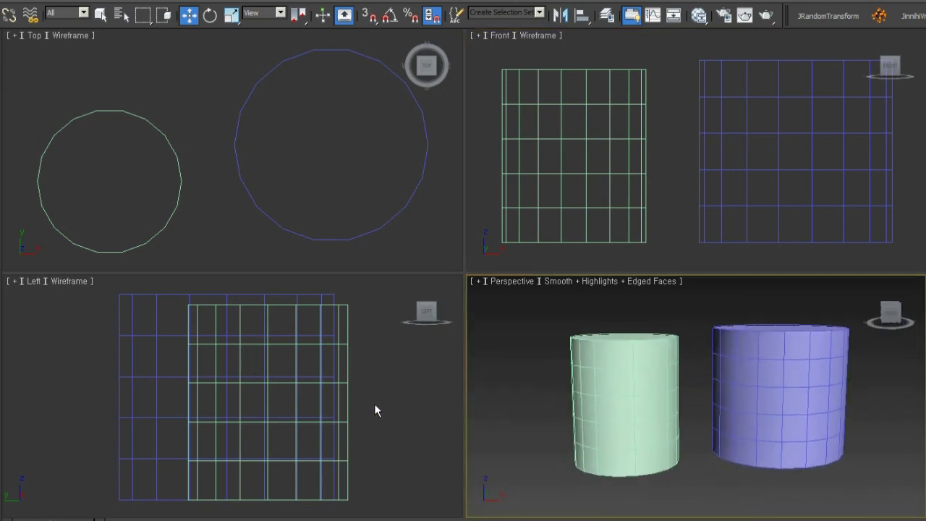
pyautogui.middleClick(374, 406)
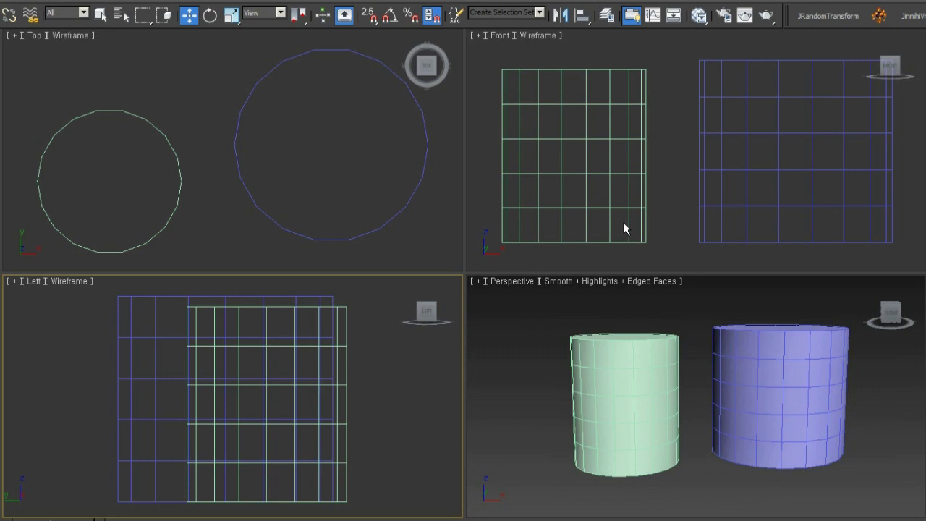
pyautogui.moveTo(705, 421); pyautogui.dragTo(703, 428, button='middle')
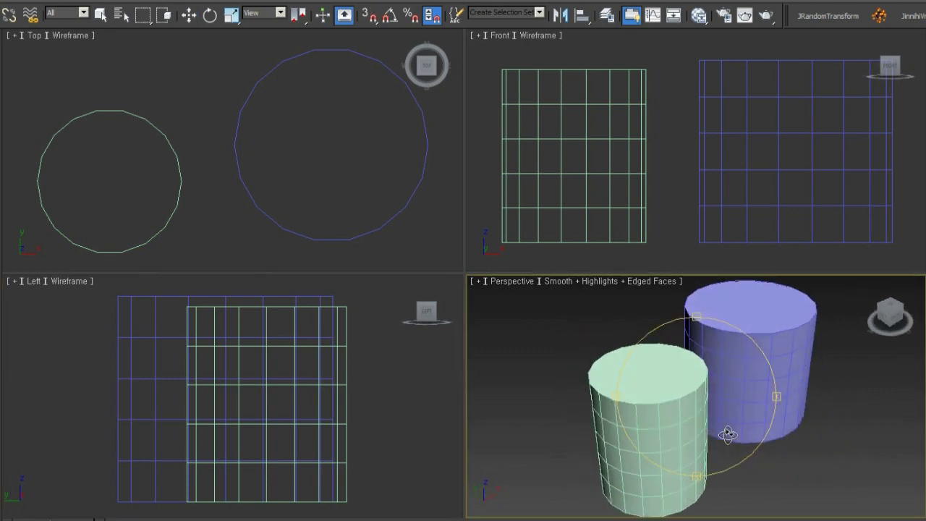
pyautogui.rightClick(381, 359)
pyautogui.rightClick(353, 214)
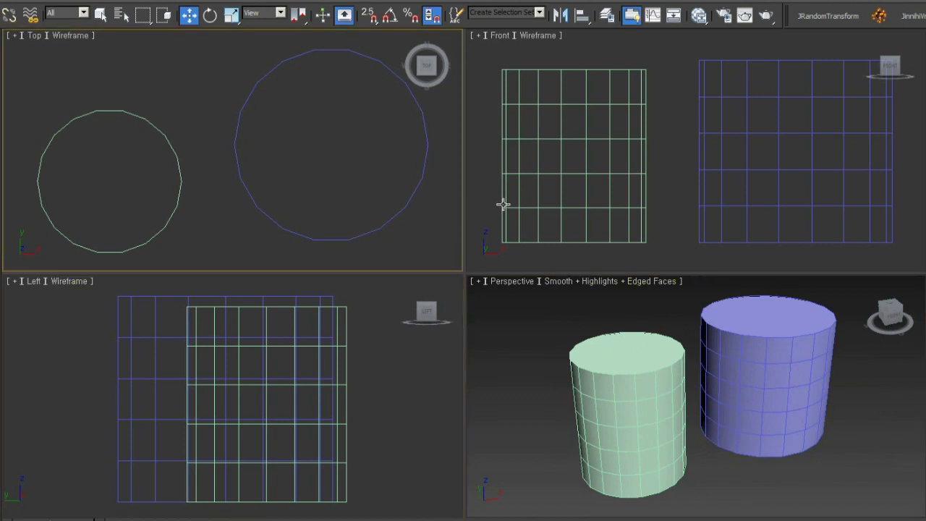
pyautogui.rightClick(503, 205)
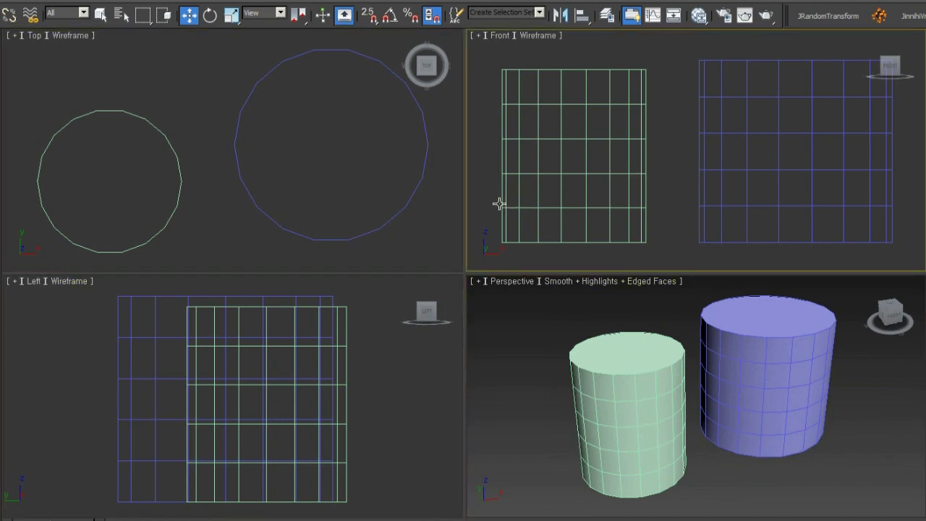
pyautogui.rightClick(415, 204)
pyautogui.rightClick(404, 365)
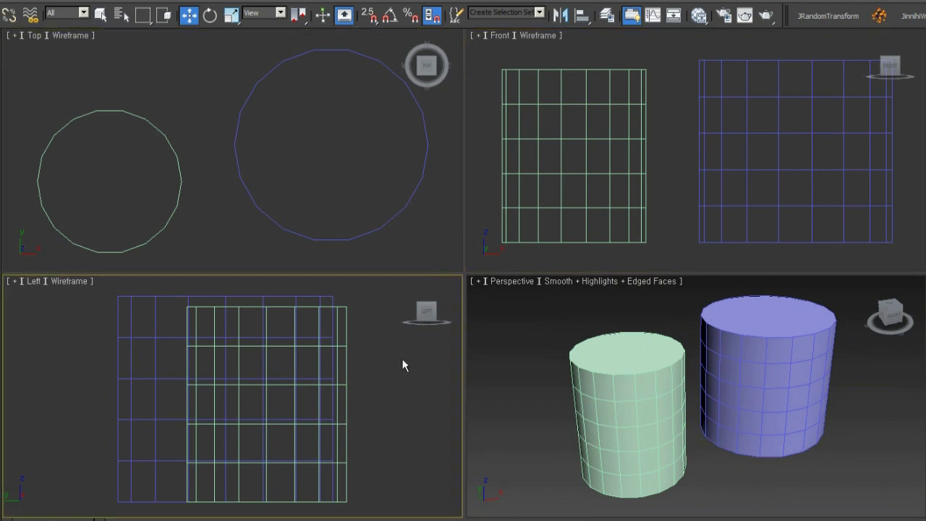
pyautogui.rightClick(688, 373)
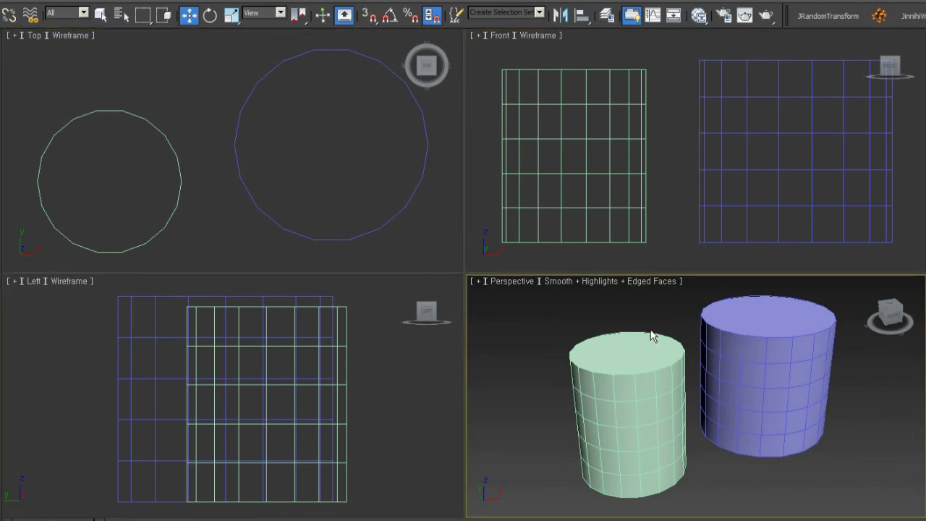
pyautogui.keyDown('alt'); pyautogui.moveTo(544, 327); pyautogui.dragTo(540, 335, button='middle'); pyautogui.keyUp('alt')
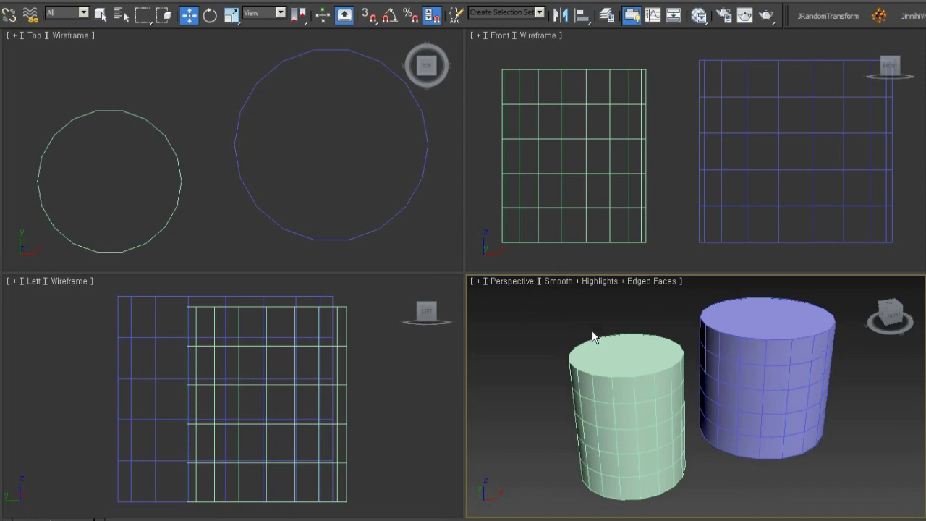
# Switch Perspective to Orthographic and orbit, pan and zoom to inspect the cylinders.
pyautogui.press('u')
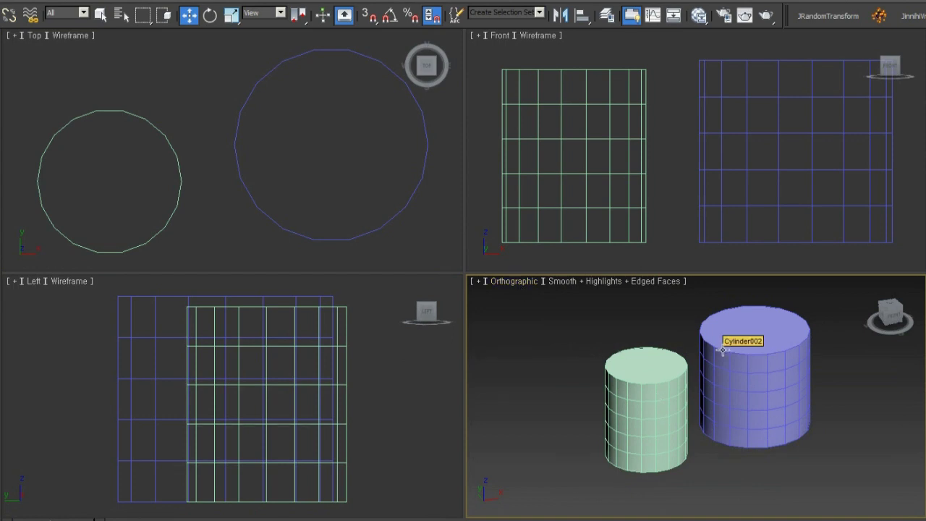
pyautogui.moveTo(722, 350)
pyautogui.keyDown('alt'); pyautogui.mouseDown(button='middle')
pyautogui.moveTo(657, 408)
pyautogui.moveTo(591, 364)
pyautogui.moveTo(660, 374)
pyautogui.moveTo(627, 387)
pyautogui.moveTo(643, 396)
pyautogui.mouseUp(button='middle'); pyautogui.keyUp('alt')
pyautogui.moveTo(767, 440)
pyautogui.mouseDown(button='middle')
pyautogui.moveTo(730, 382)
pyautogui.moveTo(721, 401)
pyautogui.mouseUp(button='middle')
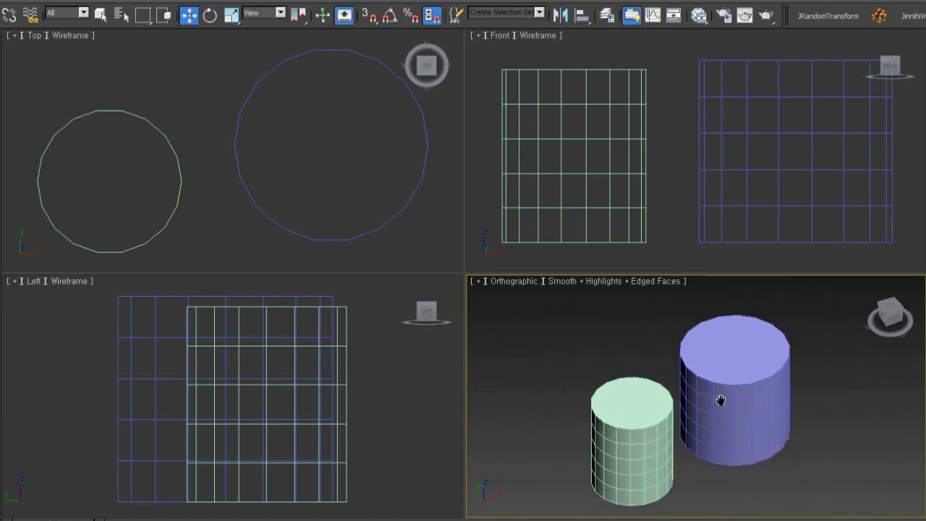
pyautogui.moveTo(697, 204)
pyautogui.mouseDown(button='middle')
pyautogui.moveTo(618, 201)
pyautogui.moveTo(702, 209)
pyautogui.mouseUp(button='middle')
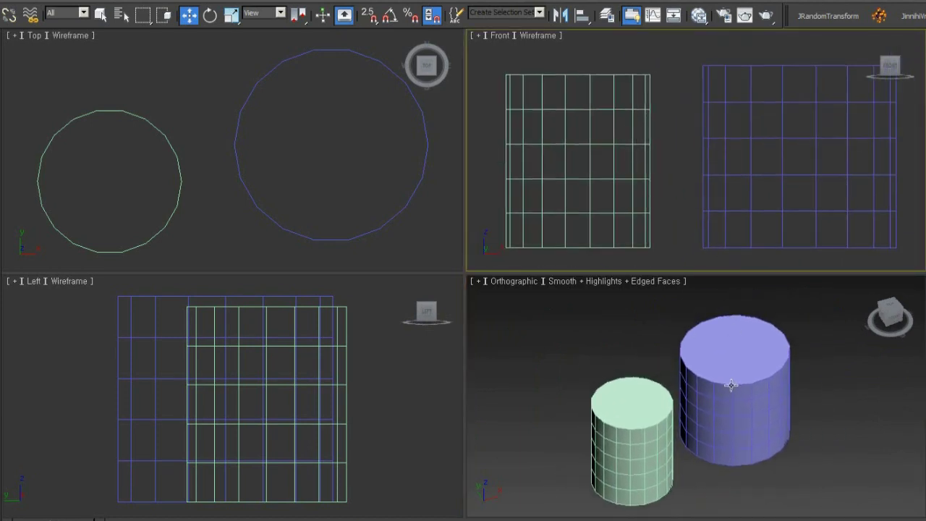
pyautogui.scroll(3, 696, 384)
pyautogui.scroll(-3, 694, 383)
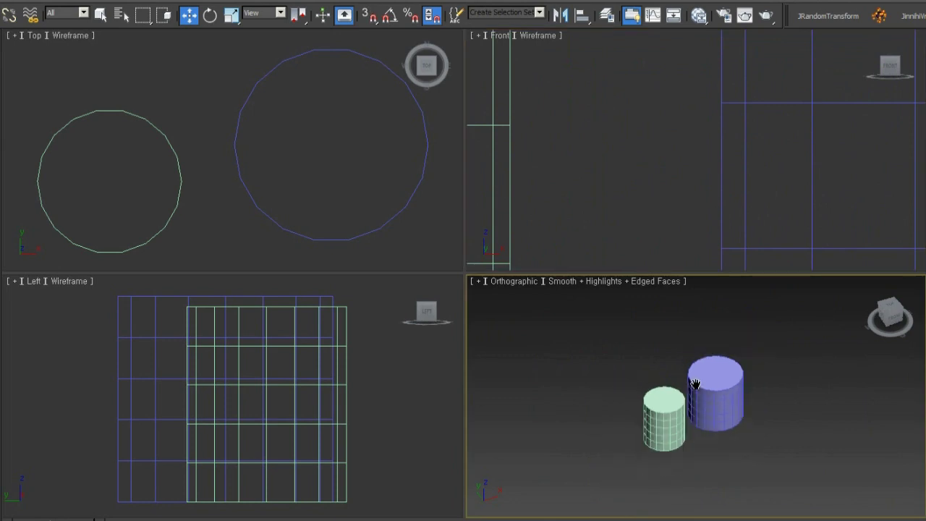
pyautogui.scroll(3, 695, 384)
pyautogui.scroll(-2, 696, 382)
pyautogui.scroll(-2, 669, 195)
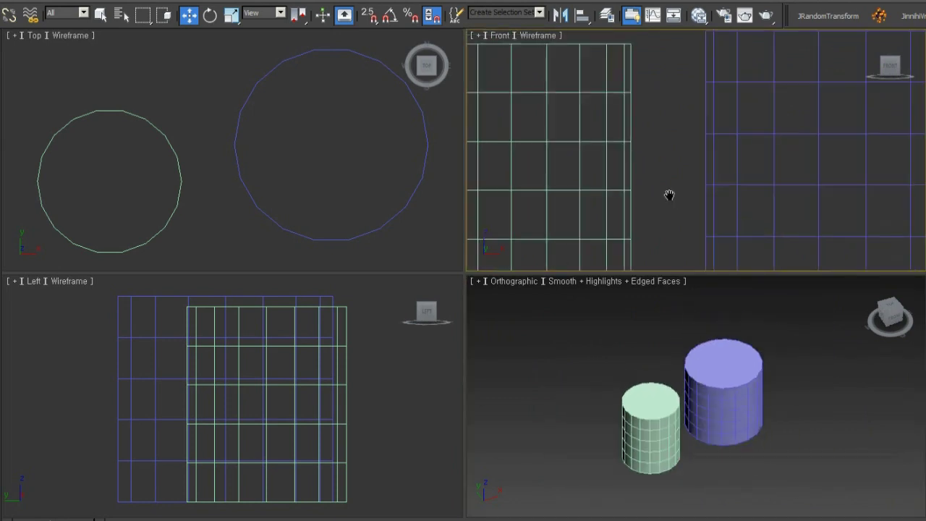
pyautogui.scroll(-2, 669, 195)
pyautogui.scroll(4, 711, 403)
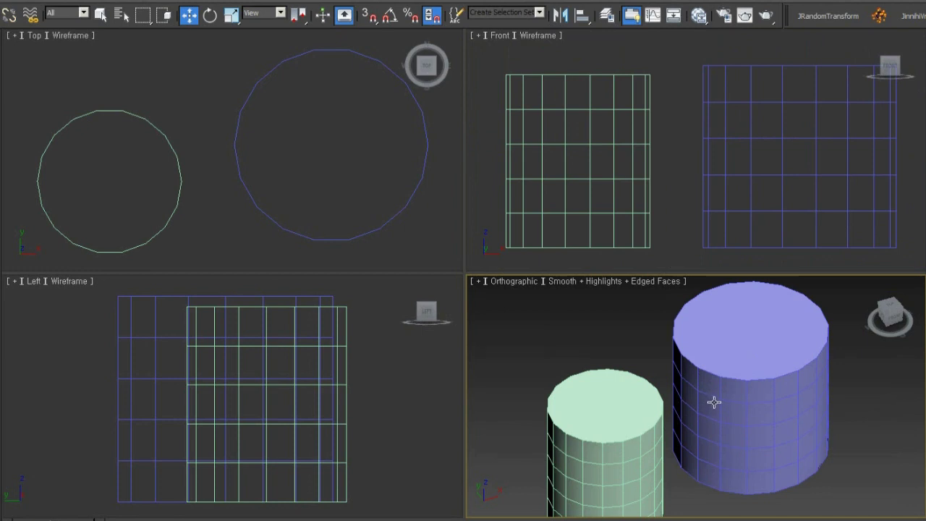
# Return to Perspective to view the cylinder tops, then switch back to Orthographic.
pyautogui.press('p')
pyautogui.scroll(-3, 715, 403)
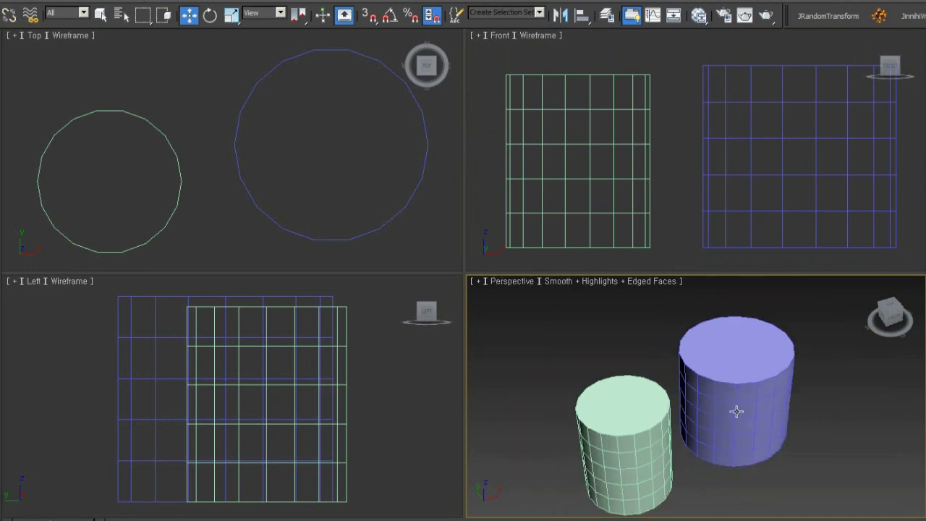
pyautogui.moveTo(733, 412)
pyautogui.keyDown('alt'); pyautogui.mouseDown(button='middle')
pyautogui.moveTo(744, 384)
pyautogui.moveTo(763, 380)
pyautogui.moveTo(748, 390)
pyautogui.mouseUp(button='middle'); pyautogui.keyUp('alt')
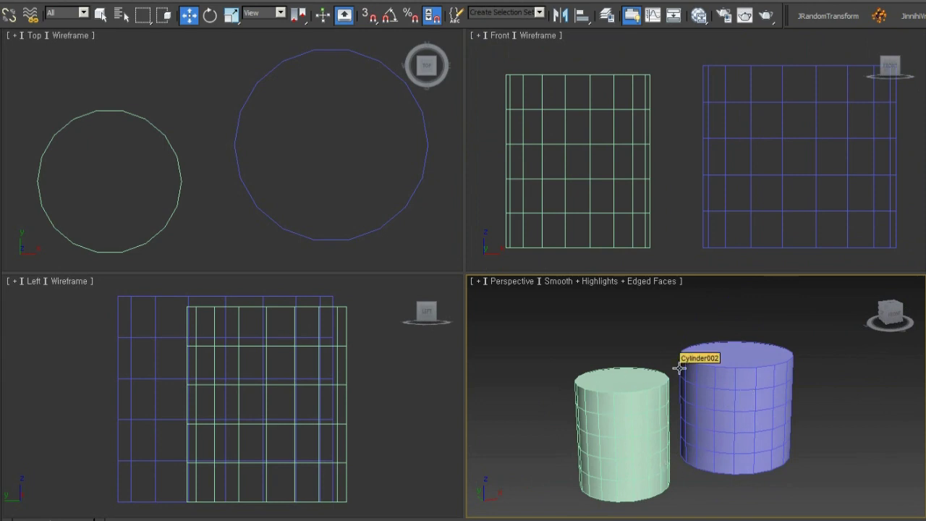
pyautogui.moveTo(681, 367)
pyautogui.keyDown('alt'); pyautogui.mouseDown(button='middle')
pyautogui.moveTo(690, 434)
pyautogui.moveTo(701, 420)
pyautogui.mouseUp(button='middle'); pyautogui.keyUp('alt')
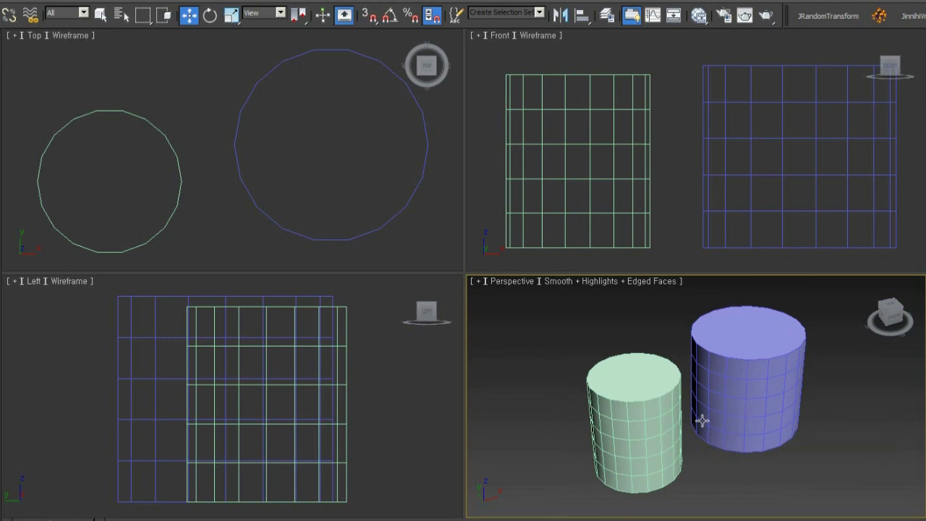
pyautogui.press('u')
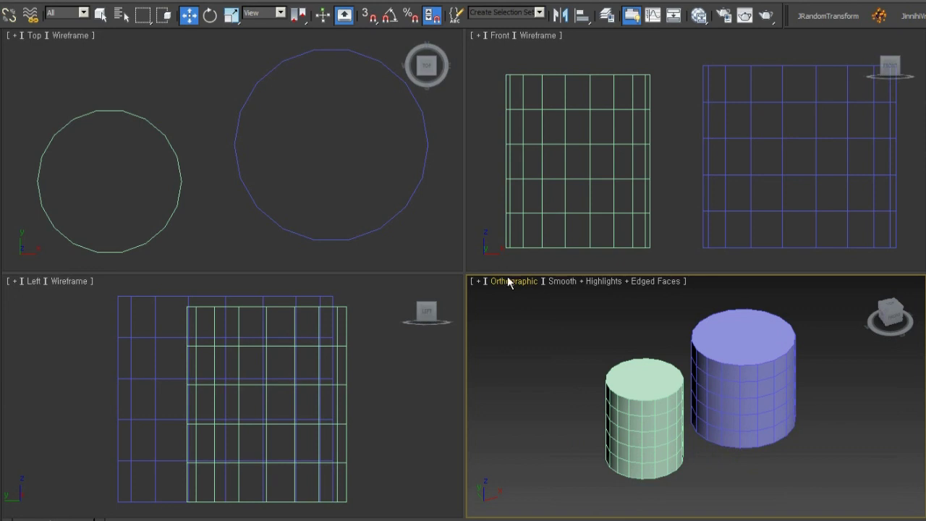
# Make the Front viewport the active view.
pyautogui.click(549, 220)
pyautogui.click(554, 332)
pyautogui.click(675, 236)
pyautogui.moveTo(675, 232); pyautogui.dragTo(674, 231, button='middle')
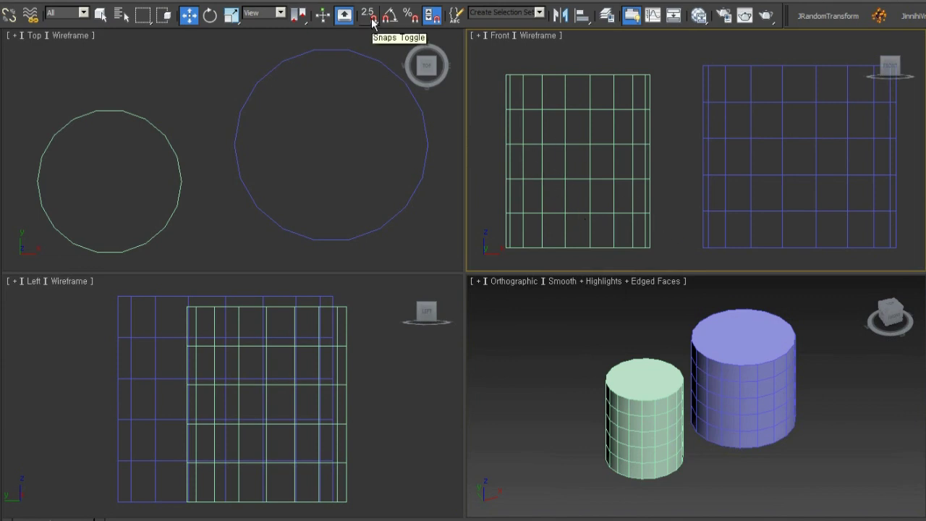
# Open the Snaps Toggle flyout and browse its 2, 2.5 and 3 options.
pyautogui.moveTo(372, 22)
pyautogui.mouseDown()
pyautogui.moveTo(367, 84)
pyautogui.moveTo(376, 42)
pyautogui.mouseUp()
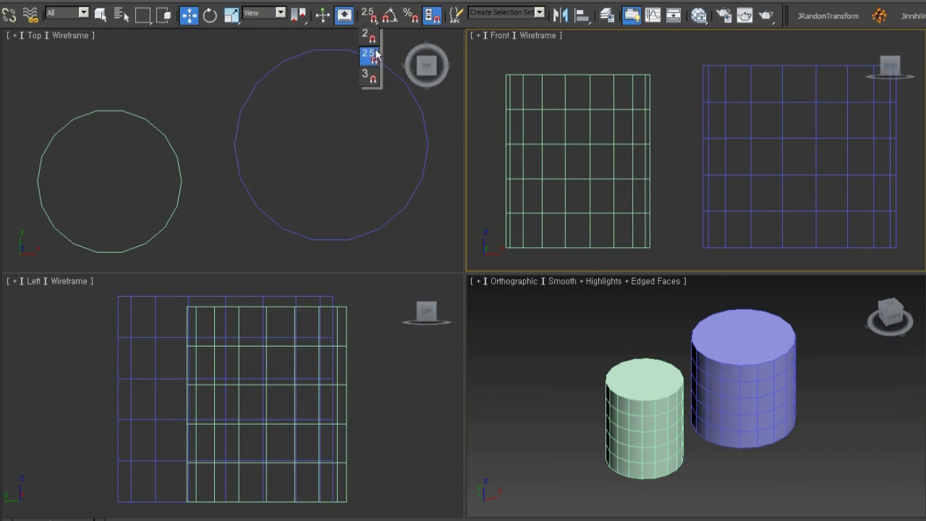
pyautogui.moveTo(375, 42); pyautogui.dragTo(376, 81)
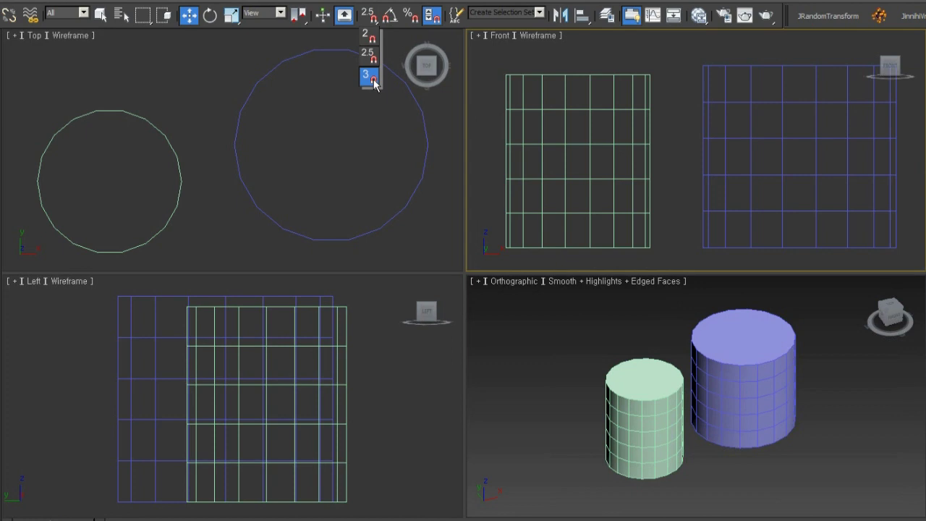
pyautogui.moveTo(374, 85); pyautogui.dragTo(368, 43)
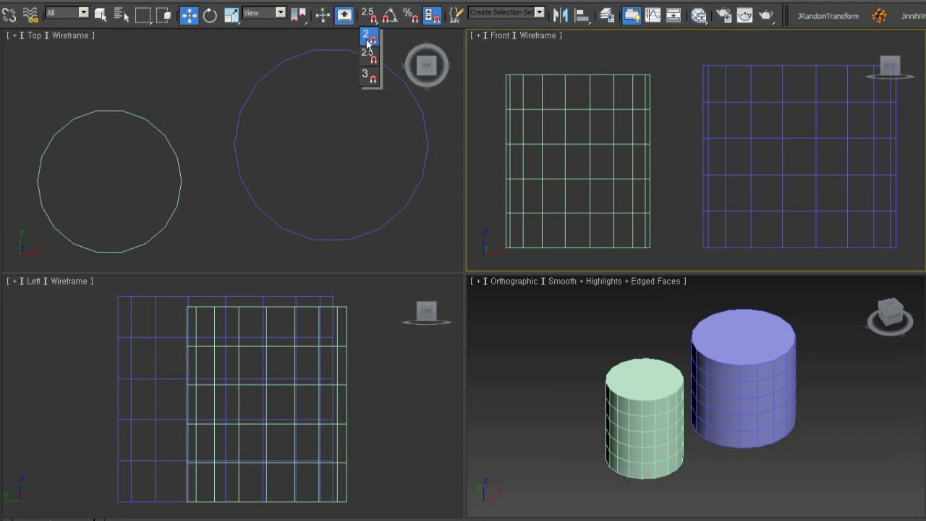
pyautogui.moveTo(367, 44); pyautogui.dragTo(458, 199)
pyautogui.moveTo(396, 84)
pyautogui.mouseDown()
pyautogui.moveTo(374, 67)
pyautogui.moveTo(371, 45)
pyautogui.moveTo(375, 78)
pyautogui.moveTo(370, 60)
pyautogui.mouseUp()
# Pick 3D snapping from the flyout, then change the snap mode to 2.5D.
pyautogui.click(569, 348)
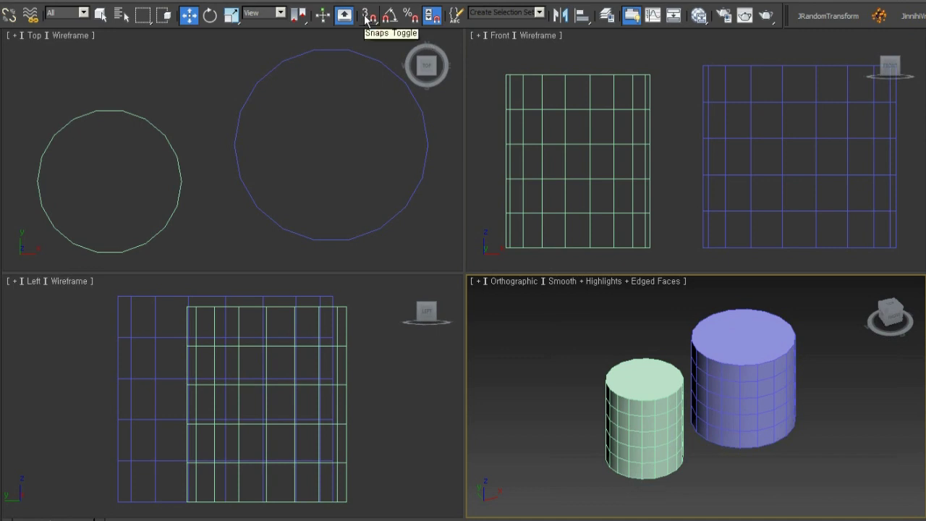
pyautogui.click(564, 105)
pyautogui.click(423, 112)
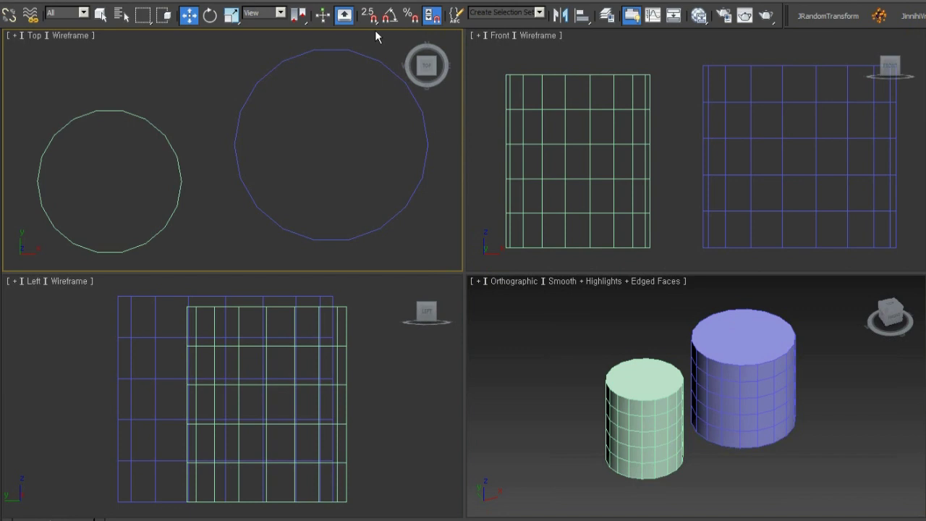
# With the Front view active, switch on the 2.5D Snaps Toggle.
pyautogui.click(523, 168)
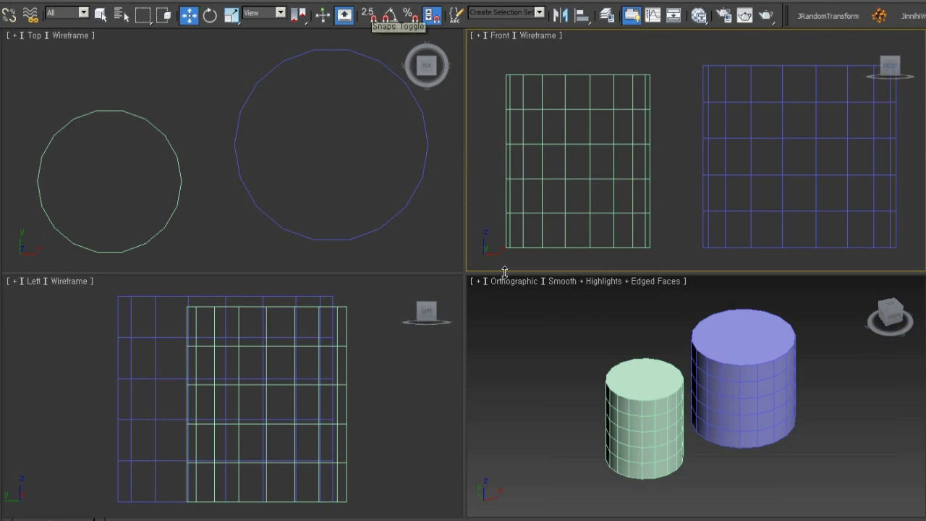
pyautogui.click(610, 347)
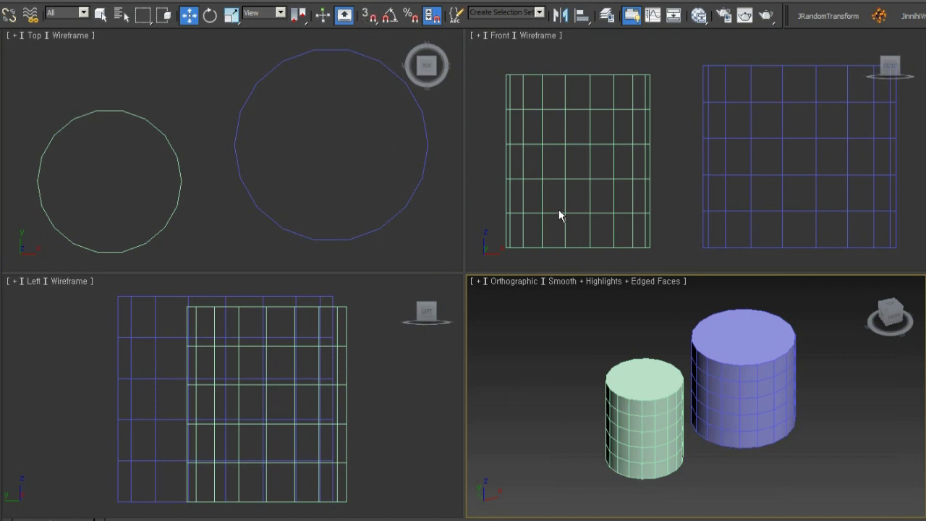
pyautogui.press('s')
pyautogui.press('s')
pyautogui.moveTo(622, 217); pyautogui.dragTo(607, 224, button='middle')
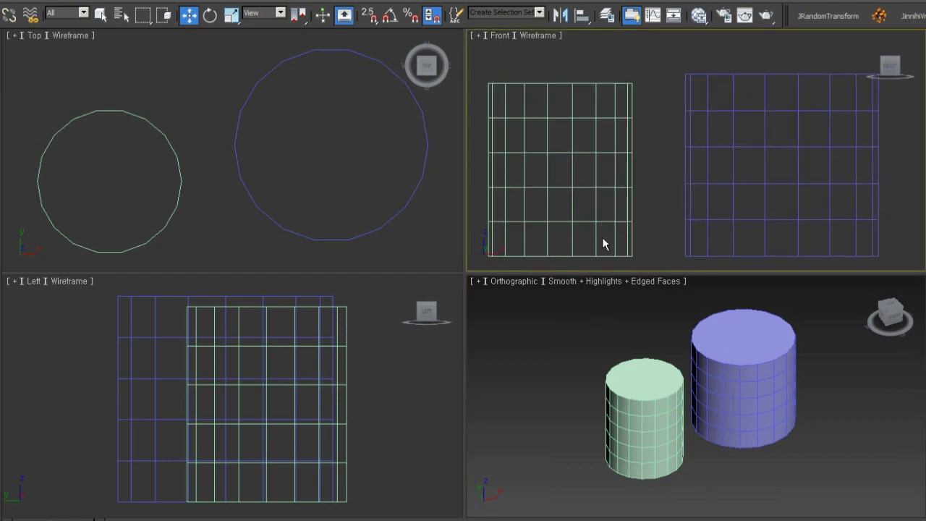
pyautogui.click(368, 15)
# Uncheck Midpoint in Grid and Snap Settings so snapping targets vertices only.
pyautogui.rightClick(370, 18)
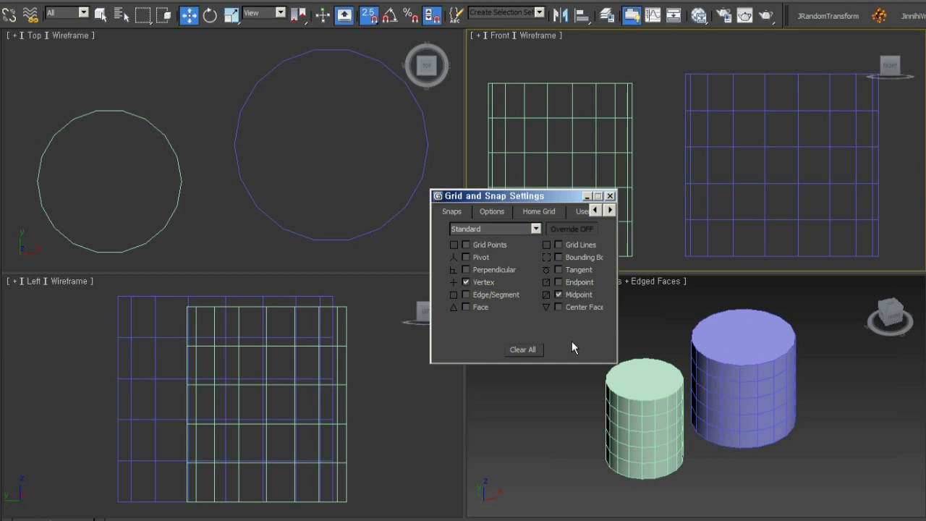
pyautogui.click(558, 294)
pyautogui.click(610, 196)
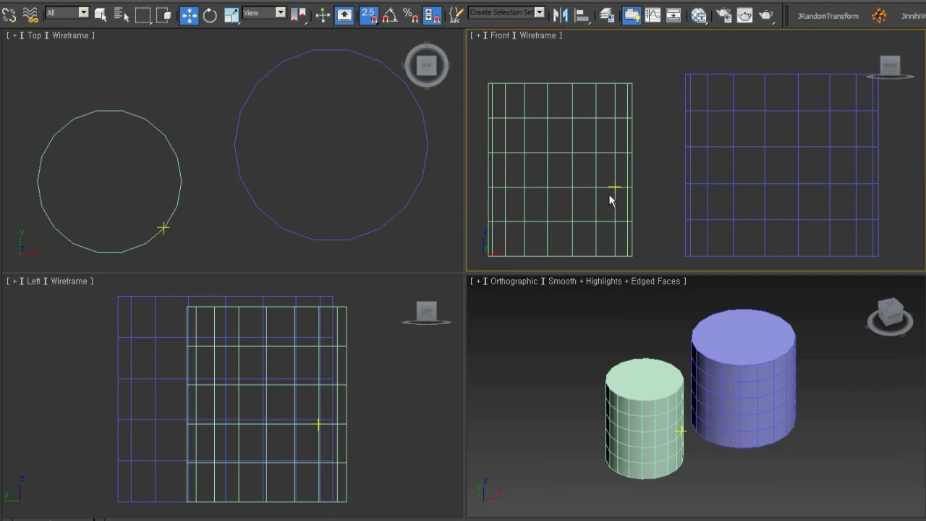
# Bring up the toolbar list from the main toolbar, with Axis Constraints among the options.
pyautogui.rightClick(532, 27)
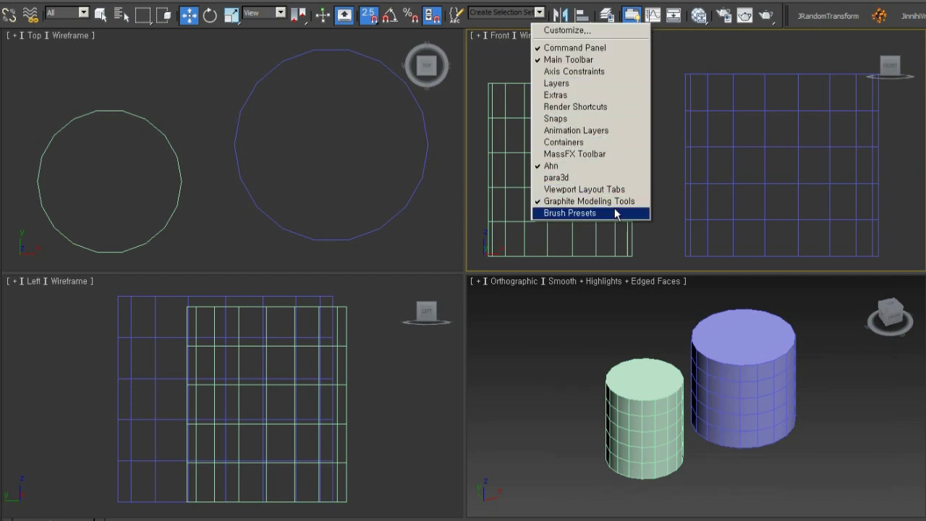
# Show the Axis Constraints toolbar, move it off the cylinder and enable Snaps Use Axis Constraints.
pyautogui.click(586, 73)
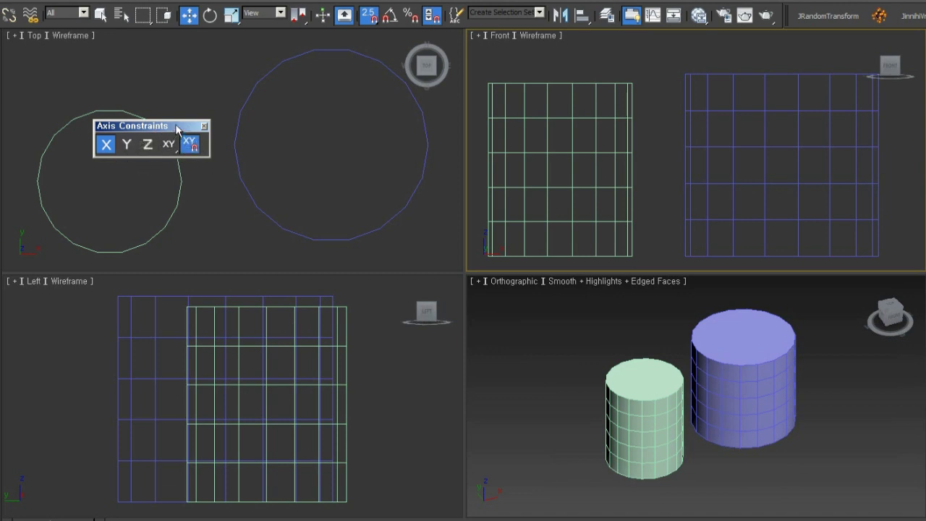
pyautogui.moveTo(186, 129); pyautogui.dragTo(296, 128)
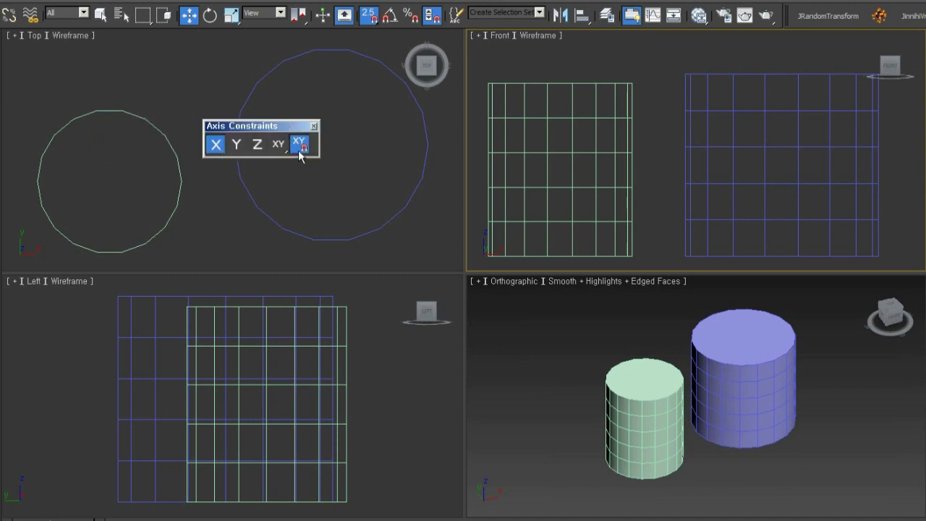
pyautogui.click(298, 149)
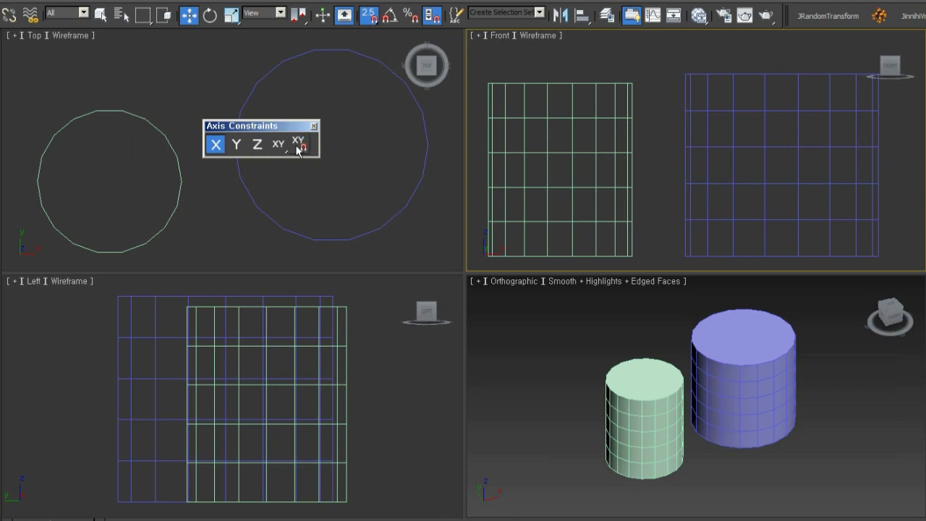
pyautogui.click(301, 148)
# Select the small green cylinder and snap-move it straight up along Y only.
pyautogui.click(615, 215)
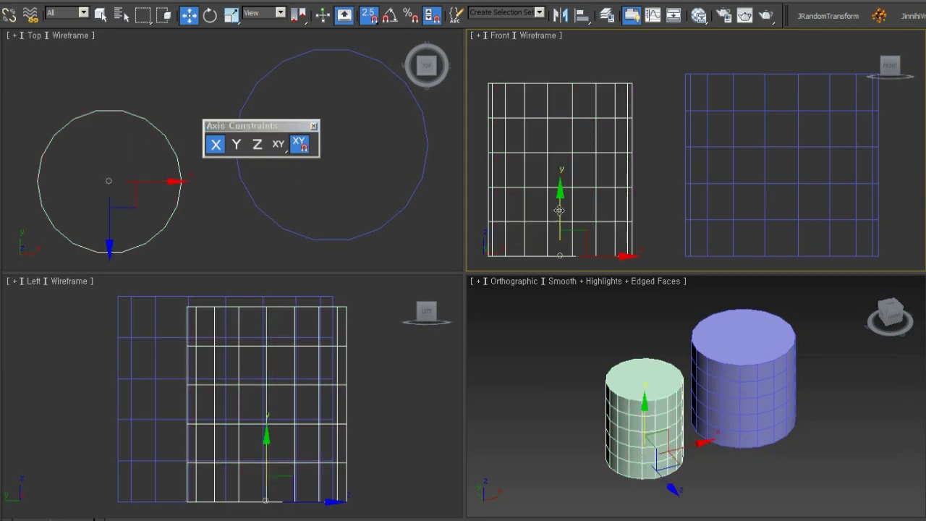
pyautogui.moveTo(557, 213); pyautogui.dragTo(561, 209)
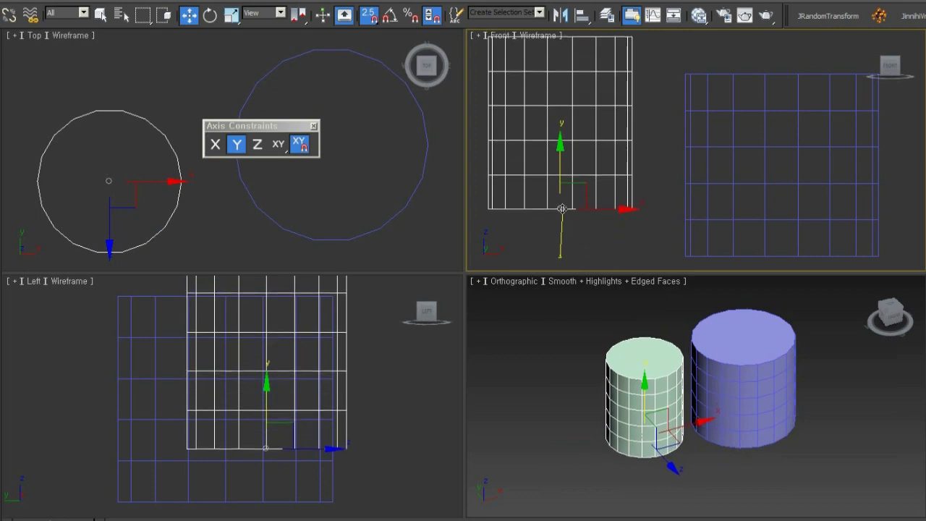
pyautogui.moveTo(562, 208)
pyautogui.mouseDown()
pyautogui.moveTo(548, 256)
pyautogui.moveTo(627, 155)
pyautogui.mouseUp()
pyautogui.rightClick(627, 155)
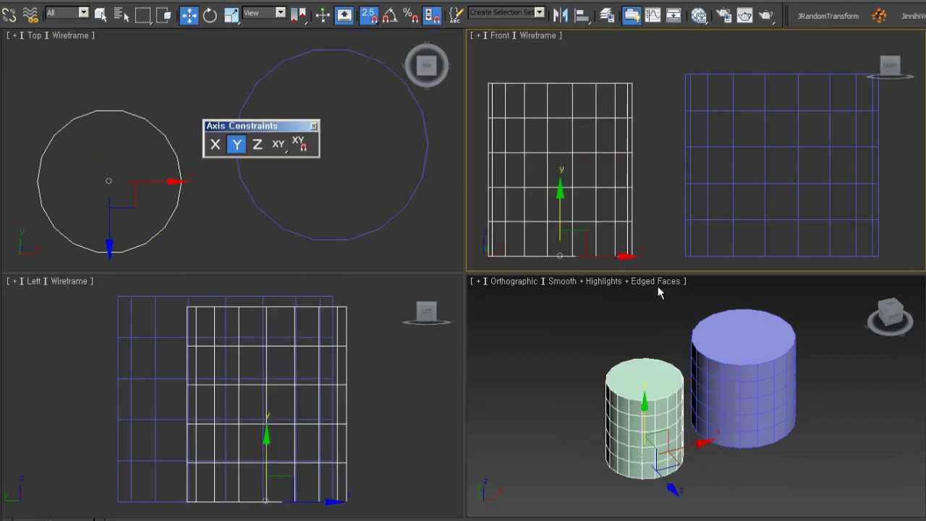
pyautogui.moveTo(548, 256)
pyautogui.mouseDown()
pyautogui.moveTo(672, 126)
pyautogui.moveTo(549, 255)
pyautogui.mouseUp()
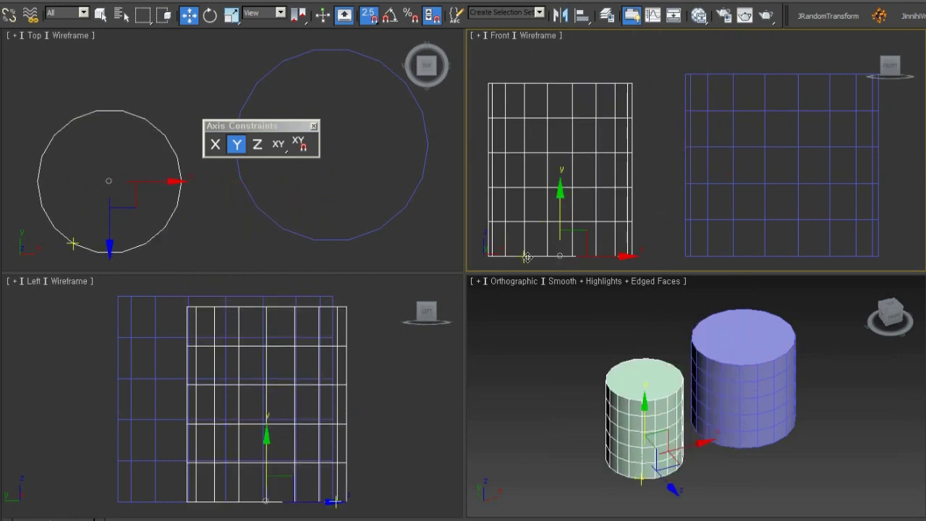
pyautogui.moveTo(548, 256); pyautogui.dragTo(726, 110)
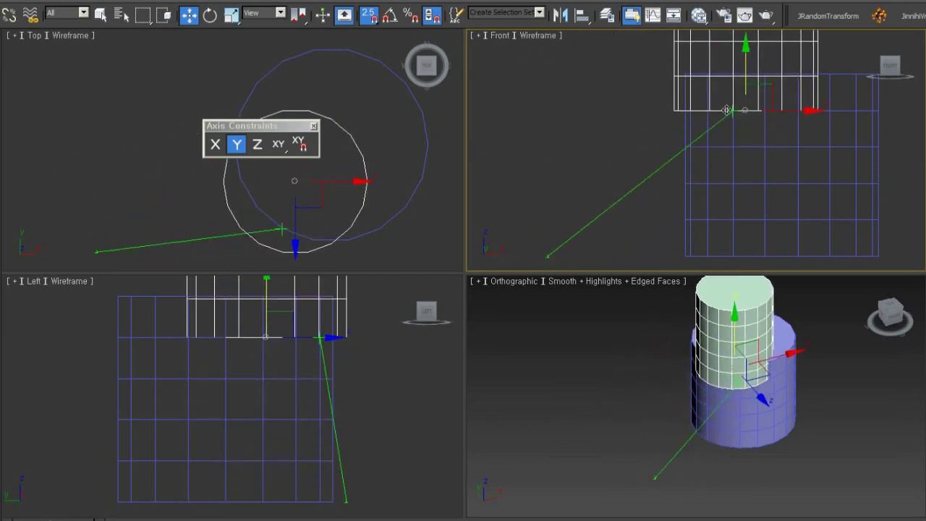
pyautogui.rightClick(726, 110)
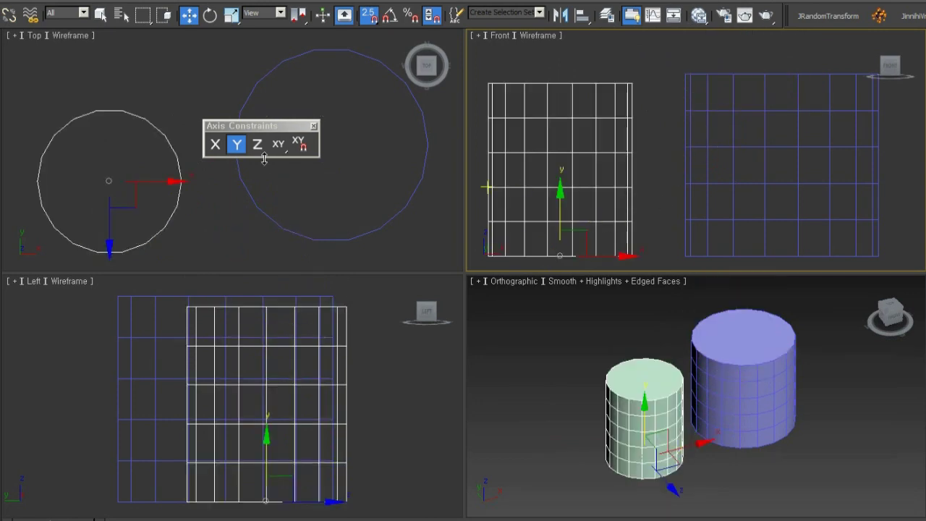
pyautogui.click(299, 147)
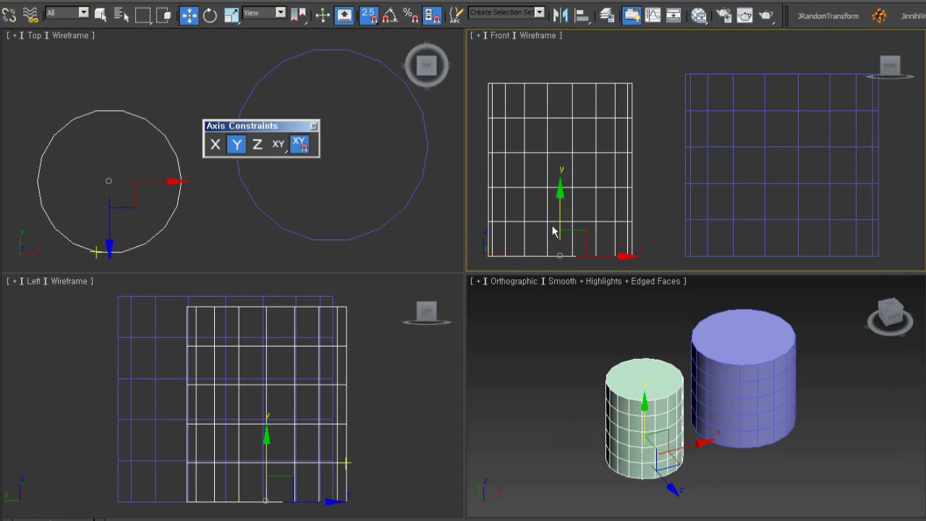
pyautogui.moveTo(524, 255)
pyautogui.mouseDown()
pyautogui.moveTo(685, 123)
pyautogui.moveTo(667, 137)
pyautogui.mouseUp()
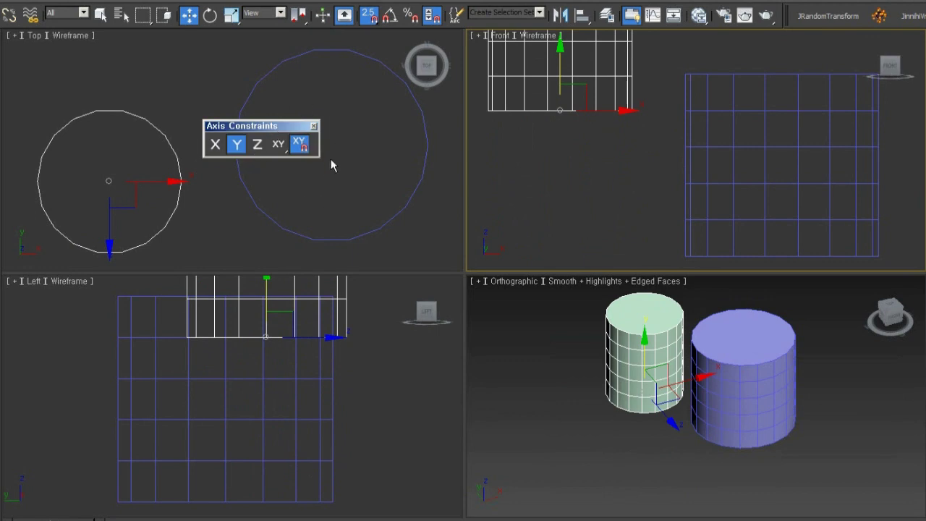
# Close the Axis Constraints toolbar and confirm Use Axis Constraints in the snap Options.
pyautogui.click(313, 126)
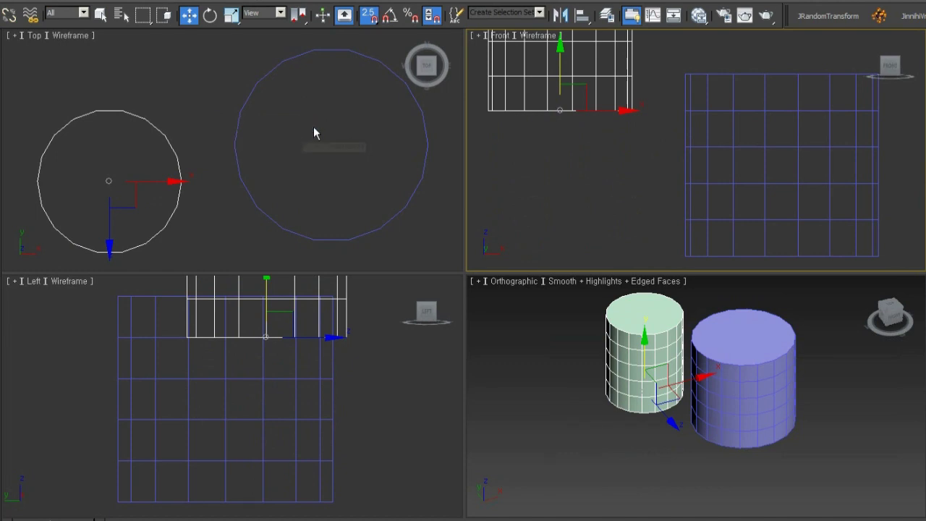
pyautogui.rightClick(369, 20)
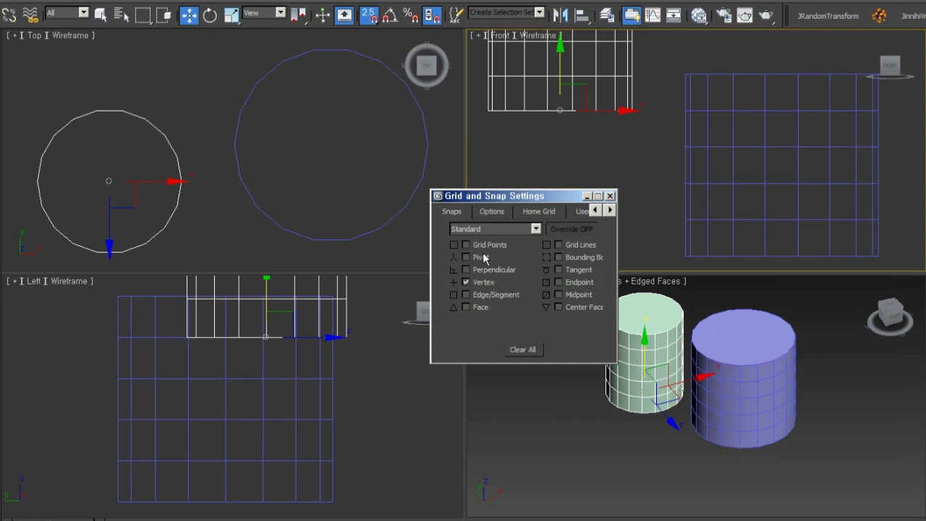
pyautogui.click(491, 213)
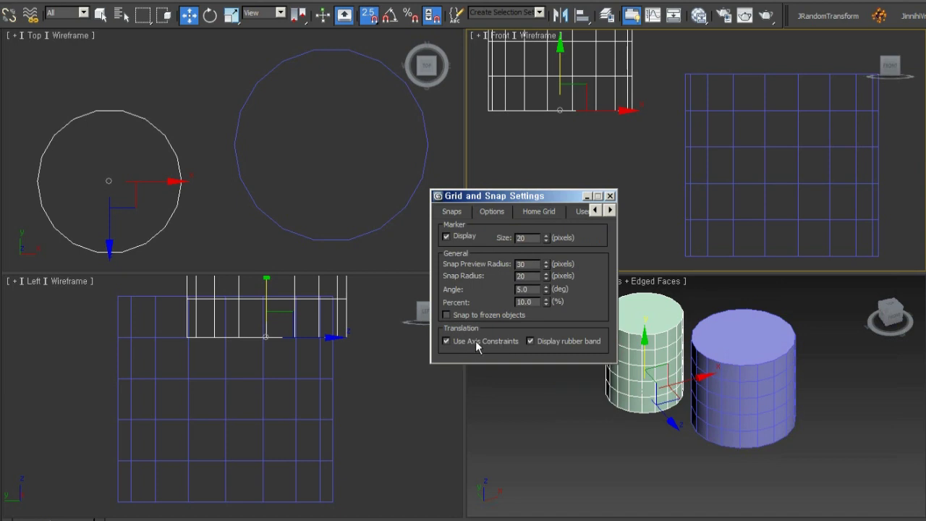
pyautogui.click(452, 212)
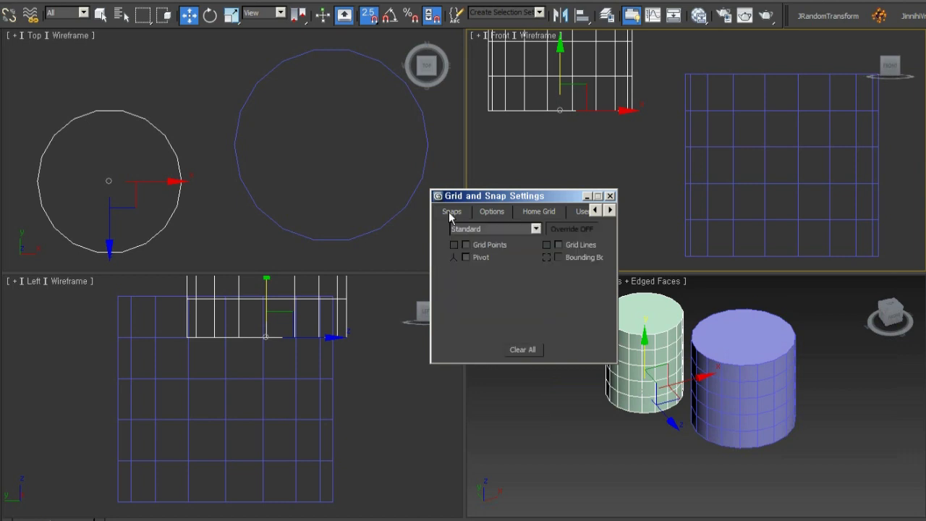
# Close the snap settings and zoom and pan the Front view to frame both cylinders.
pyautogui.click(611, 195)
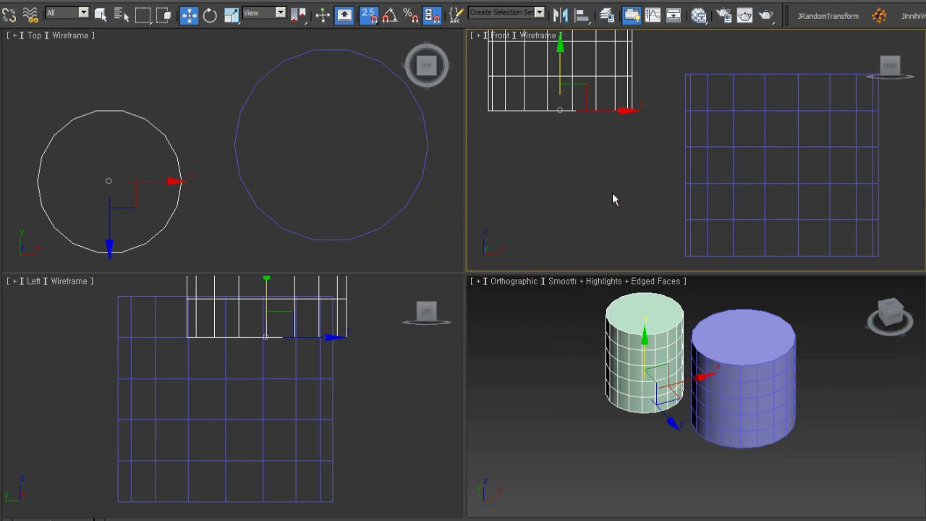
pyautogui.scroll(-2, 624, 230)
pyautogui.scroll(-1, 624, 223)
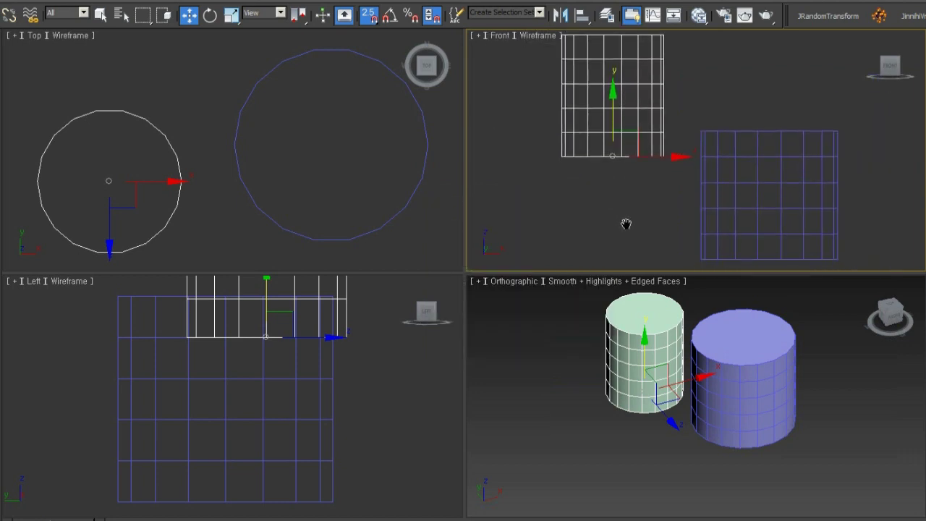
pyautogui.scroll(-1, 626, 167)
pyautogui.moveTo(627, 147)
pyautogui.mouseDown()
pyautogui.moveTo(602, 207)
pyautogui.moveTo(603, 227)
pyautogui.moveTo(639, 146)
pyautogui.mouseUp()
pyautogui.moveTo(819, 181)
pyautogui.mouseDown(button='middle')
pyautogui.moveTo(763, 234)
pyautogui.moveTo(804, 178)
pyautogui.mouseUp(button='middle')
pyautogui.scroll(2, 765, 217)
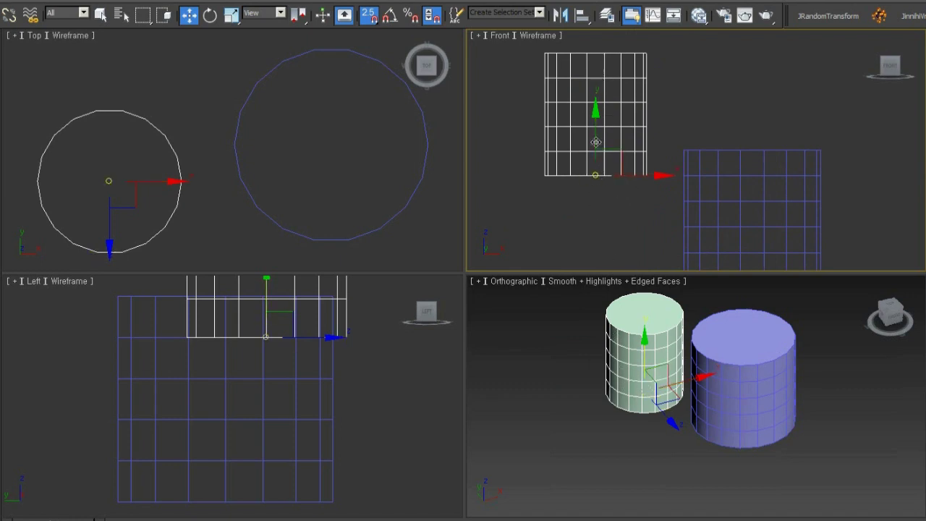
pyautogui.scroll(-1, 599, 196)
pyautogui.scroll(-1, 596, 196)
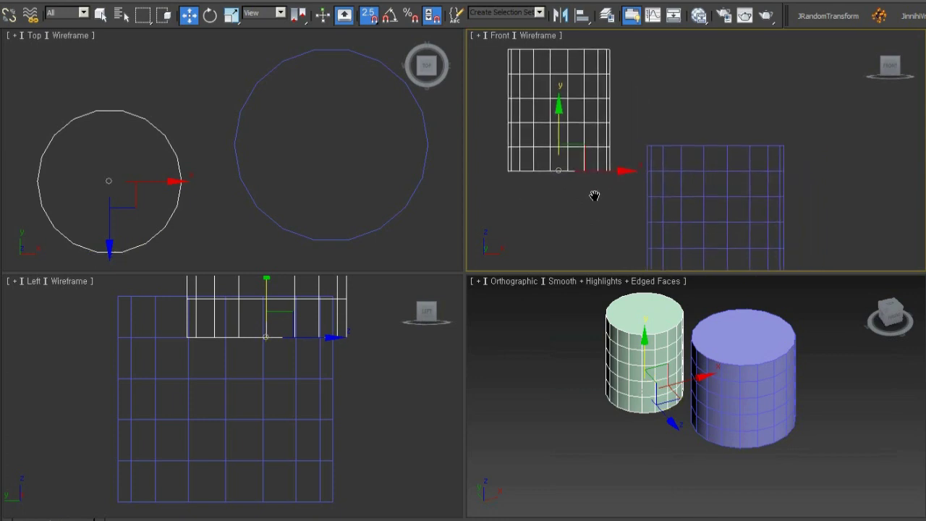
pyautogui.scroll(-1, 596, 201)
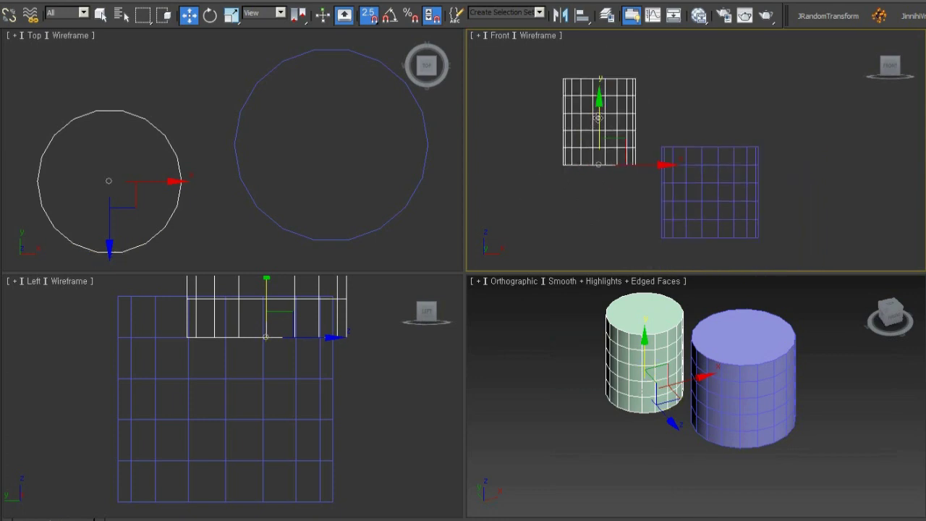
# Vertex-snap the small cylinder's base to the blue cylinder's top corner.
pyautogui.moveTo(598, 117)
pyautogui.mouseDown()
pyautogui.moveTo(570, 137)
pyautogui.moveTo(597, 164)
pyautogui.mouseUp()
pyautogui.moveTo(599, 123); pyautogui.dragTo(550, 130)
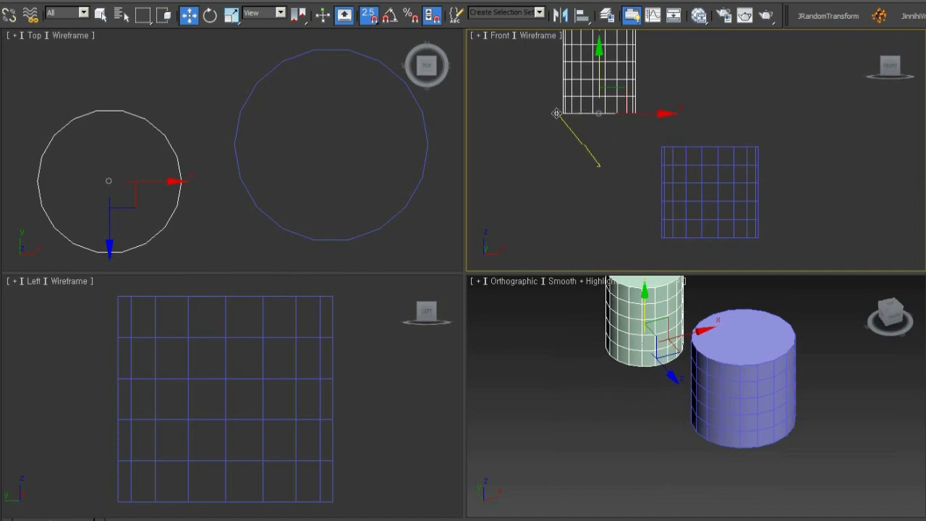
pyautogui.moveTo(550, 129)
pyautogui.mouseDown()
pyautogui.moveTo(612, 209)
pyautogui.moveTo(701, 185)
pyautogui.moveTo(738, 235)
pyautogui.mouseUp()
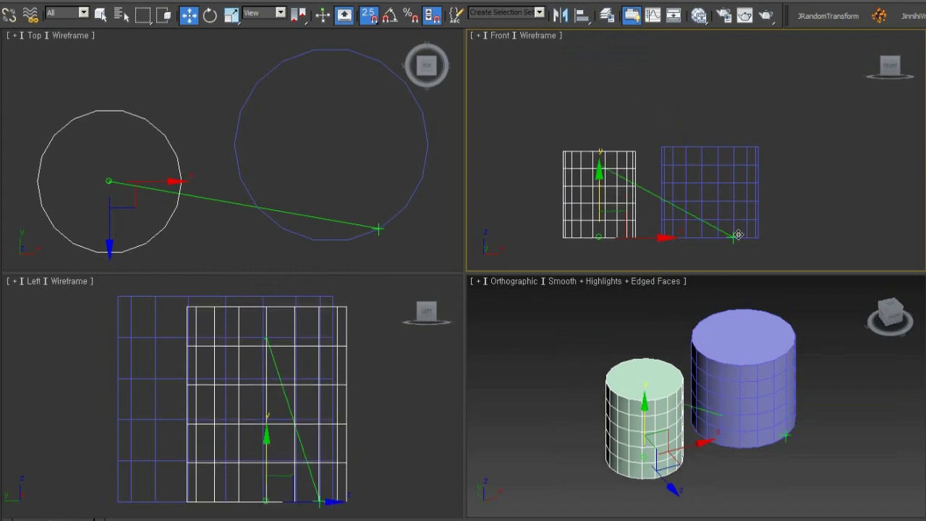
pyautogui.moveTo(738, 235); pyautogui.dragTo(739, 234)
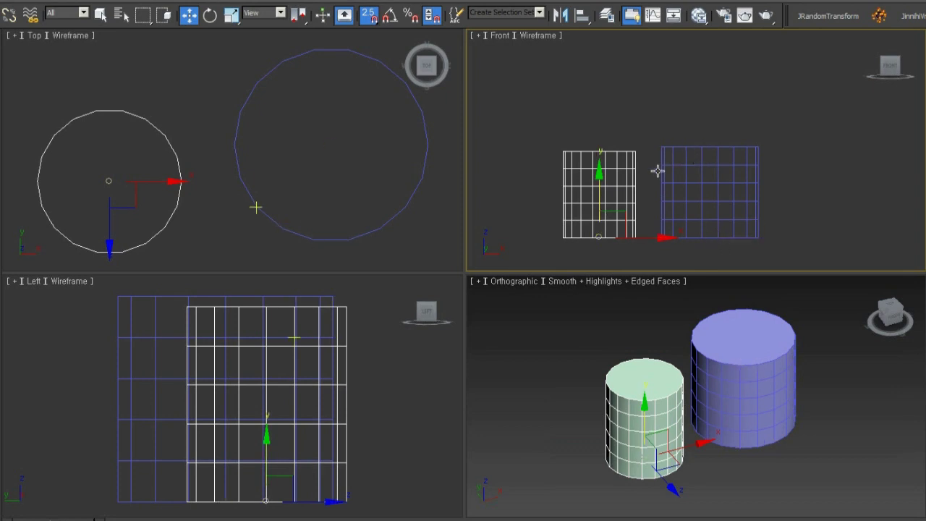
pyautogui.moveTo(600, 198)
pyautogui.mouseDown()
pyautogui.moveTo(670, 157)
pyautogui.moveTo(703, 151)
pyautogui.mouseUp()
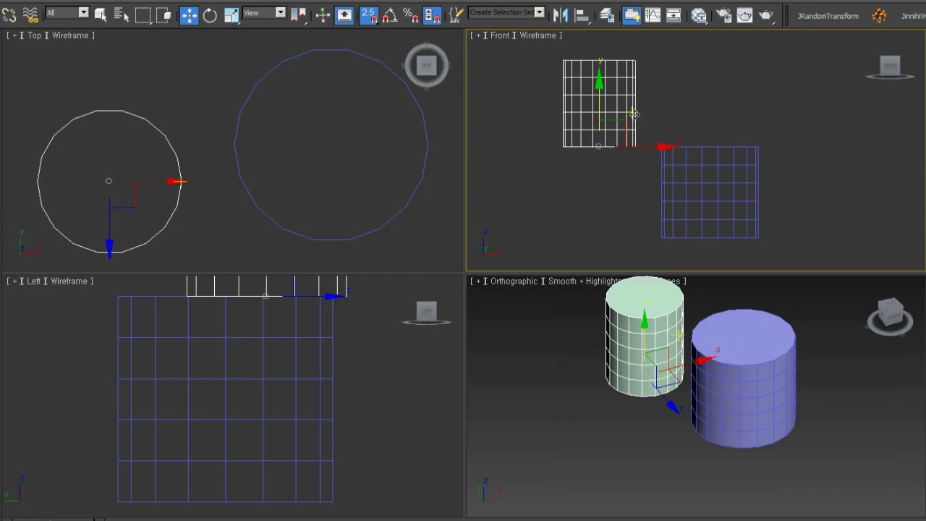
# Snap-move the white cylinder in the Front, Top and Left views until centred inside the blue cylinder.
pyautogui.scroll(2, 639, 119)
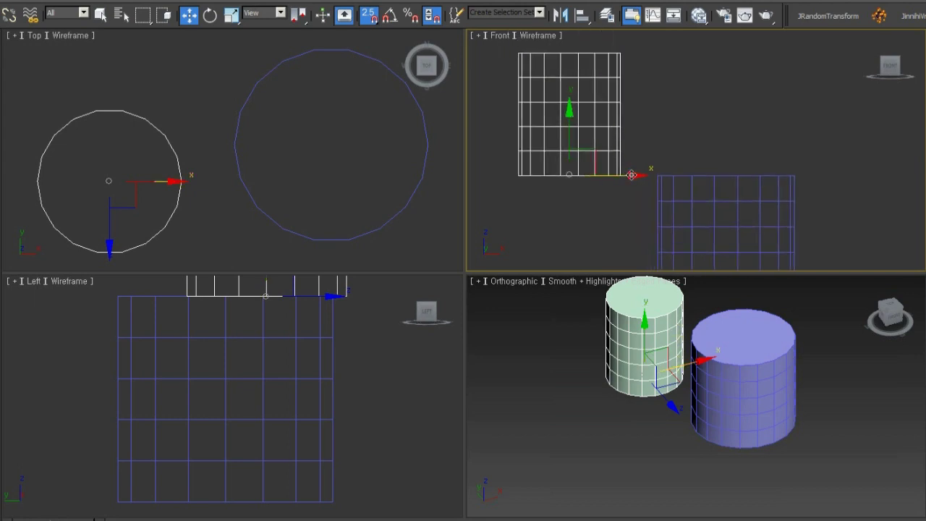
pyautogui.moveTo(620, 127); pyautogui.dragTo(797, 190)
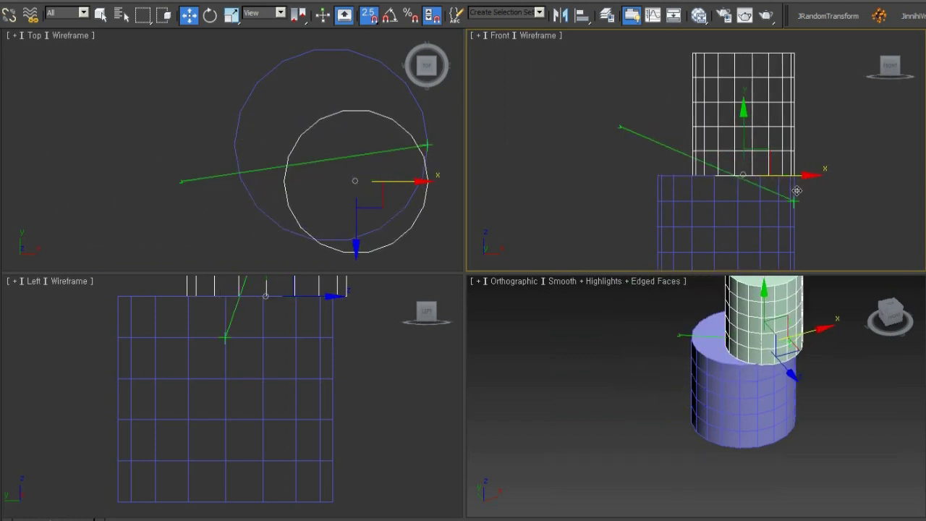
pyautogui.moveTo(797, 190); pyautogui.dragTo(797, 191)
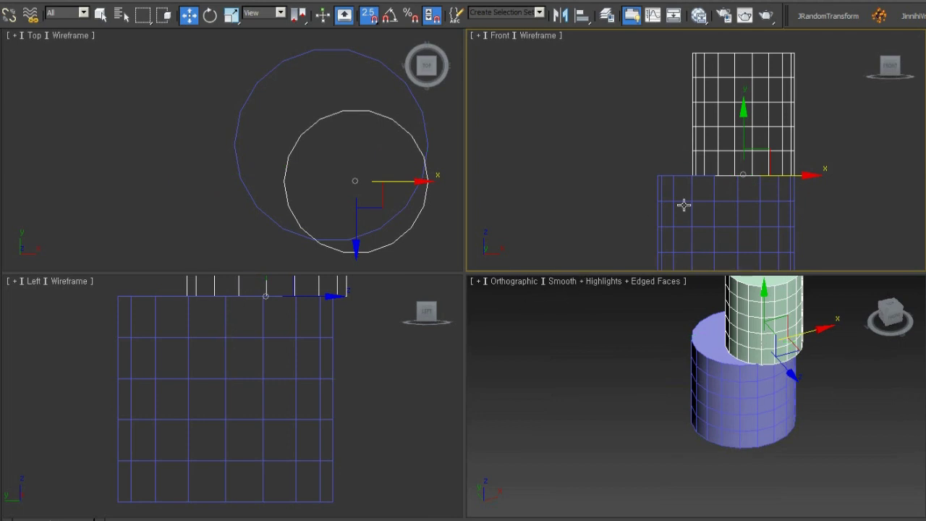
pyautogui.scroll(-2, 680, 201)
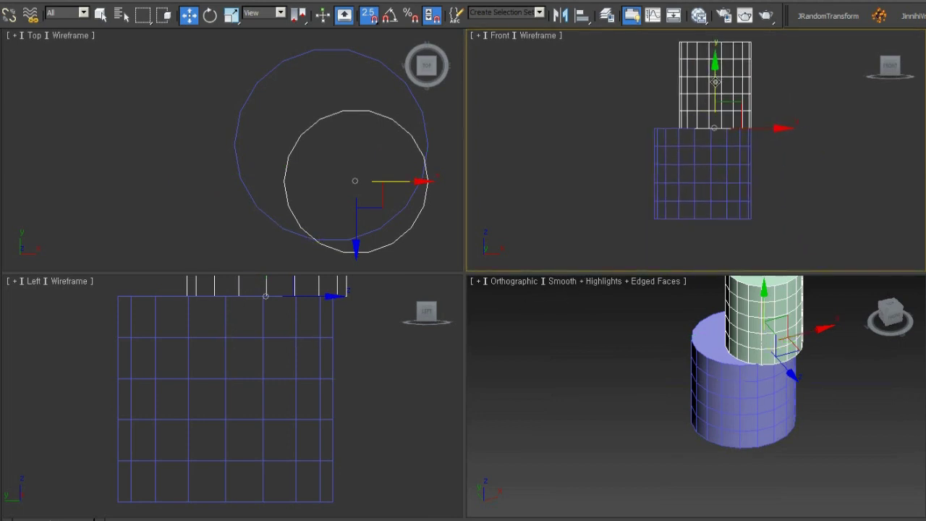
pyautogui.moveTo(715, 82); pyautogui.dragTo(725, 218)
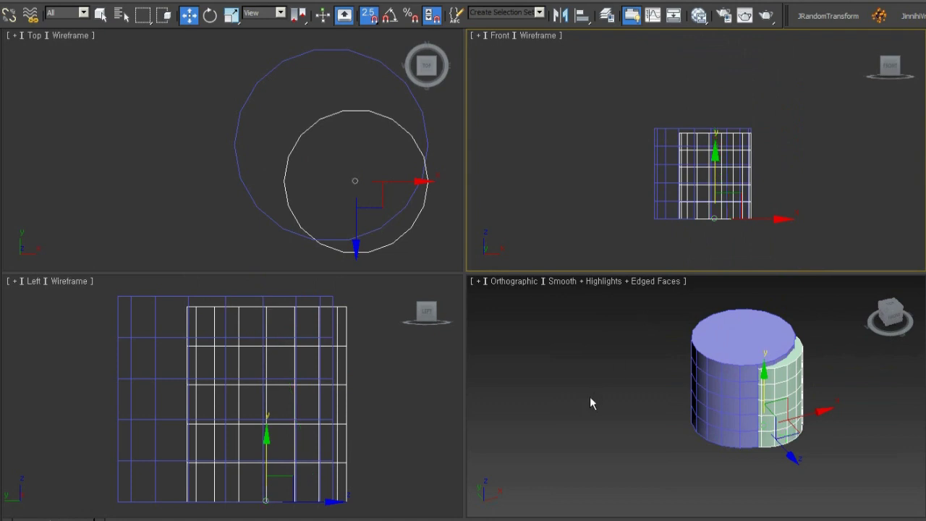
pyautogui.moveTo(395, 203); pyautogui.dragTo(312, 207, button='middle')
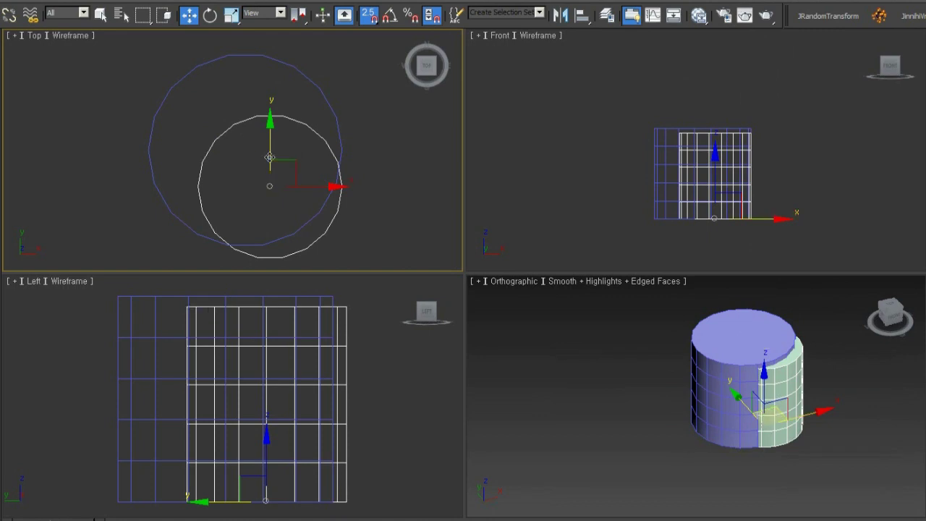
pyautogui.moveTo(270, 154); pyautogui.dragTo(152, 149)
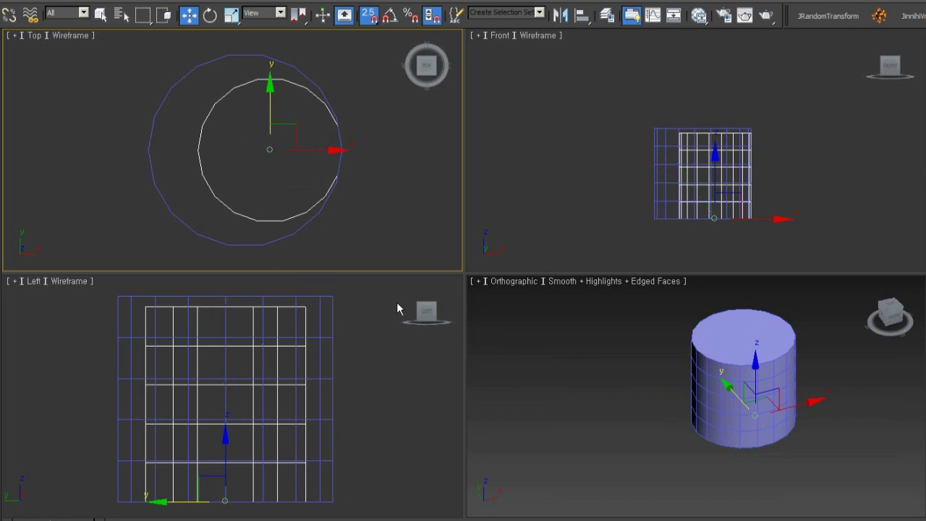
pyautogui.rightClick(343, 421)
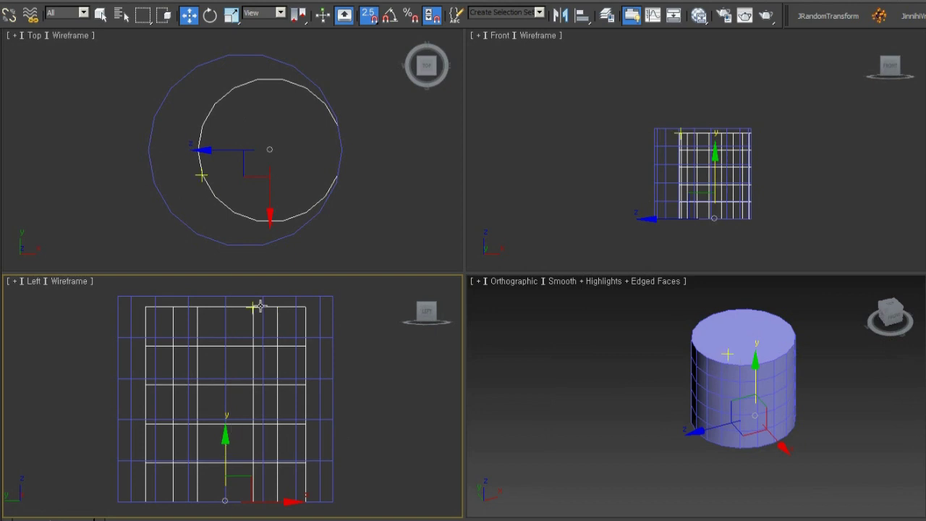
pyautogui.moveTo(250, 307); pyautogui.dragTo(260, 299)
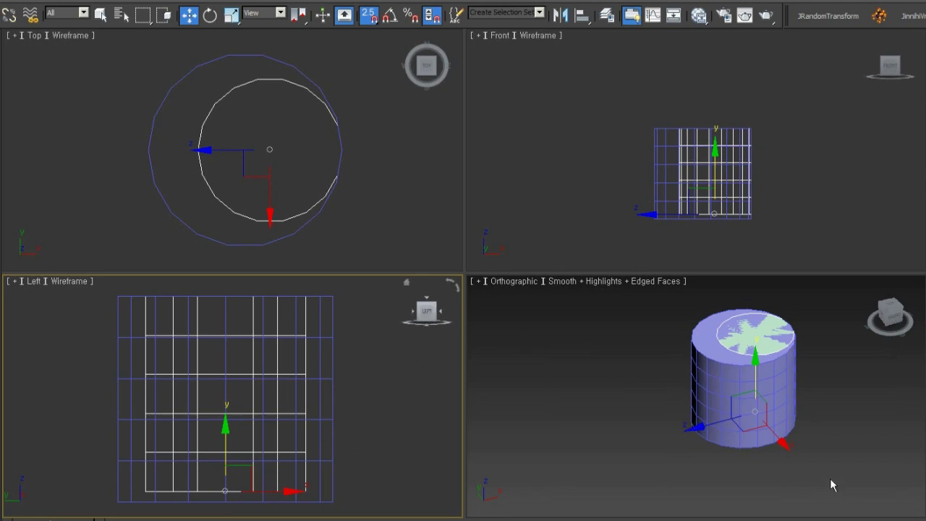
pyautogui.moveTo(825, 470); pyautogui.dragTo(702, 479, button='middle')
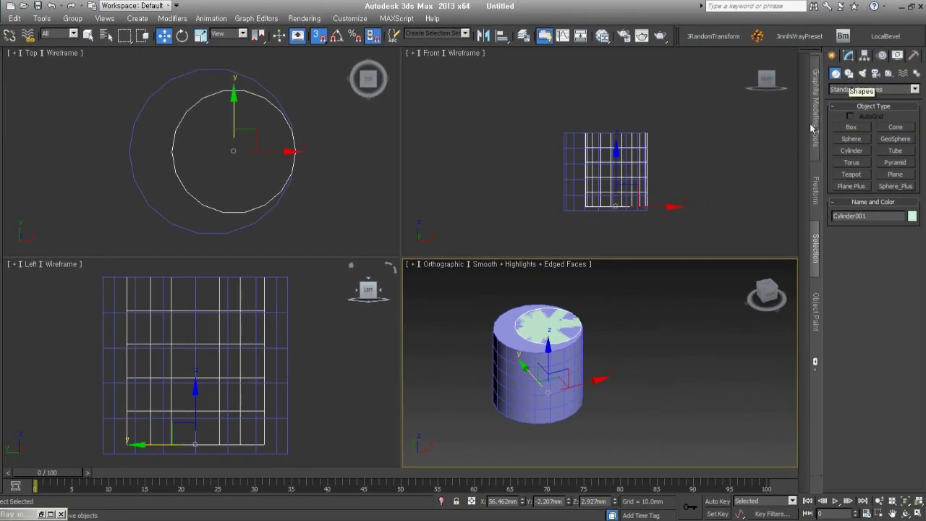
# Create a test box in the Front view and convert it to Editable Poly.
pyautogui.moveTo(750, 167); pyautogui.dragTo(652, 167, button='middle')
pyautogui.click(852, 128)
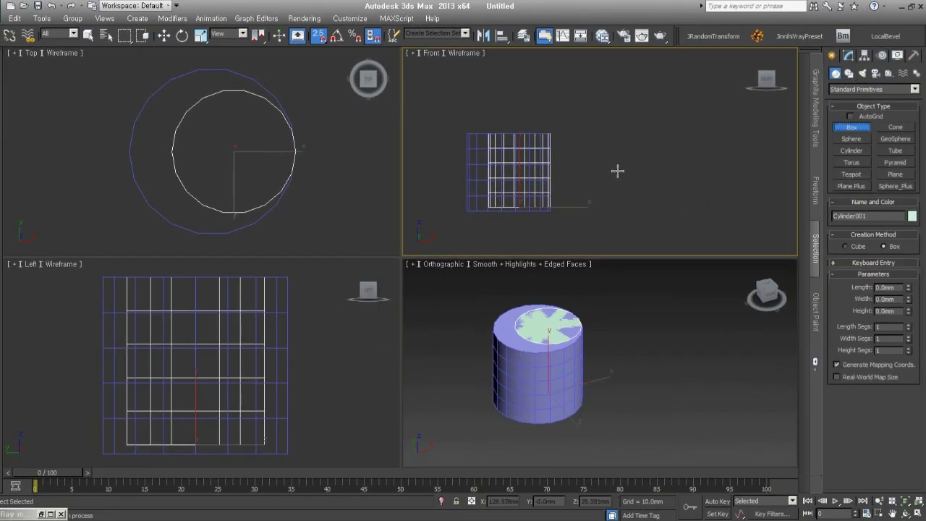
pyautogui.moveTo(579, 160); pyautogui.dragTo(649, 210)
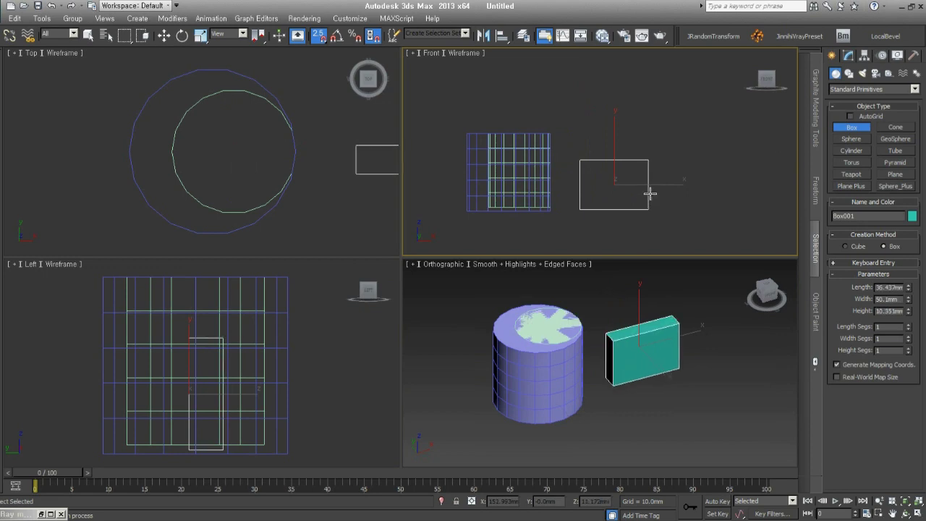
pyautogui.click(649, 169)
pyautogui.rightClick(654, 206)
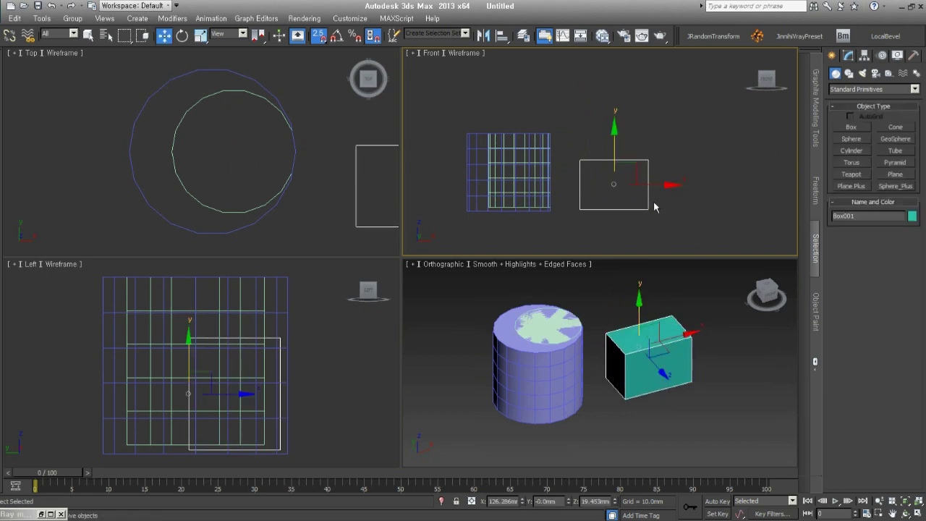
pyautogui.rightClick(594, 160)
pyautogui.moveTo(637, 266)
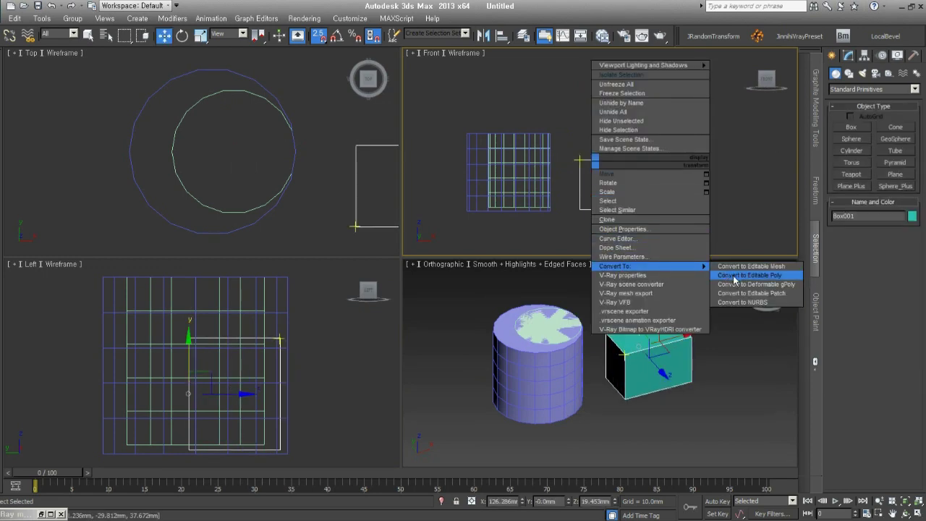
pyautogui.click(733, 275)
# Select the box's four top vertices and try snap-moving them.
pyautogui.click(837, 101)
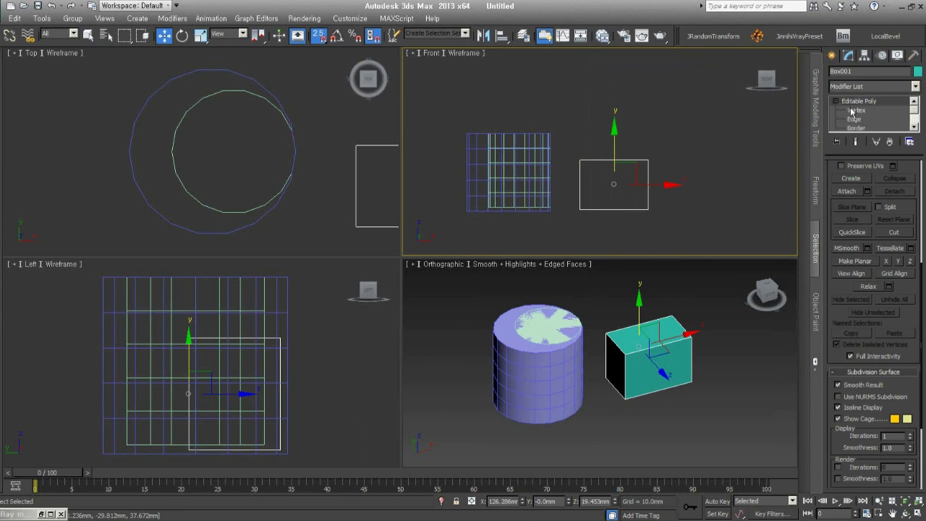
pyautogui.click(856, 110)
pyautogui.moveTo(571, 129); pyautogui.dragTo(687, 176)
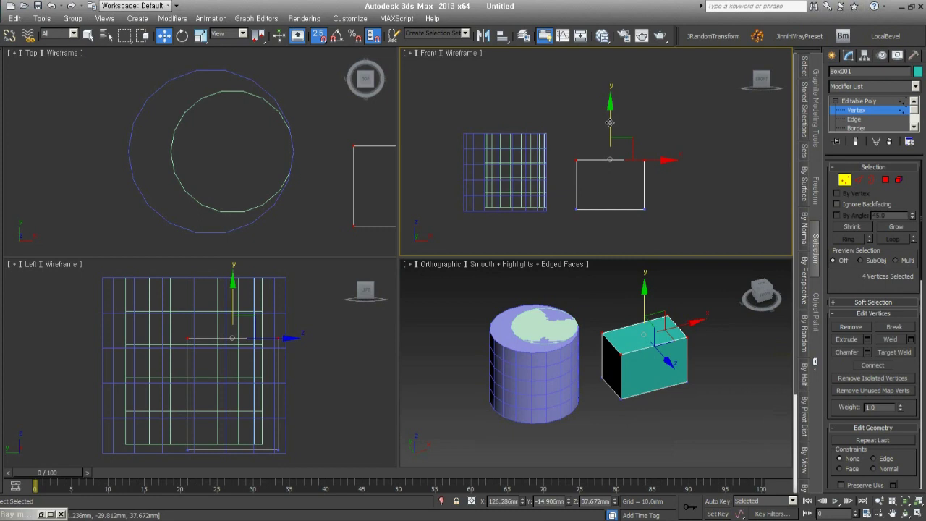
pyautogui.moveTo(610, 122); pyautogui.dragTo(551, 133)
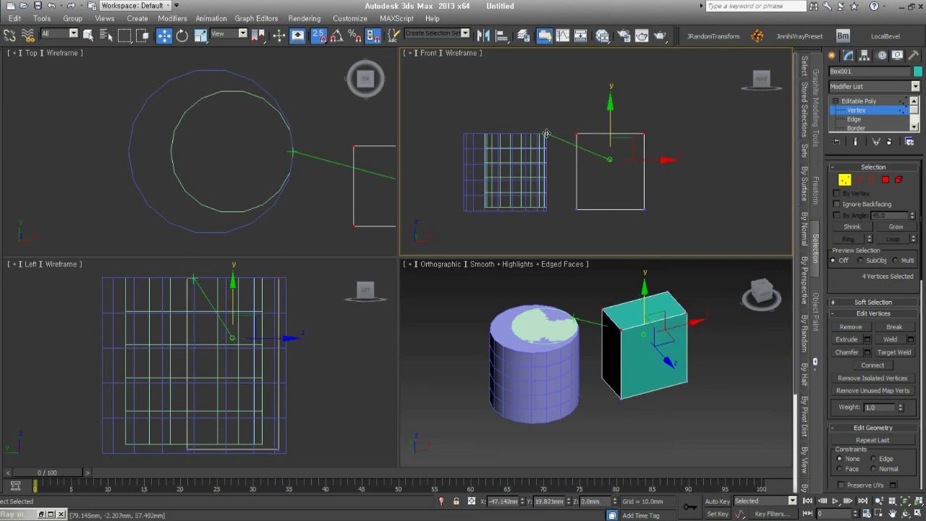
pyautogui.moveTo(547, 133)
pyautogui.mouseDown()
pyautogui.moveTo(529, 132)
pyautogui.moveTo(544, 148)
pyautogui.moveTo(545, 211)
pyautogui.moveTo(582, 206)
pyautogui.mouseUp()
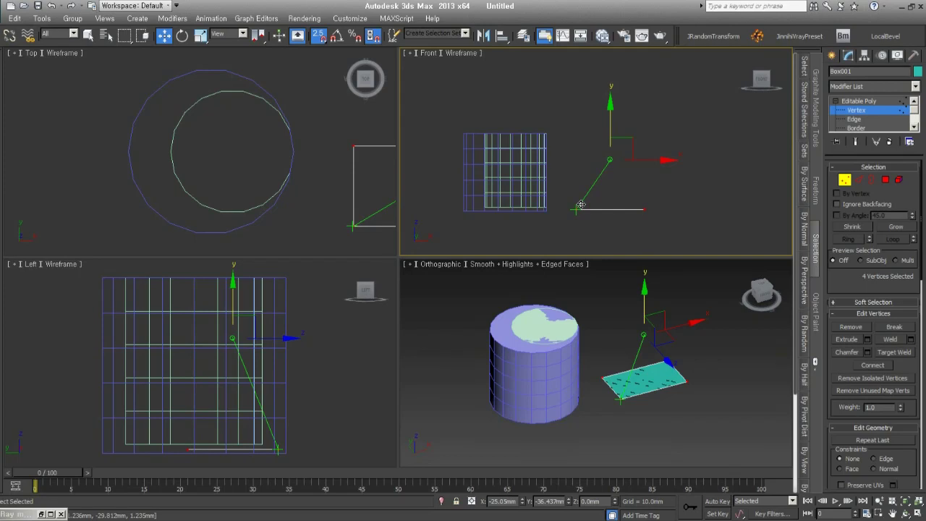
pyautogui.moveTo(581, 206)
pyautogui.mouseDown()
pyautogui.moveTo(565, 175)
pyautogui.moveTo(568, 182)
pyautogui.moveTo(568, 159)
pyautogui.mouseUp()
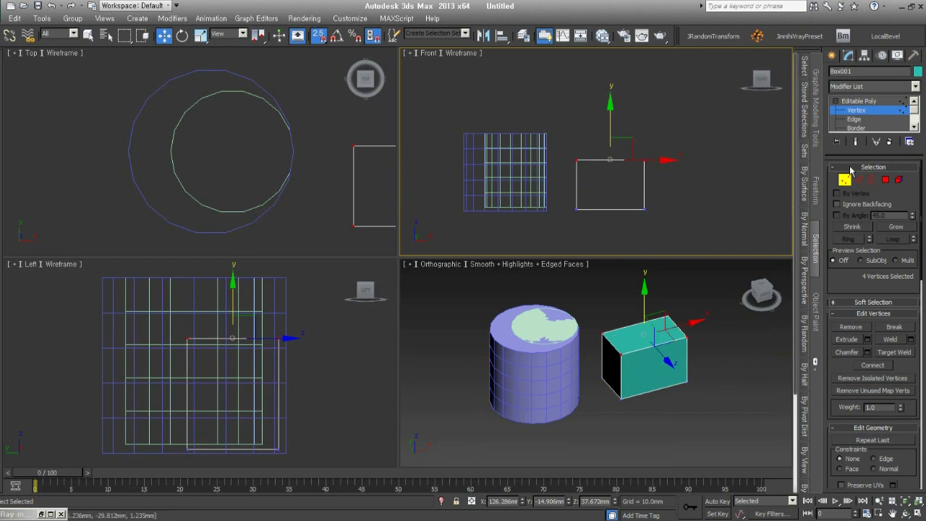
# Exit vertex mode, select both the cylinder and the box, and delete them.
pyautogui.click(847, 181)
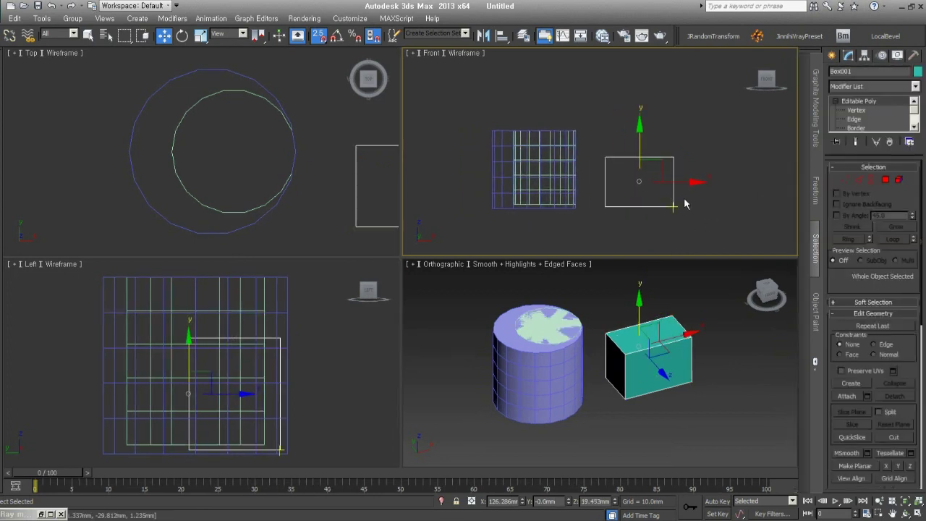
pyautogui.moveTo(728, 227); pyautogui.dragTo(504, 129)
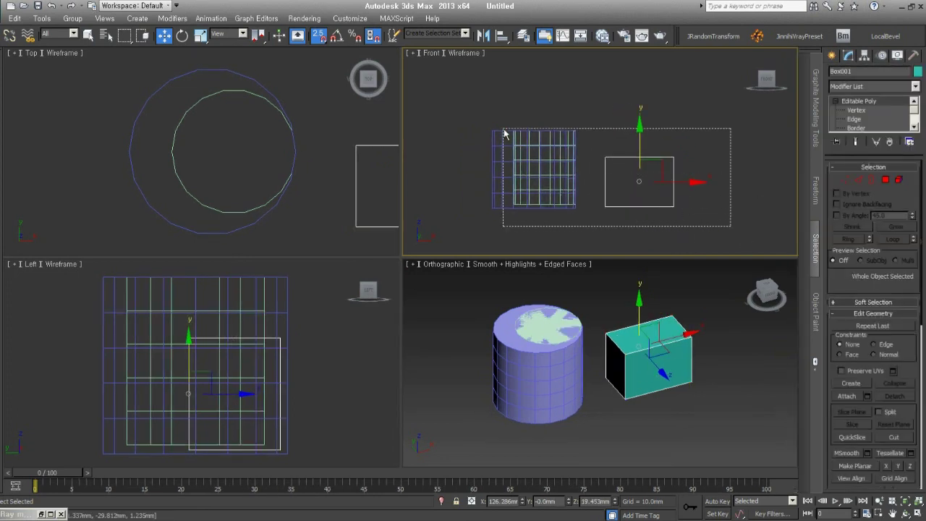
pyautogui.press('Delete')
# Draw a cylinder in the Perspective view, 45.02mm radius and 162.751mm height.
pyautogui.click(647, 356)
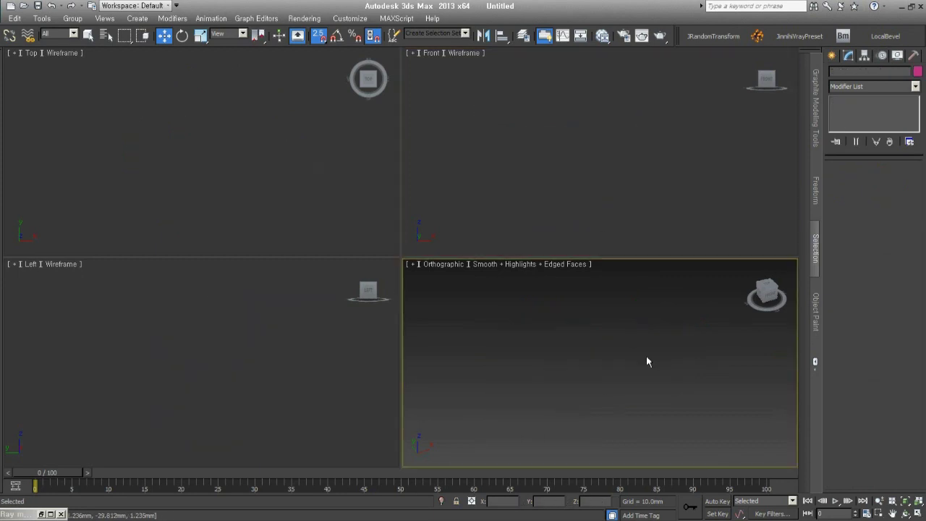
pyautogui.click(831, 57)
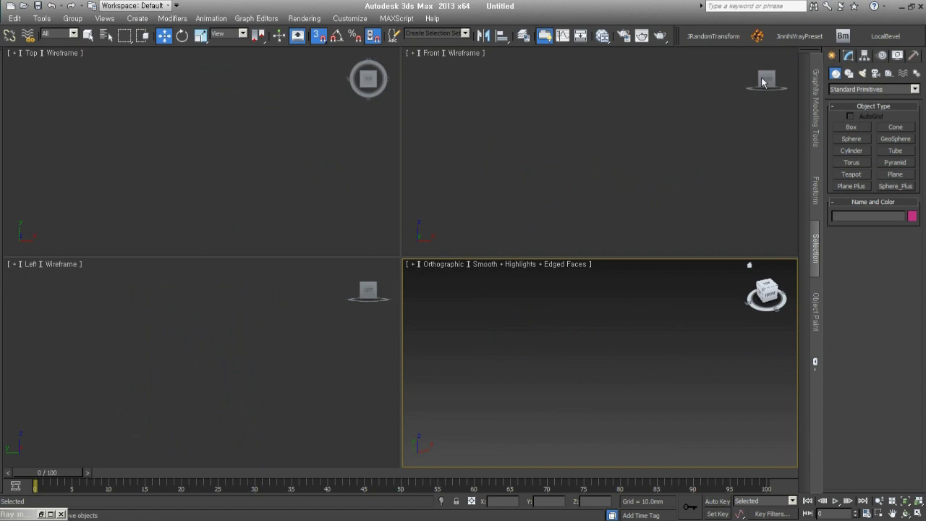
pyautogui.click(852, 152)
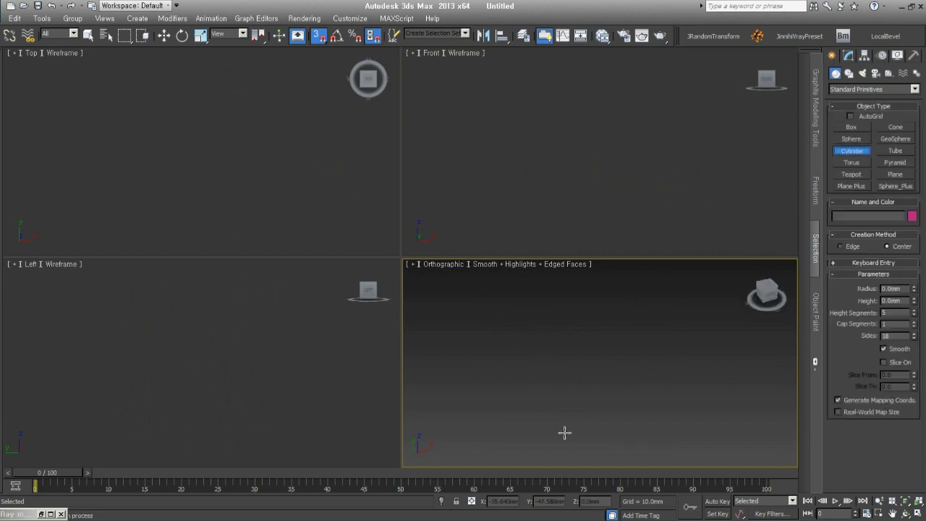
pyautogui.moveTo(554, 393); pyautogui.dragTo(544, 418)
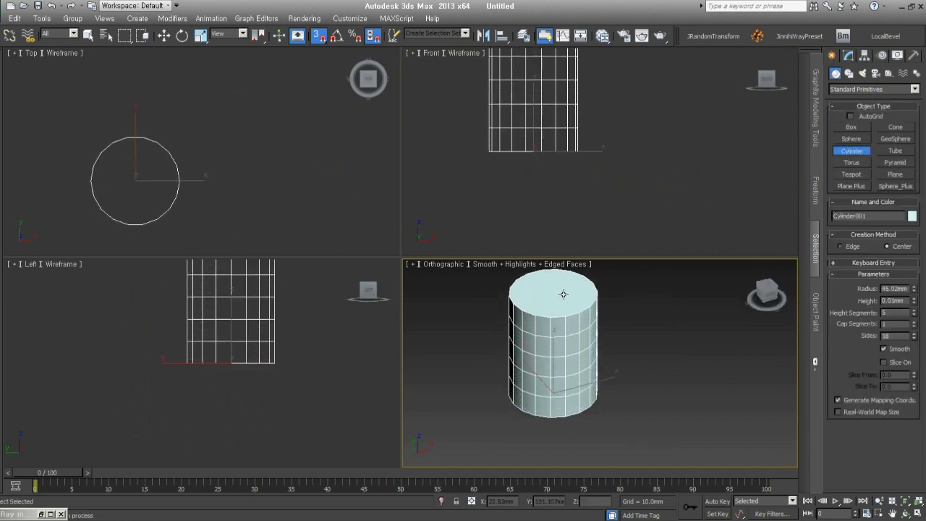
pyautogui.click(561, 262)
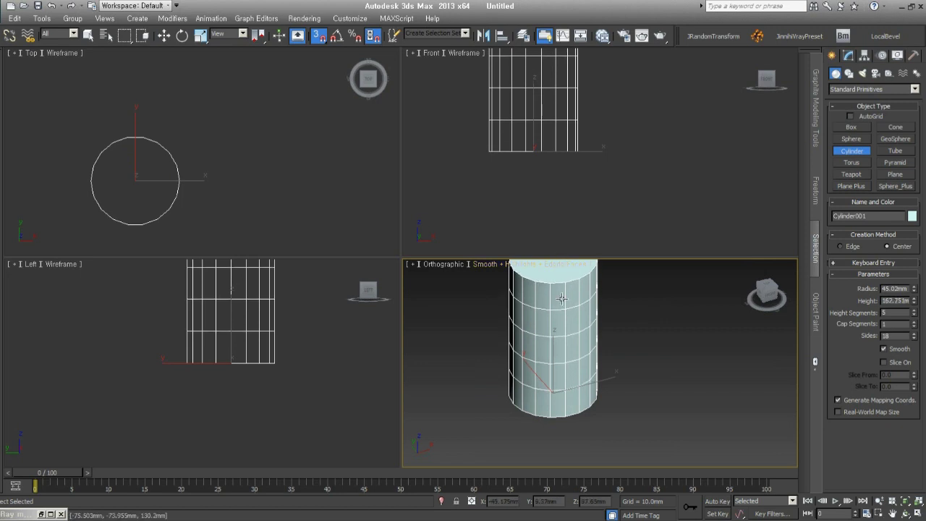
# Frame the new cylinder in the viewports and reset its Height Segments to 1.
pyautogui.keyDown('alt'); pyautogui.moveTo(579, 355); pyautogui.dragTo(611, 407, button='middle'); pyautogui.keyUp('alt')
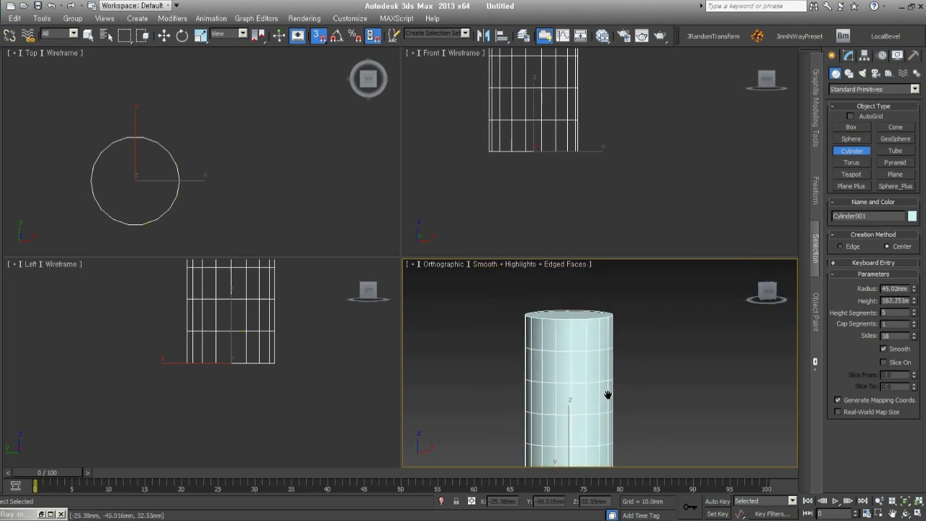
pyautogui.scroll(-3, 606, 395)
pyautogui.moveTo(308, 370); pyautogui.dragTo(279, 459, button='middle')
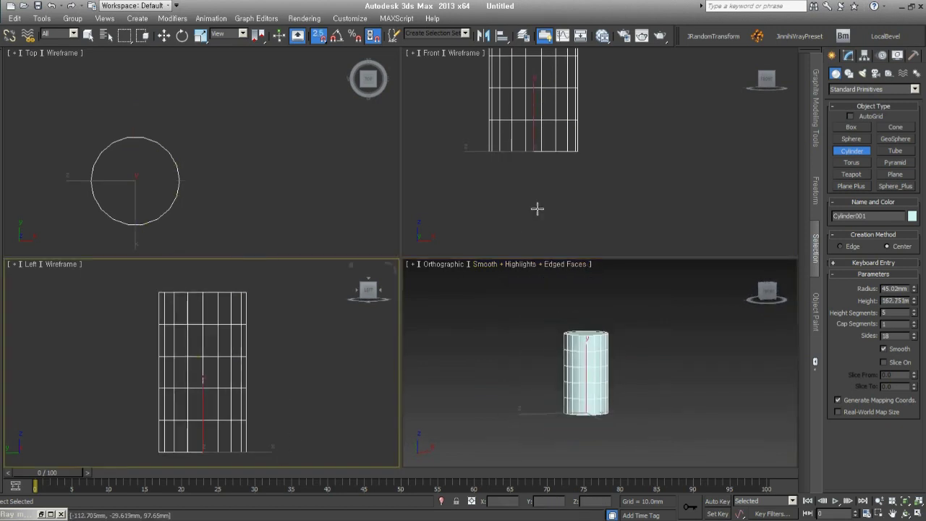
pyautogui.moveTo(538, 207); pyautogui.dragTo(585, 252, button='middle')
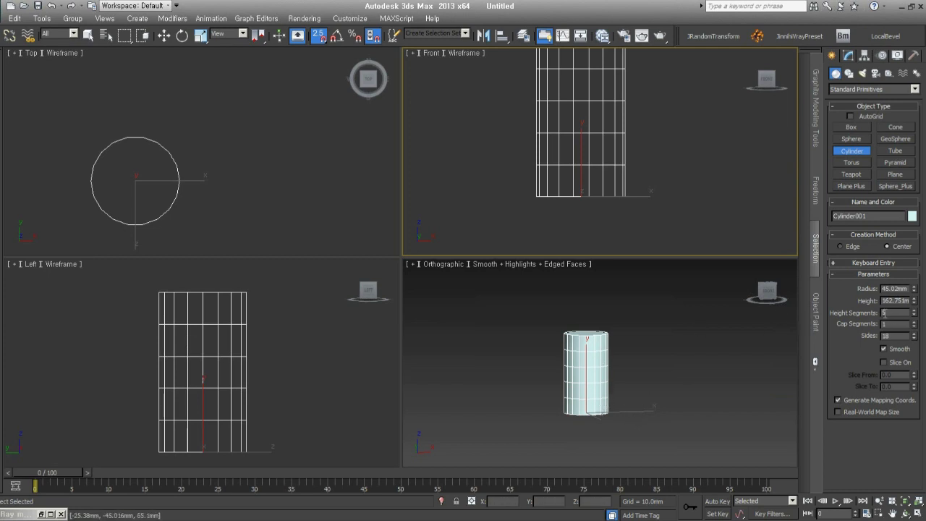
pyautogui.press('Return')
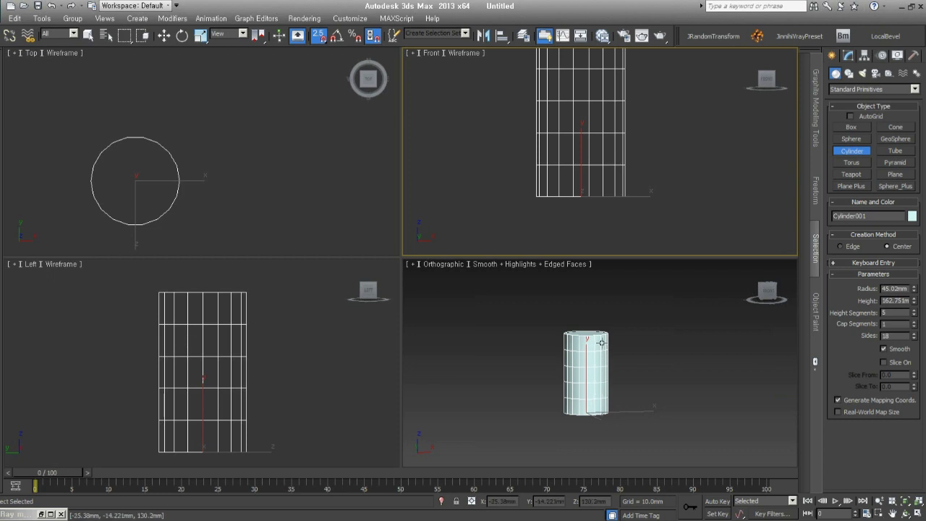
pyautogui.rightClick(914, 315)
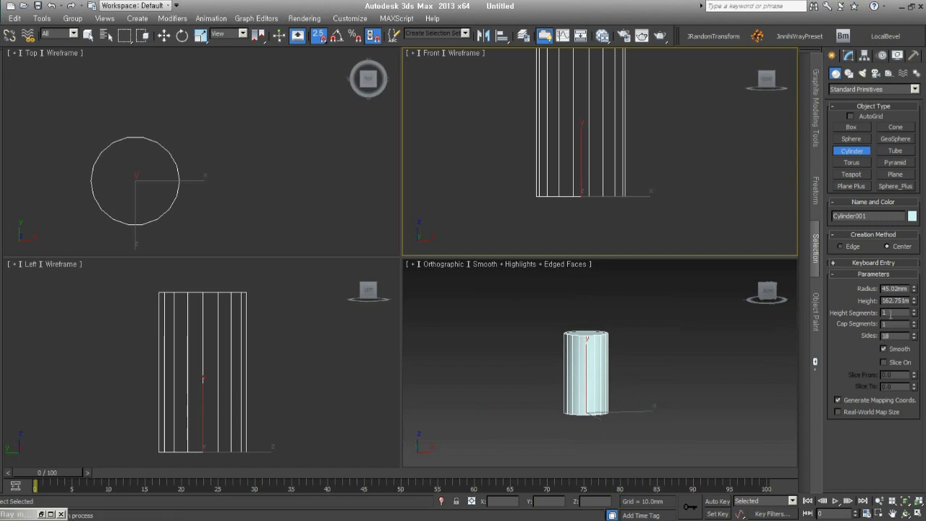
# Try a few Height Segments values, then reset the cylinder to 1 height segment.
pyautogui.click(914, 311)
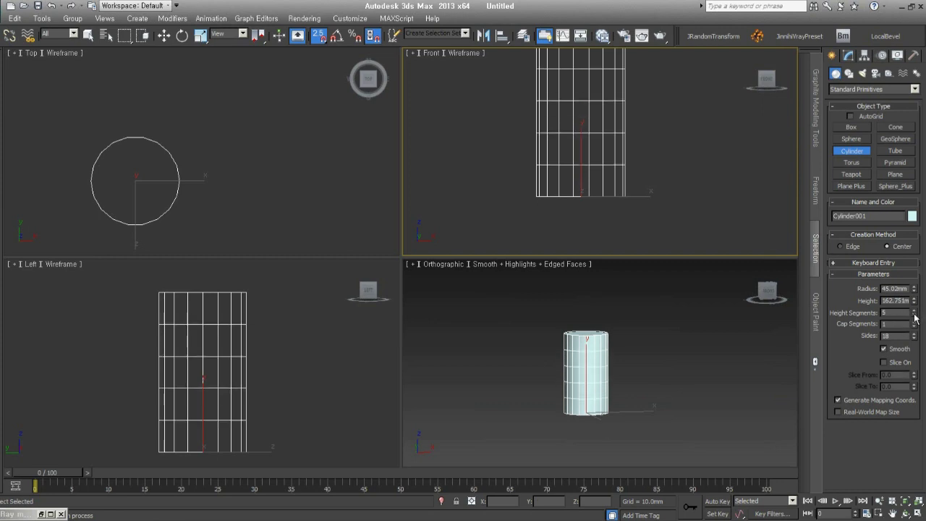
pyautogui.click(915, 311)
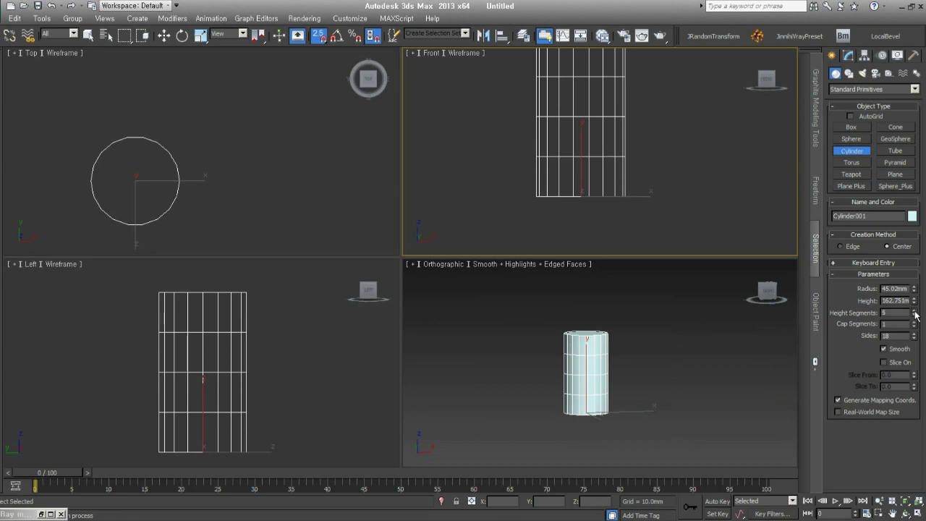
pyautogui.click(915, 316)
pyautogui.click(915, 311)
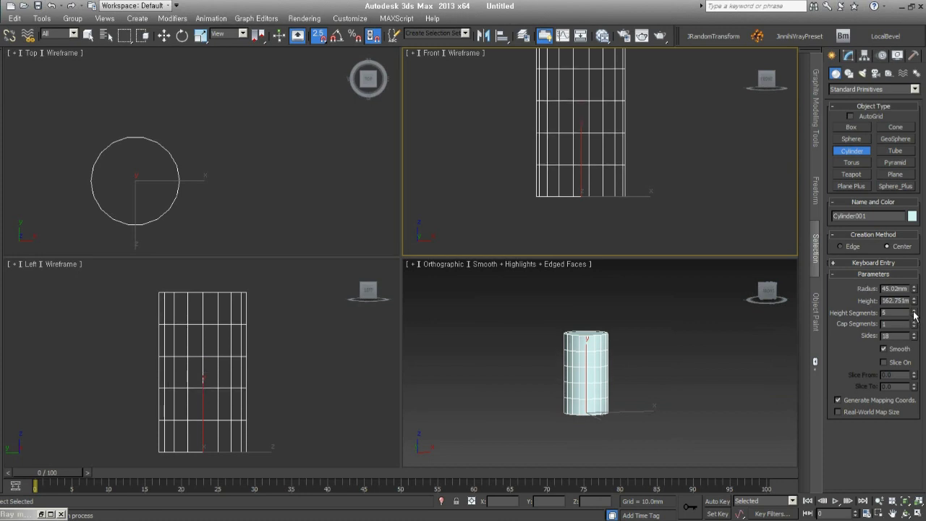
pyautogui.click(915, 316)
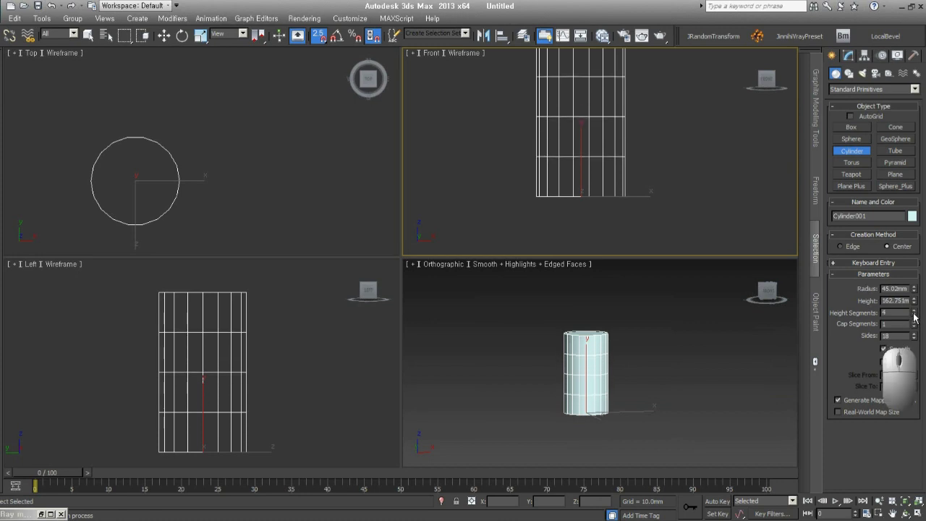
pyautogui.rightClick(914, 316)
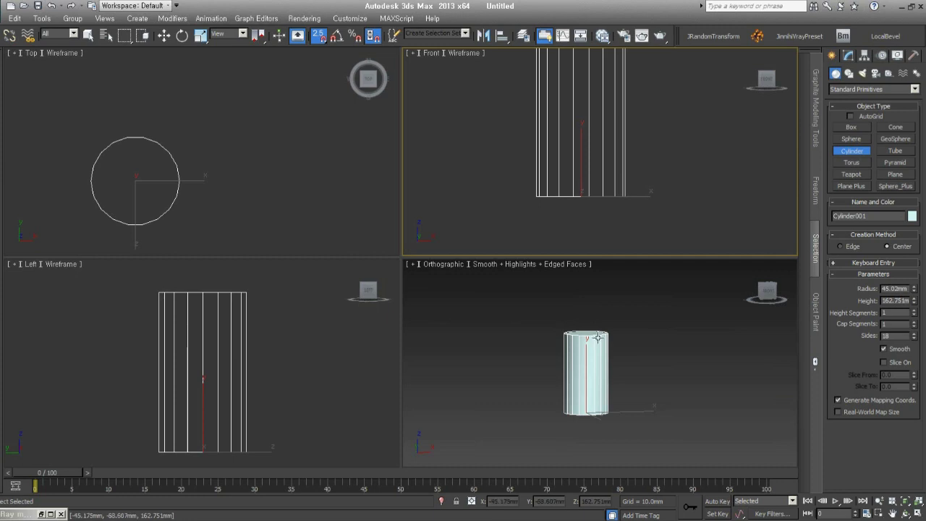
# Experiment with the side count, settle on 9 sides, and switch to the reference photo folder.
pyautogui.rightClick(914, 338)
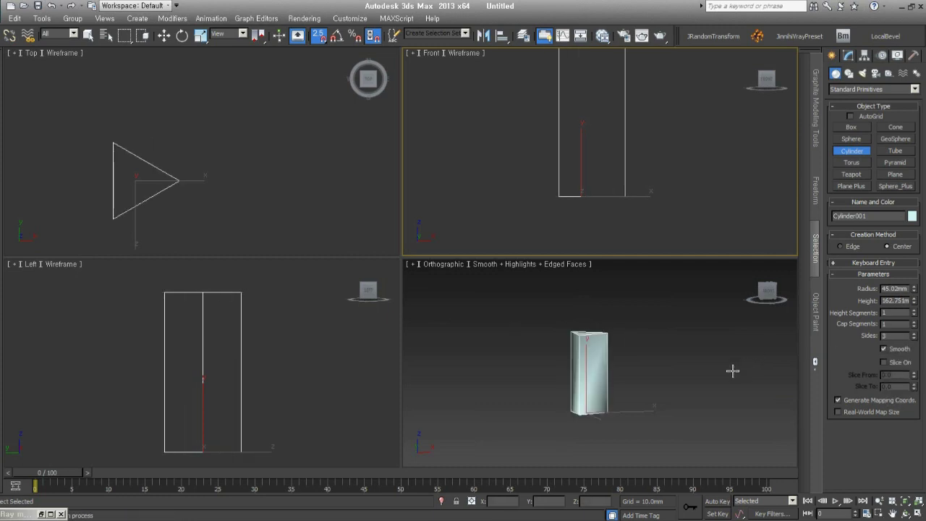
pyautogui.keyDown('alt'); pyautogui.moveTo(645, 372); pyautogui.dragTo(605, 398, button='middle'); pyautogui.keyUp('alt')
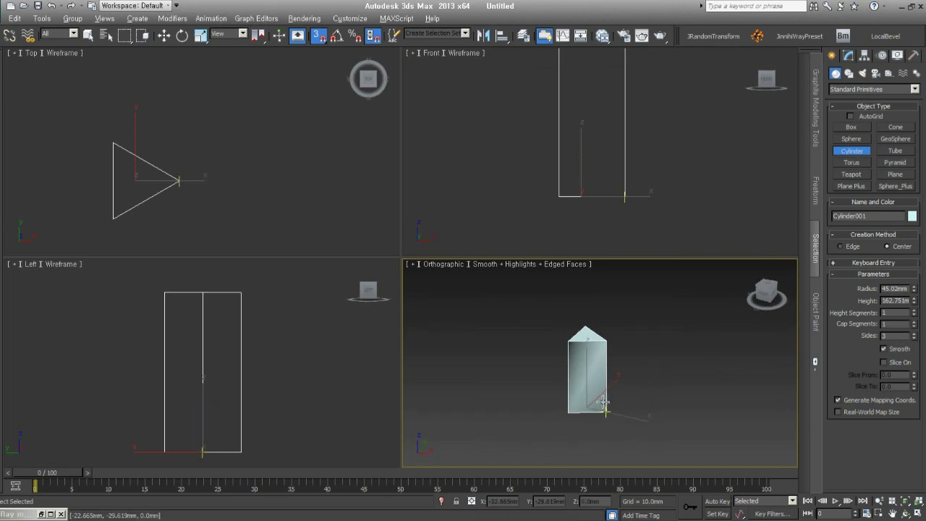
pyautogui.keyDown('alt'); pyautogui.moveTo(600, 404); pyautogui.dragTo(666, 405, button='middle'); pyautogui.keyUp('alt')
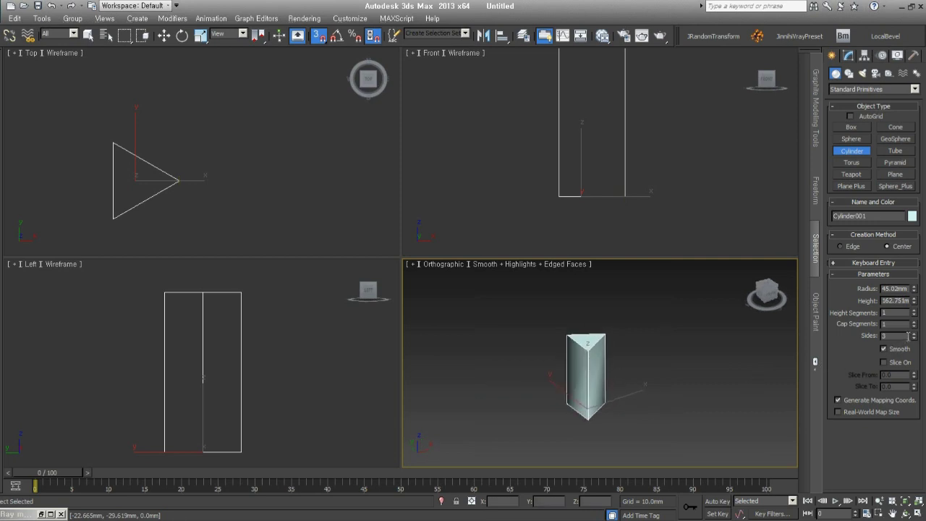
pyautogui.keyDown('alt'); pyautogui.moveTo(687, 383); pyautogui.dragTo(651, 383, button='middle'); pyautogui.keyUp('alt')
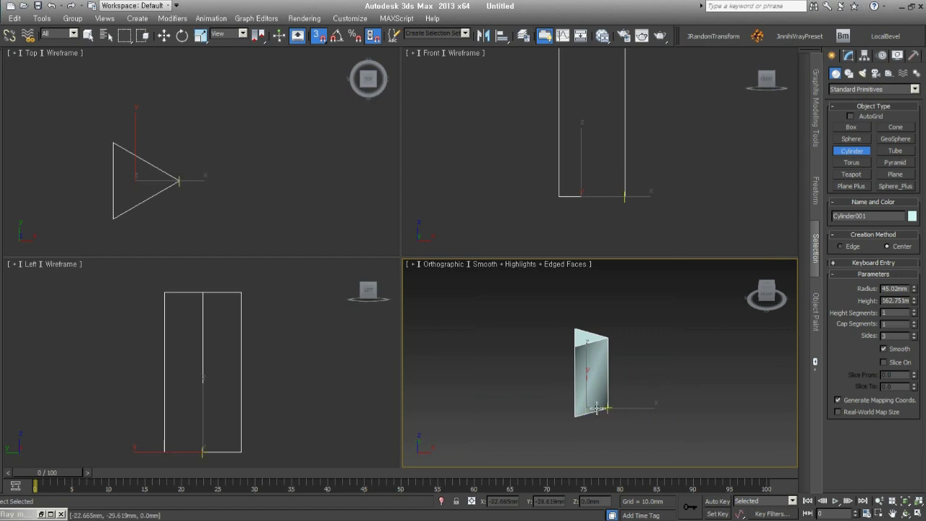
pyautogui.moveTo(914, 335); pyautogui.dragTo(916, 356)
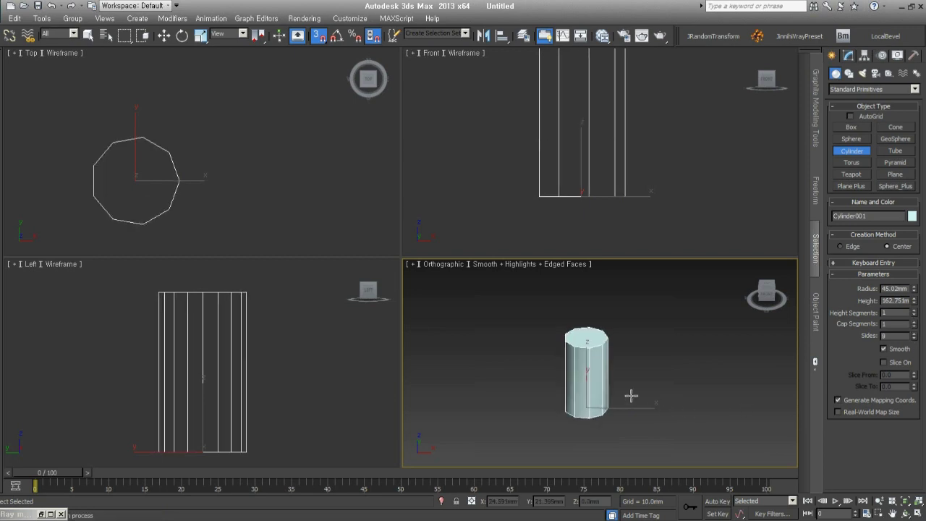
pyautogui.scroll(2, 631, 396)
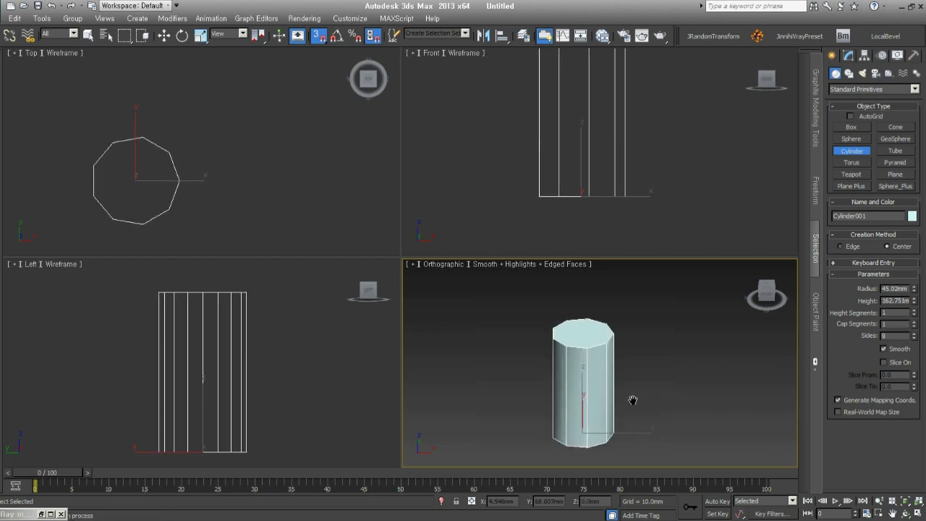
pyautogui.hotkey('alt', 'Tab')
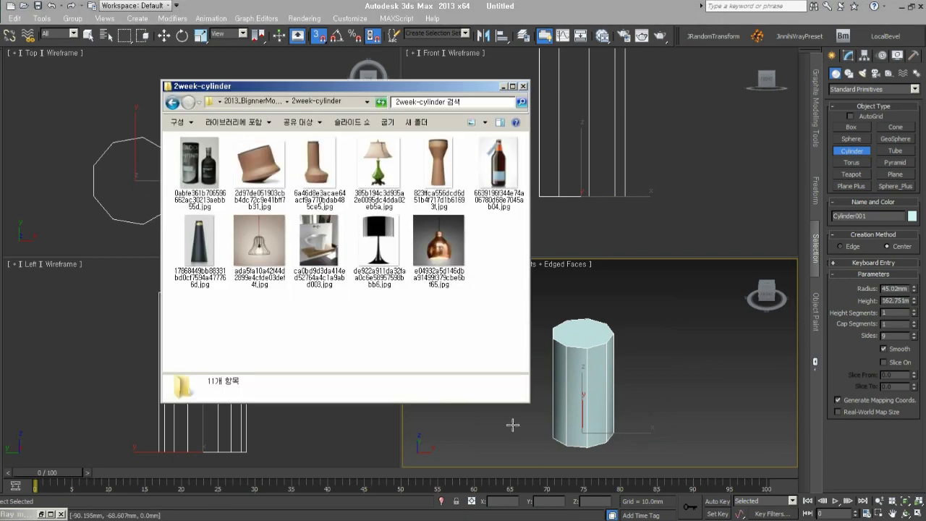
# Reposition the Explorer window, enlarge thumbnails, pick the black tapered lamp photo, and return to 3ds Max.
pyautogui.moveTo(446, 87); pyautogui.dragTo(316, 95)
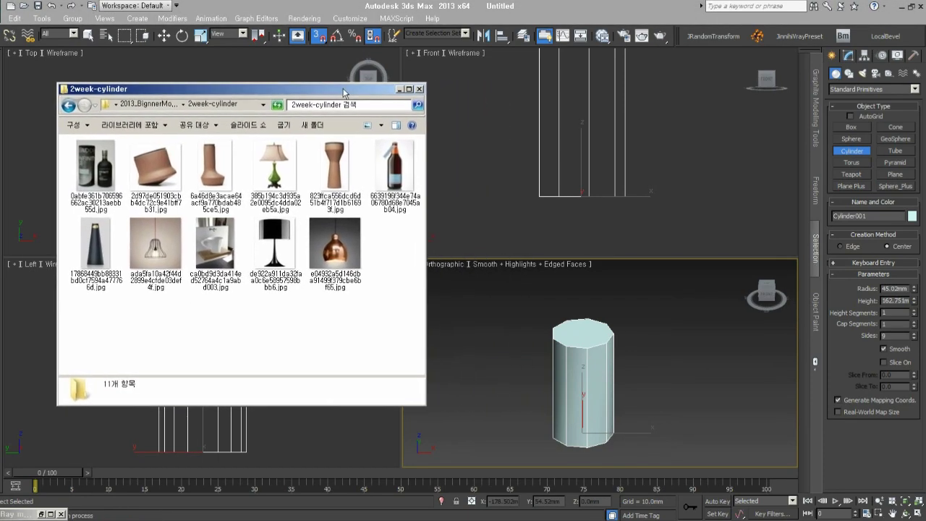
pyautogui.moveTo(398, 411); pyautogui.dragTo(375, 446)
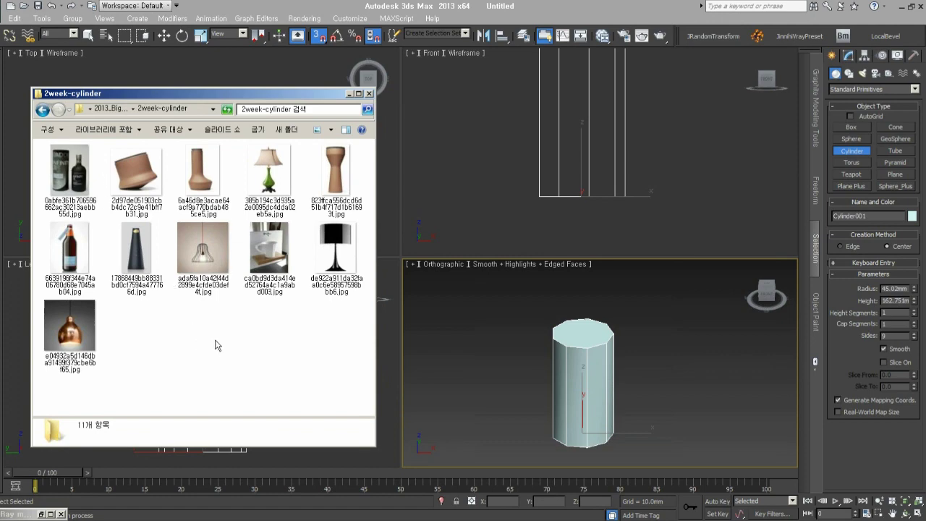
pyautogui.keyDown('ctrl'); pyautogui.scroll(2, 218, 344); pyautogui.keyUp('ctrl')
pyautogui.keyDown('ctrl'); pyautogui.scroll(1, 217, 343); pyautogui.keyUp('ctrl')
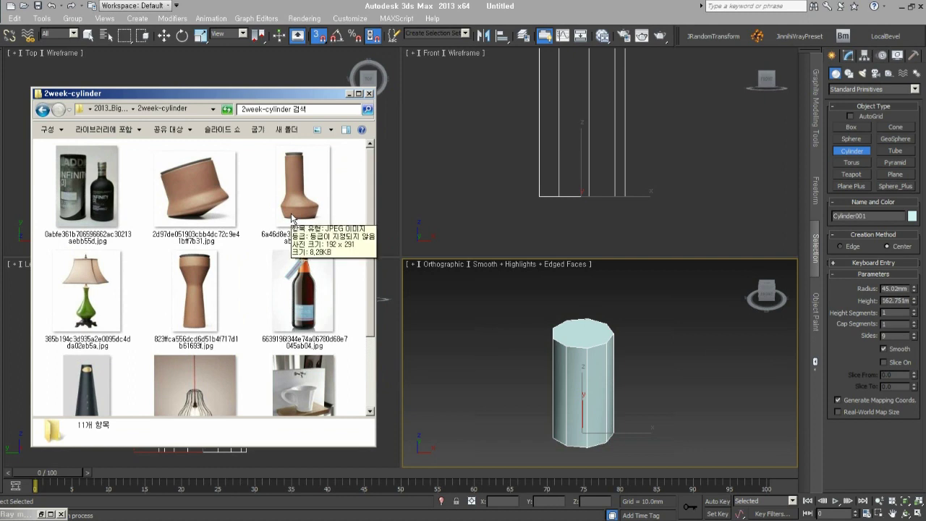
pyautogui.scroll(-1, 292, 301)
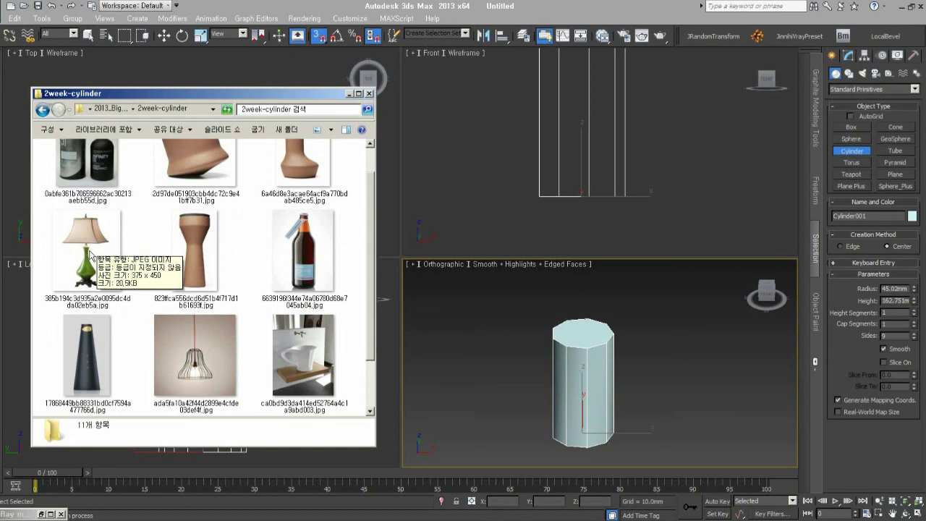
pyautogui.scroll(-2, 89, 254)
pyautogui.click(84, 265)
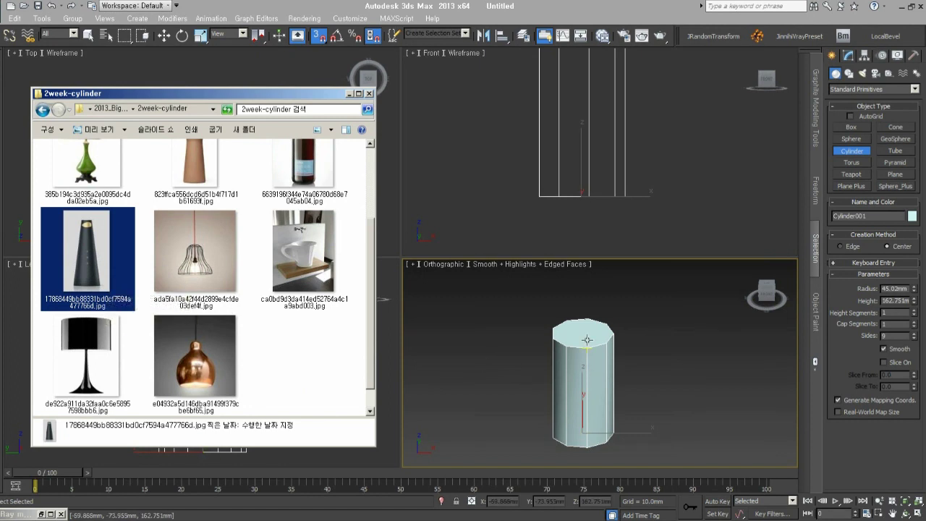
pyautogui.click(636, 407)
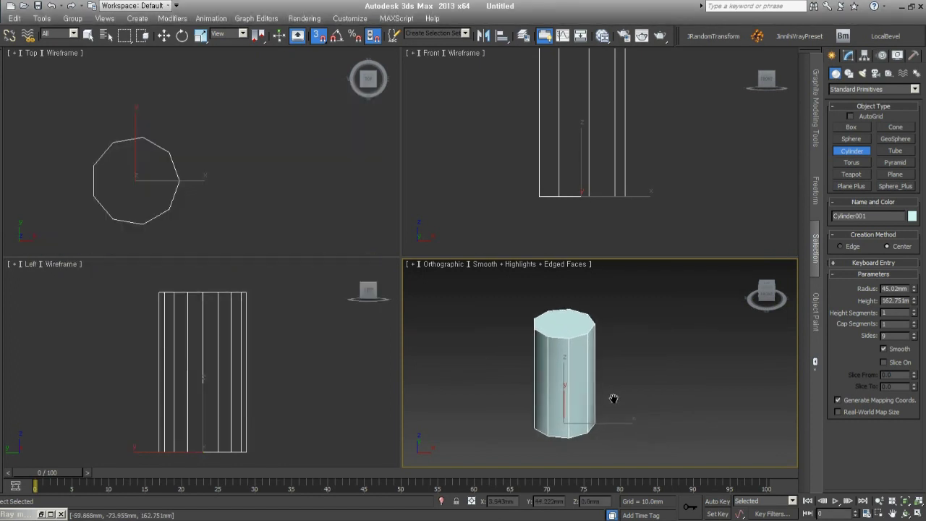
# Create a 24-sided cone beside the cylinder with 1 height segment, then recheck the reference photos.
pyautogui.click(895, 128)
pyautogui.click(651, 413)
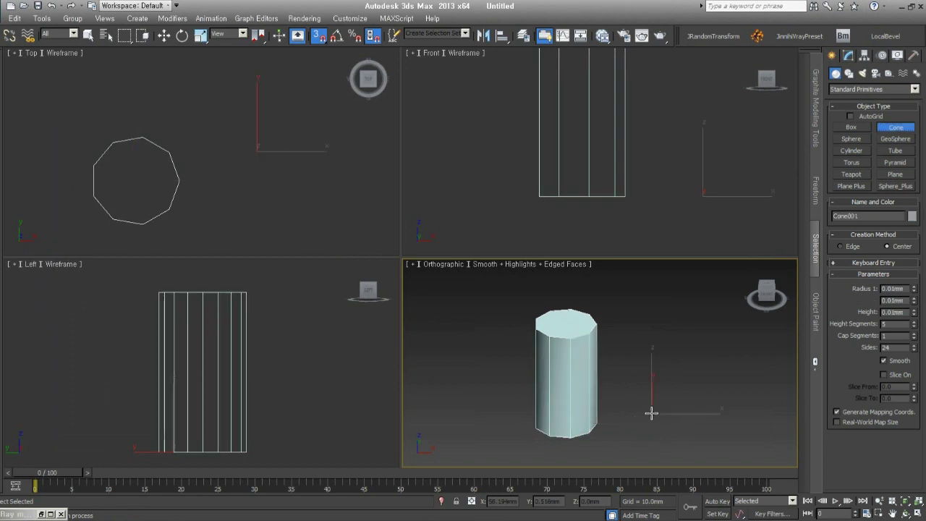
pyautogui.moveTo(652, 413); pyautogui.dragTo(652, 434)
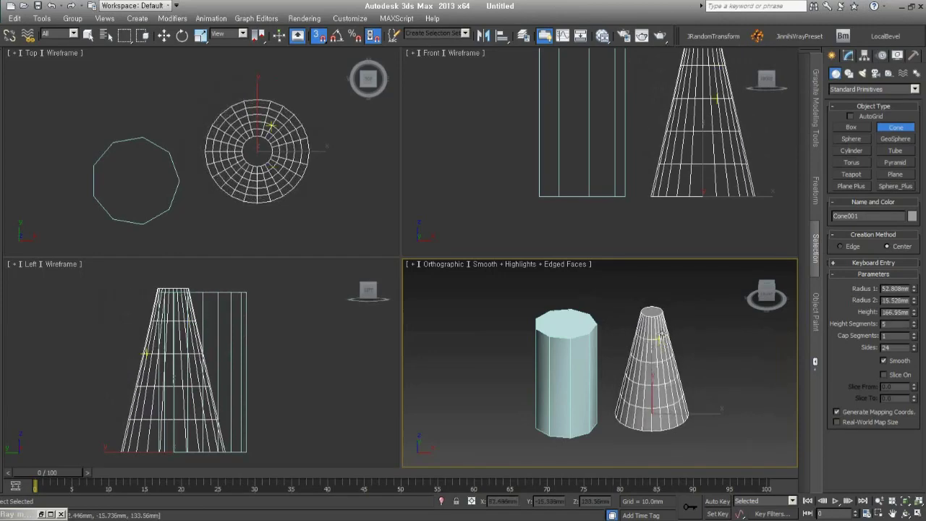
pyautogui.rightClick(914, 326)
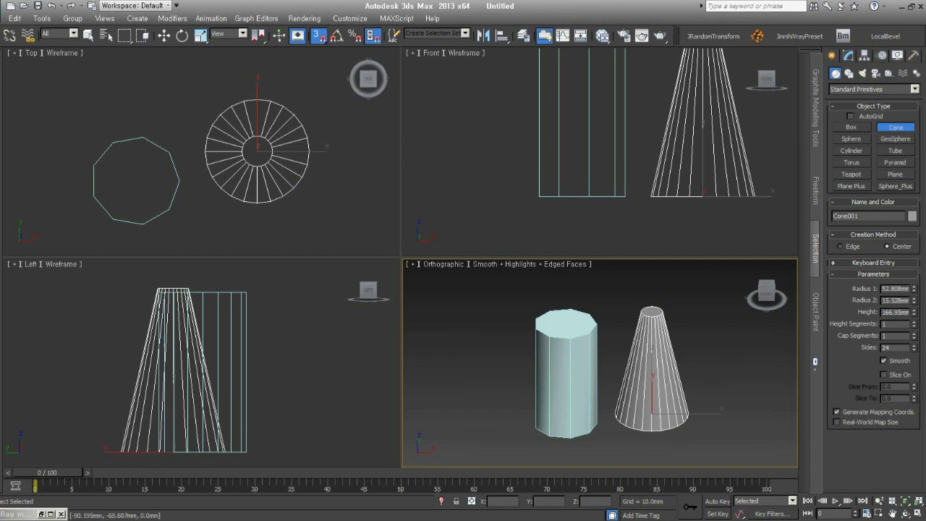
pyautogui.hotkey('alt', 'Tab')
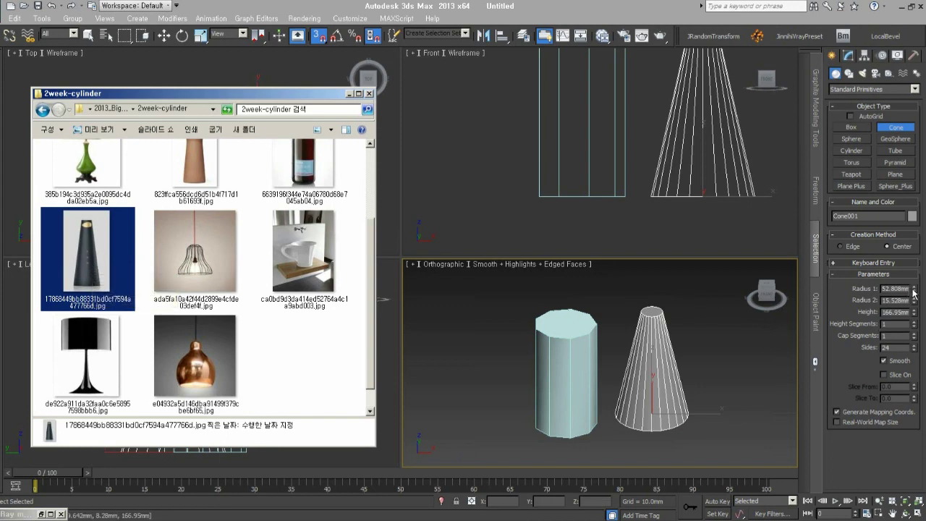
# Narrow the cone's base radius to 33.797mm, compare it with the reference photos, then select the cone.
pyautogui.moveTo(914, 293); pyautogui.dragTo(914, 318)
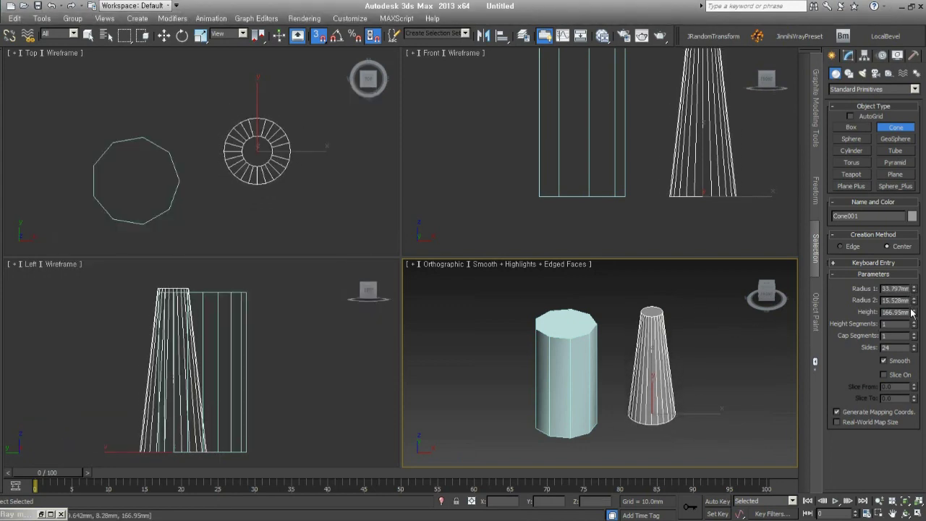
pyautogui.hotkey('alt', 'Tab')
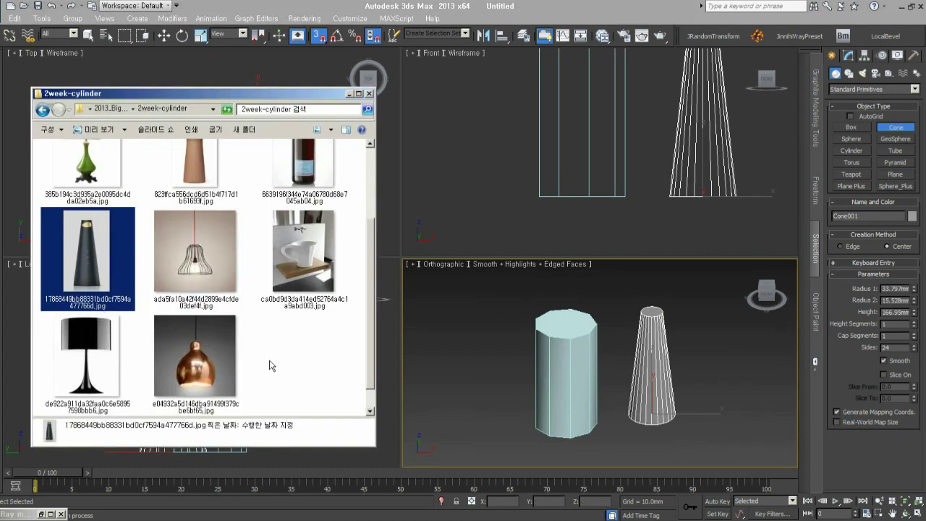
pyautogui.click(246, 325)
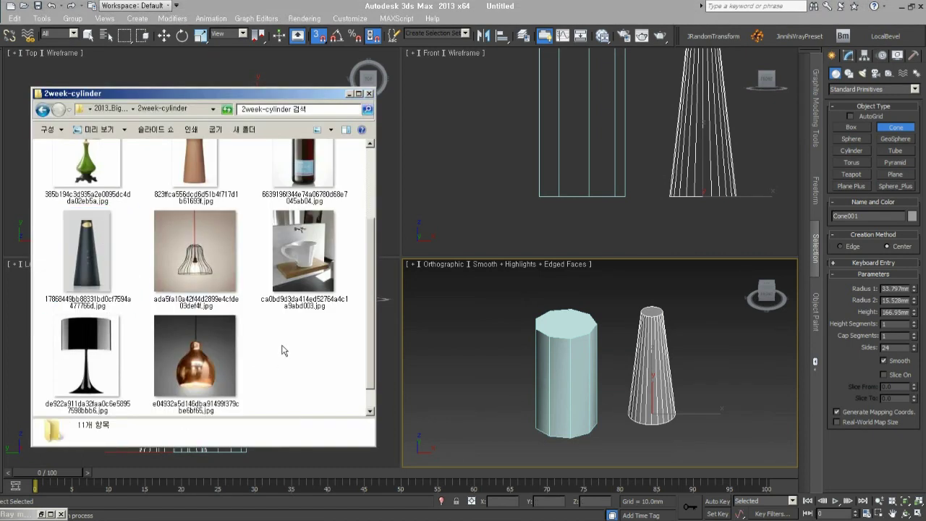
pyautogui.scroll(1, 246, 323)
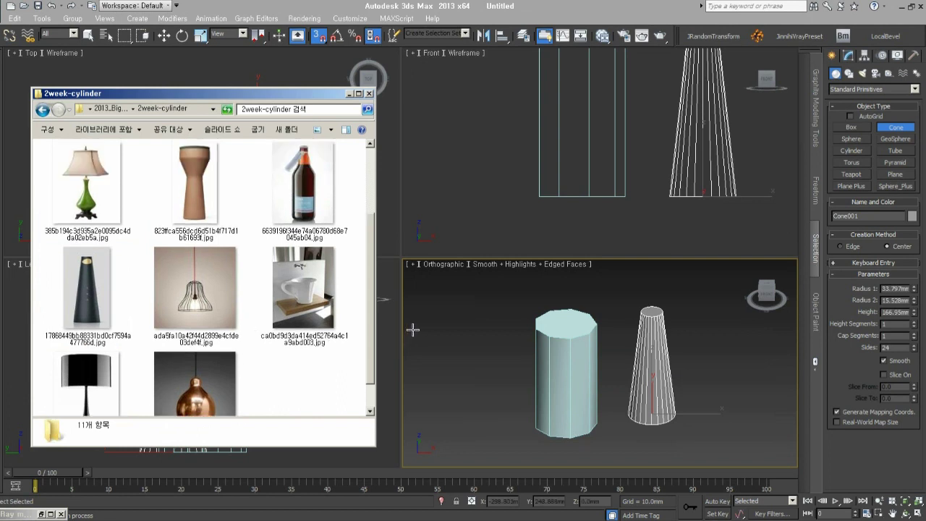
pyautogui.click(651, 353)
# Delete the cone, then select the cylinder and center it in the view.
pyautogui.press('Delete')
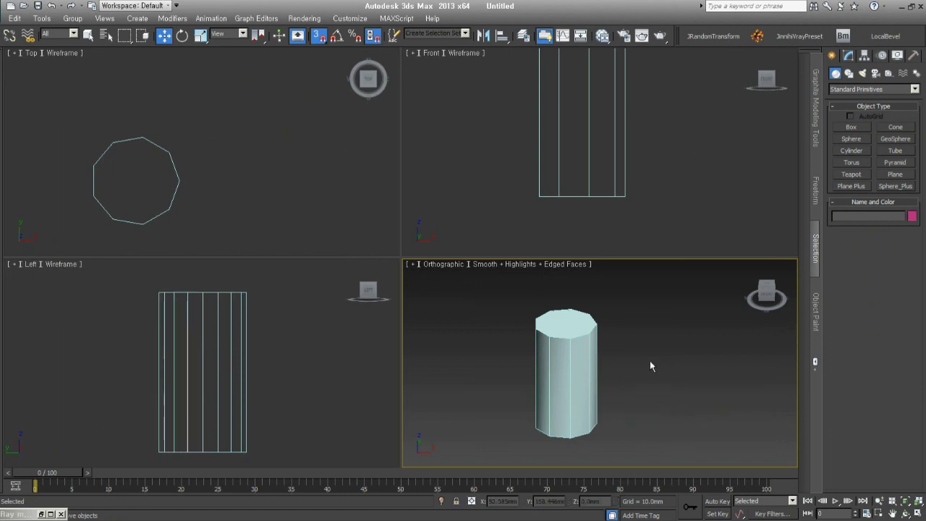
pyautogui.click(569, 367)
pyautogui.moveTo(565, 361); pyautogui.dragTo(600, 366, button='middle')
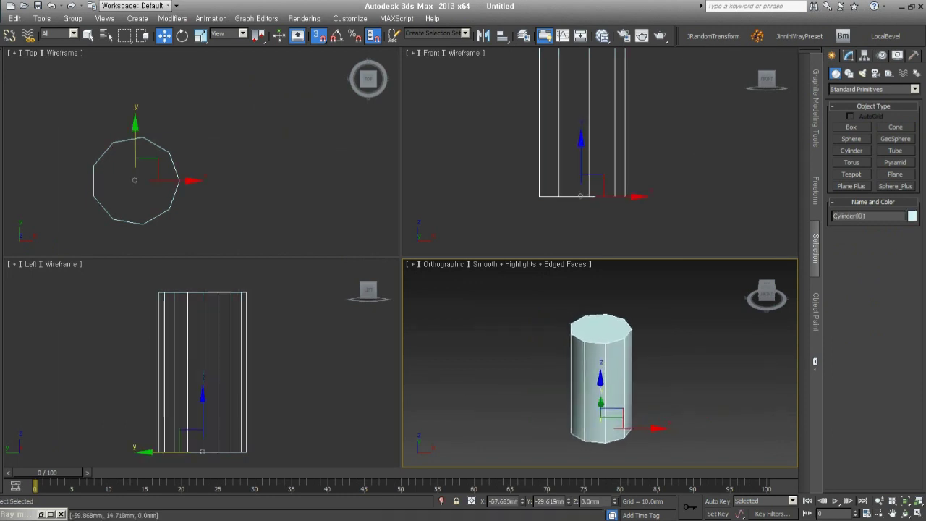
pyautogui.hotkey('alt', 'Tab')
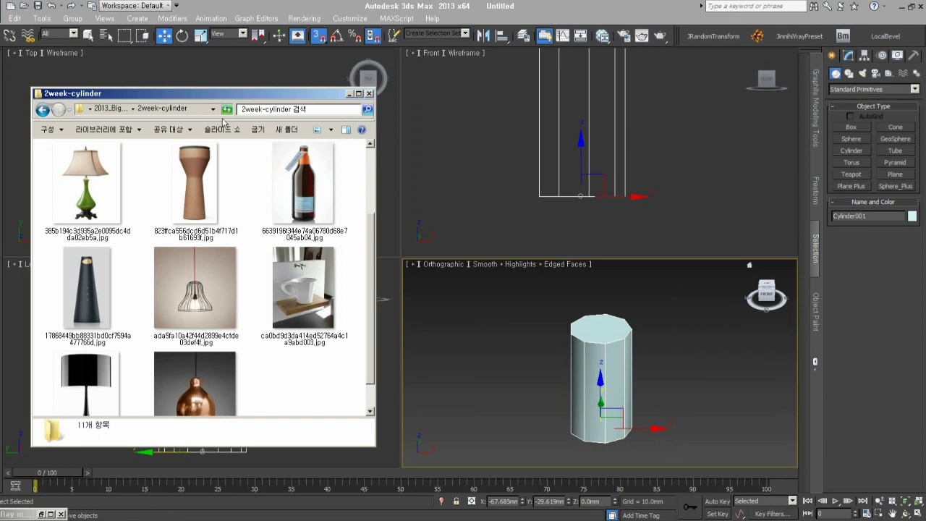
# Set the cylinder's height to 245.753mm, keeping its 45.02mm radius and 9 sides.
pyautogui.click(850, 57)
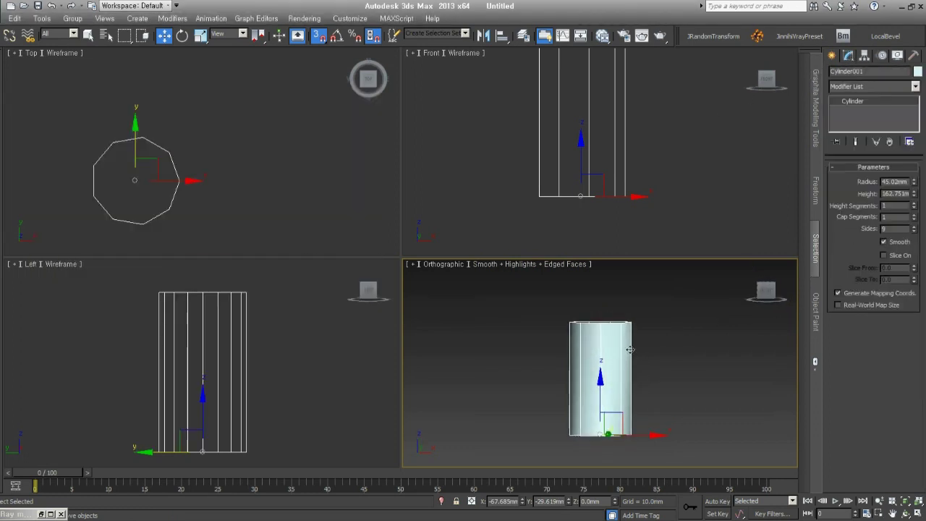
pyautogui.hotkey('alt', 'Tab')
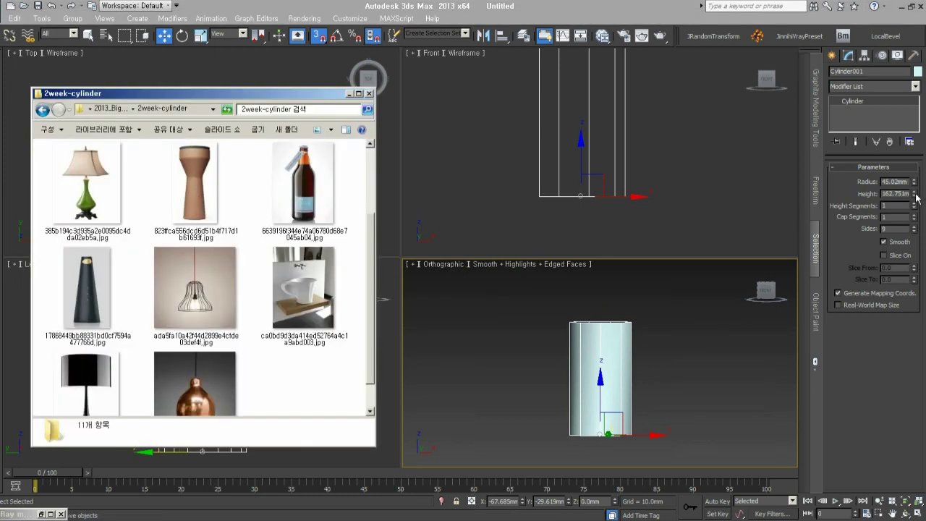
pyautogui.moveTo(917, 197); pyautogui.dragTo(914, 193)
pyautogui.moveTo(728, 379); pyautogui.dragTo(733, 403, button='middle')
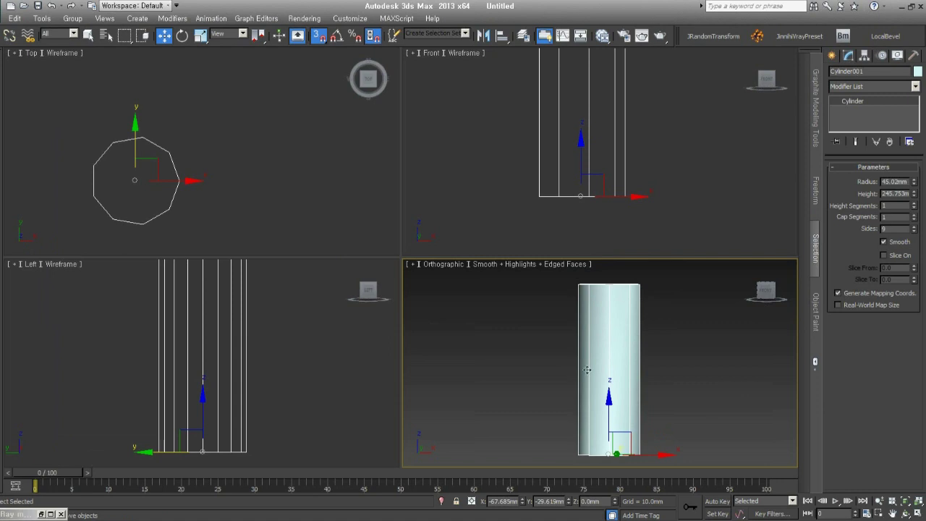
# Convert Cylinder001 to Editable Poly from the quad menu, then glance at the reference photos.
pyautogui.rightClick(607, 348)
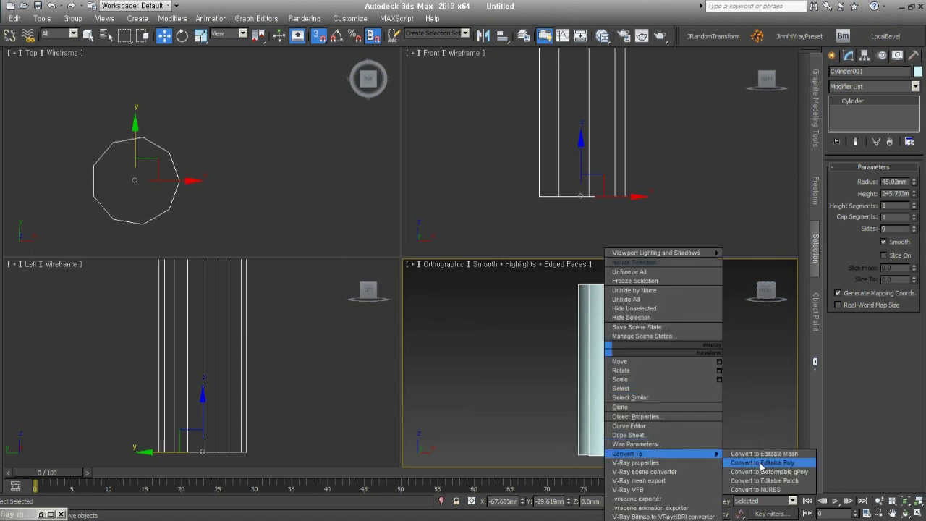
pyautogui.click(761, 462)
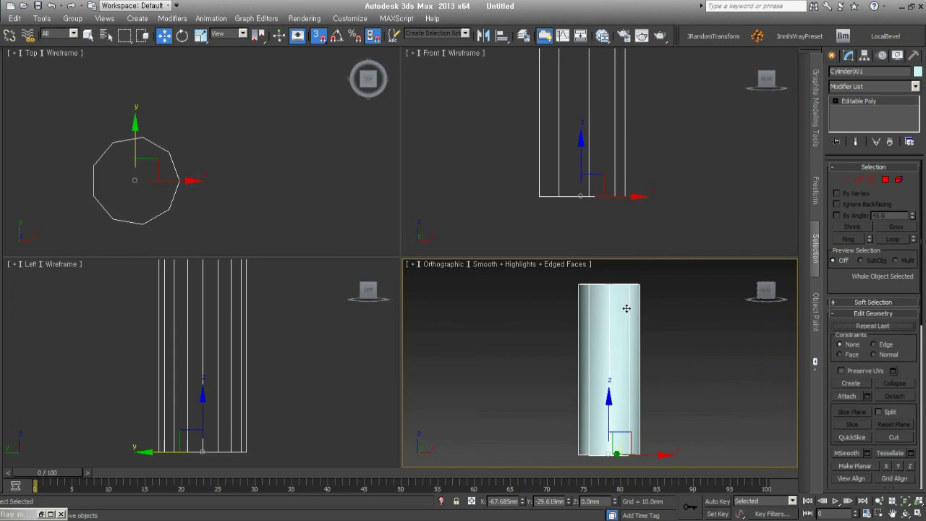
pyautogui.hotkey('alt', 'Tab')
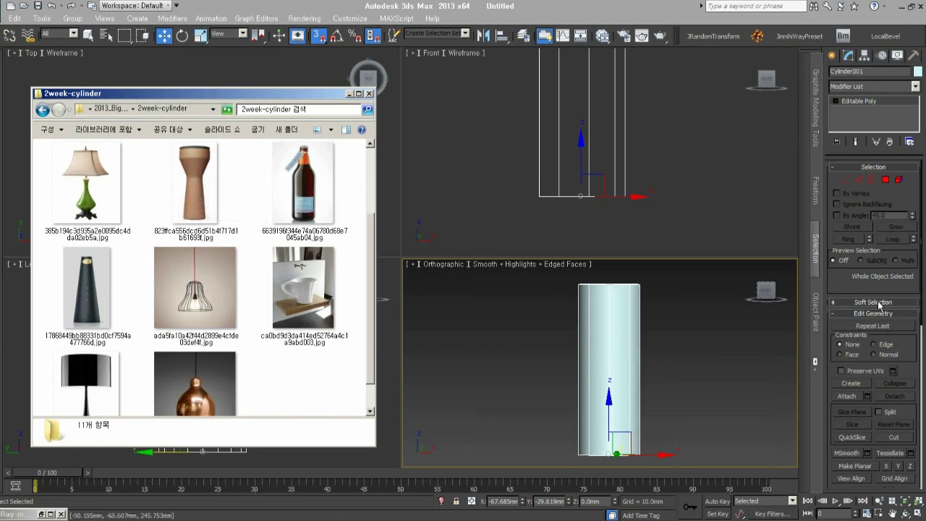
# In Edge mode, Connect the vertical edges into a mid-height loop, nudge it up, then deselect.
pyautogui.click(859, 180)
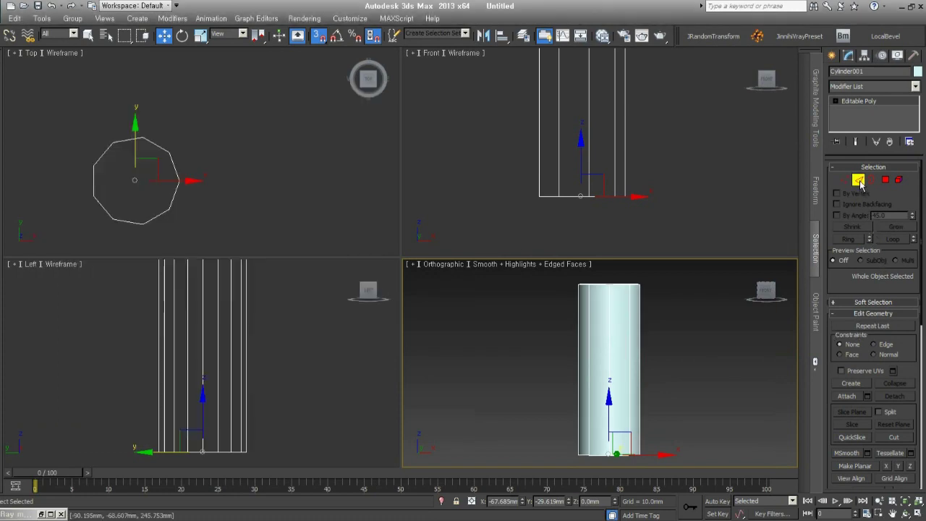
pyautogui.moveTo(643, 170); pyautogui.dragTo(645, 224, button='middle')
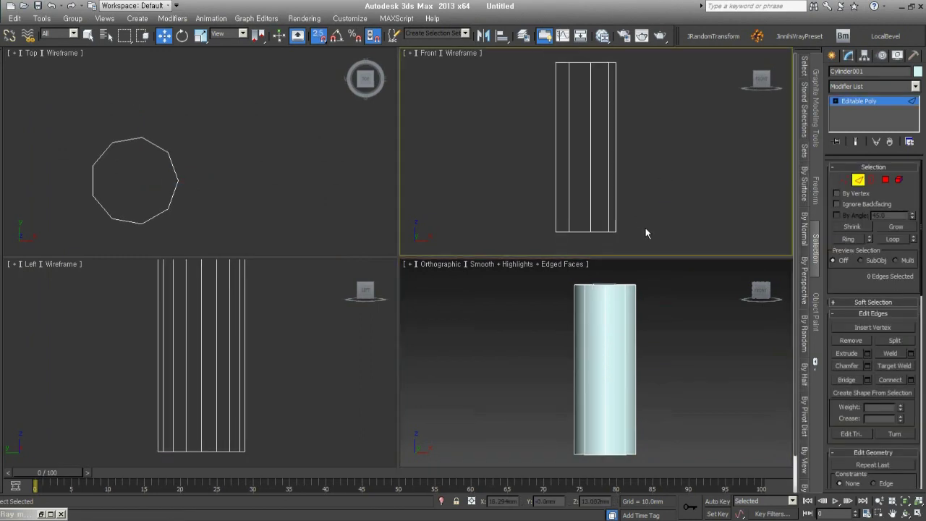
pyautogui.moveTo(685, 349); pyautogui.dragTo(520, 330)
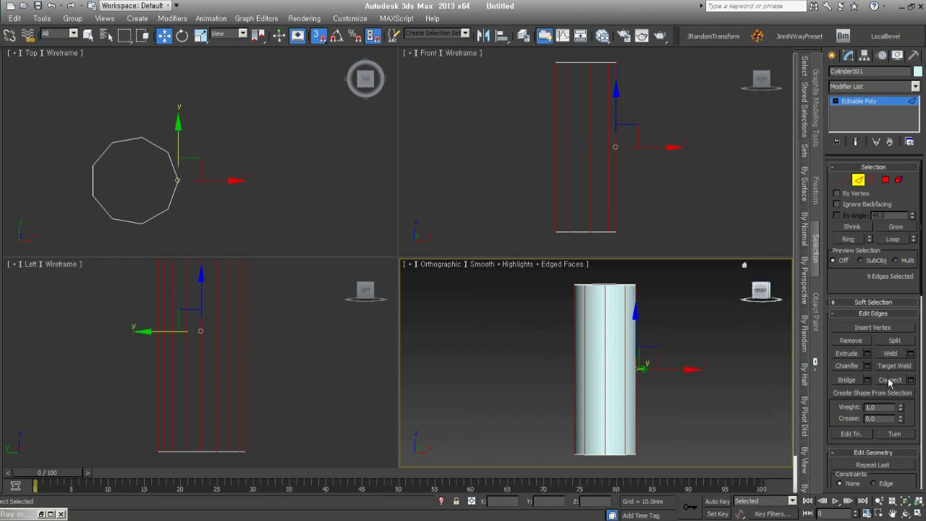
pyautogui.click(890, 380)
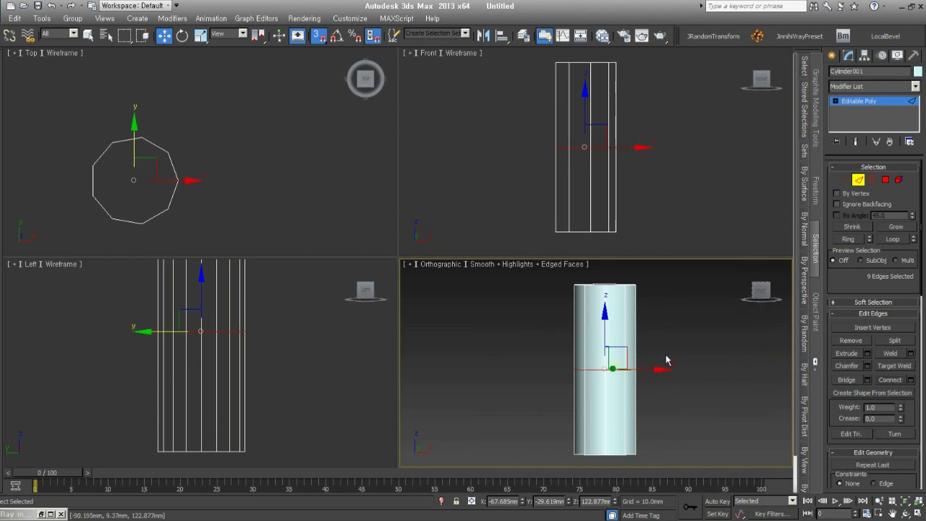
pyautogui.hotkey('alt', 'Tab')
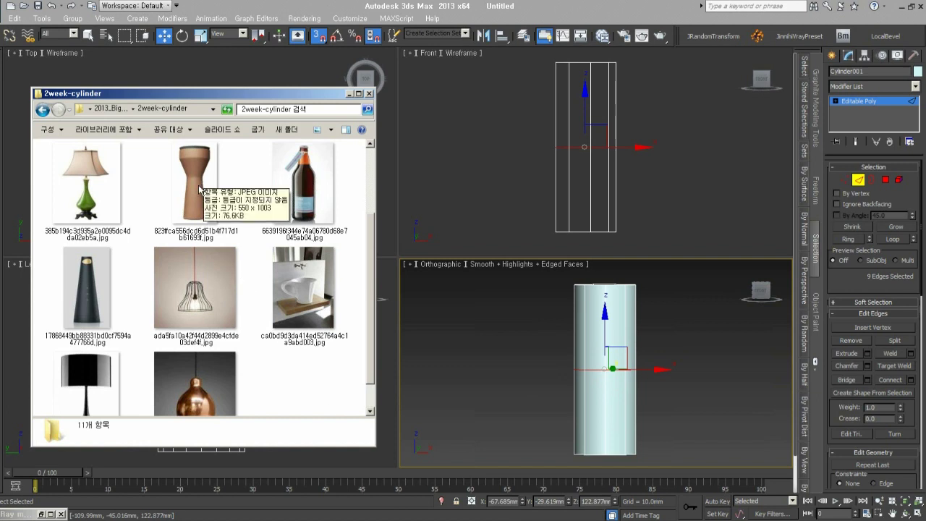
pyautogui.click(604, 329)
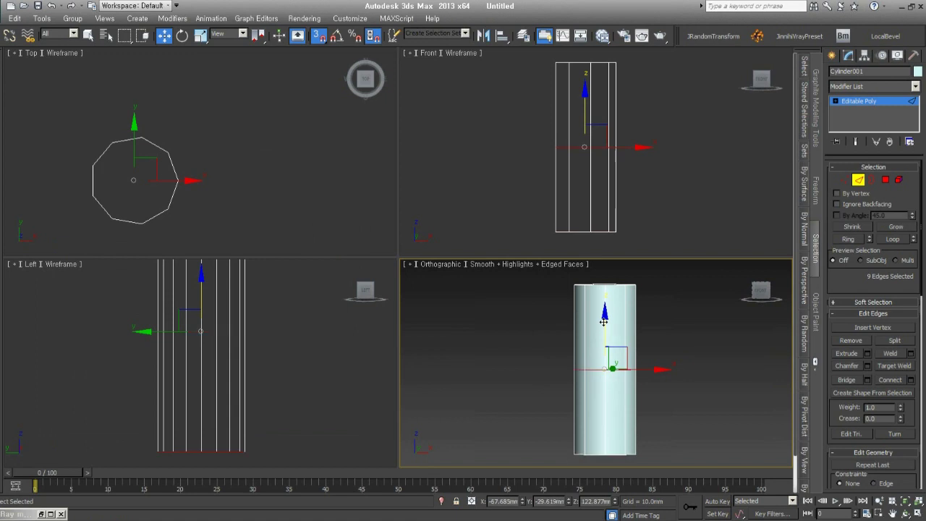
pyautogui.moveTo(604, 325); pyautogui.dragTo(629, 320)
pyautogui.click(670, 308)
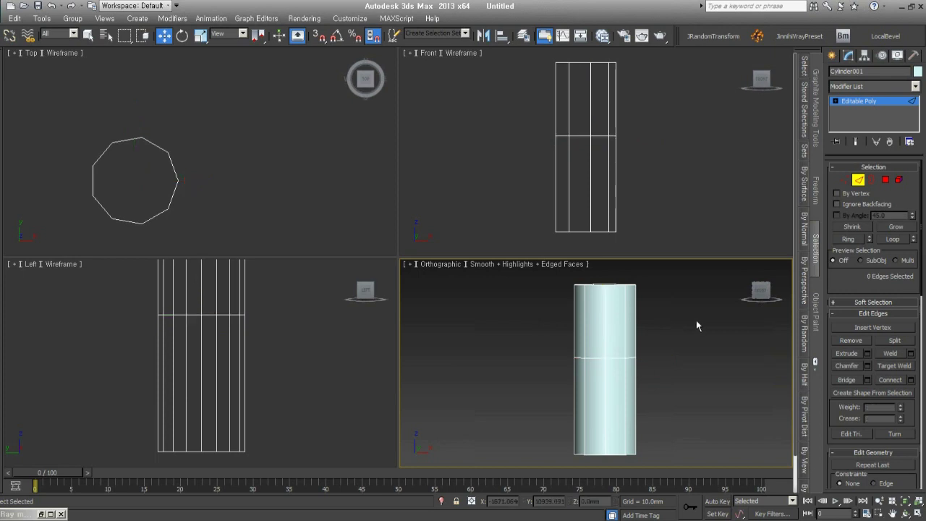
# Connect the upper section's vertical edges into a new loop and move it up near the rim.
pyautogui.moveTo(696, 320); pyautogui.dragTo(537, 314)
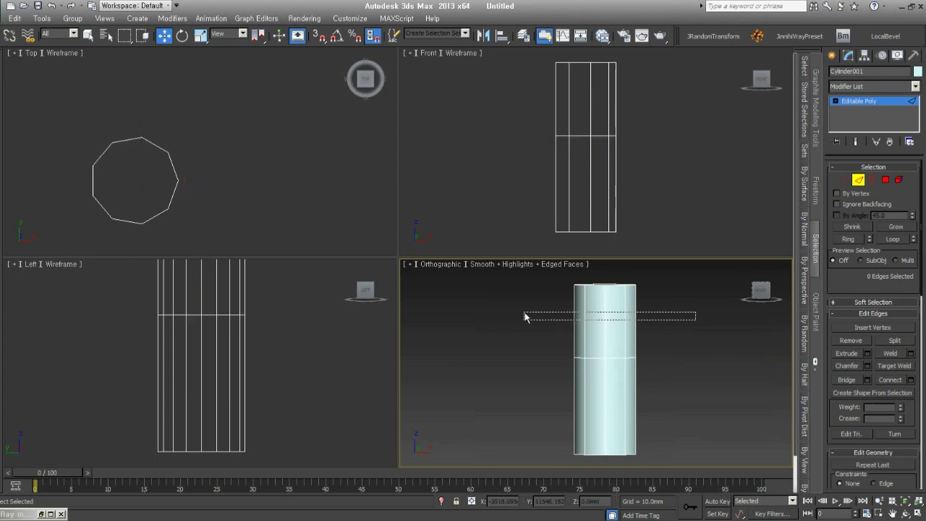
pyautogui.moveTo(534, 319); pyautogui.dragTo(523, 319)
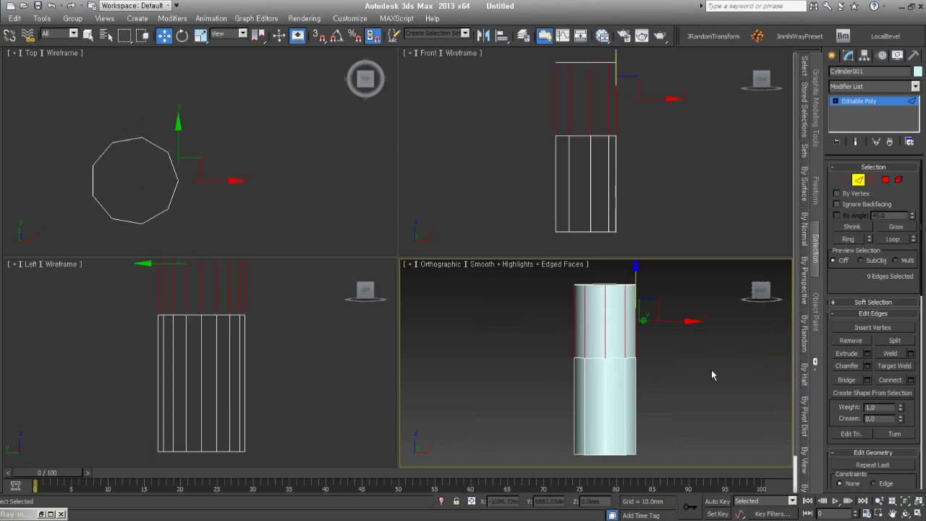
pyautogui.click(889, 384)
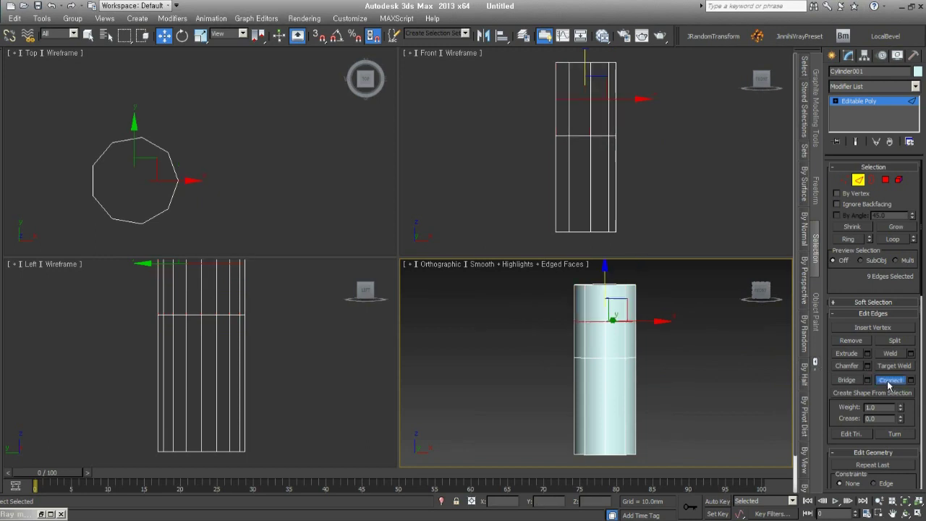
pyautogui.moveTo(600, 274); pyautogui.dragTo(600, 259)
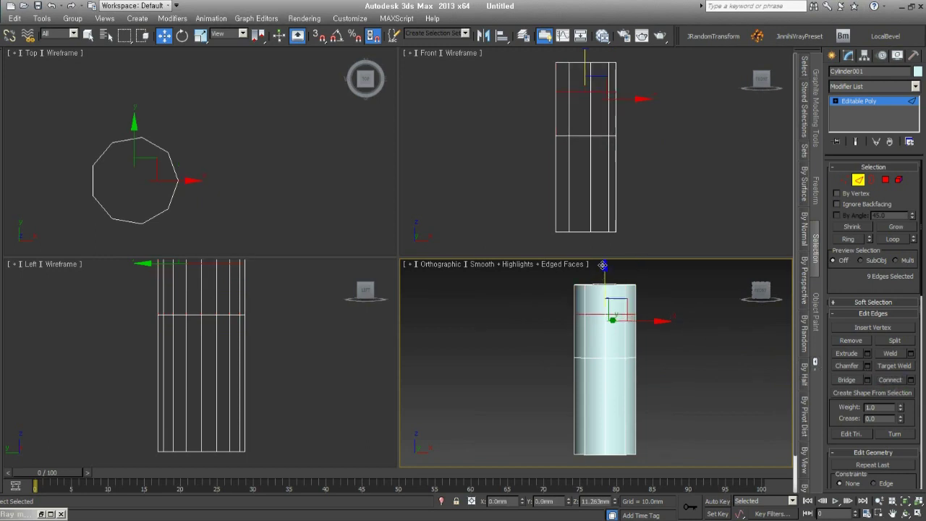
pyautogui.click(535, 407)
# Check the reference photos, then select the middle edge loop in the front view.
pyautogui.click(521, 515)
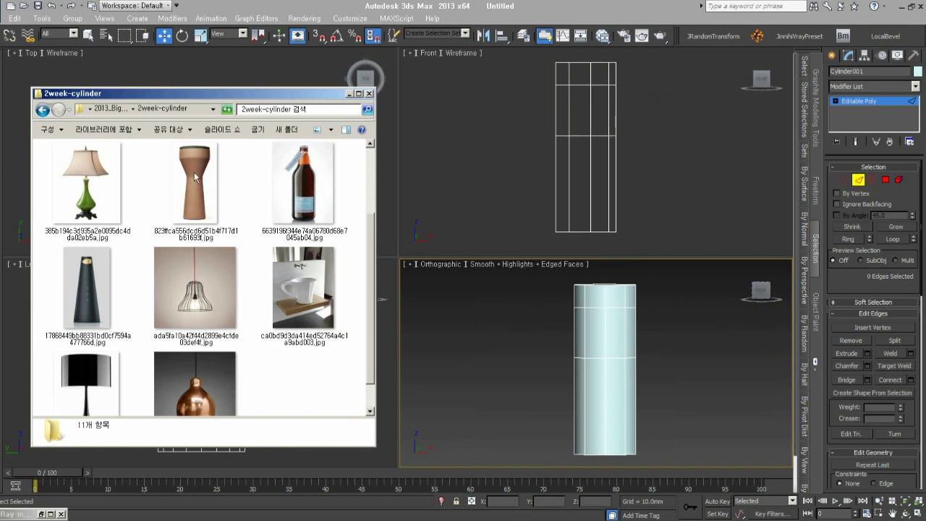
pyautogui.moveTo(525, 118)
pyautogui.mouseDown()
pyautogui.moveTo(579, 139)
pyautogui.moveTo(664, 149)
pyautogui.mouseUp()
pyautogui.click(614, 354)
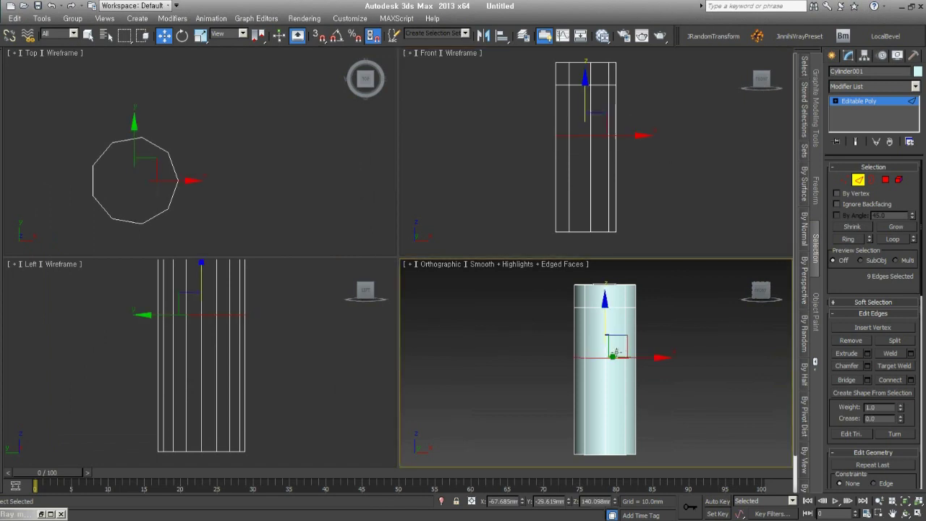
# Scale the middle edge loop inward to 58%, exit Edge mode, and orbit to inspect the hourglass.
pyautogui.rightClick(614, 354)
pyautogui.click(621, 383)
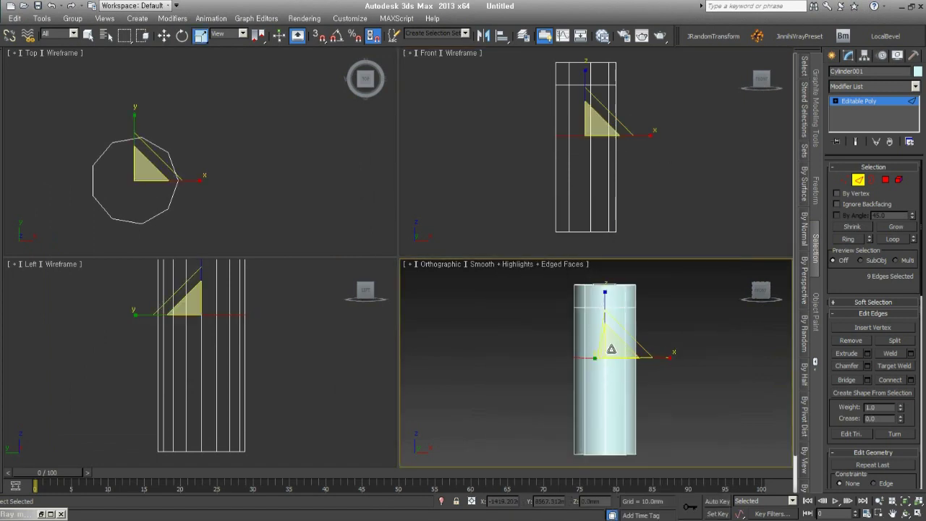
pyautogui.moveTo(611, 349); pyautogui.dragTo(616, 405)
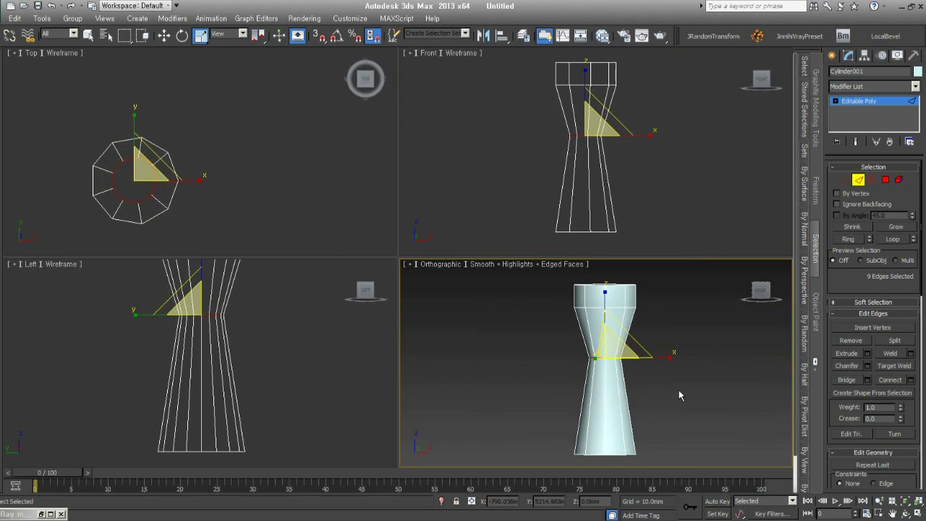
pyautogui.click(859, 180)
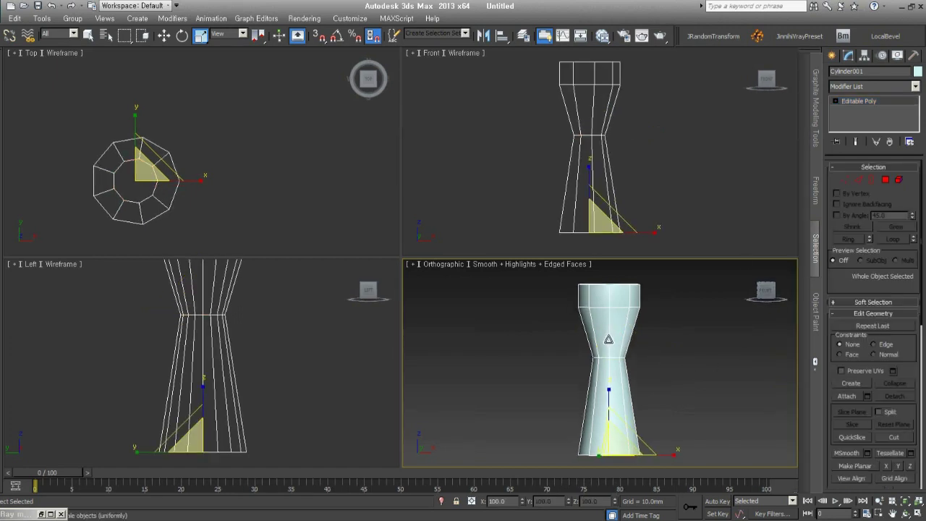
pyautogui.moveTo(610, 339)
pyautogui.keyDown('alt'); pyautogui.mouseDown(button='middle')
pyautogui.moveTo(617, 390)
pyautogui.moveTo(709, 356)
pyautogui.moveTo(753, 355)
pyautogui.moveTo(734, 437)
pyautogui.moveTo(672, 401)
pyautogui.moveTo(548, 384)
pyautogui.moveTo(542, 345)
pyautogui.mouseUp(button='middle'); pyautogui.keyUp('alt')
pyautogui.moveTo(658, 379)
pyautogui.mouseDown(button='middle')
pyautogui.moveTo(647, 390)
pyautogui.moveTo(647, 362)
pyautogui.moveTo(662, 425)
pyautogui.moveTo(647, 415)
pyautogui.mouseUp(button='middle')
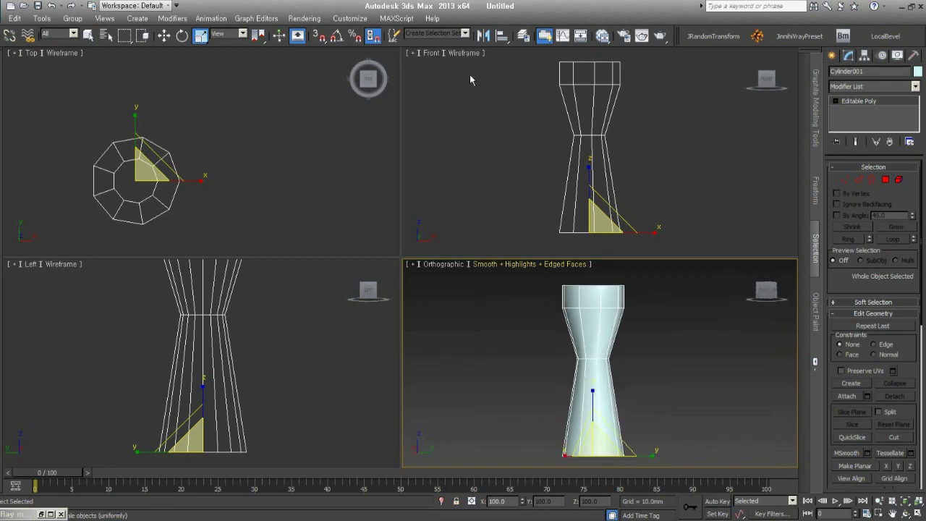
# Browse to the H: drive's 2week-cylinder folder and open the hourglass vase reference photo.
pyautogui.click(40, 42)
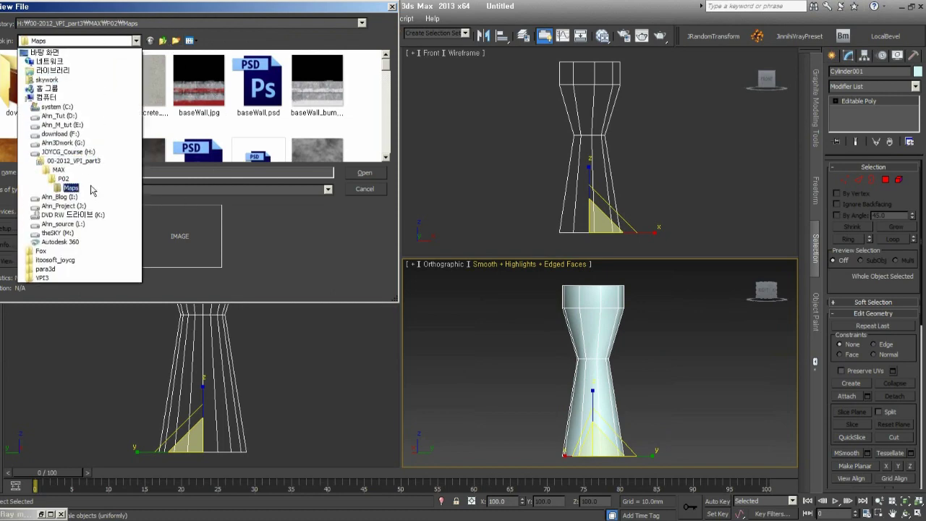
pyautogui.click(81, 117)
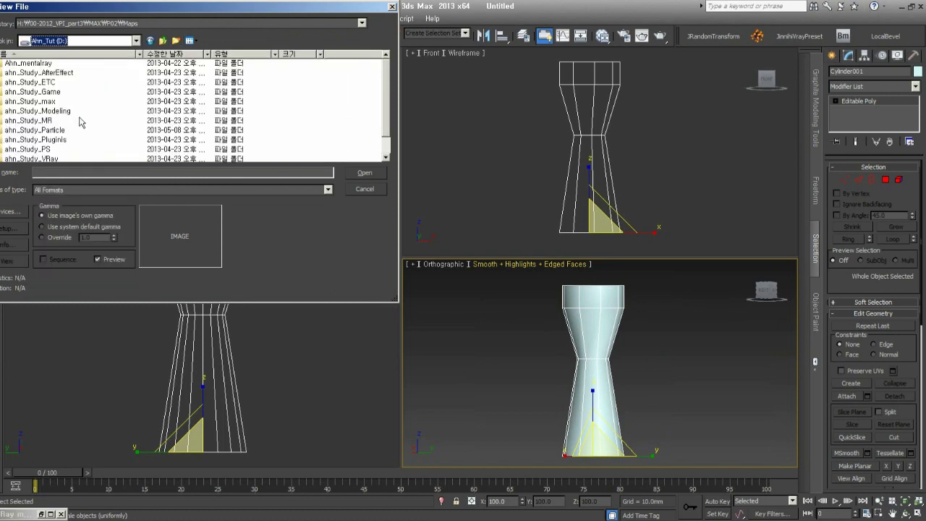
pyautogui.click(95, 42)
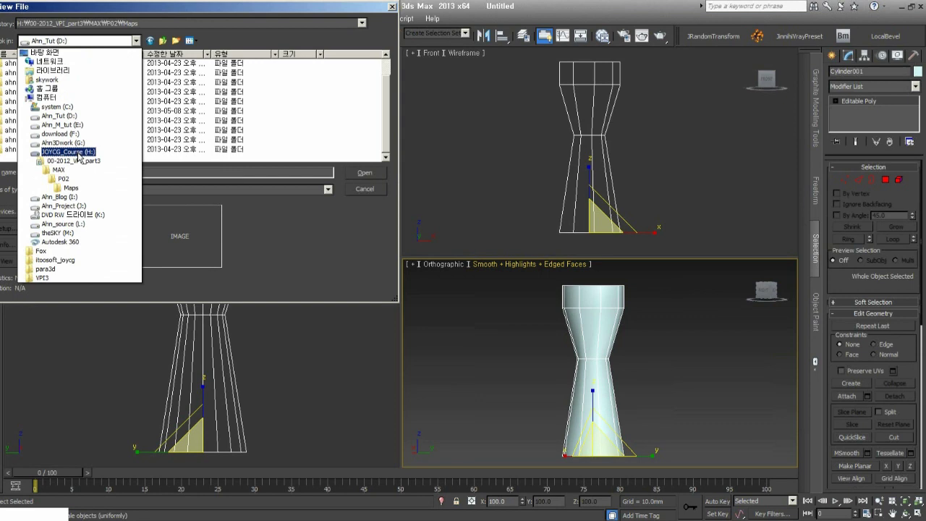
pyautogui.click(79, 157)
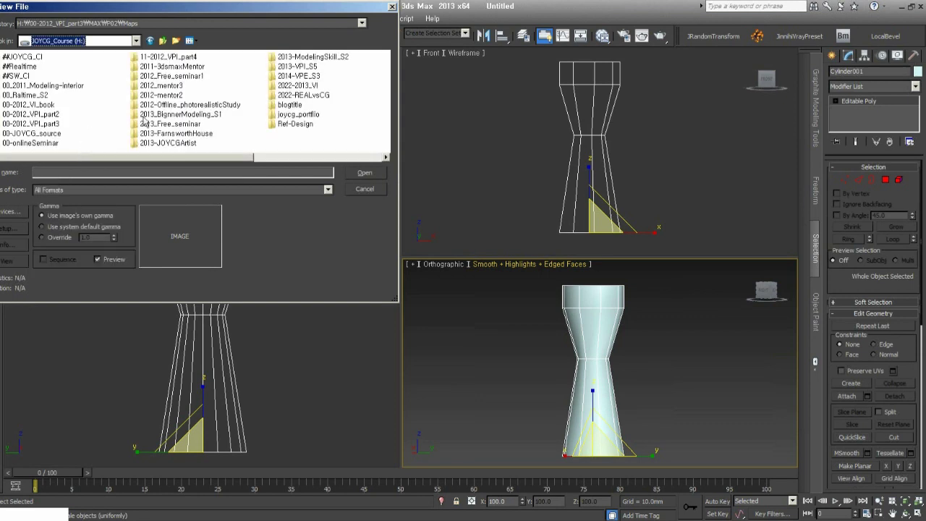
pyautogui.doubleClick(195, 116)
pyautogui.doubleClick(40, 82)
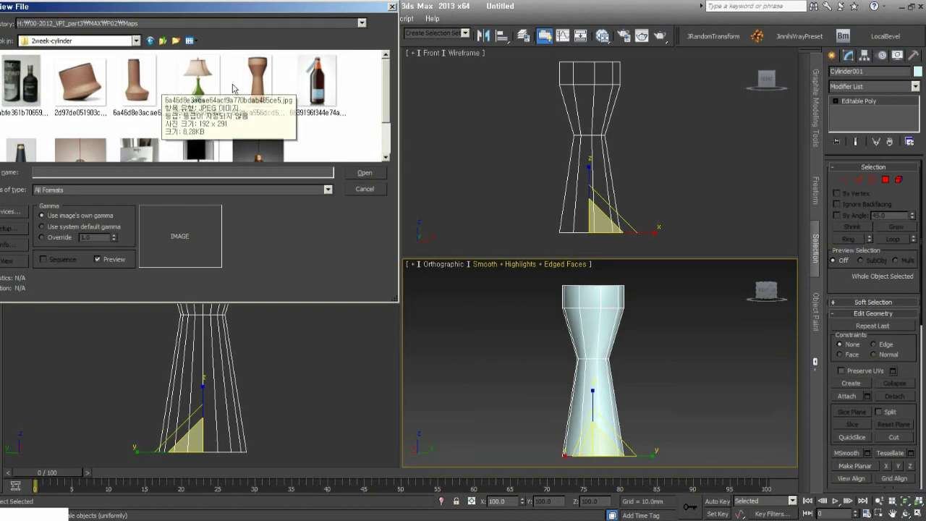
pyautogui.click(259, 101)
pyautogui.click(340, 172)
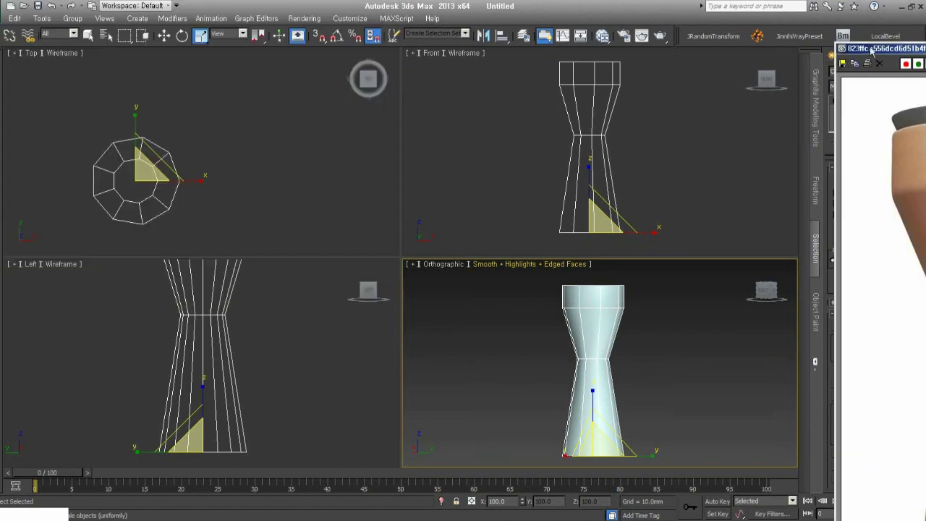
# Shrink the photo viewer and place it at the top-left beside the viewports, then enter Edge mode.
pyautogui.moveTo(872, 49)
pyautogui.mouseDown()
pyautogui.moveTo(140, 39)
pyautogui.moveTo(45, 25)
pyautogui.mouseUp()
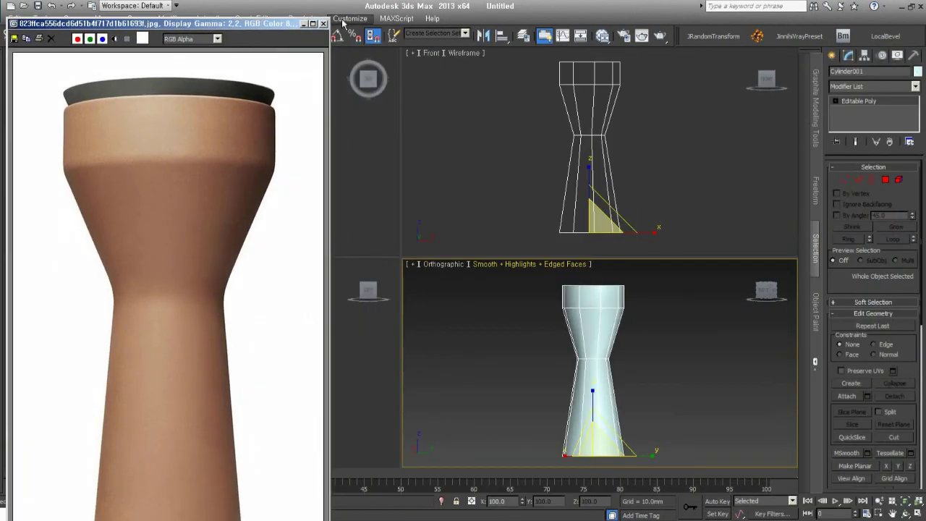
pyautogui.click(312, 23)
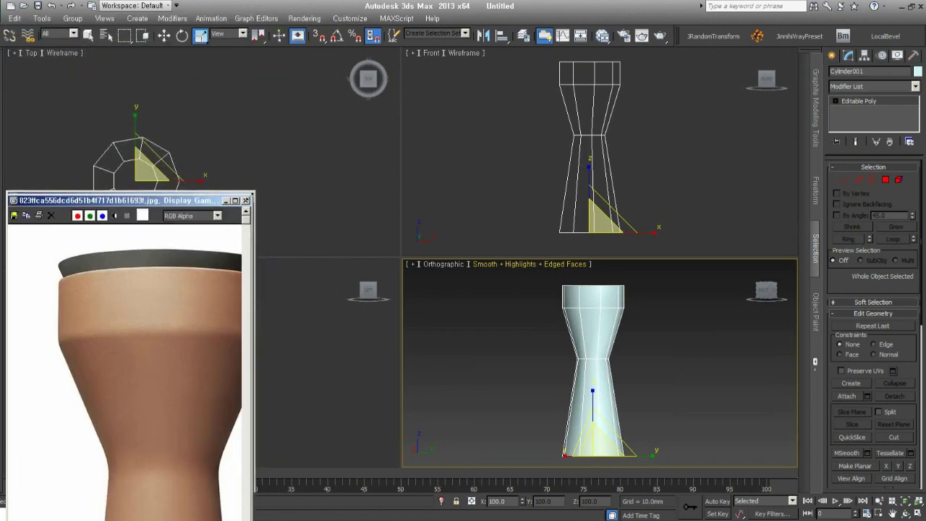
pyautogui.moveTo(175, 210); pyautogui.dragTo(177, 66)
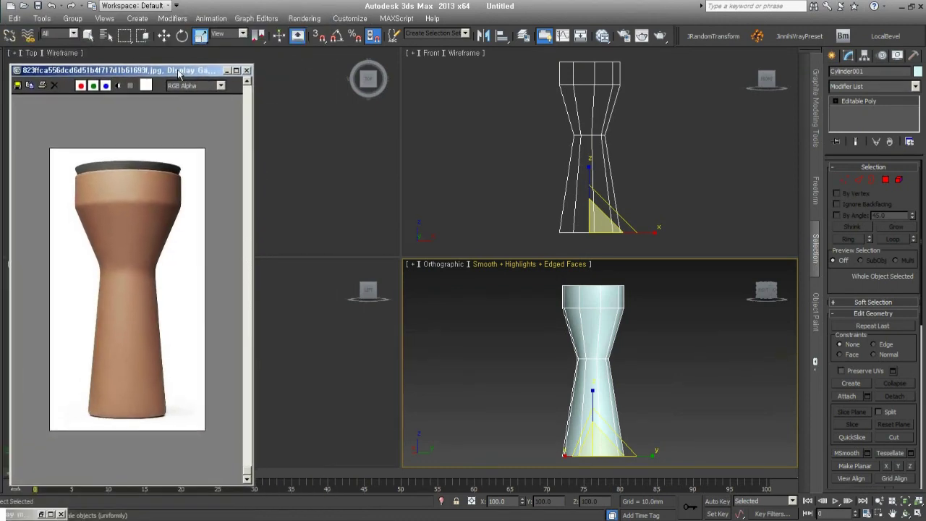
pyautogui.moveTo(250, 479); pyautogui.dragTo(187, 410)
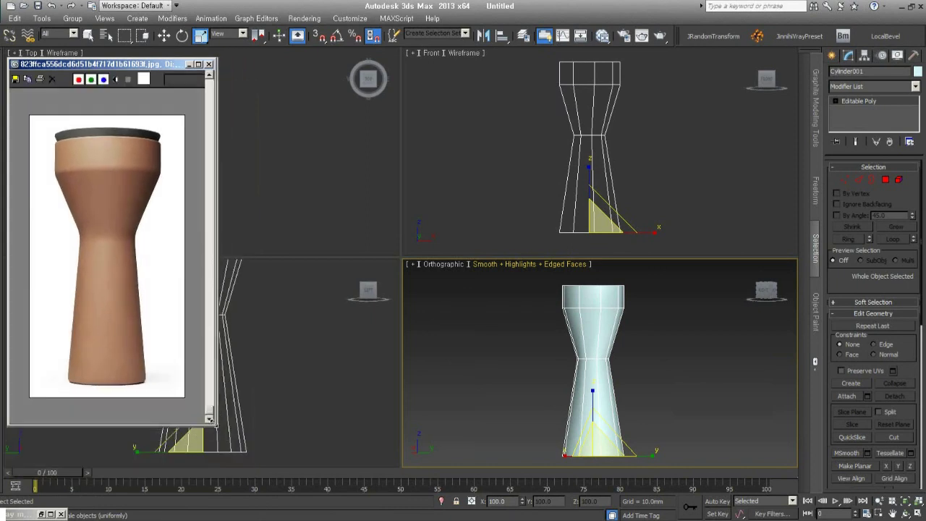
pyautogui.click(308, 19)
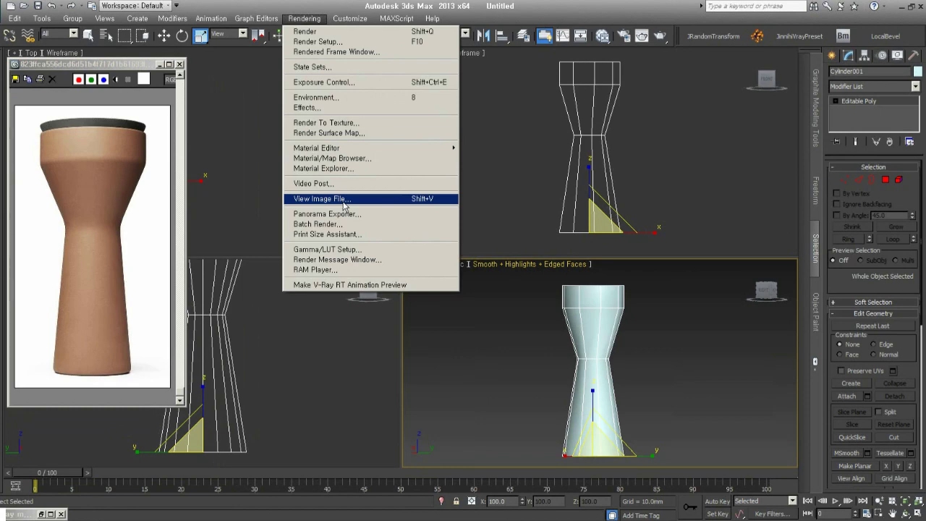
pyautogui.click(130, 233)
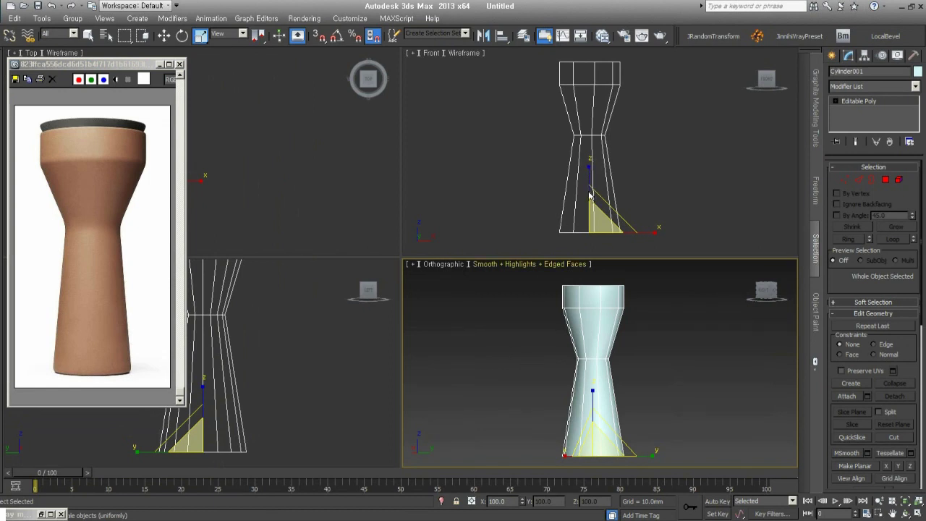
pyautogui.click(859, 180)
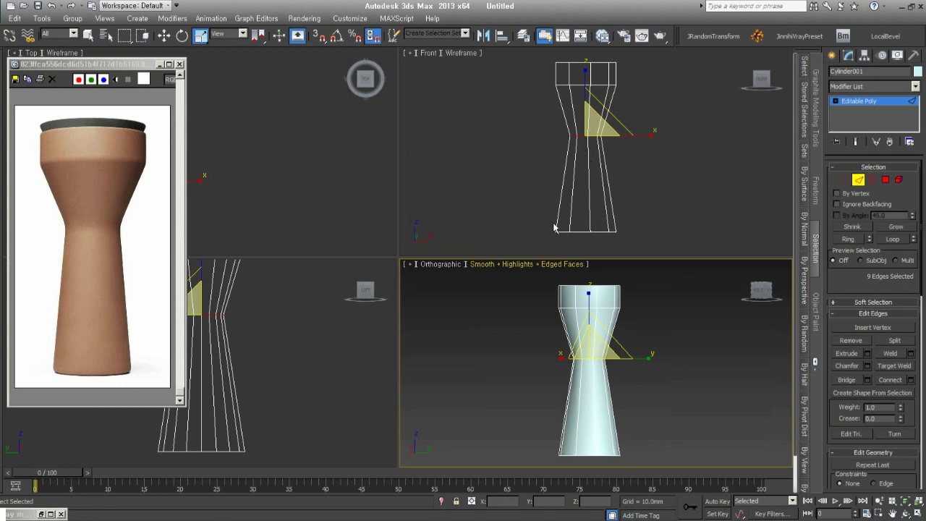
# Select the bottom edge ring and scale it outward to widen the vase base.
pyautogui.keyDown('ctrl'); pyautogui.doubleClick(586, 231); pyautogui.keyUp('ctrl')
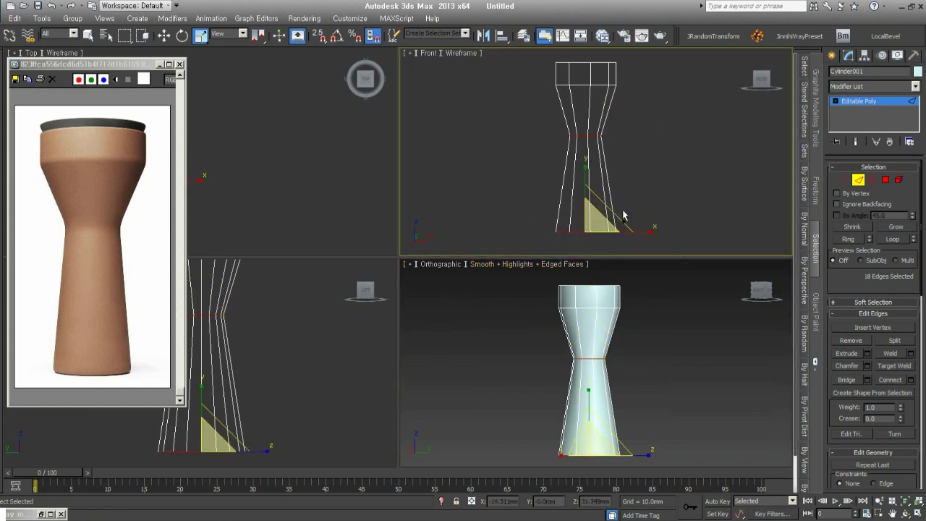
pyautogui.moveTo(637, 413)
pyautogui.keyDown('alt'); pyautogui.mouseDown(button='middle')
pyautogui.moveTo(631, 405)
pyautogui.moveTo(615, 420)
pyautogui.mouseUp(button='middle'); pyautogui.keyUp('alt')
pyautogui.moveTo(608, 427); pyautogui.dragTo(606, 435)
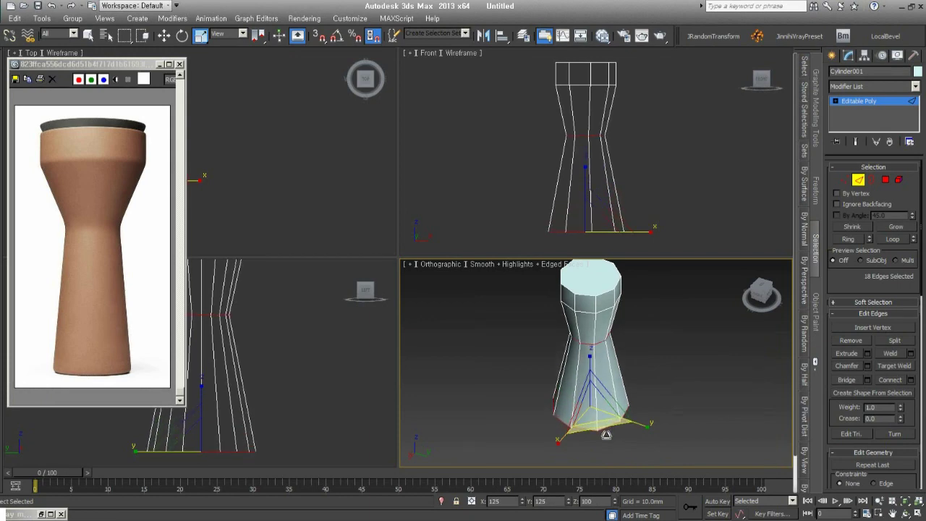
# Select the top edge ring and scale it outward to flare the rim.
pyautogui.click(647, 72)
pyautogui.moveTo(638, 76); pyautogui.dragTo(521, 70)
pyautogui.click(587, 319)
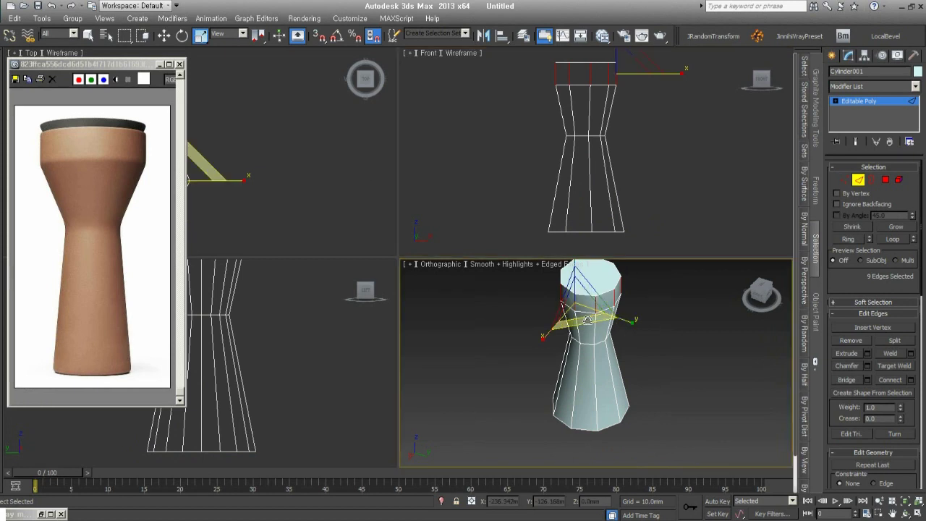
pyautogui.moveTo(586, 321); pyautogui.dragTo(587, 330)
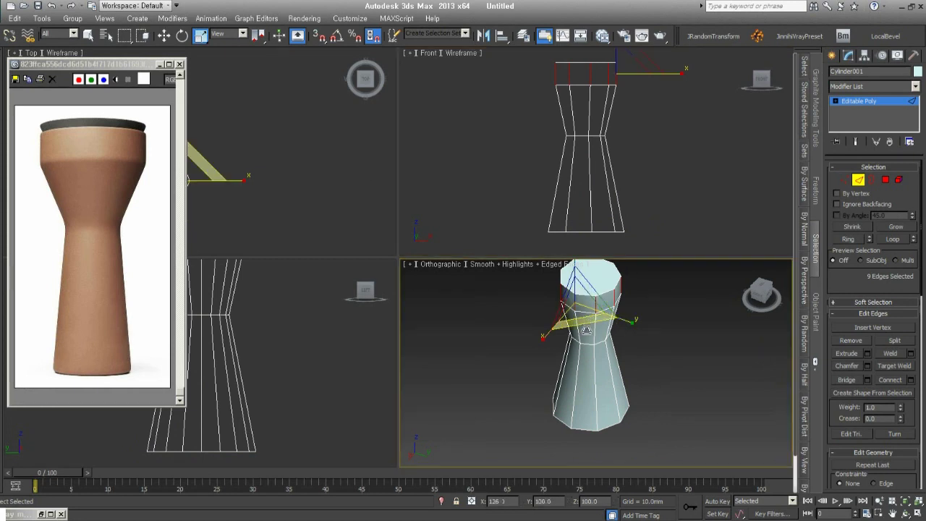
pyautogui.moveTo(586, 330); pyautogui.dragTo(588, 331)
pyautogui.keyDown('alt'); pyautogui.moveTo(588, 331); pyautogui.dragTo(588, 355, button='middle'); pyautogui.keyUp('alt')
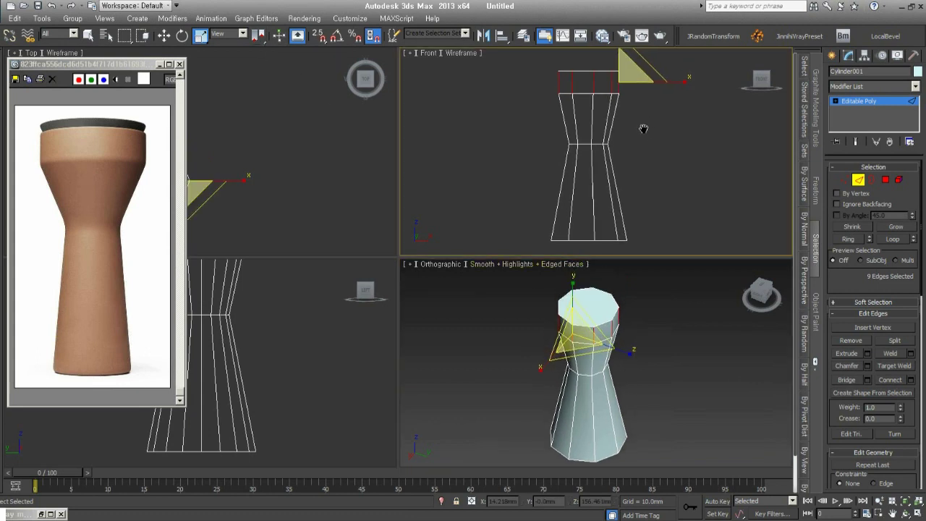
pyautogui.moveTo(662, 84); pyautogui.dragTo(665, 92, button='middle')
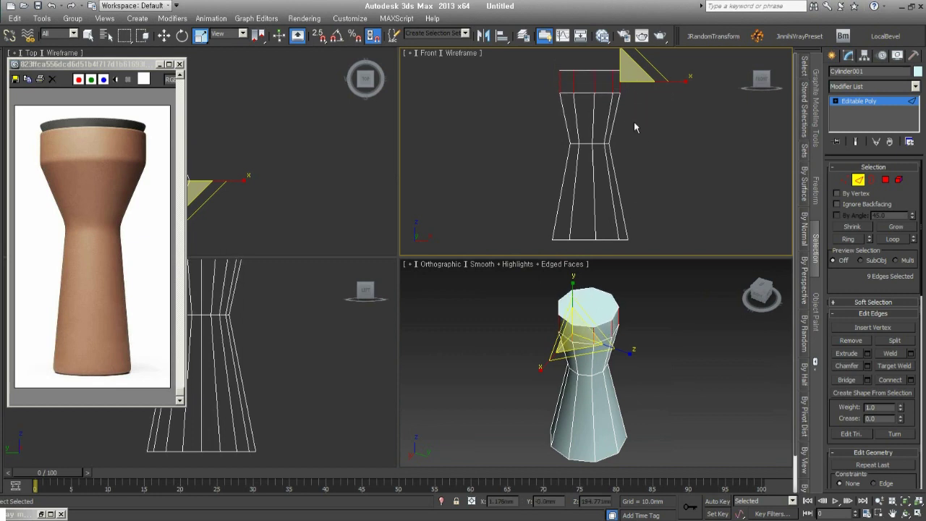
pyautogui.click(580, 345)
pyautogui.moveTo(581, 345); pyautogui.dragTo(579, 374)
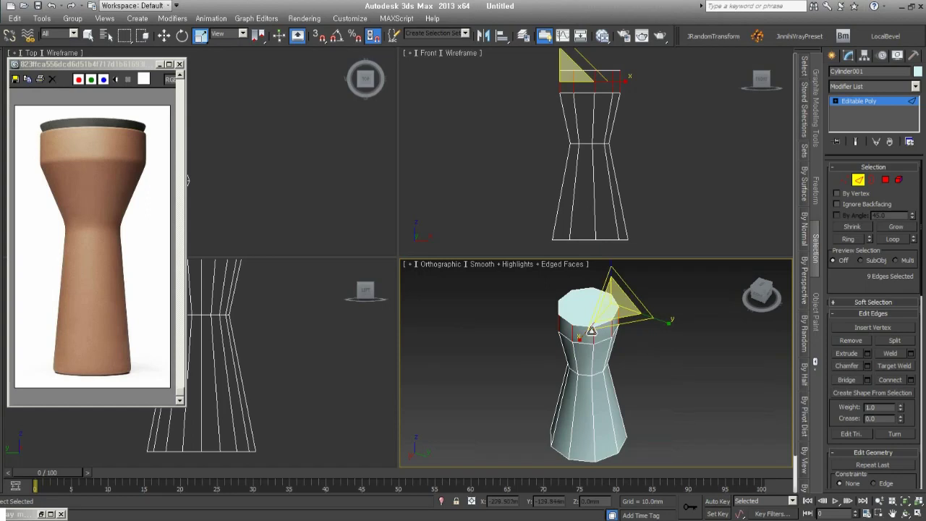
# Switch the pivot to Use Selection Center and enlarge the top edge ring uniformly.
pyautogui.click(574, 90)
pyautogui.moveTo(574, 90); pyautogui.dragTo(568, 56)
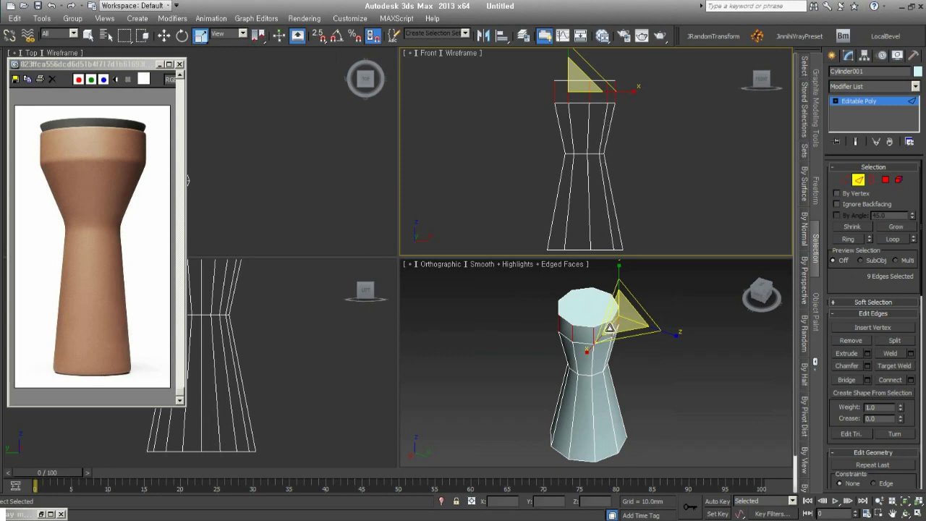
pyautogui.click(257, 35)
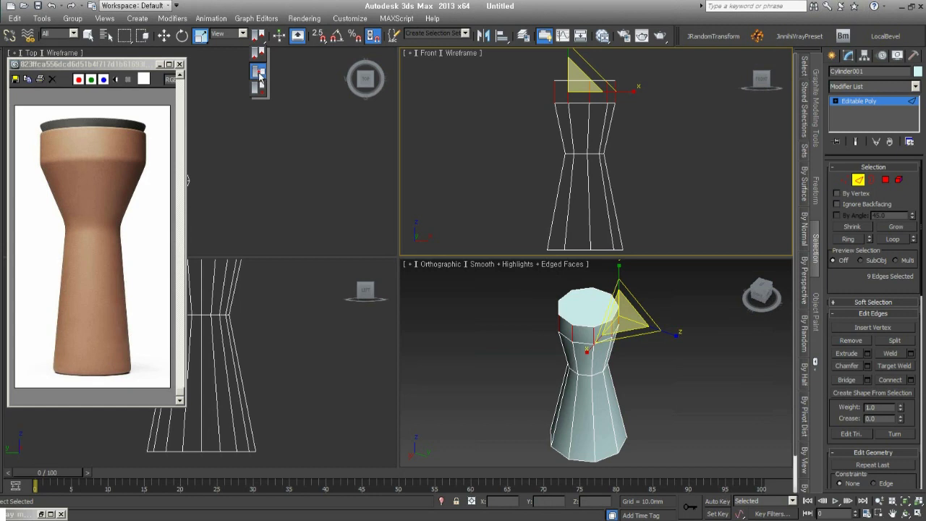
pyautogui.click(259, 73)
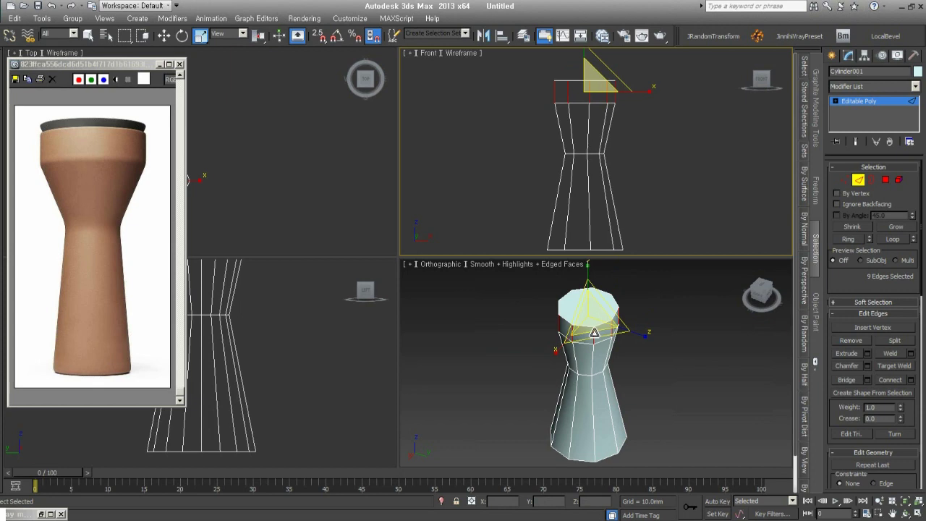
pyautogui.moveTo(594, 333); pyautogui.dragTo(593, 347)
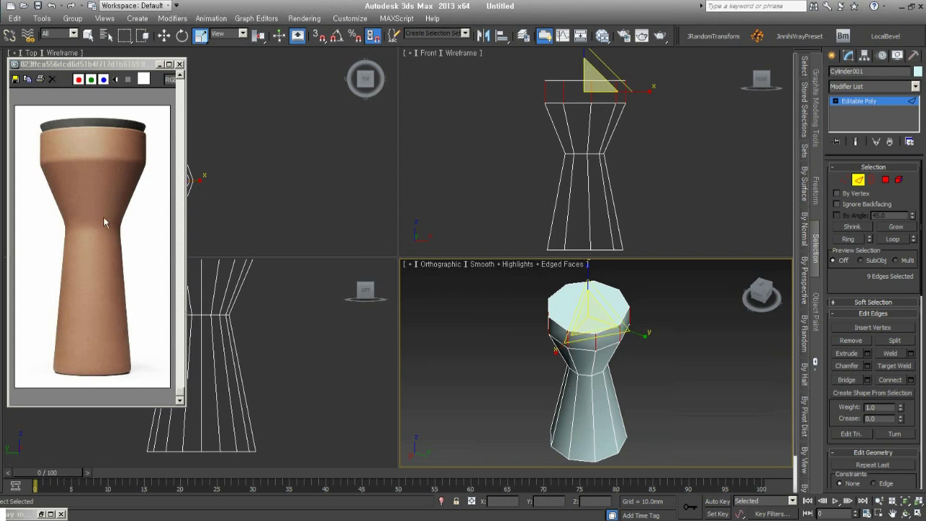
# Narrow the bottom edge ring slightly, deselect, and exit Edge mode to view the vase top.
pyautogui.moveTo(528, 217); pyautogui.dragTo(644, 259)
pyautogui.moveTo(601, 449); pyautogui.dragTo(601, 453)
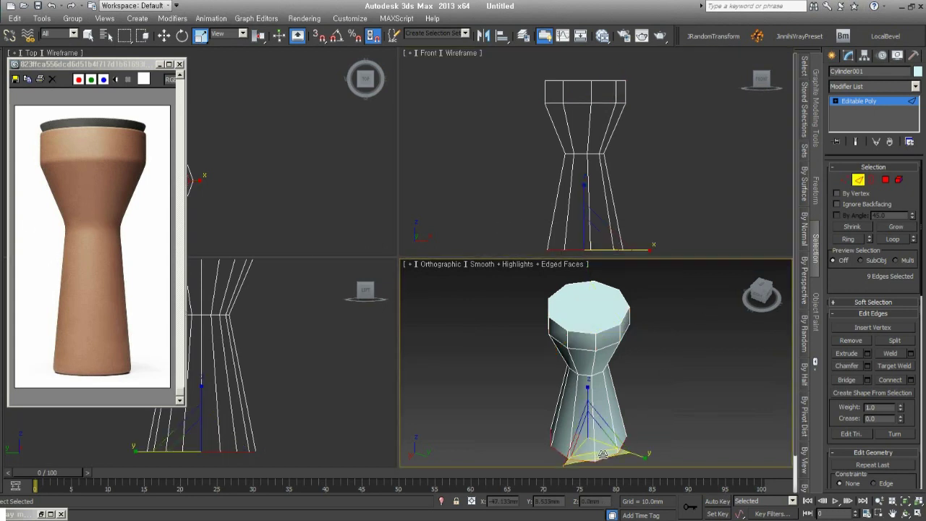
pyautogui.click(666, 323)
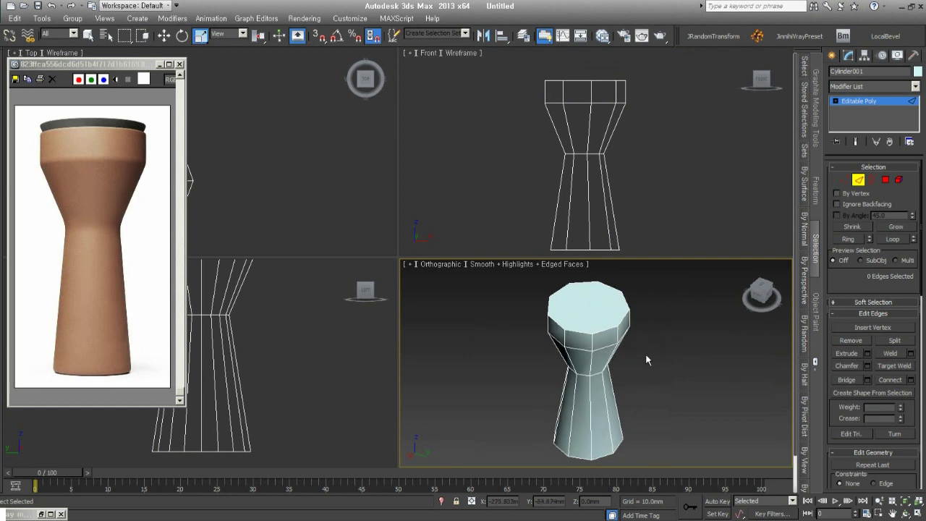
pyautogui.keyDown('alt'); pyautogui.moveTo(645, 353); pyautogui.dragTo(644, 326, button='middle'); pyautogui.keyUp('alt')
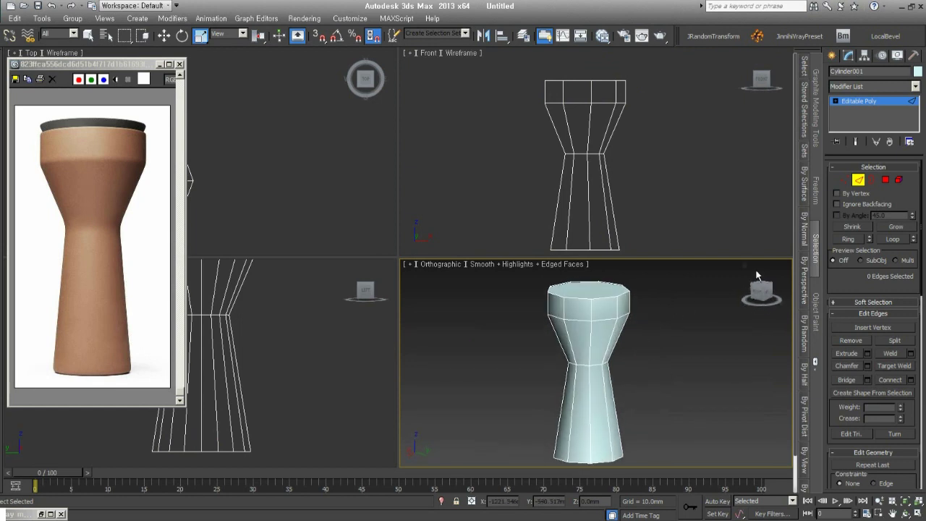
pyautogui.scroll(2, 606, 105)
pyautogui.scroll(2, 606, 105)
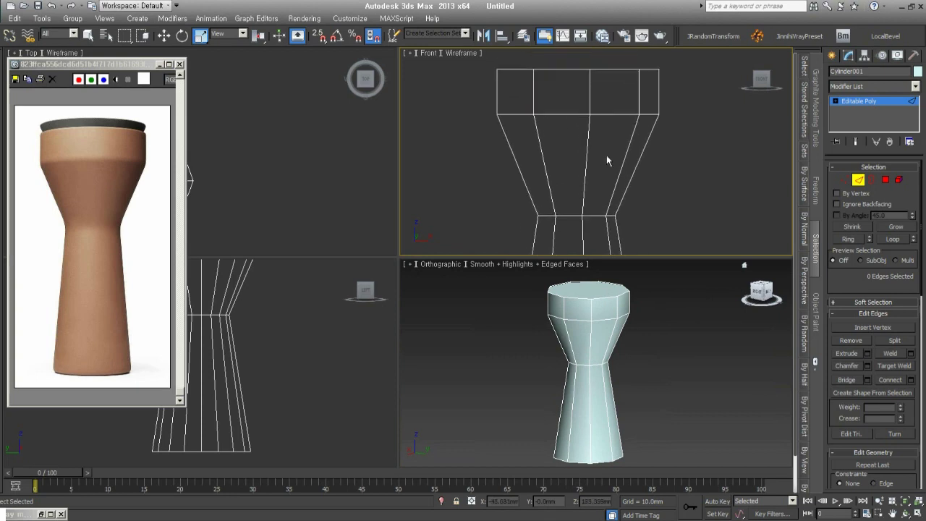
pyautogui.click(602, 113)
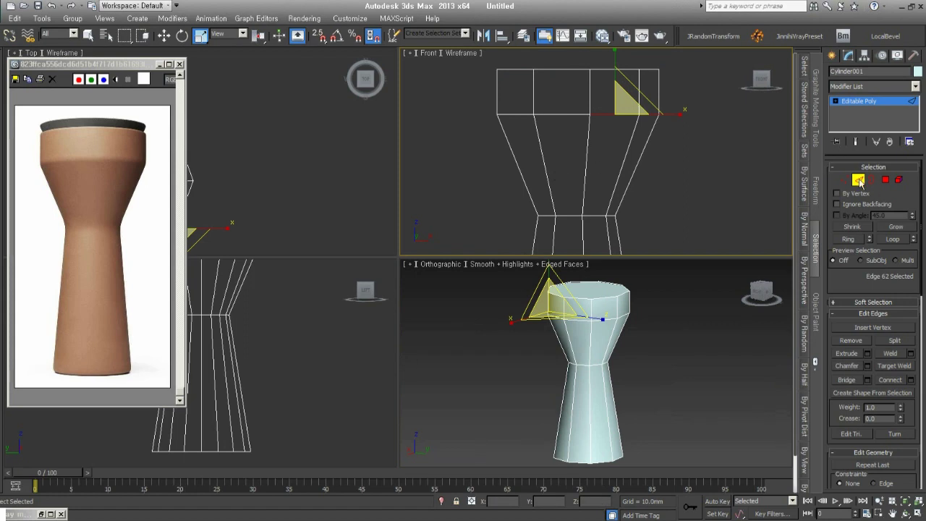
pyautogui.click(858, 180)
pyautogui.keyDown('alt'); pyautogui.moveTo(600, 377); pyautogui.dragTo(623, 323, button='middle'); pyautogui.keyUp('alt')
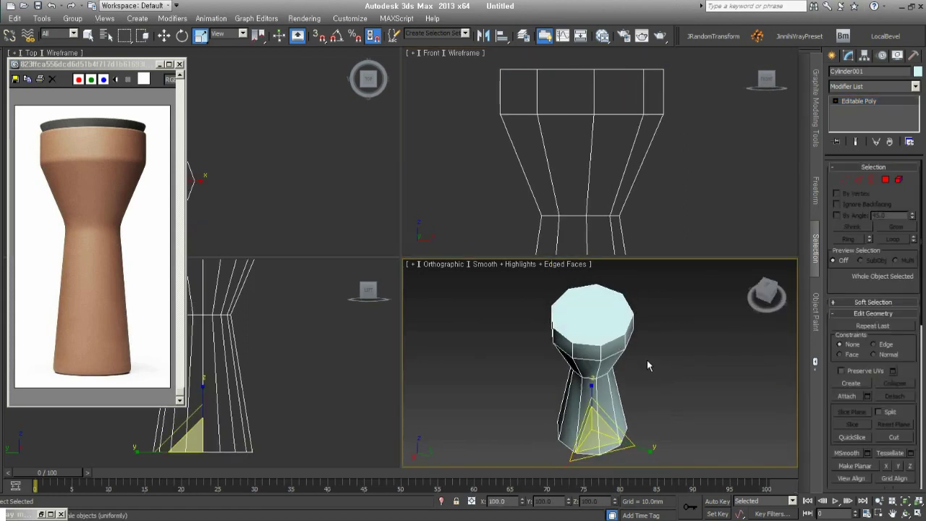
# Apply a TurboSmooth modifier with 1 iteration to Cylinder001 from the Modifier List.
pyautogui.moveTo(648, 364)
pyautogui.keyDown('alt'); pyautogui.mouseDown(button='middle')
pyautogui.moveTo(650, 325)
pyautogui.moveTo(674, 384)
pyautogui.mouseUp(button='middle'); pyautogui.keyUp('alt')
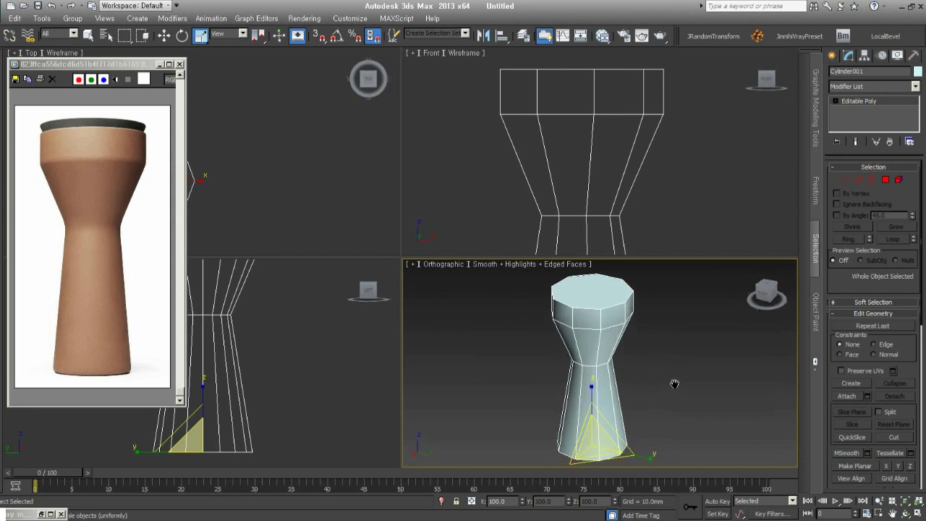
pyautogui.scroll(-2, 674, 384)
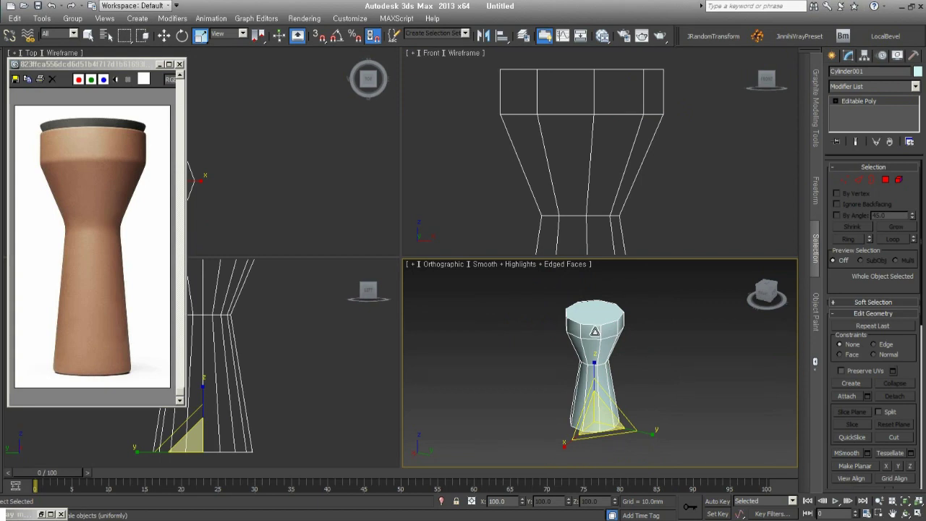
pyautogui.click(844, 87)
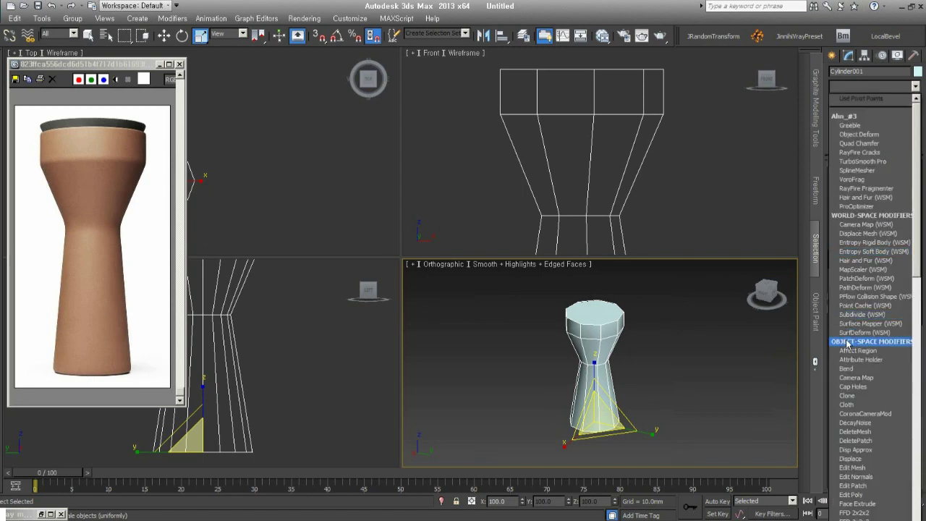
pyautogui.press('t')
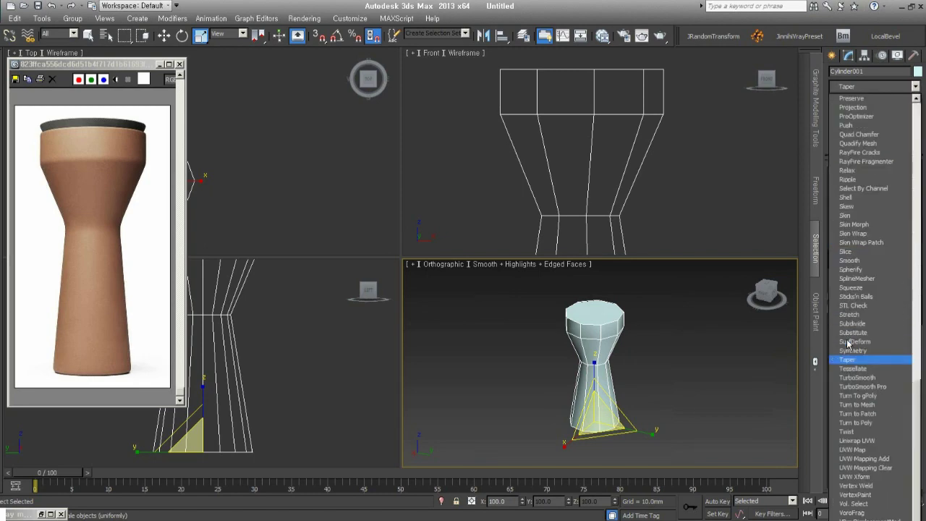
pyautogui.click(882, 378)
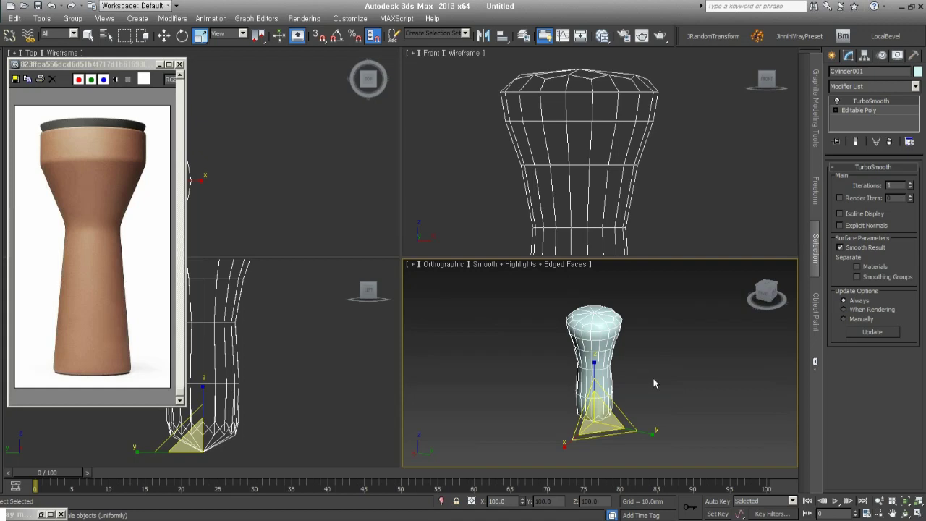
# Toggle TurboSmooth off and on while orbiting to compare the smoothed vase with its cage.
pyautogui.click(836, 101)
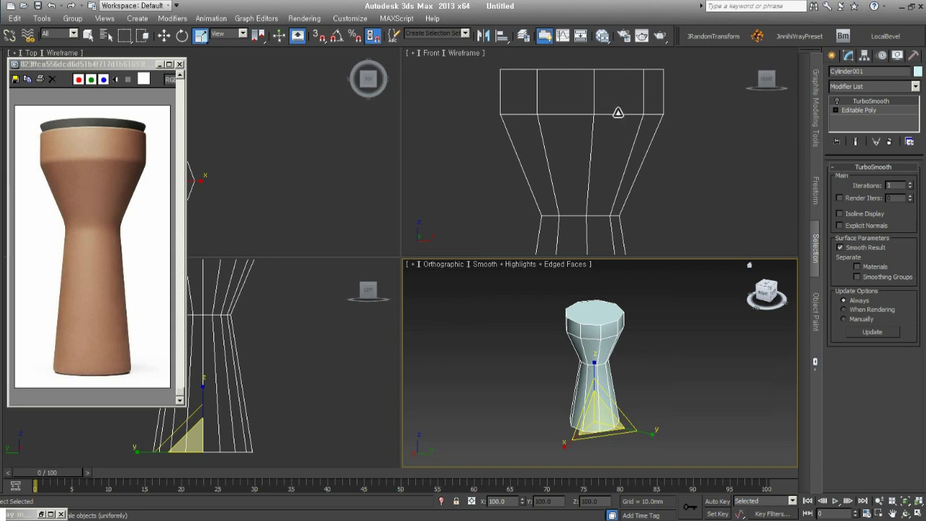
pyautogui.keyDown('alt'); pyautogui.moveTo(597, 68); pyautogui.dragTo(615, 141, button='middle'); pyautogui.keyUp('alt')
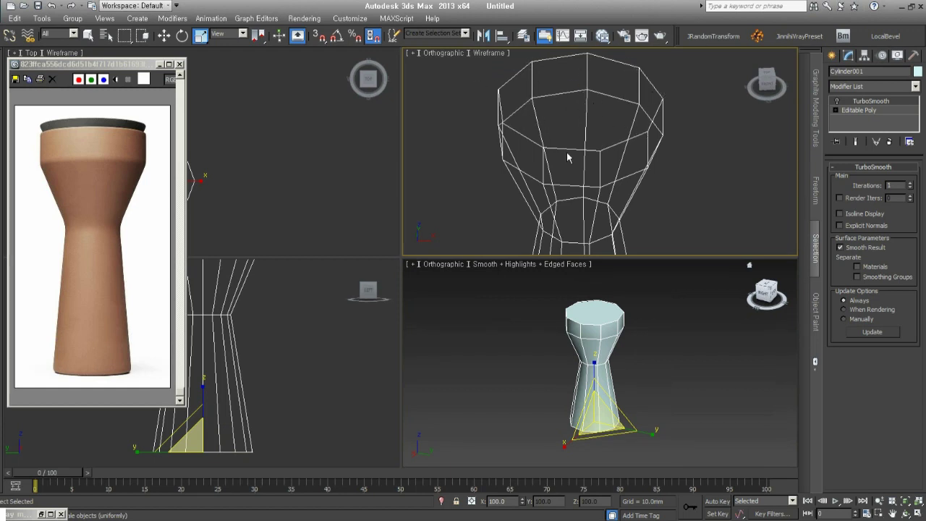
pyautogui.click(836, 101)
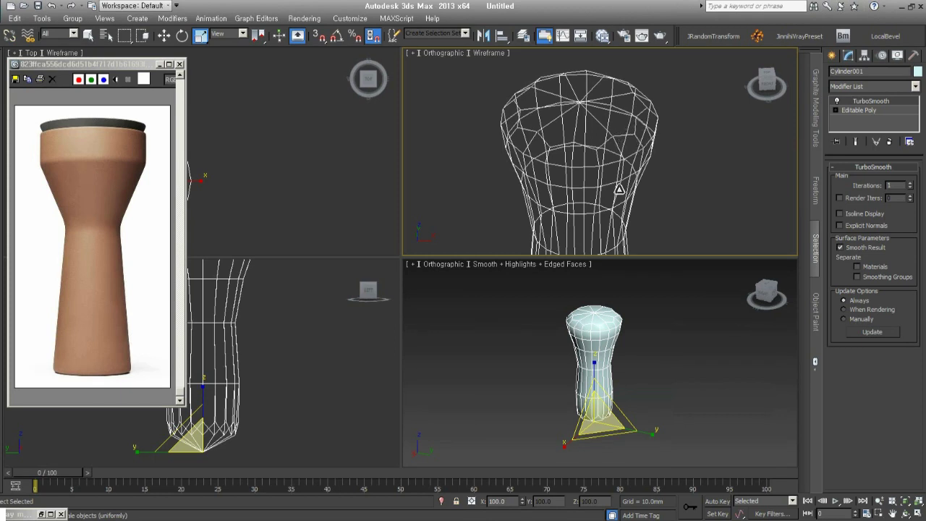
pyautogui.click(837, 101)
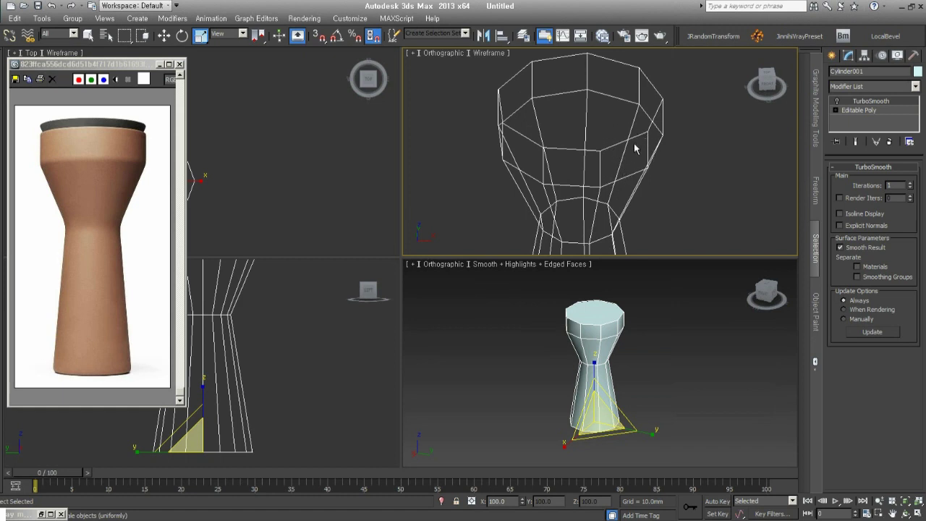
pyautogui.moveTo(637, 171)
pyautogui.keyDown('alt'); pyautogui.mouseDown(button='middle')
pyautogui.moveTo(602, 187)
pyautogui.moveTo(600, 144)
pyautogui.mouseUp(button='middle'); pyautogui.keyUp('alt')
pyautogui.keyDown('alt'); pyautogui.moveTo(612, 176); pyautogui.dragTo(647, 206, button='middle'); pyautogui.keyUp('alt')
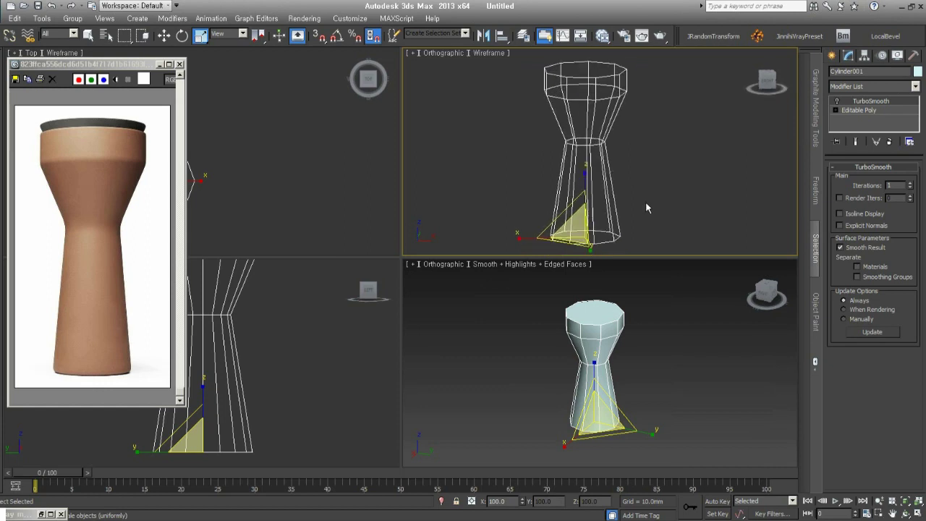
pyautogui.click(838, 102)
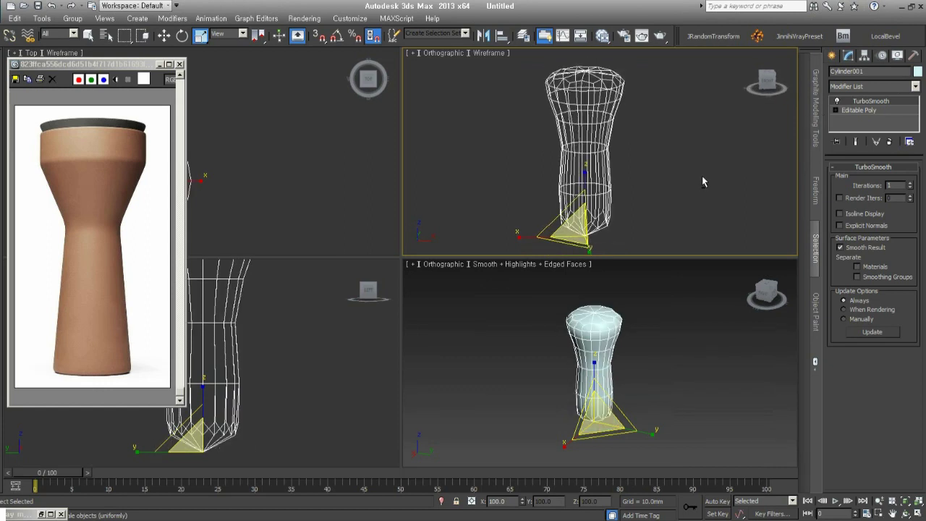
pyautogui.keyDown('alt'); pyautogui.moveTo(702, 176); pyautogui.dragTo(648, 156, button='middle'); pyautogui.keyUp('alt')
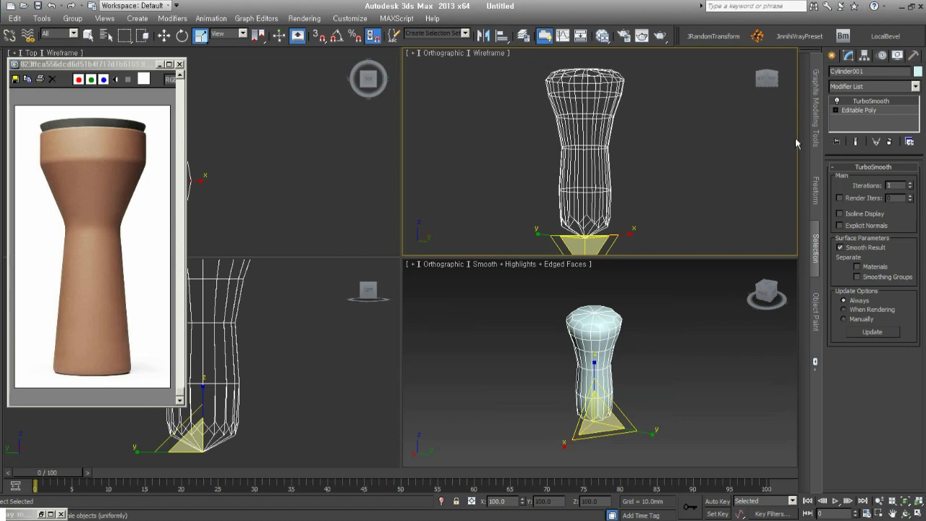
# Return to the Editable Poly level below TurboSmooth to edit the low-poly mesh.
pyautogui.click(862, 110)
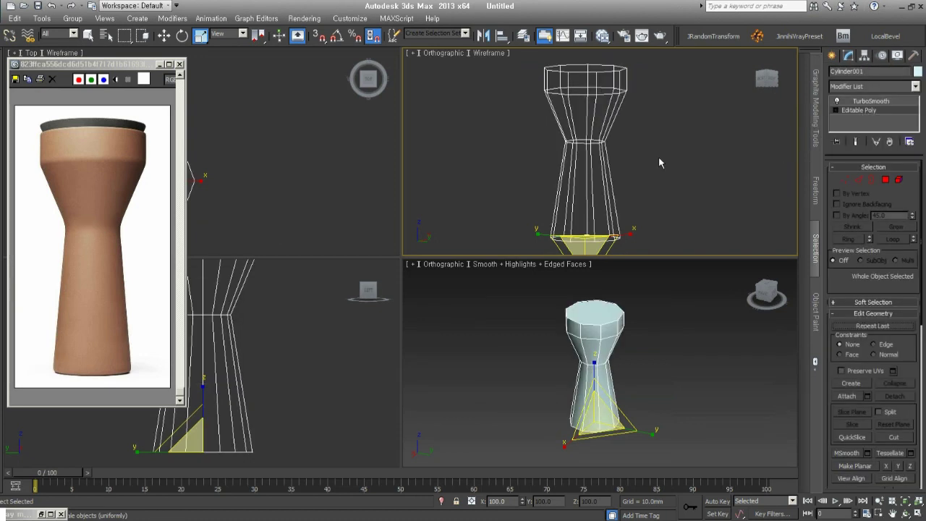
pyautogui.scroll(2, 564, 139)
pyautogui.scroll(2, 560, 164)
pyautogui.scroll(2, 536, 187)
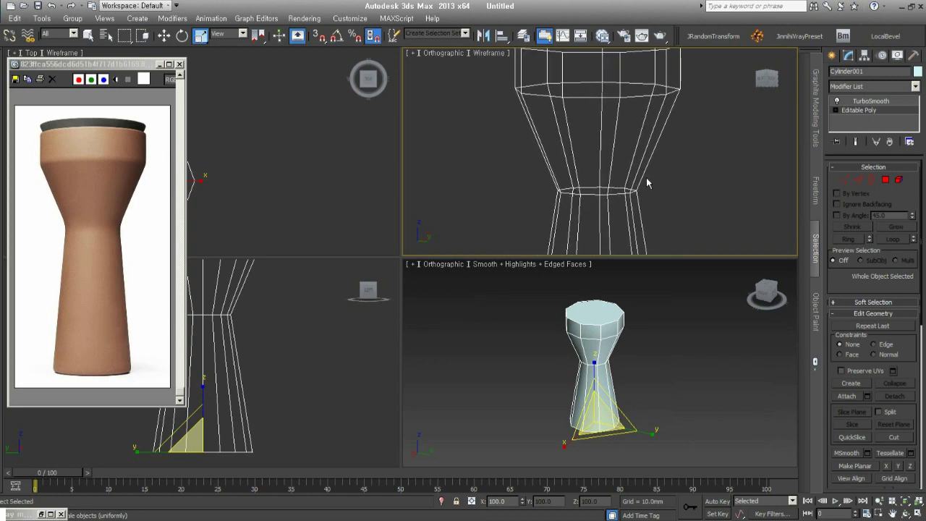
# In Edge mode, select full edge loops around the vase's waist and upper ring.
pyautogui.click(860, 181)
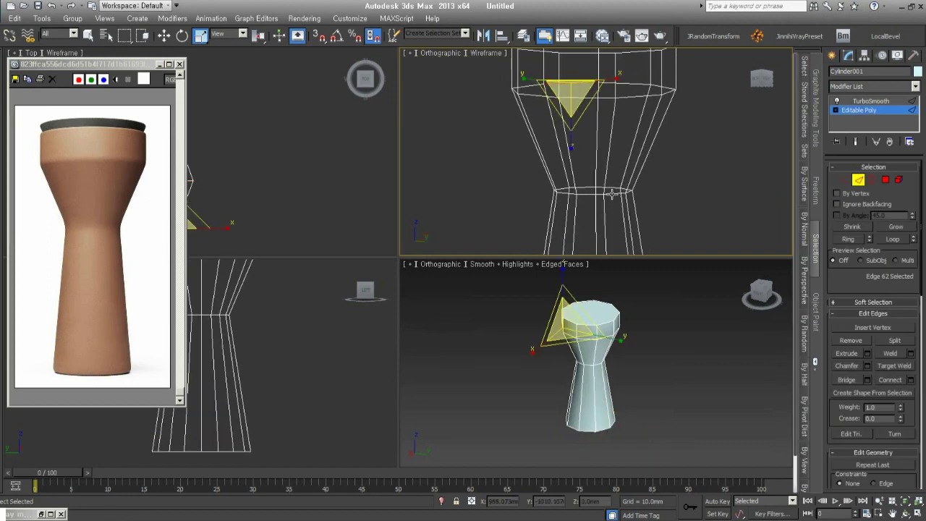
pyautogui.click(614, 193)
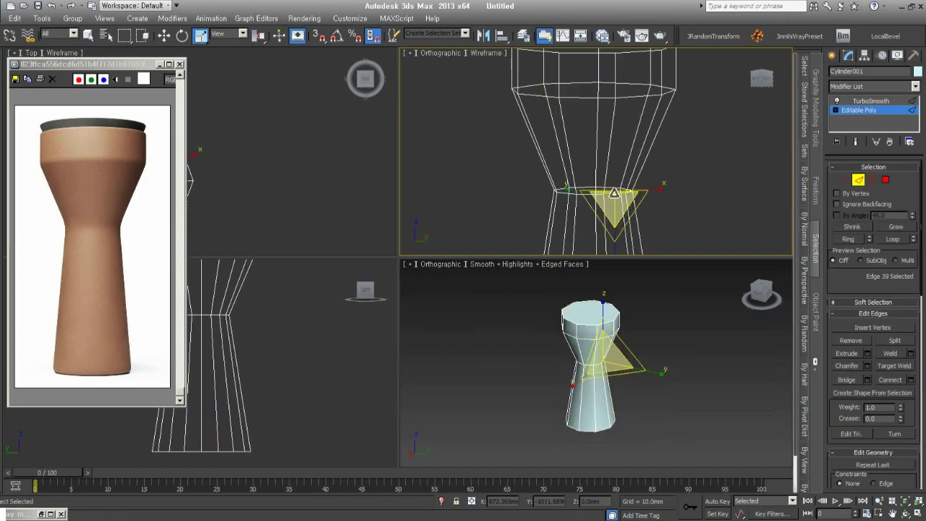
pyautogui.keyDown('ctrl'); pyautogui.click(640, 97); pyautogui.keyUp('ctrl')
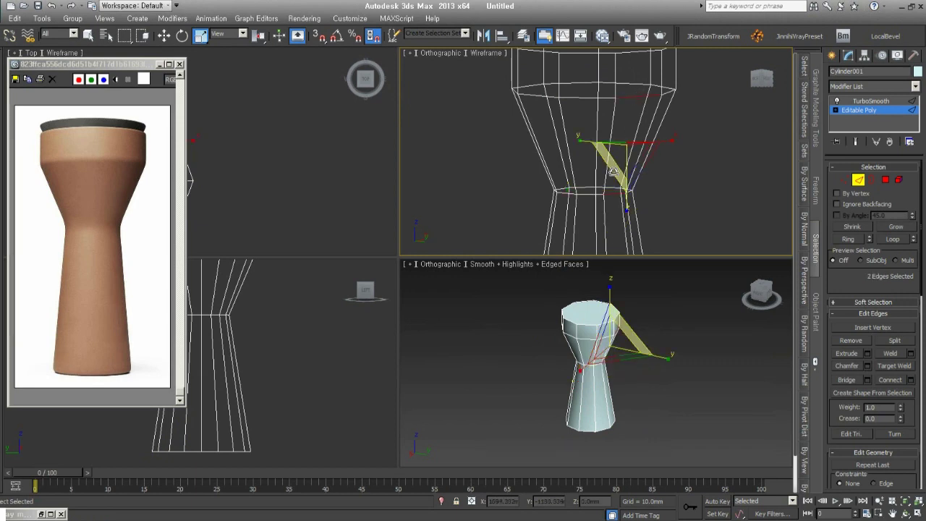
pyautogui.scroll(-2, 539, 121)
pyautogui.moveTo(657, 181)
pyautogui.keyDown('alt'); pyautogui.mouseDown(button='middle')
pyautogui.moveTo(539, 184)
pyautogui.moveTo(519, 202)
pyautogui.mouseUp(button='middle'); pyautogui.keyUp('alt')
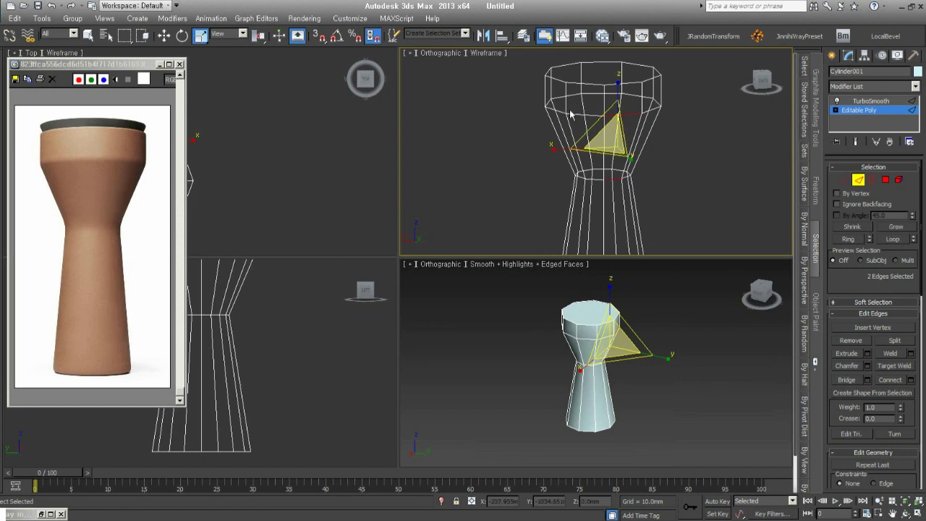
pyautogui.click(896, 241)
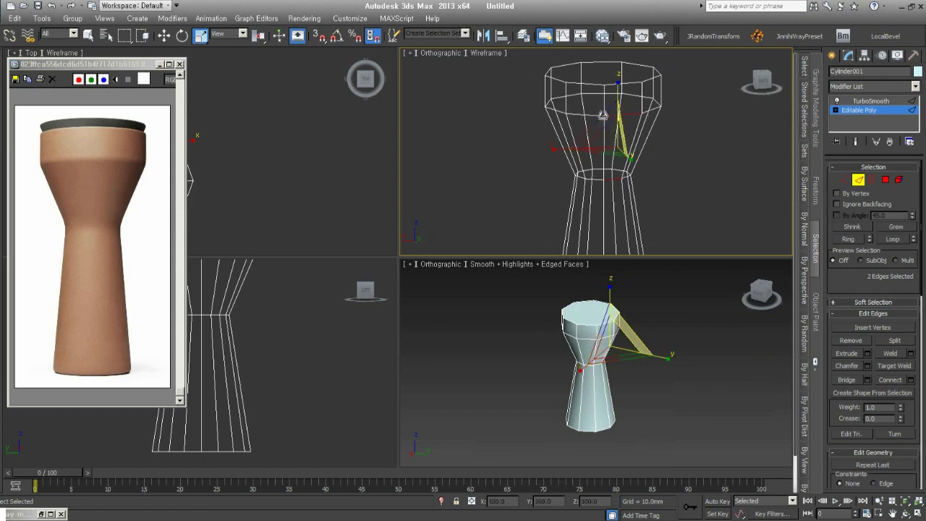
pyautogui.click(893, 239)
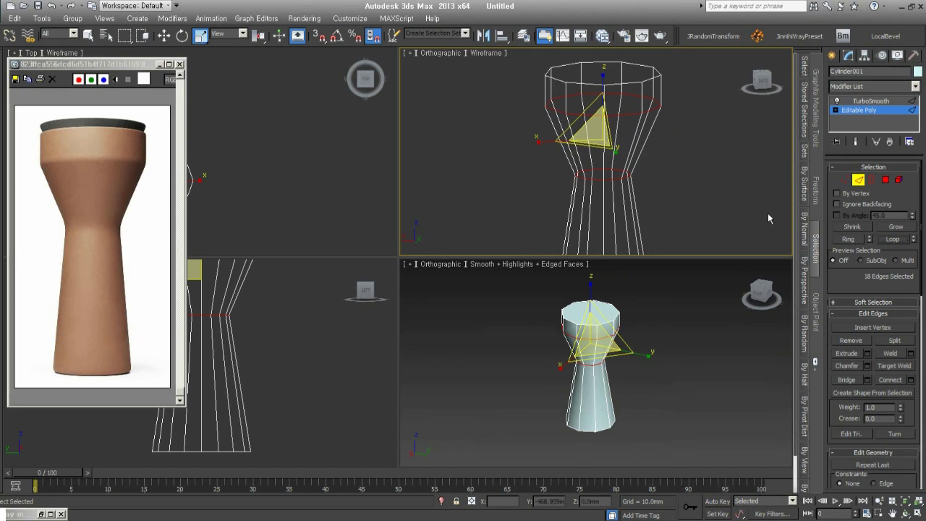
# Chamfer both loops into narrow support-loop pairs, redoing a wider first attempt, then exit Edge mode.
pyautogui.rightClick(633, 174)
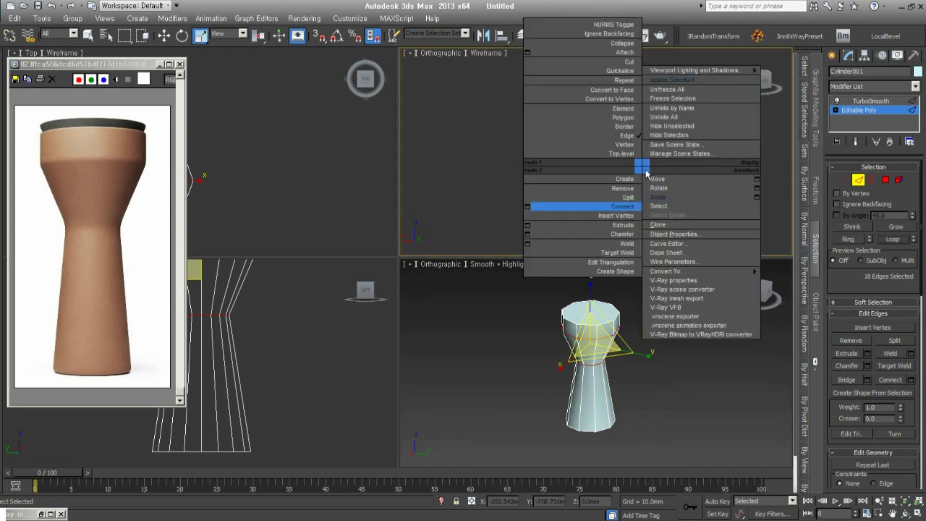
pyautogui.click(621, 235)
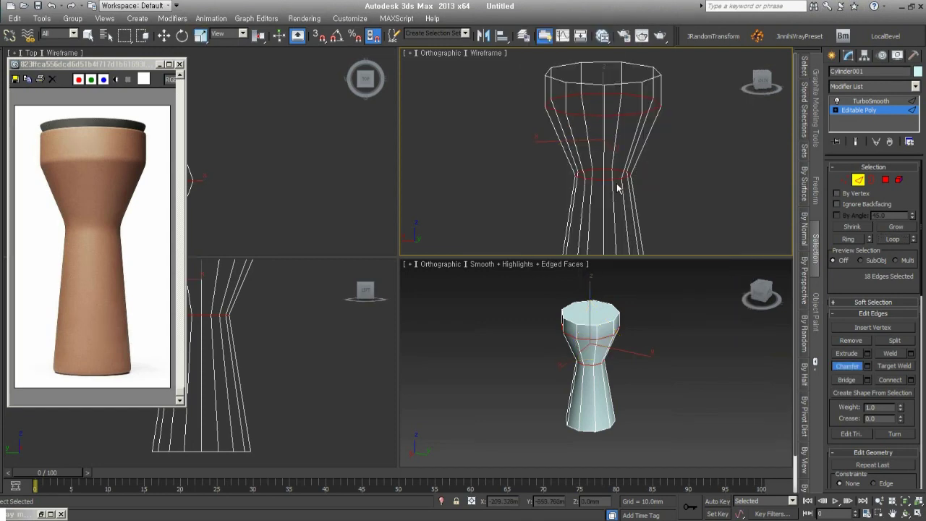
pyautogui.moveTo(616, 176); pyautogui.dragTo(616, 179)
pyautogui.hotkey('ctrl', 'z')
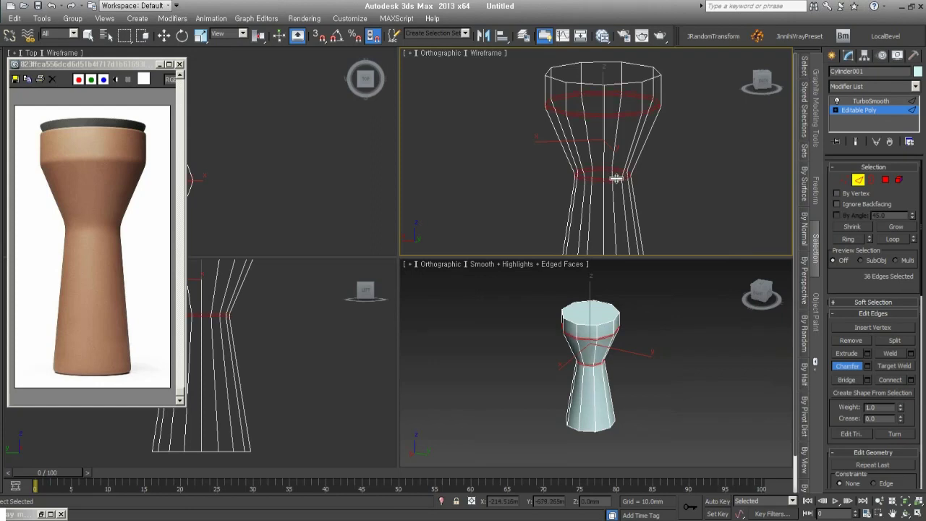
pyautogui.hotkey('ctrl', 'z')
pyautogui.scroll(2, 616, 177)
pyautogui.scroll(2, 644, 211)
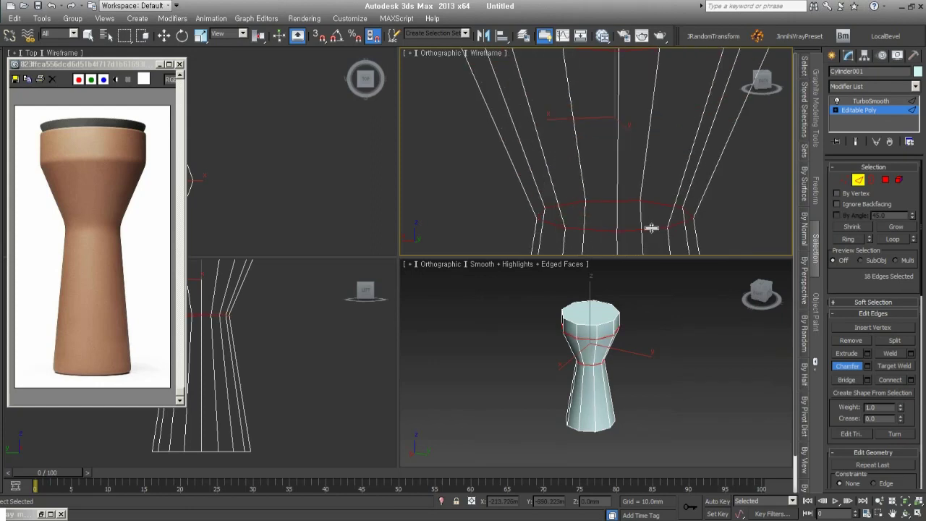
pyautogui.moveTo(651, 228); pyautogui.dragTo(652, 227)
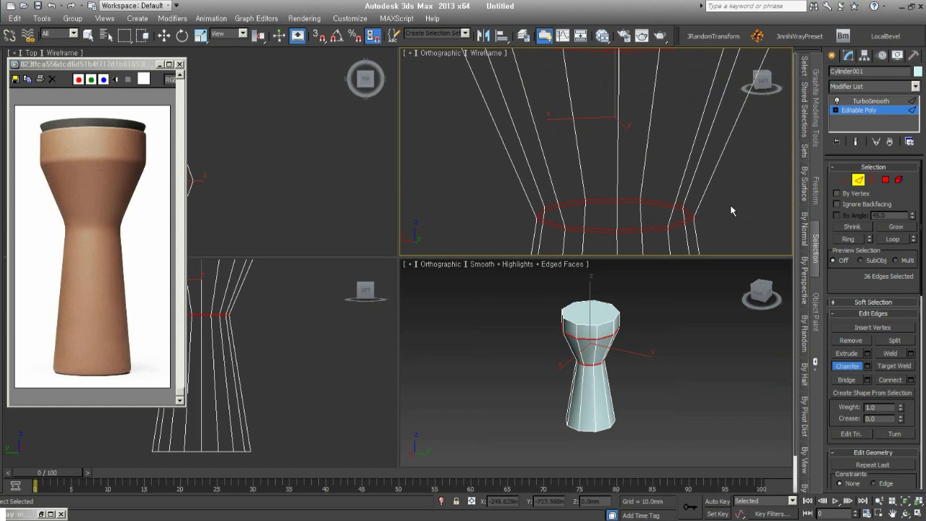
pyautogui.scroll(-3, 694, 212)
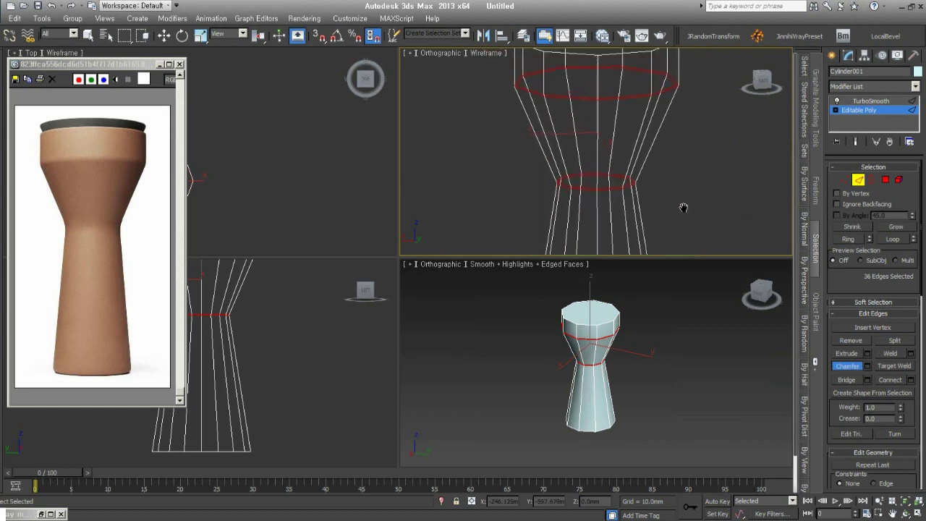
pyautogui.moveTo(682, 207); pyautogui.dragTo(689, 215, button='middle')
pyautogui.click(872, 110)
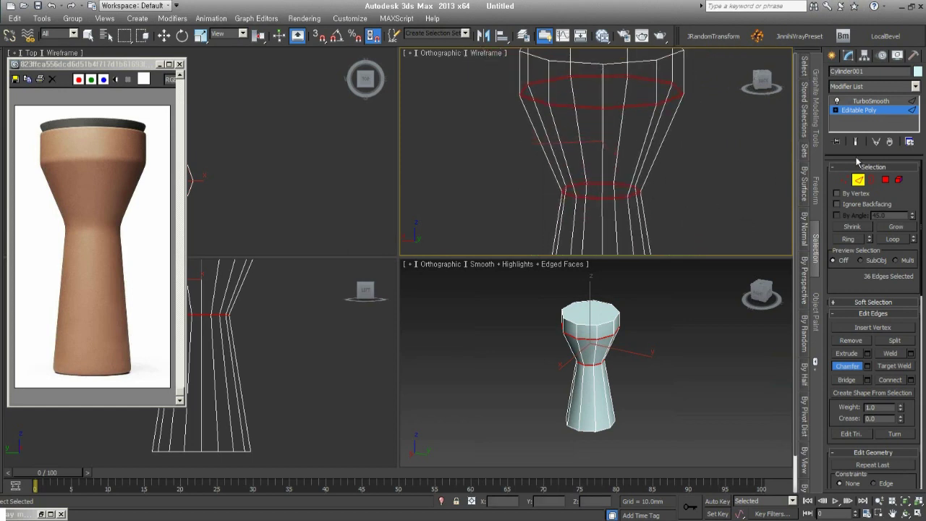
# Preview the TurboSmooth result of the vase with its new support loops.
pyautogui.click(872, 102)
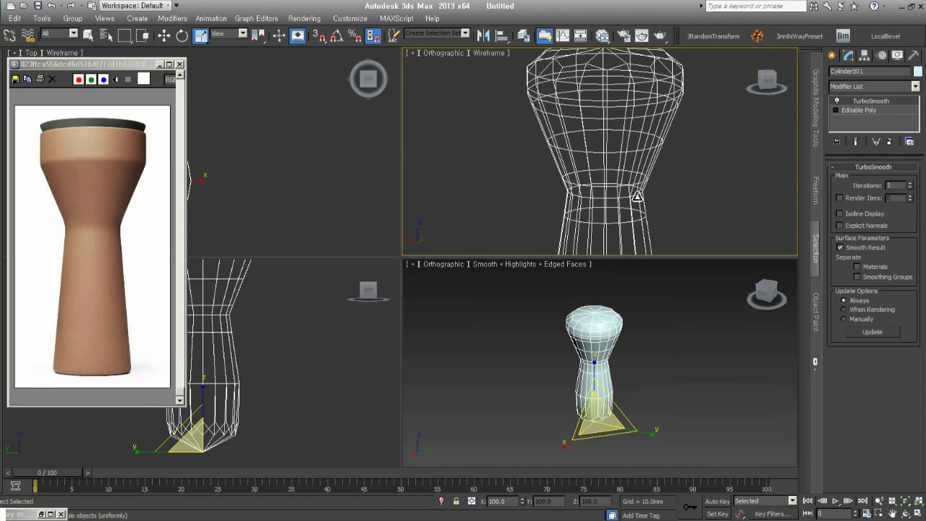
pyautogui.scroll(-2, 666, 170)
pyautogui.scroll(-2, 659, 195)
pyautogui.scroll(-2, 637, 192)
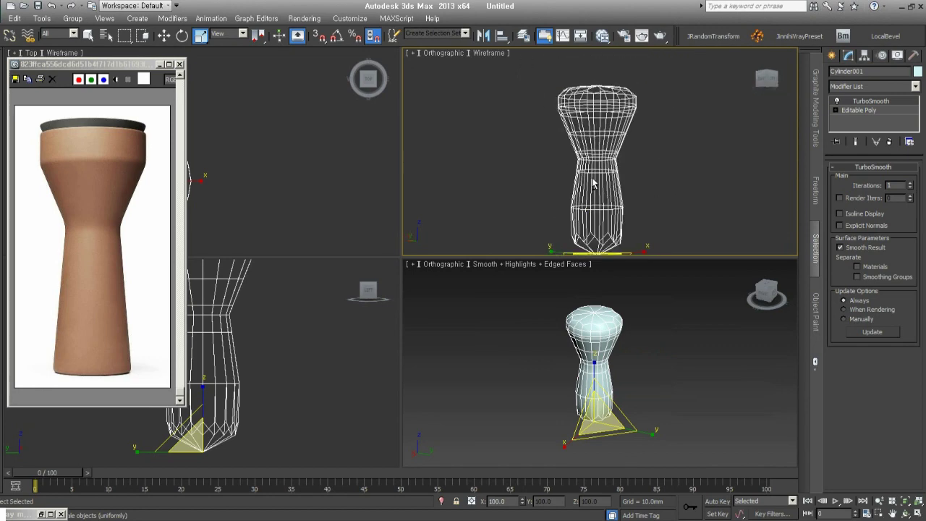
pyautogui.keyDown('alt'); pyautogui.moveTo(615, 210); pyautogui.dragTo(603, 178, button='middle'); pyautogui.keyUp('alt')
# Back on the Editable Poly cage, zoom to the top rim and select a rim edge.
pyautogui.click(874, 110)
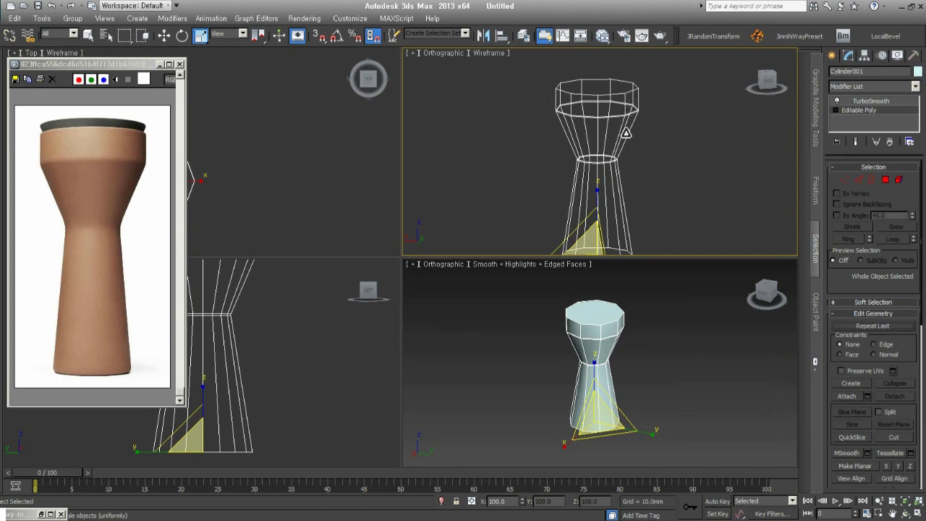
pyautogui.moveTo(628, 127); pyautogui.dragTo(629, 177, button='middle')
pyautogui.scroll(2, 628, 176)
pyautogui.scroll(2, 628, 176)
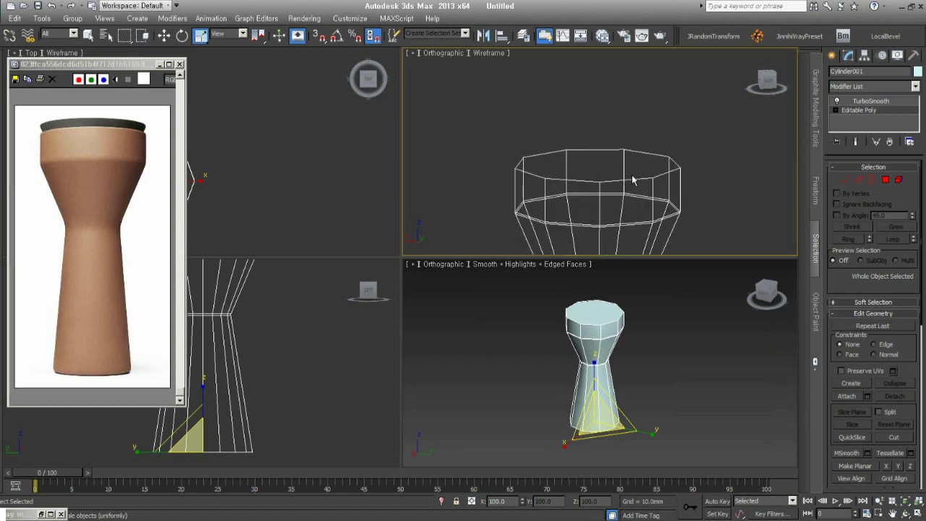
pyautogui.click(859, 184)
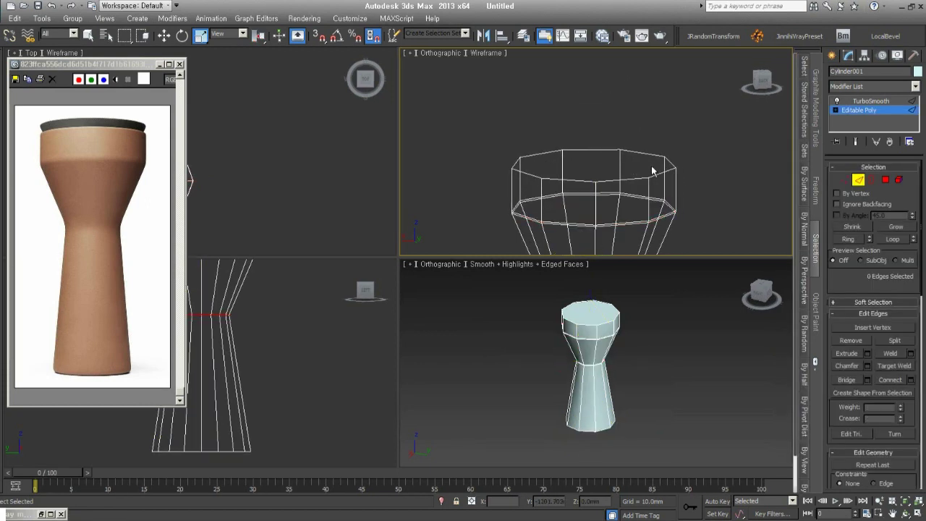
pyautogui.click(883, 181)
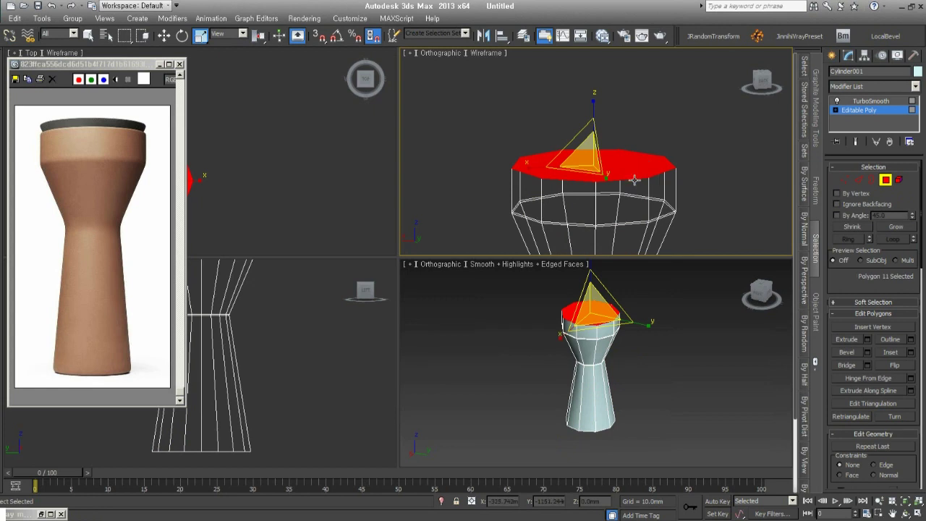
pyautogui.click(859, 179)
pyautogui.click(636, 179)
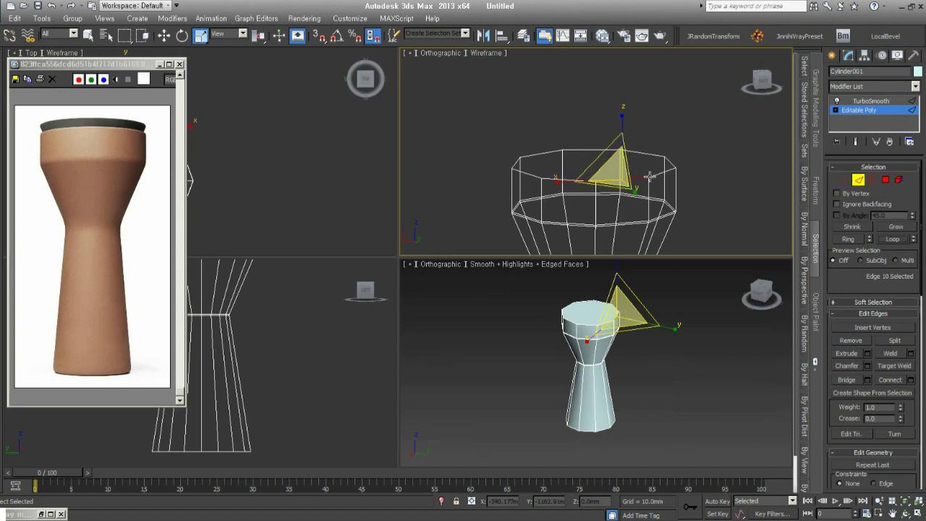
# Select the cup's top cap polygon and convert the selection to its rim edge loop.
pyautogui.click(885, 179)
pyautogui.click(620, 169)
pyautogui.keyDown('alt'); pyautogui.moveTo(620, 168); pyautogui.dragTo(676, 178, button='middle'); pyautogui.keyUp('alt')
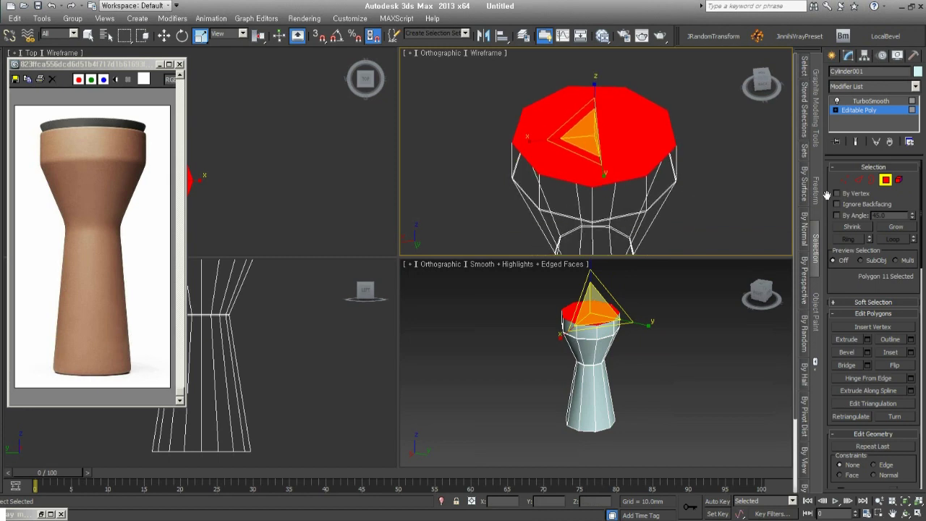
pyautogui.keyDown('alt'); pyautogui.moveTo(712, 194); pyautogui.dragTo(723, 171, button='middle'); pyautogui.keyUp('alt')
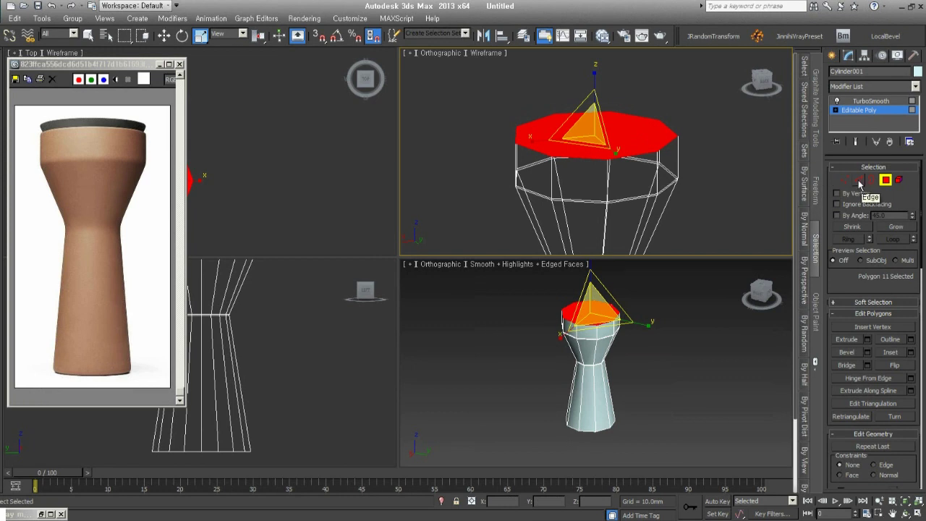
pyautogui.keyDown('ctrl'); pyautogui.click(858, 179); pyautogui.keyUp('ctrl')
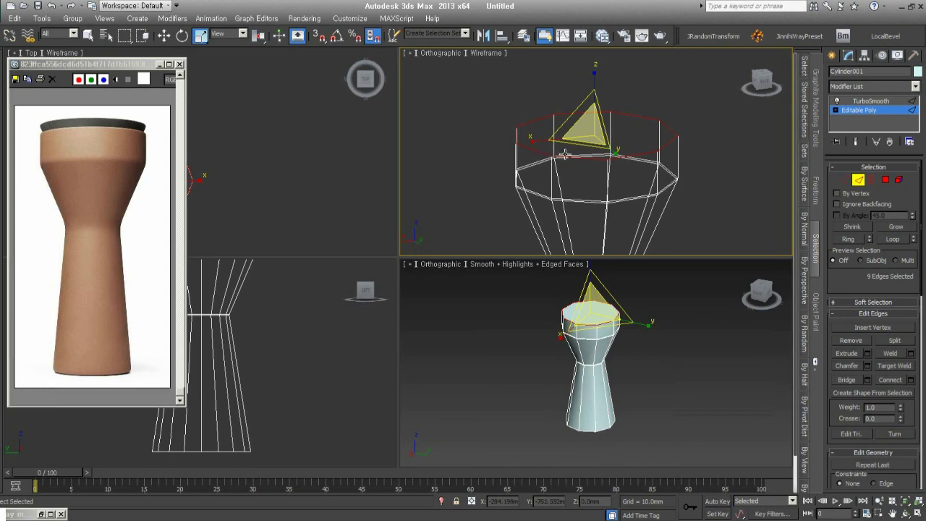
pyautogui.moveTo(647, 153); pyautogui.dragTo(642, 168, button='middle')
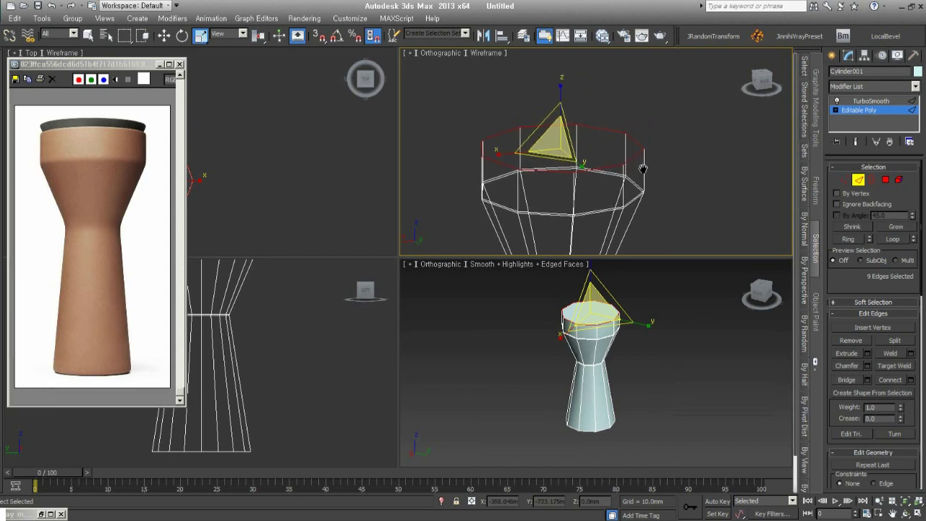
pyautogui.scroll(3, 643, 167)
pyautogui.scroll(1, 655, 179)
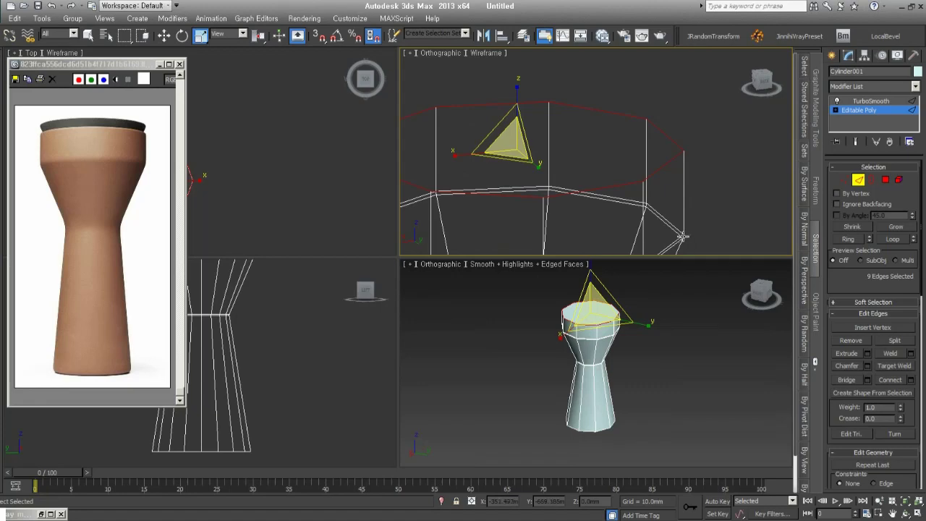
# Extrude the top rim edges with 0 mm height and about 3.3 mm width.
pyautogui.rightClick(700, 150)
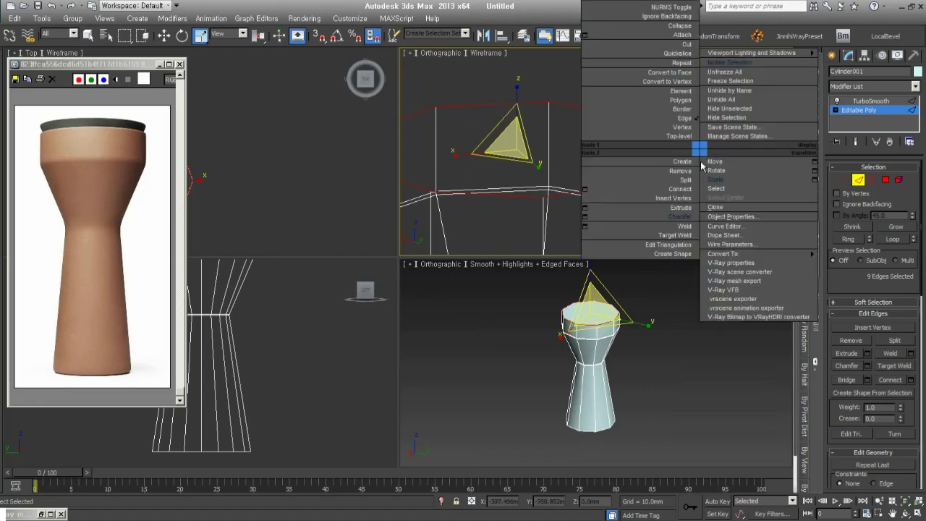
pyautogui.click(585, 210)
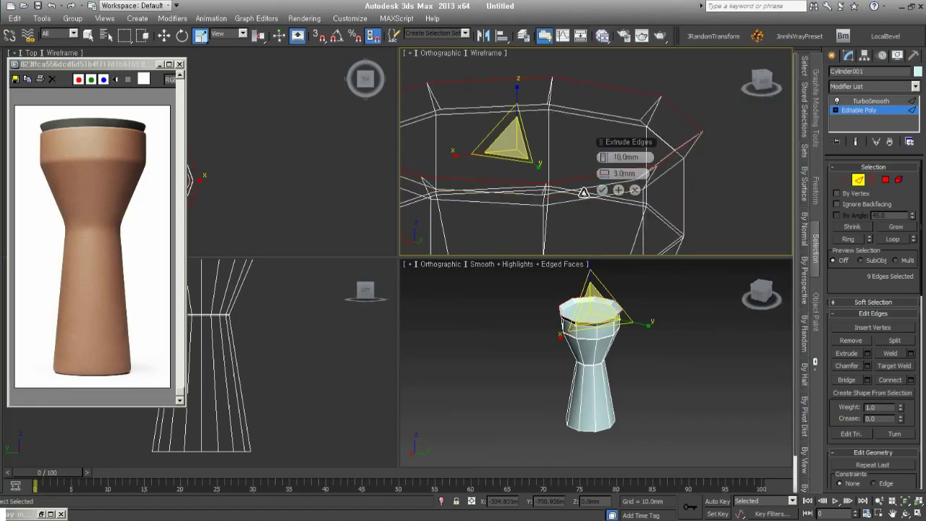
pyautogui.rightClick(605, 157)
pyautogui.rightClick(605, 173)
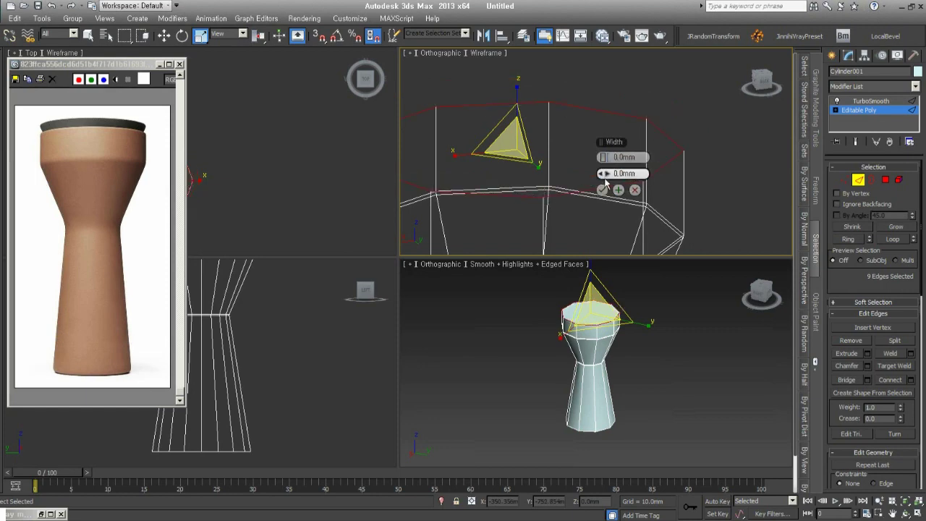
pyautogui.moveTo(606, 174); pyautogui.dragTo(615, 172)
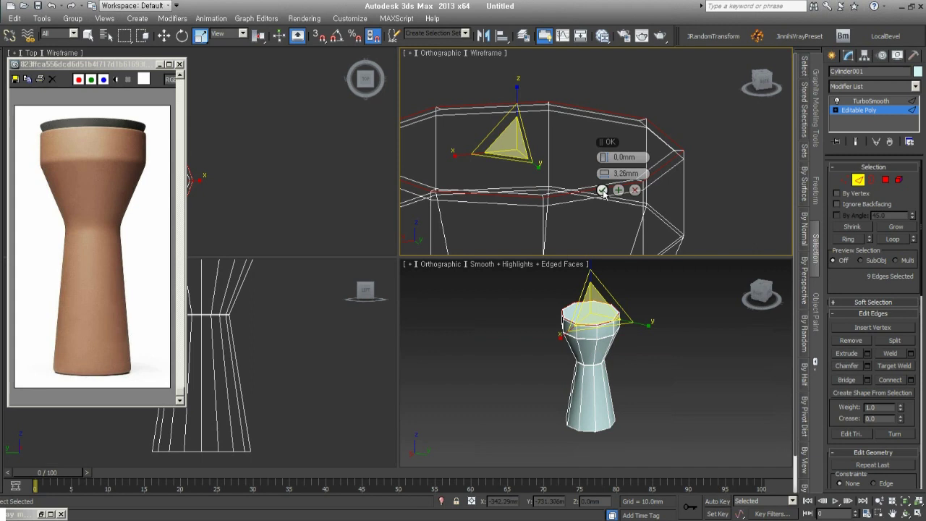
pyautogui.click(603, 191)
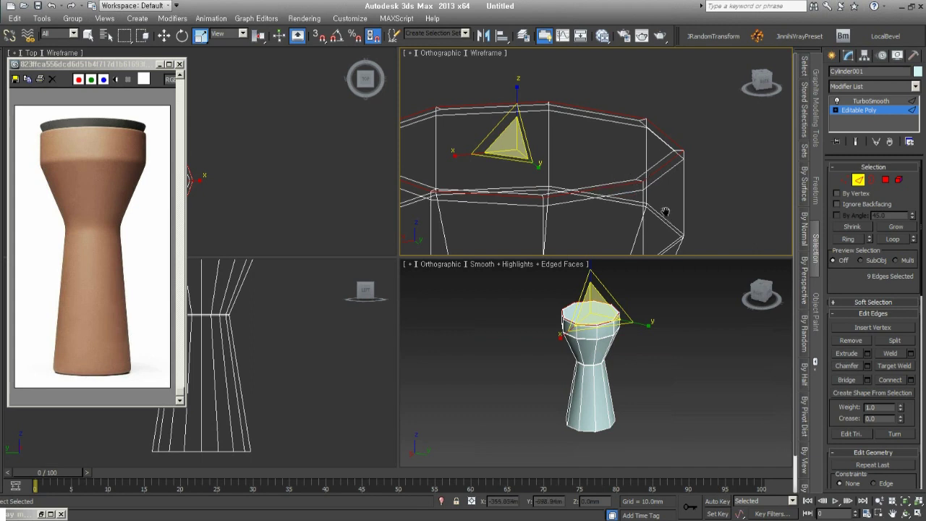
# Select the full edge loops on the cup's upper ring and narrow waist.
pyautogui.scroll(-2, 666, 211)
pyautogui.scroll(-4, 684, 149)
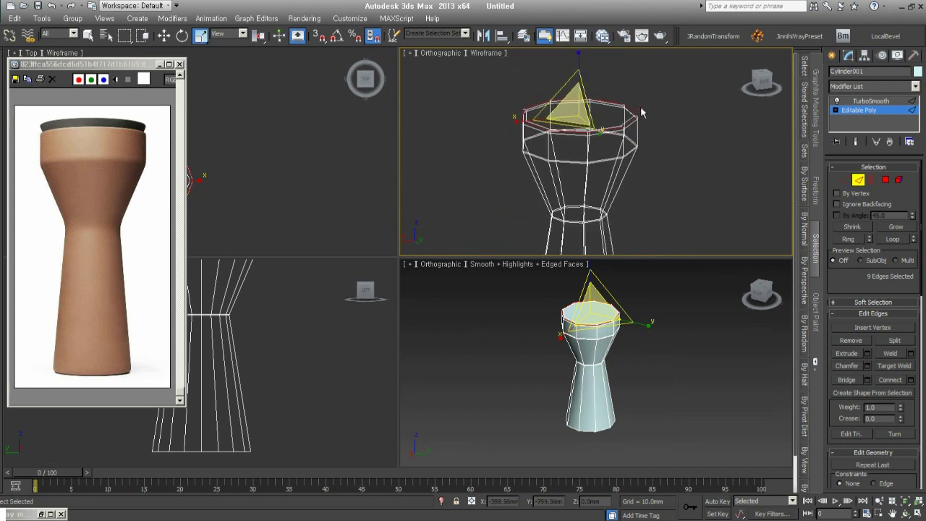
pyautogui.scroll(2, 642, 114)
pyautogui.scroll(1, 670, 94)
pyautogui.scroll(1, 673, 101)
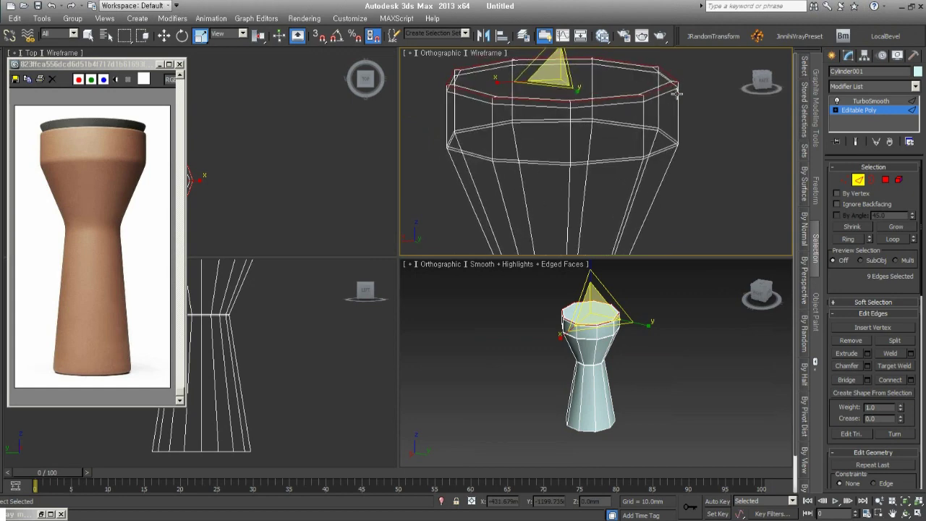
pyautogui.scroll(-3, 644, 225)
pyautogui.scroll(2, 617, 180)
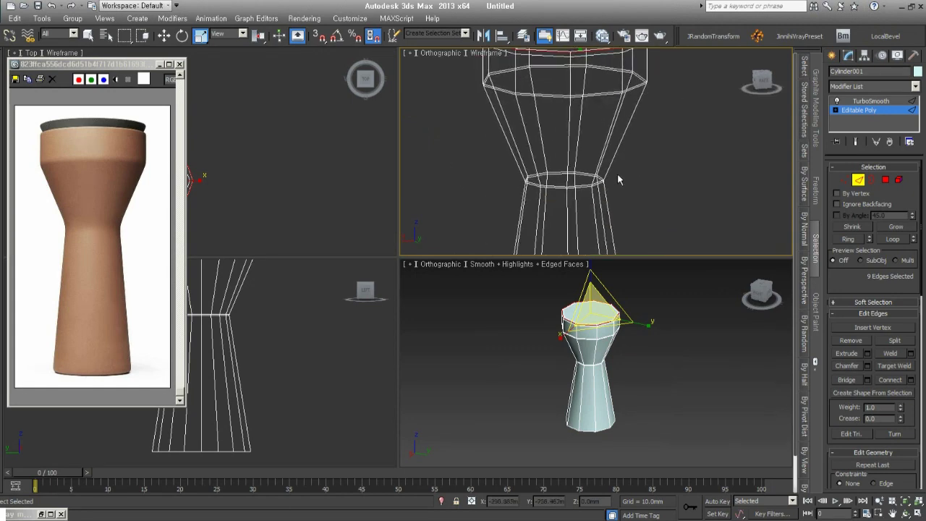
pyautogui.moveTo(595, 193)
pyautogui.mouseDown(button='middle')
pyautogui.moveTo(587, 207)
pyautogui.moveTo(594, 90)
pyautogui.mouseUp(button='middle')
pyautogui.scroll(1, 597, 181)
pyautogui.scroll(1, 599, 180)
pyautogui.click(614, 180)
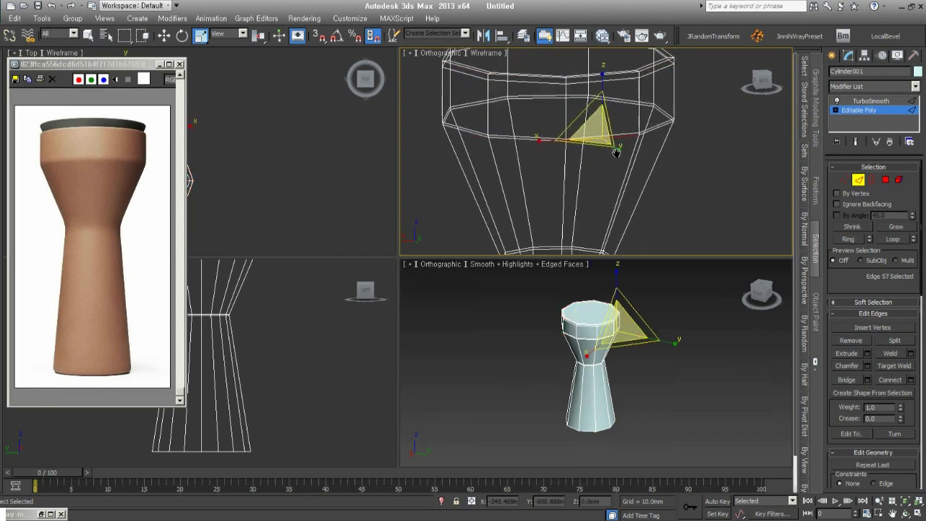
pyautogui.keyDown('ctrl'); pyautogui.doubleClick(592, 198); pyautogui.keyUp('ctrl')
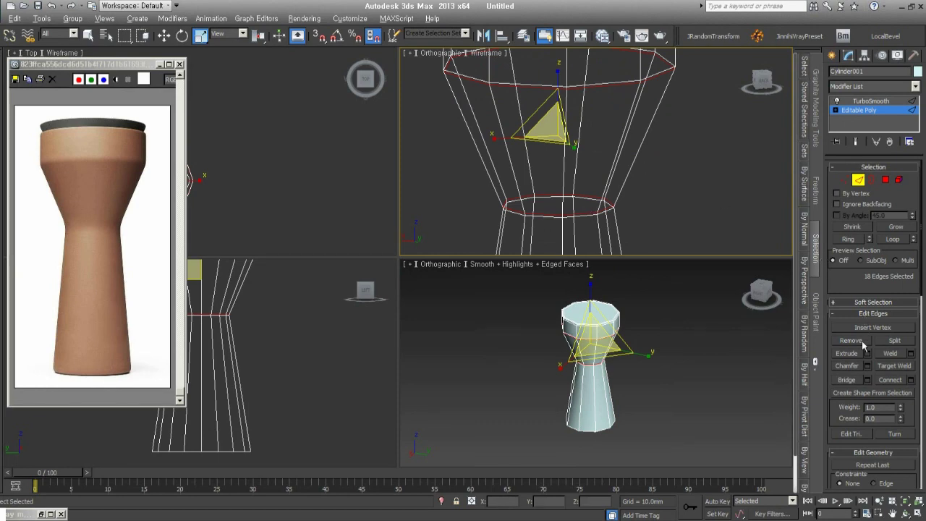
pyautogui.click(657, 156)
pyautogui.moveTo(670, 167); pyautogui.dragTo(640, 147, button='middle')
pyautogui.click(617, 103)
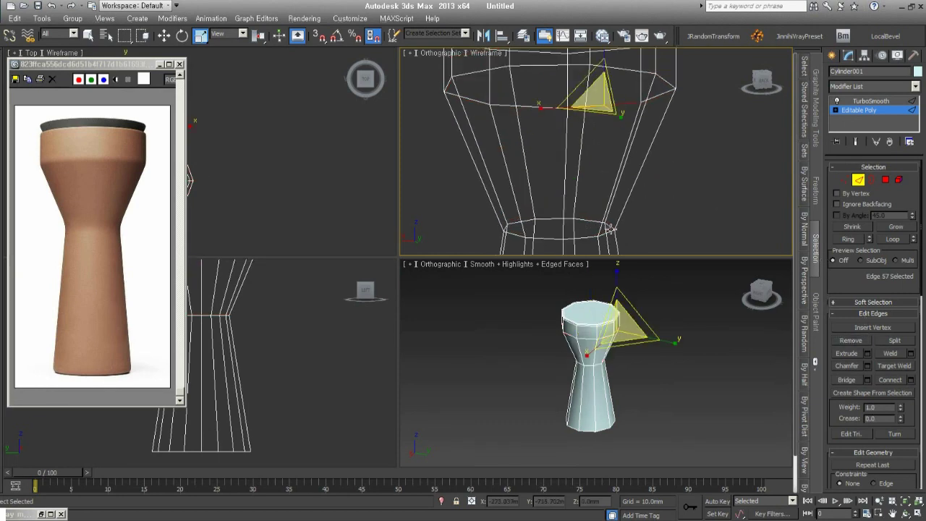
pyautogui.keyDown('ctrl'); pyautogui.click(590, 232); pyautogui.keyUp('ctrl')
pyautogui.hotkey('alt', 'l')
# Extrude both edge loops with 0 height and 3.28 mm width.
pyautogui.rightClick(646, 123)
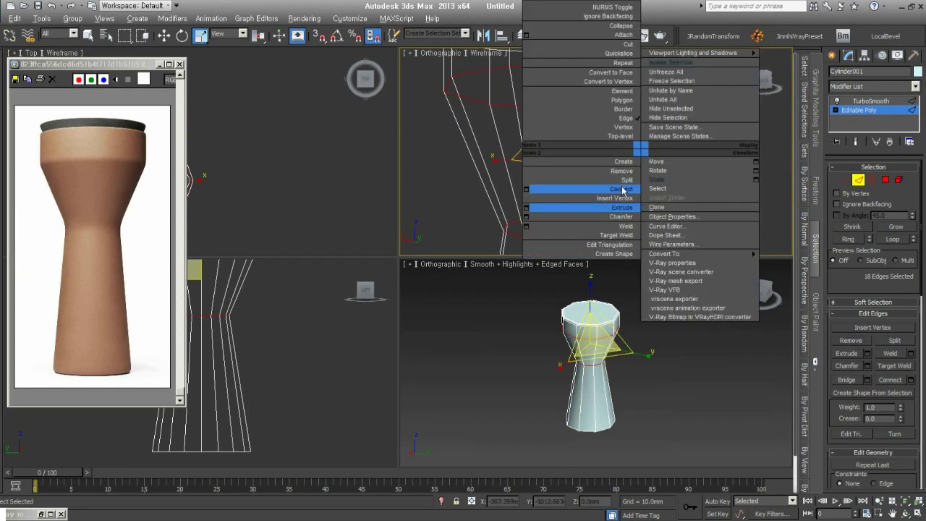
pyautogui.click(535, 212)
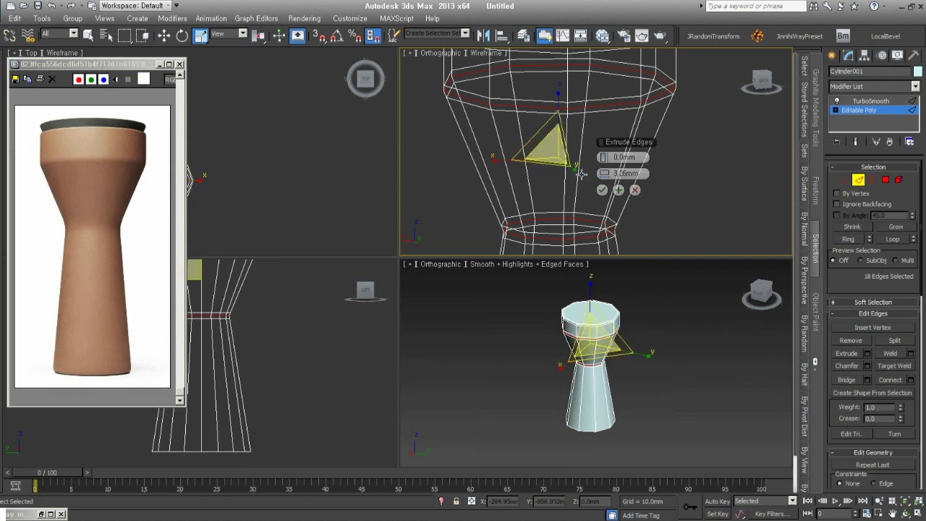
pyautogui.click(667, 221)
# Select the cup's bottom cap polygon and convert it to its border edge loop.
pyautogui.scroll(-3, 655, 180)
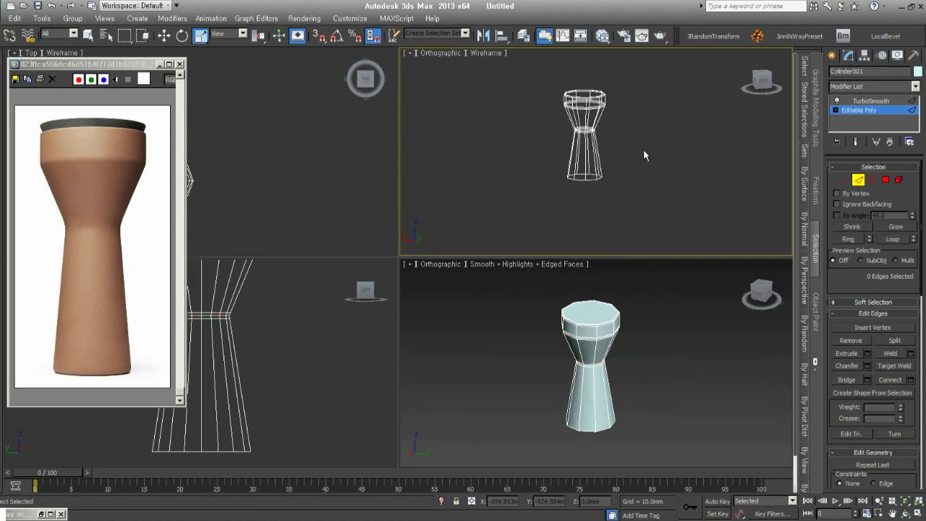
pyautogui.keyDown('alt'); pyautogui.moveTo(644, 149); pyautogui.dragTo(590, 160, button='middle'); pyautogui.keyUp('alt')
pyautogui.scroll(3, 590, 161)
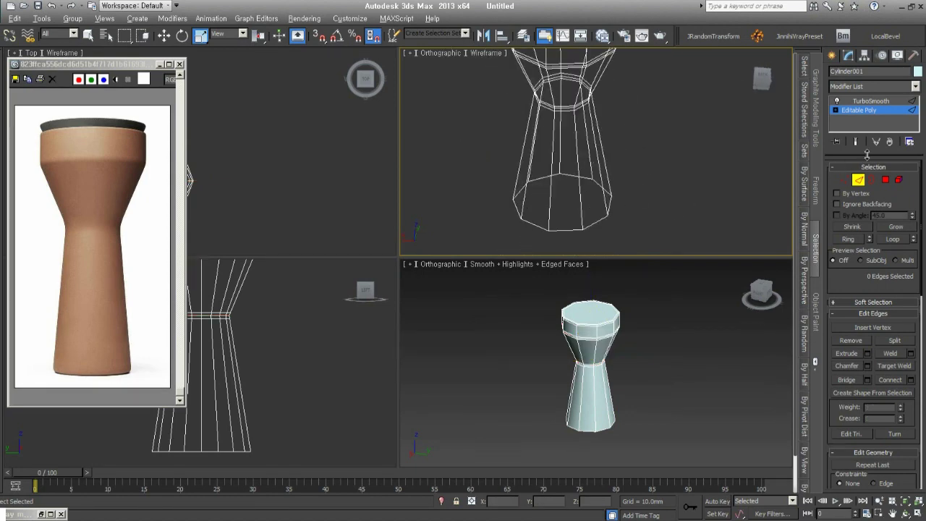
pyautogui.click(886, 180)
pyautogui.click(586, 206)
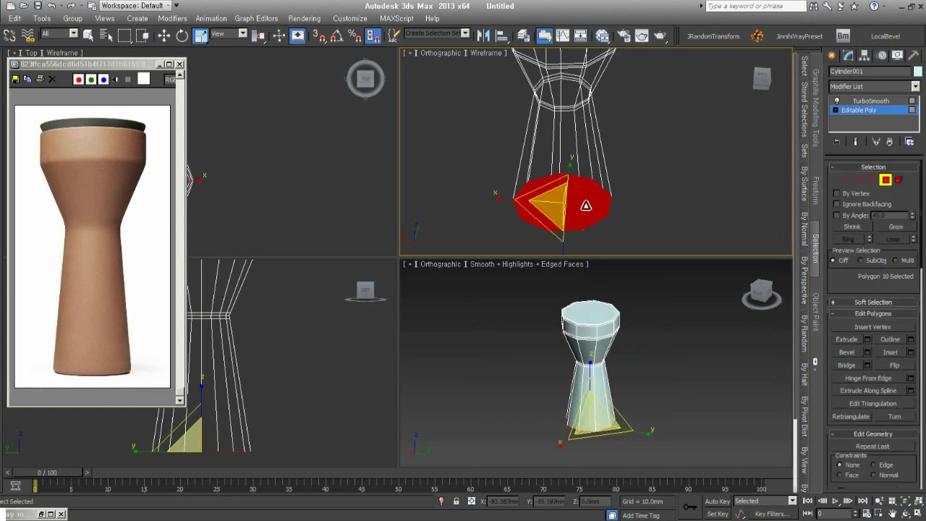
pyautogui.click(859, 180)
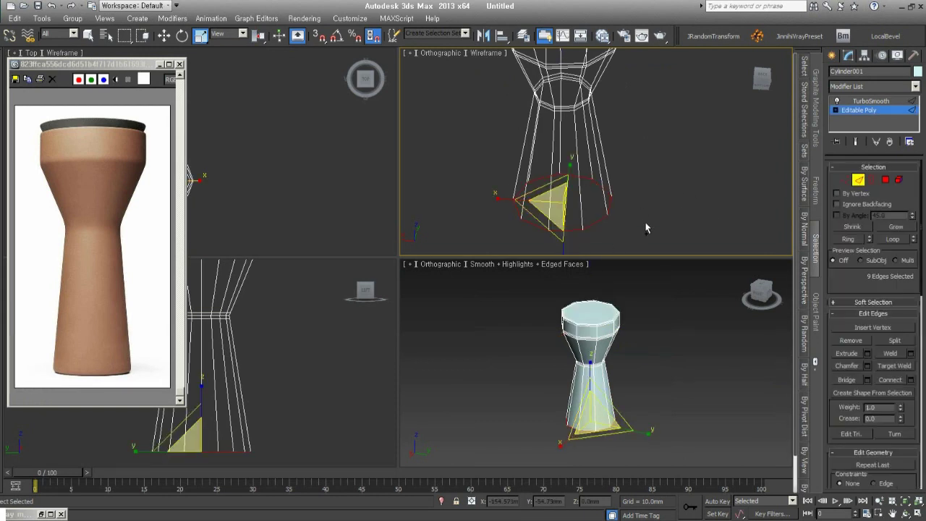
# Extrude the bottom rim edges with 0 height and 3.28 mm width, then deselect.
pyautogui.rightClick(616, 192)
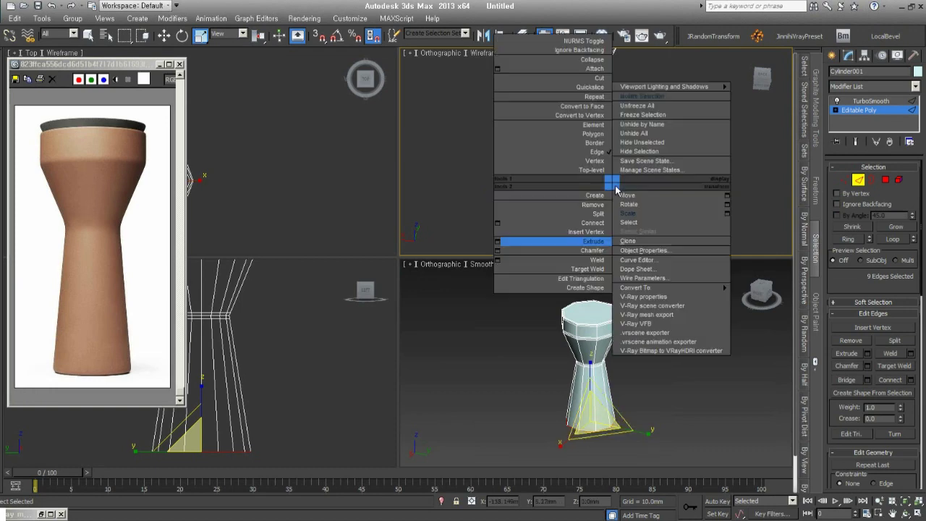
pyautogui.click(498, 242)
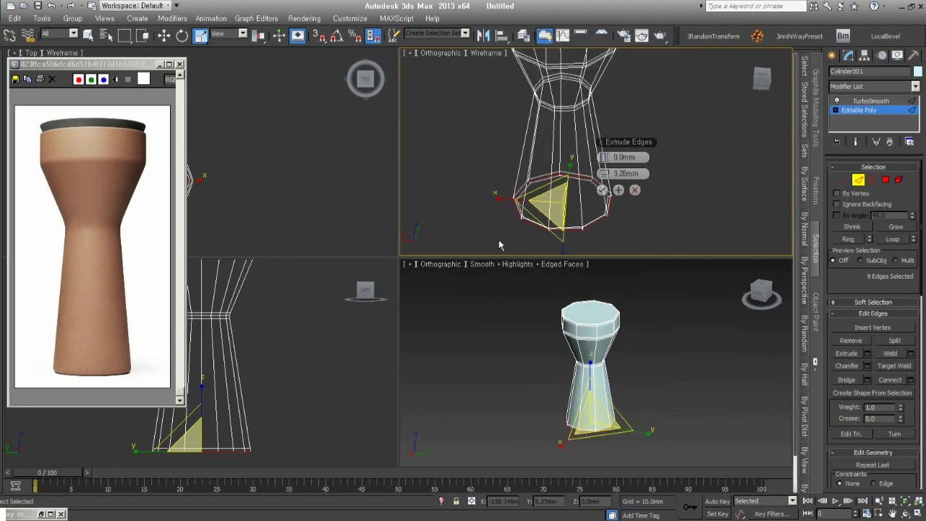
pyautogui.click(602, 189)
pyautogui.click(699, 174)
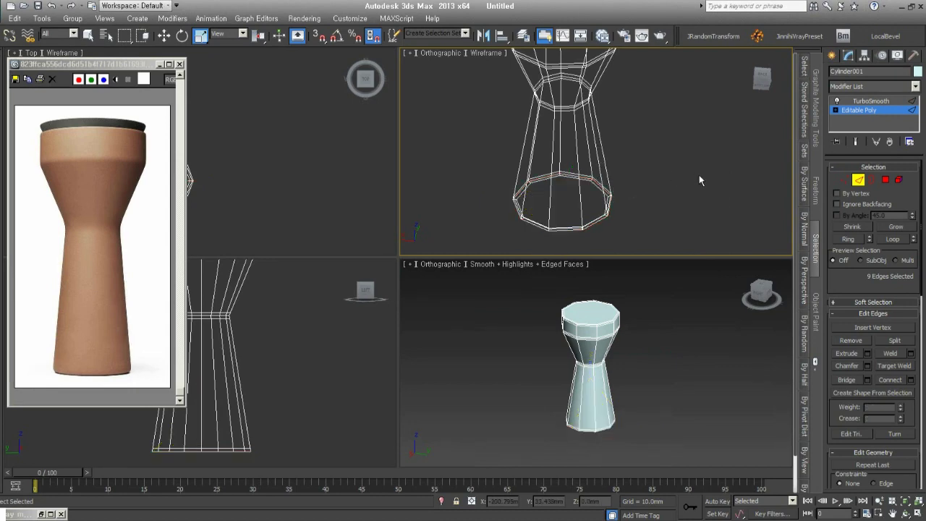
pyautogui.moveTo(597, 128)
pyautogui.keyDown('alt'); pyautogui.mouseDown(button='middle')
pyautogui.moveTo(595, 182)
pyautogui.moveTo(624, 170)
pyautogui.mouseUp(button='middle'); pyautogui.keyUp('alt')
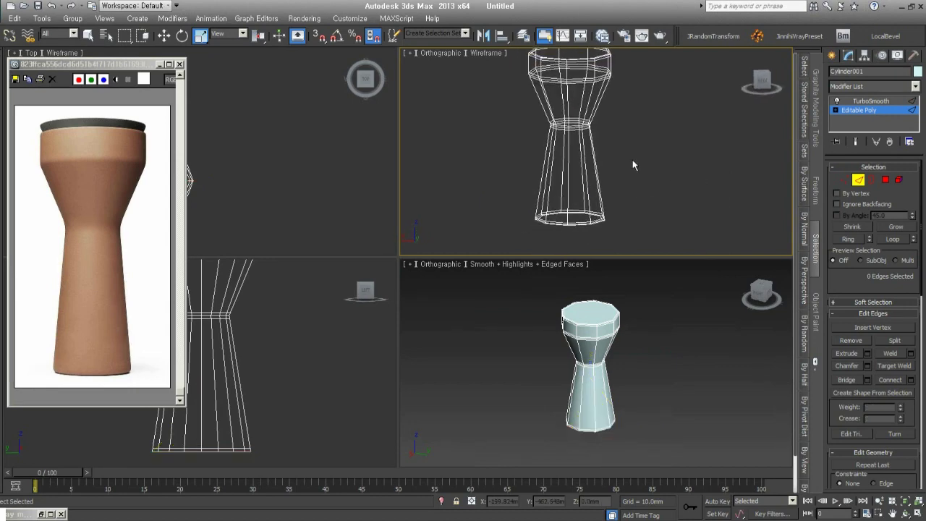
# Go to the TurboSmooth level and view the smoothed cup side-on without edged faces.
pyautogui.click(858, 180)
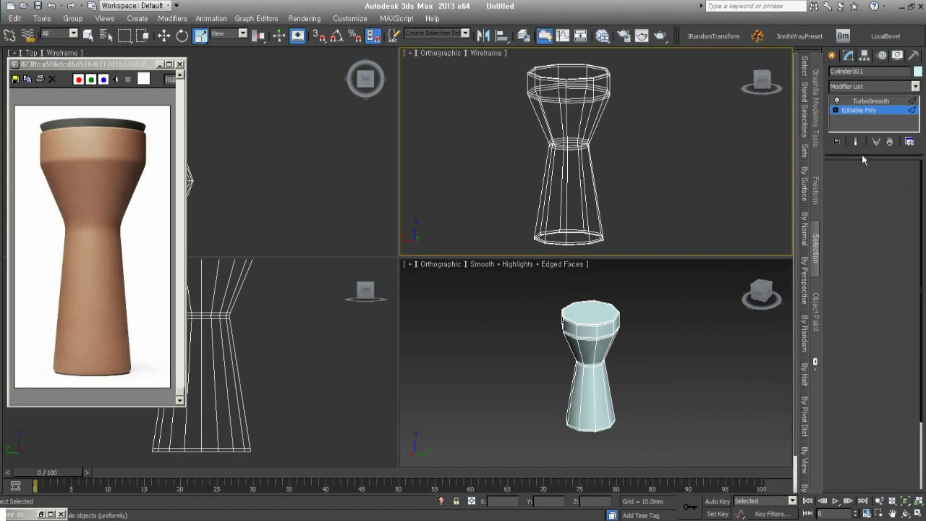
pyautogui.click(869, 102)
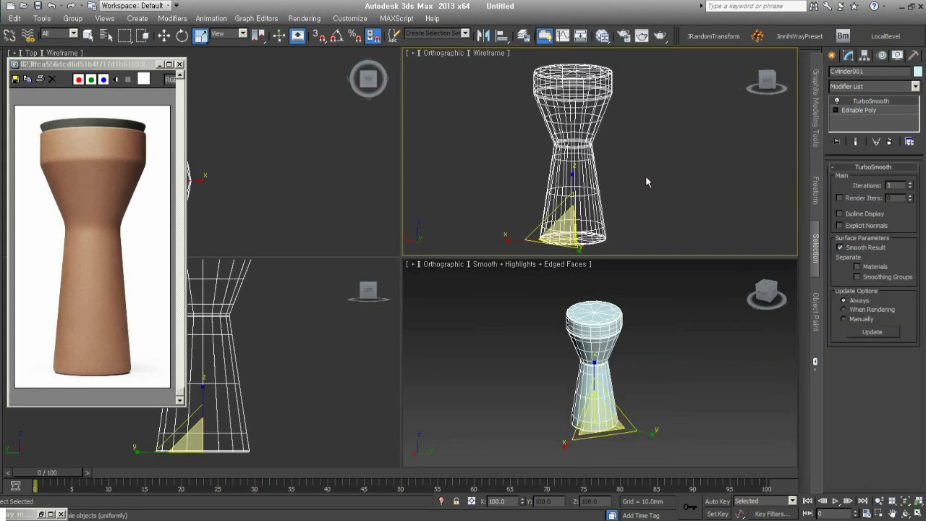
pyautogui.rightClick(627, 341)
pyautogui.press('F4')
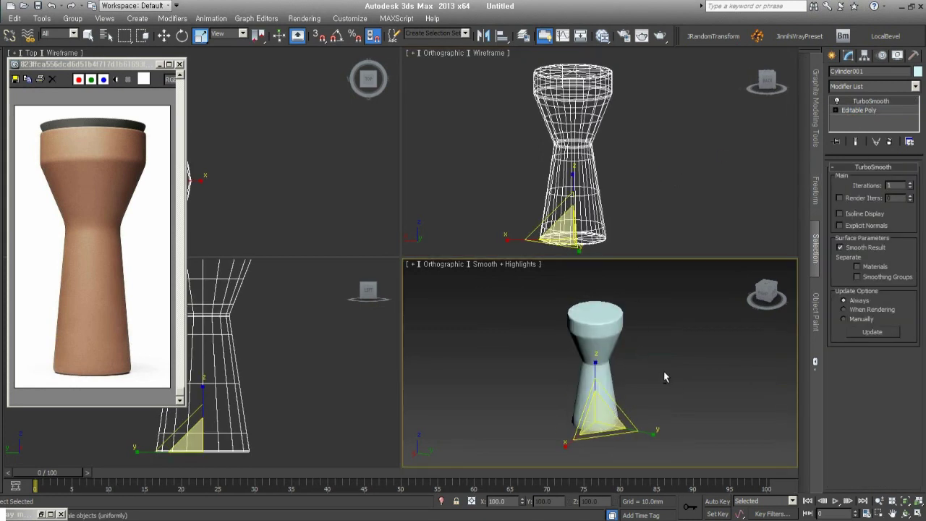
pyautogui.keyDown('alt'); pyautogui.moveTo(664, 371); pyautogui.dragTo(648, 348, button='middle'); pyautogui.keyUp('alt')
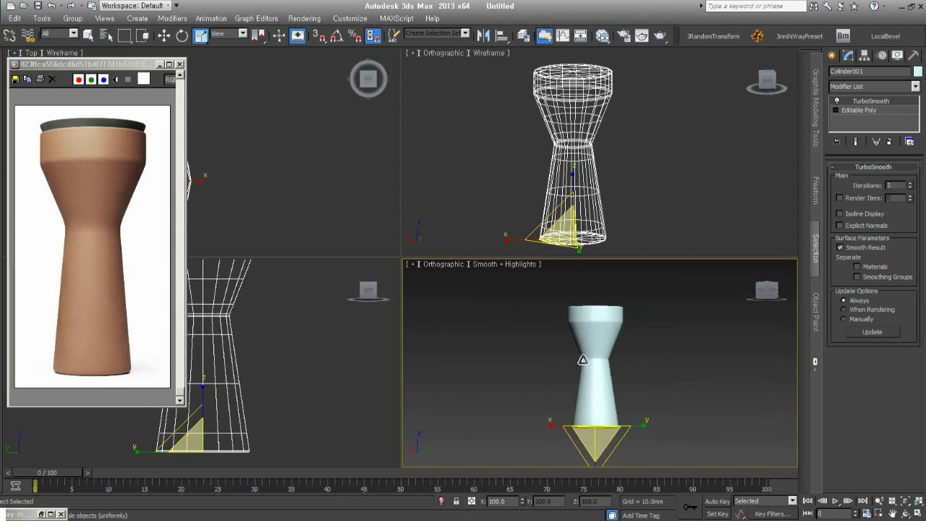
pyautogui.scroll(5, 594, 354)
pyautogui.scroll(-2, 595, 354)
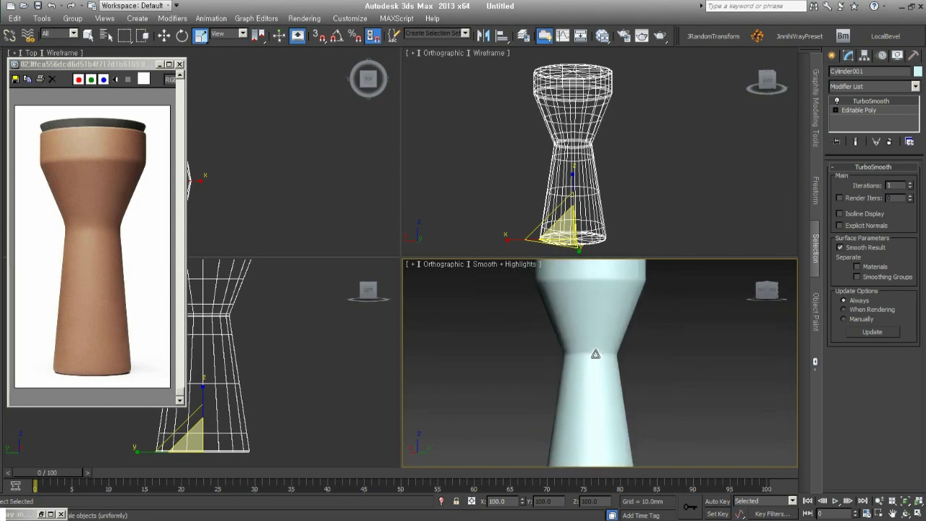
pyautogui.scroll(-2, 596, 354)
pyautogui.scroll(-2, 583, 375)
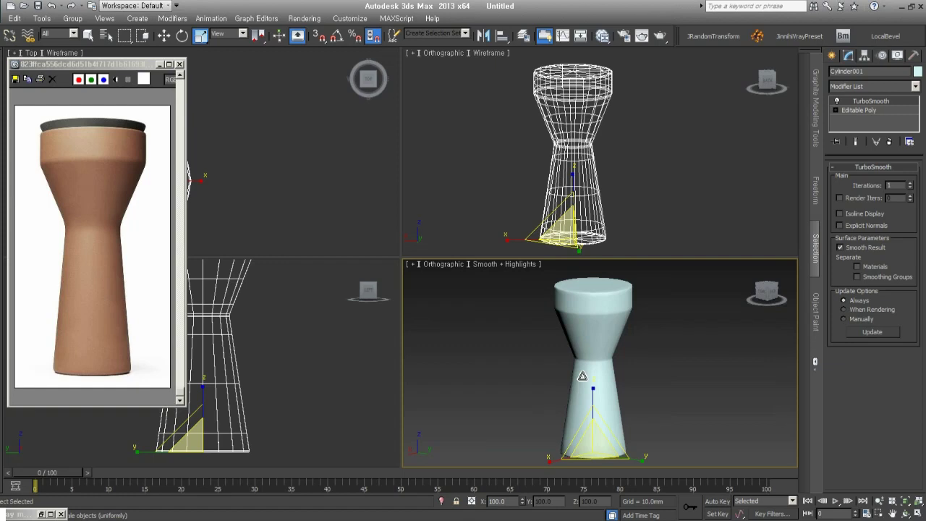
# Turn edged faces back on and zoom onto the top of the smoothed cup.
pyautogui.keyDown('alt'); pyautogui.moveTo(583, 375); pyautogui.dragTo(609, 373, button='middle'); pyautogui.keyUp('alt')
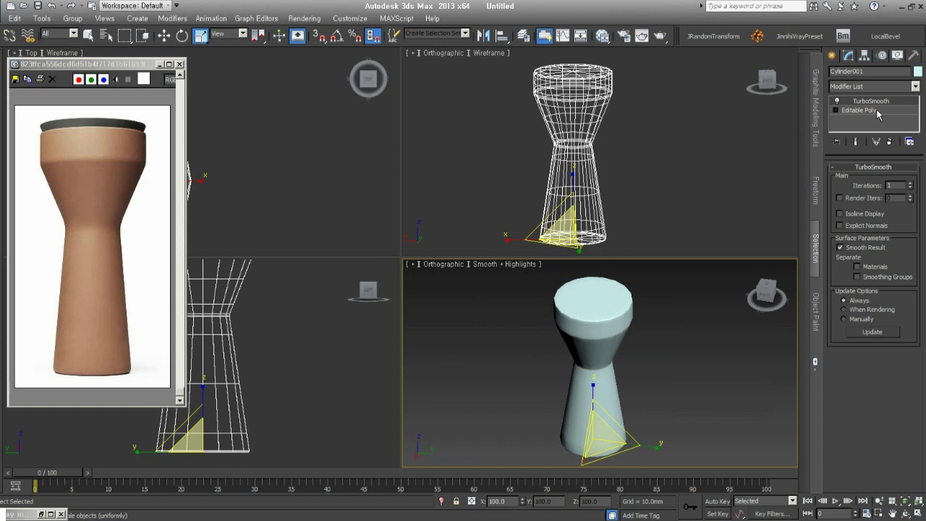
pyautogui.press('F4')
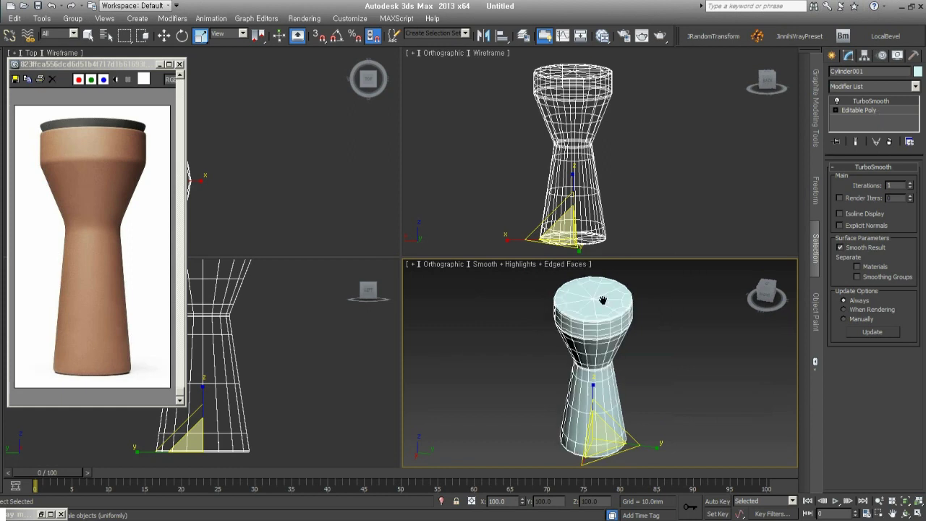
pyautogui.scroll(2, 600, 304)
pyautogui.moveTo(609, 326); pyautogui.dragTo(608, 363, button='middle')
pyautogui.scroll(3, 608, 364)
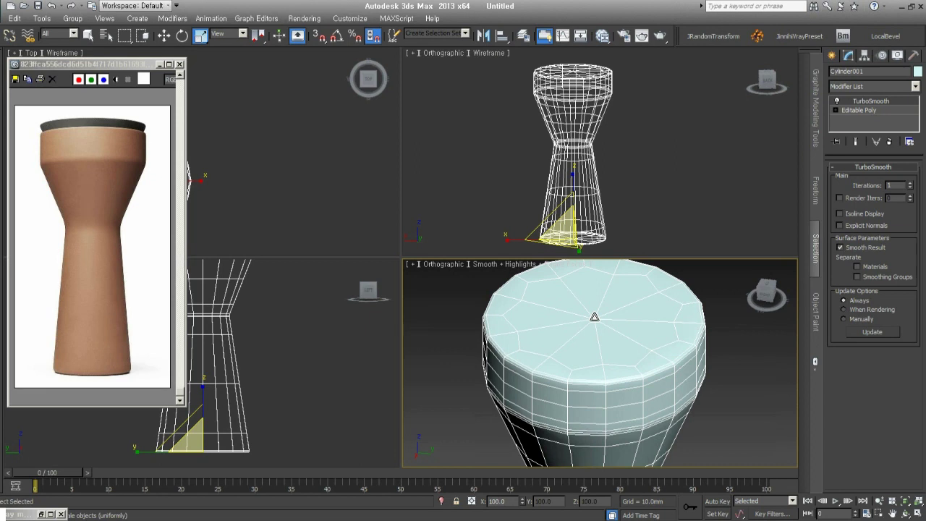
# Set TurboSmooth to 2 iterations, then delete it and enter Polygon mode on Editable Poly.
pyautogui.click(861, 110)
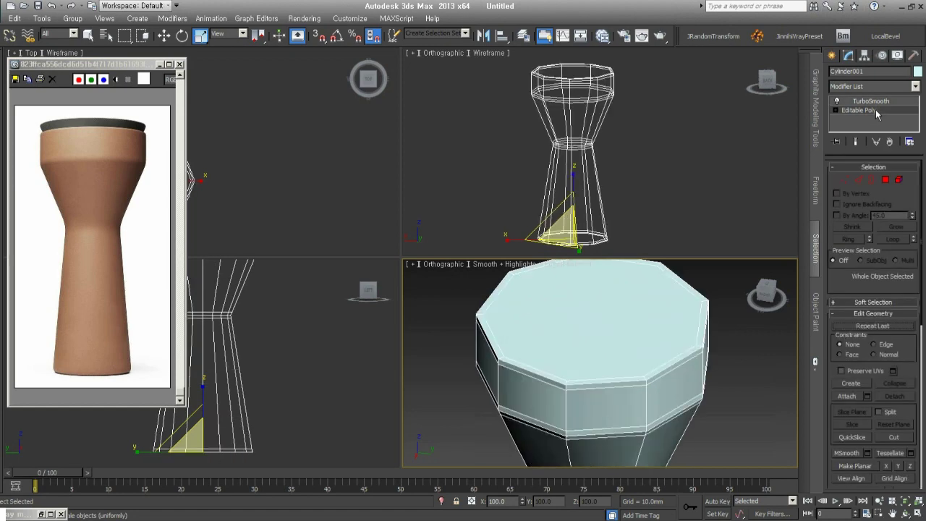
pyautogui.moveTo(767, 294)
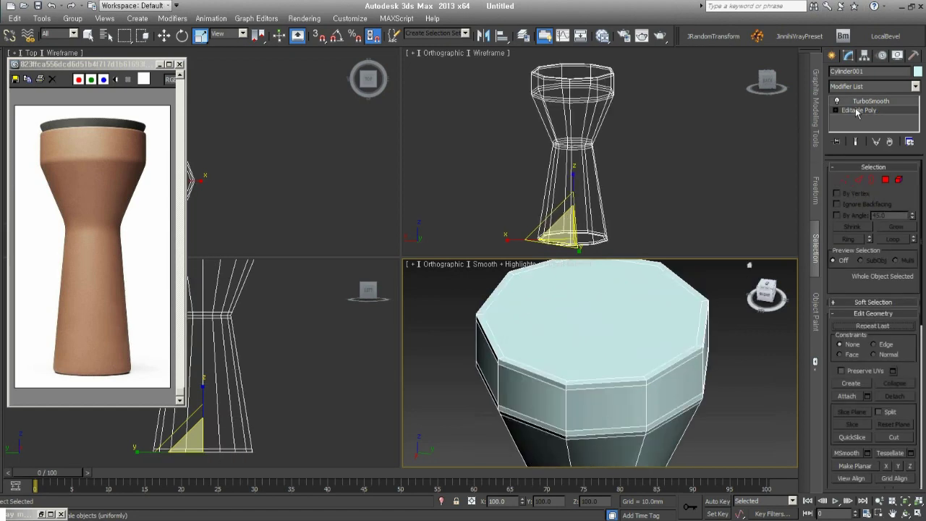
pyautogui.click(861, 101)
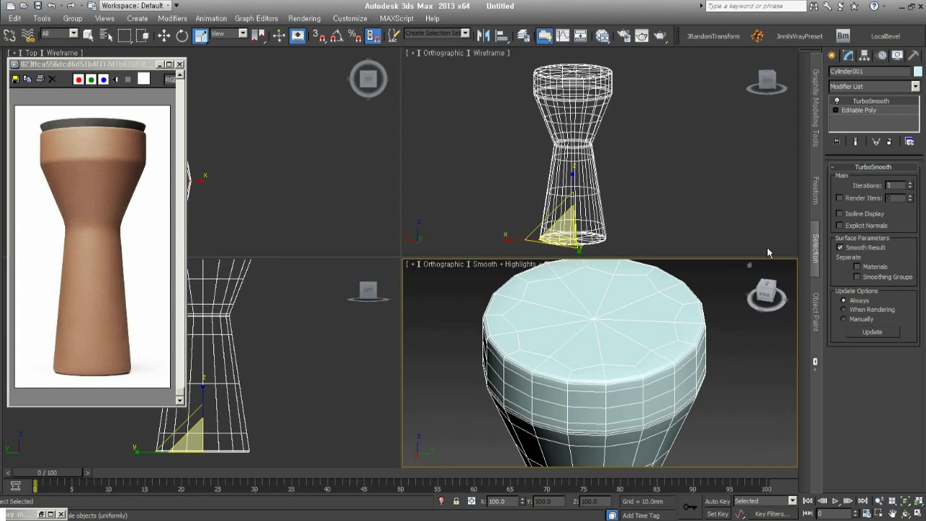
pyautogui.click(911, 185)
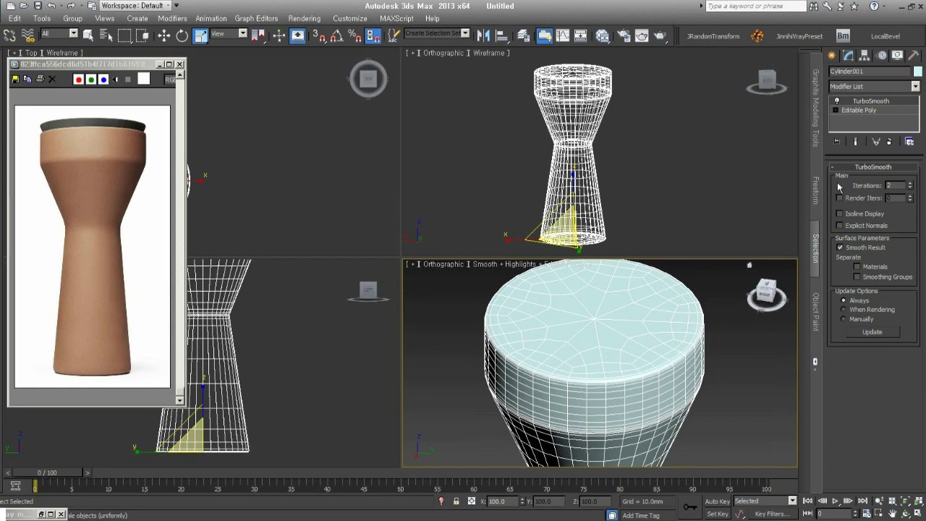
pyautogui.click(888, 142)
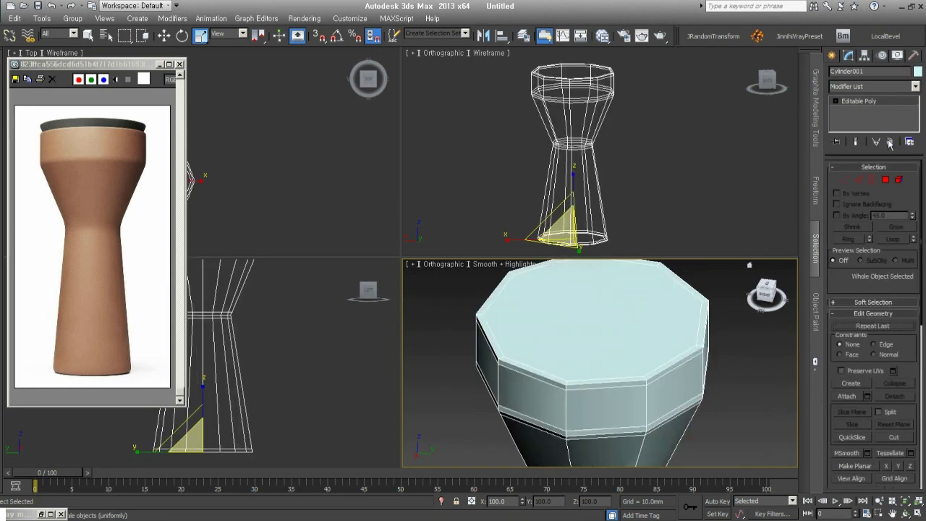
pyautogui.click(886, 179)
# Delete the cup's top cap polygon.
pyautogui.click(641, 329)
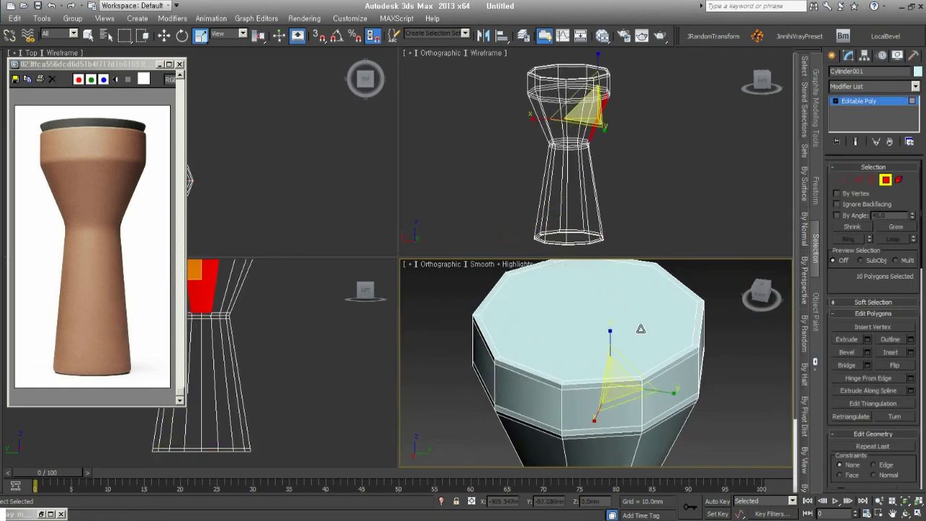
pyautogui.click(640, 329)
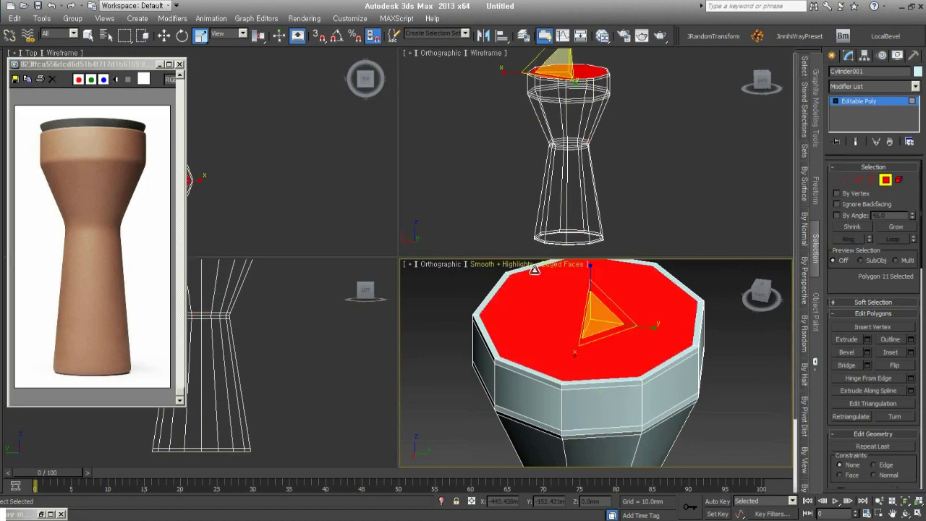
pyautogui.scroll(-2, 681, 339)
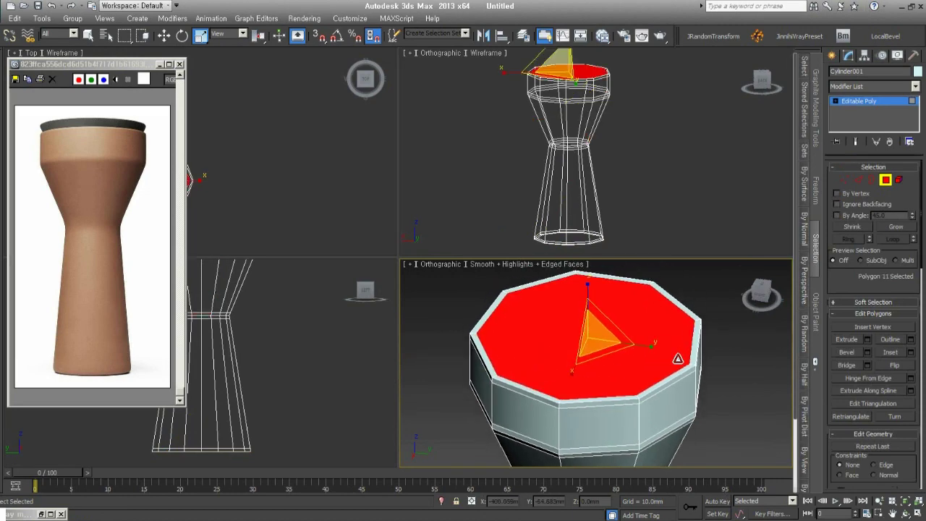
pyautogui.scroll(-2, 676, 352)
pyautogui.press('Delete')
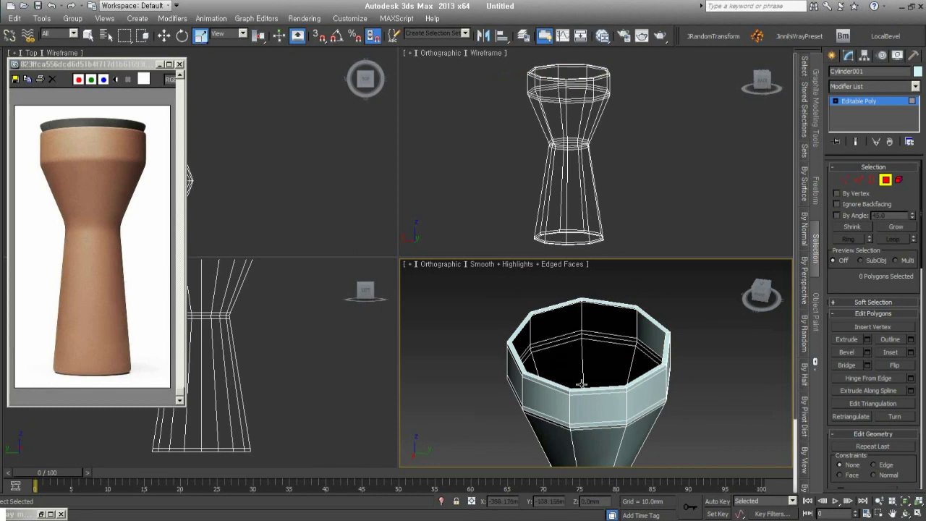
pyautogui.moveTo(607, 413)
pyautogui.mouseDown(button='middle')
pyautogui.moveTo(602, 314)
pyautogui.moveTo(607, 449)
pyautogui.mouseUp(button='middle')
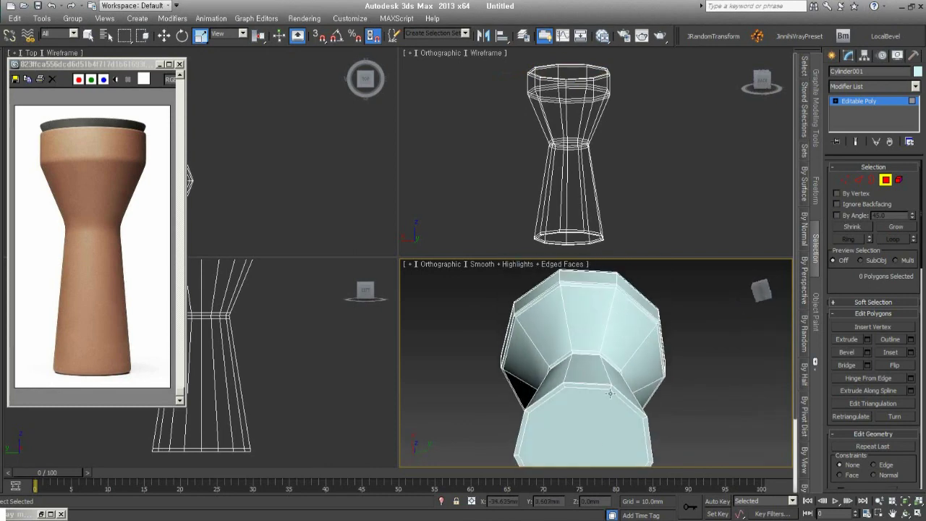
# Delete the bottom cap polygon and leave Polygon mode.
pyautogui.click(607, 450)
pyautogui.click(564, 438)
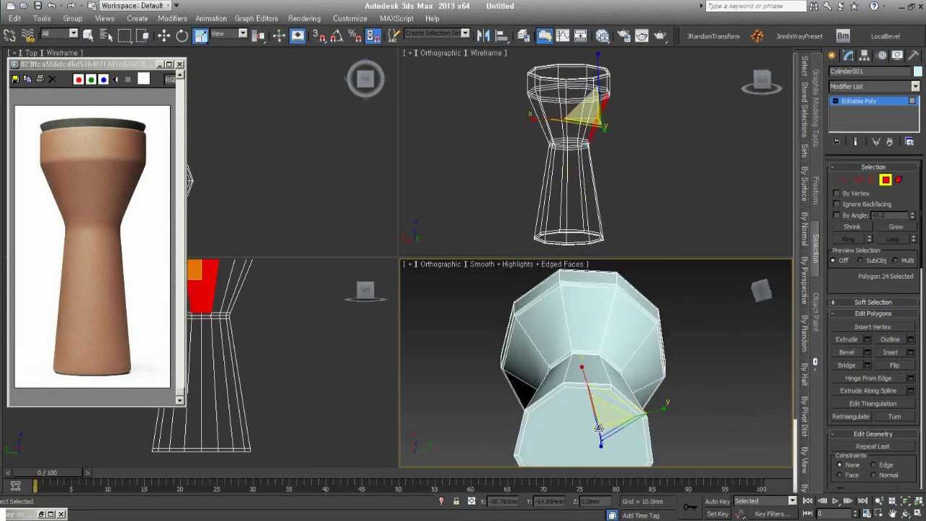
pyautogui.click(564, 438)
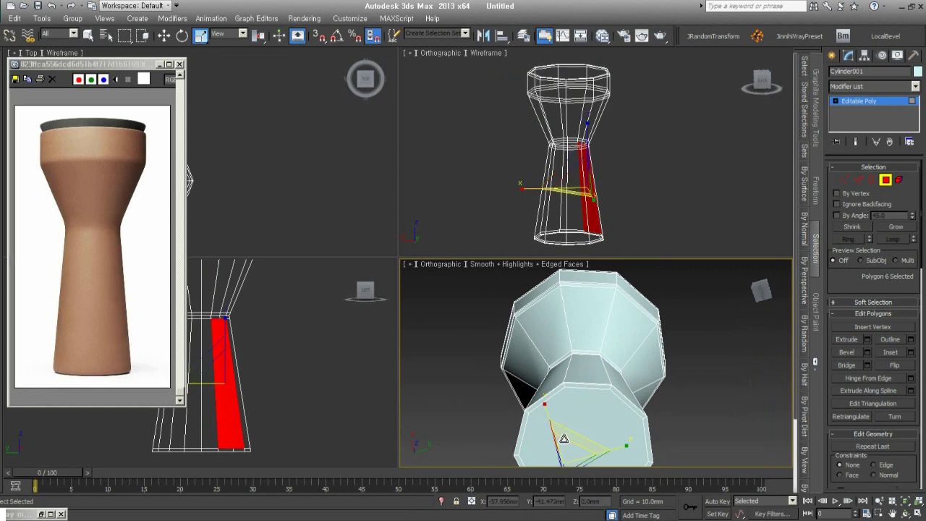
pyautogui.click(564, 439)
pyautogui.press('Delete')
pyautogui.moveTo(634, 384)
pyautogui.keyDown('alt'); pyautogui.mouseDown(button='middle')
pyautogui.moveTo(624, 354)
pyautogui.moveTo(624, 379)
pyautogui.mouseUp(button='middle'); pyautogui.keyUp('alt')
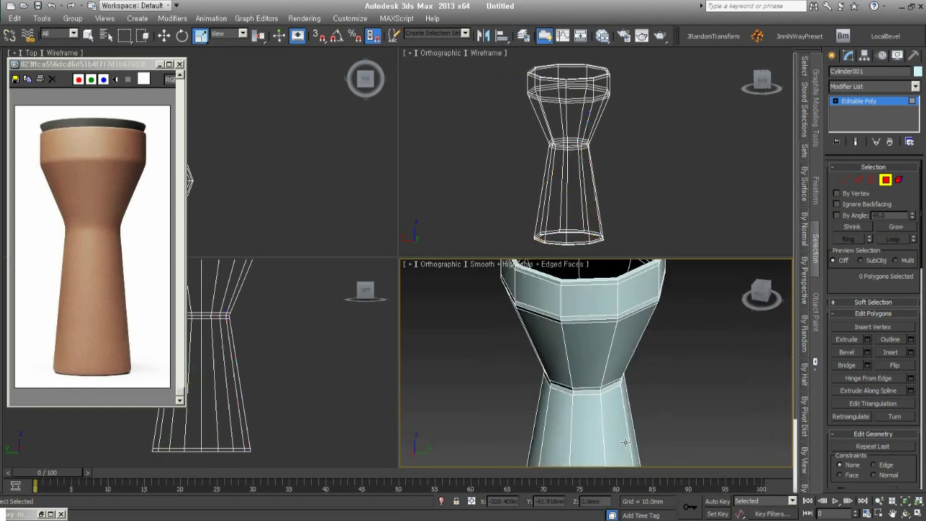
pyautogui.click(886, 180)
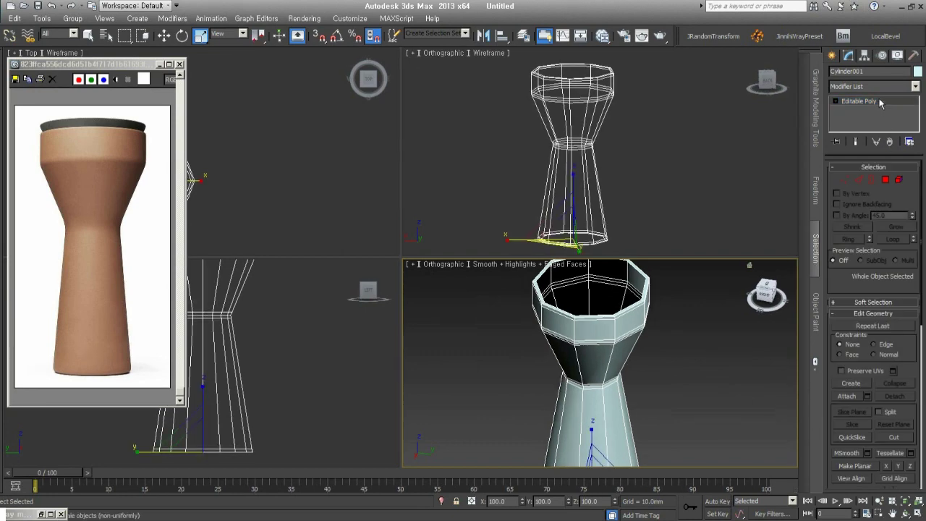
# Apply TurboSmooth at 2 iterations with edged faces hidden, checking the cup from above and below.
pyautogui.hotkey('ctrl', 't')
pyautogui.moveTo(638, 333); pyautogui.dragTo(642, 347, button='middle')
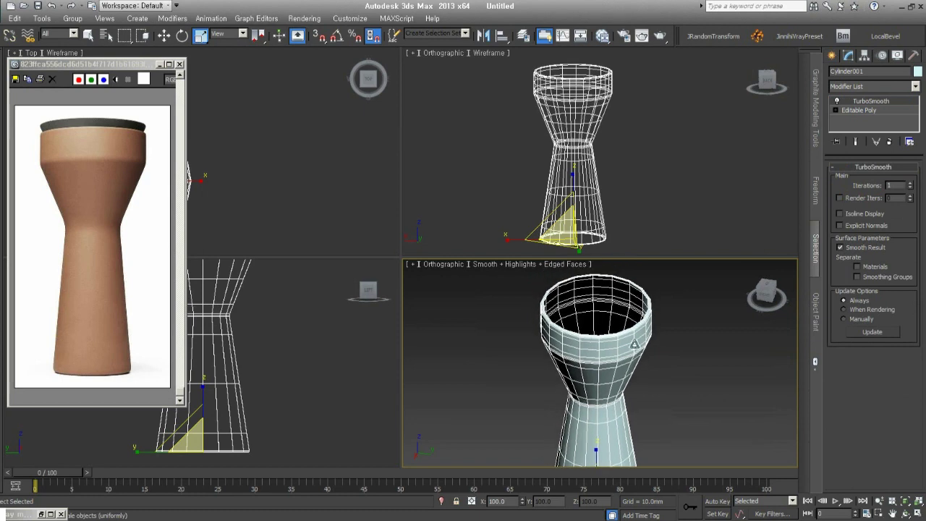
pyautogui.click(911, 184)
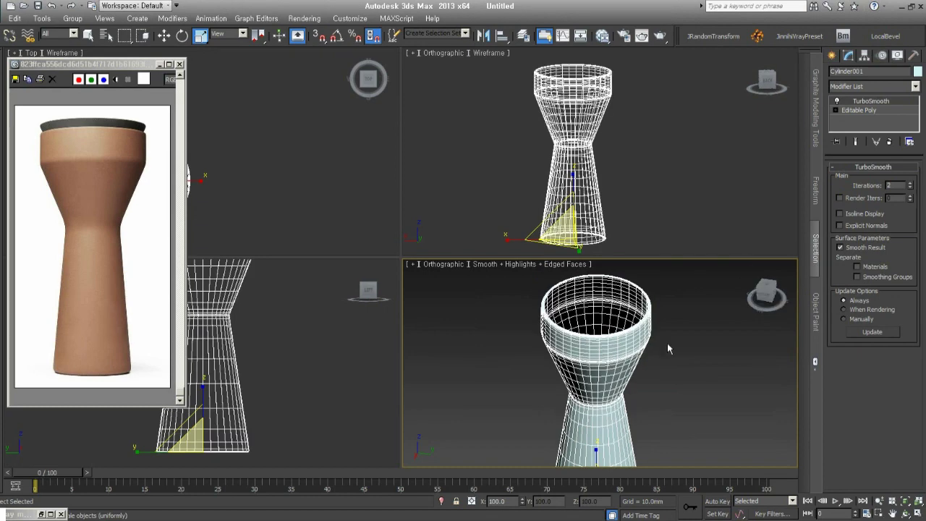
pyautogui.press('F4')
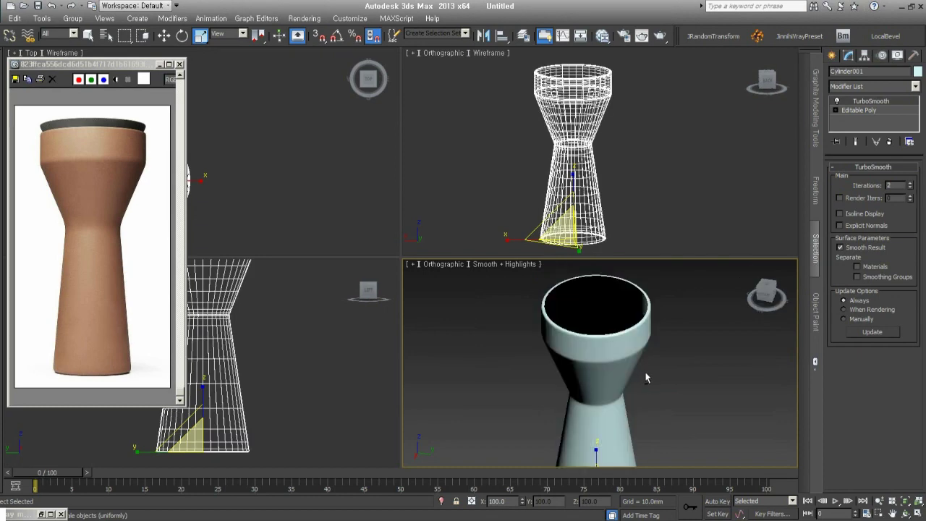
pyautogui.moveTo(647, 377)
pyautogui.keyDown('alt'); pyautogui.mouseDown(button='middle')
pyautogui.moveTo(597, 328)
pyautogui.moveTo(623, 337)
pyautogui.moveTo(623, 296)
pyautogui.moveTo(620, 362)
pyautogui.mouseUp(button='middle'); pyautogui.keyUp('alt')
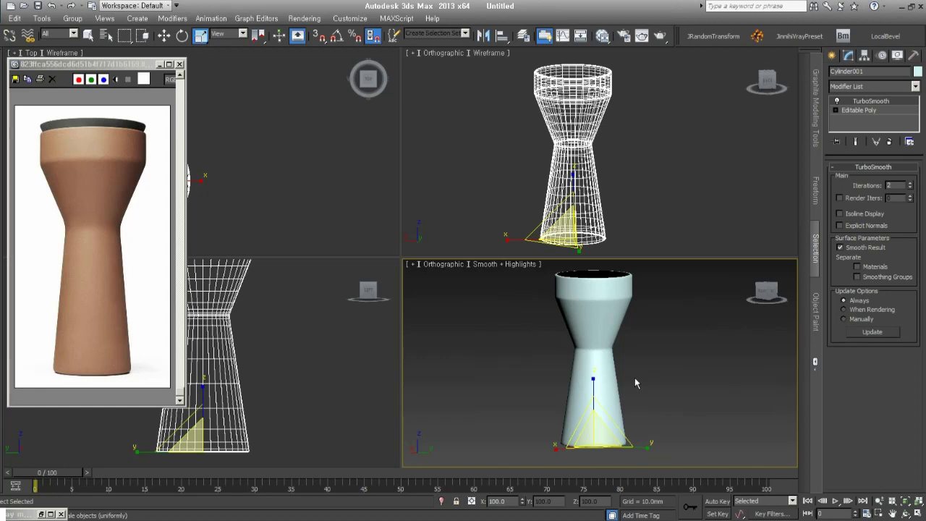
pyautogui.keyDown('alt'); pyautogui.moveTo(614, 444); pyautogui.dragTo(605, 413, button='middle'); pyautogui.keyUp('alt')
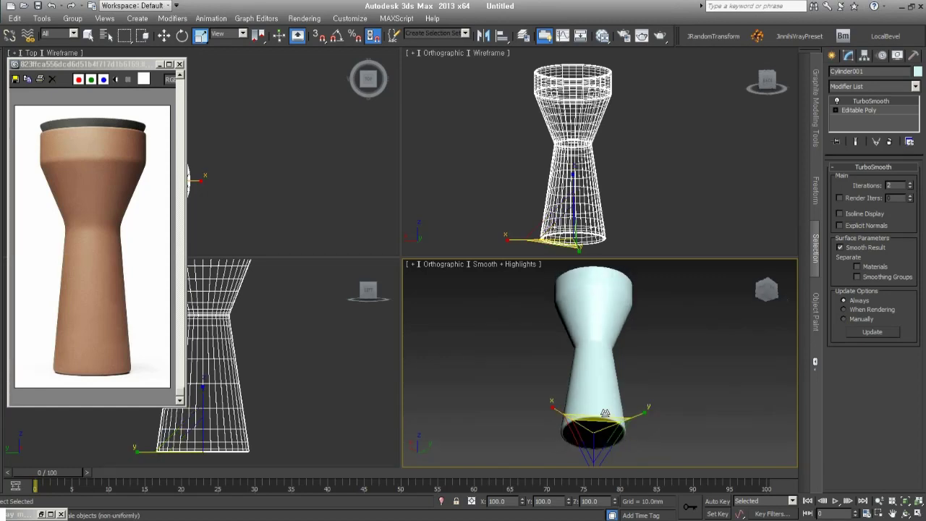
pyautogui.keyDown('alt'); pyautogui.moveTo(637, 372); pyautogui.dragTo(644, 415, button='middle'); pyautogui.keyUp('alt')
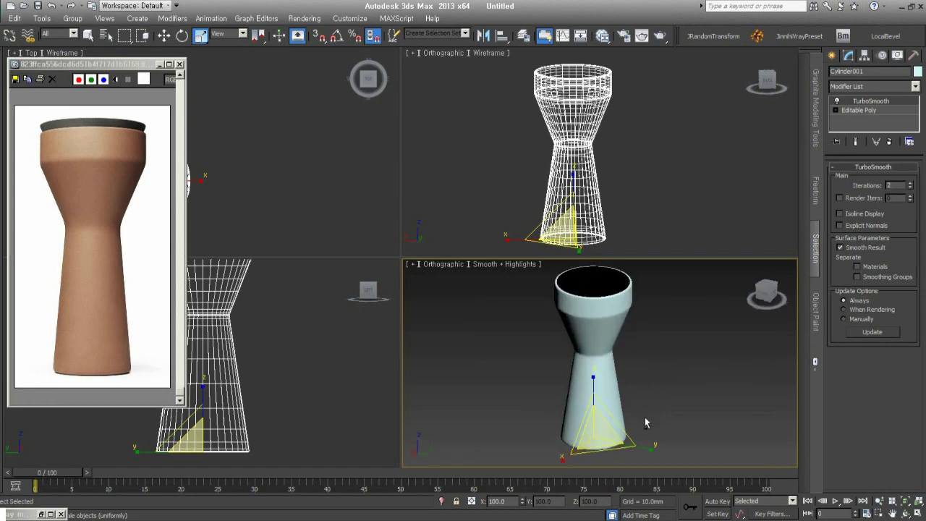
pyautogui.moveTo(624, 358); pyautogui.dragTo(627, 406, button='middle')
pyautogui.scroll(2, 629, 408)
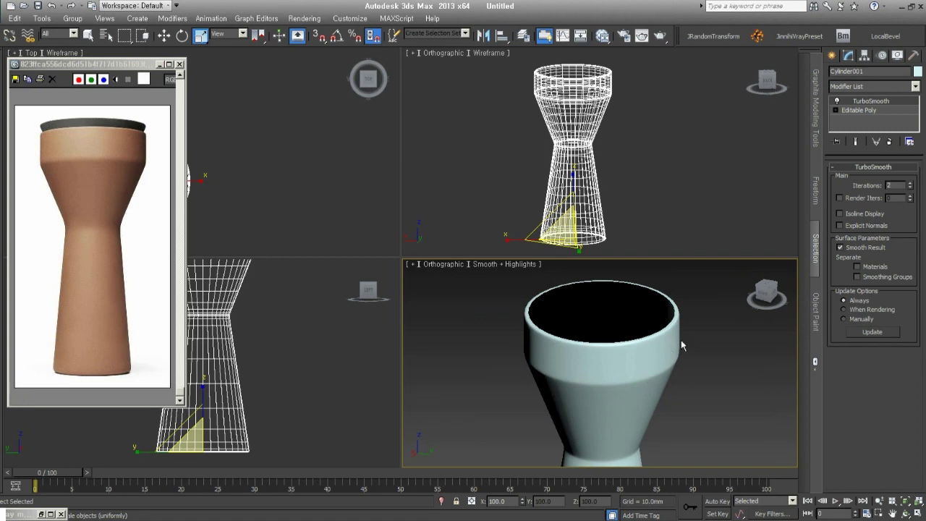
# Add an Edit Poly modifier above TurboSmooth and select the cup's top border.
pyautogui.click(865, 88)
pyautogui.scroll(-3, 874, 170)
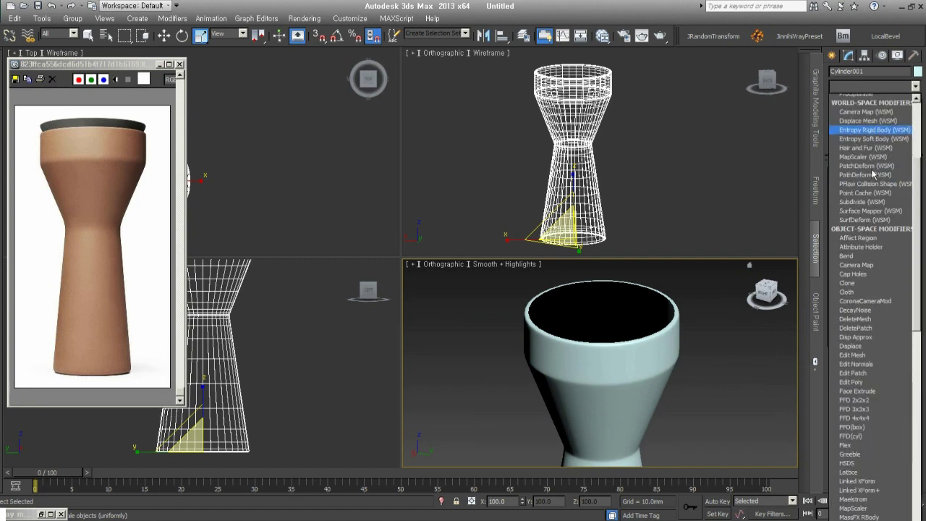
pyautogui.scroll(-3, 873, 173)
pyautogui.scroll(-5, 873, 174)
pyautogui.scroll(-3, 873, 189)
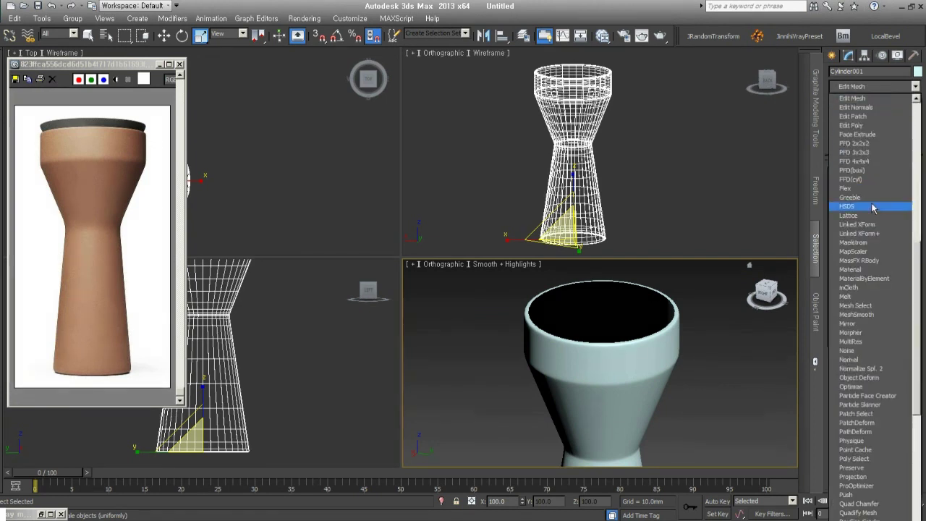
pyautogui.click(868, 126)
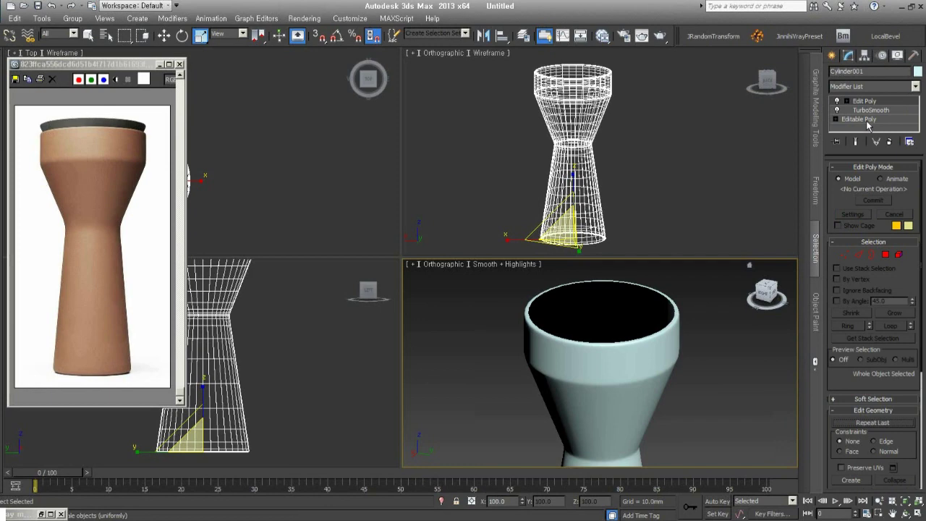
pyautogui.click(872, 254)
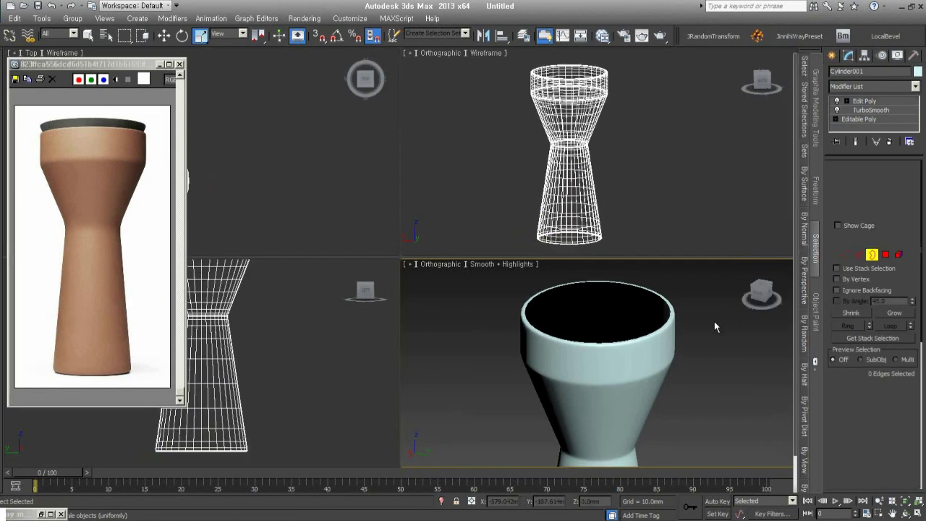
pyautogui.click(665, 319)
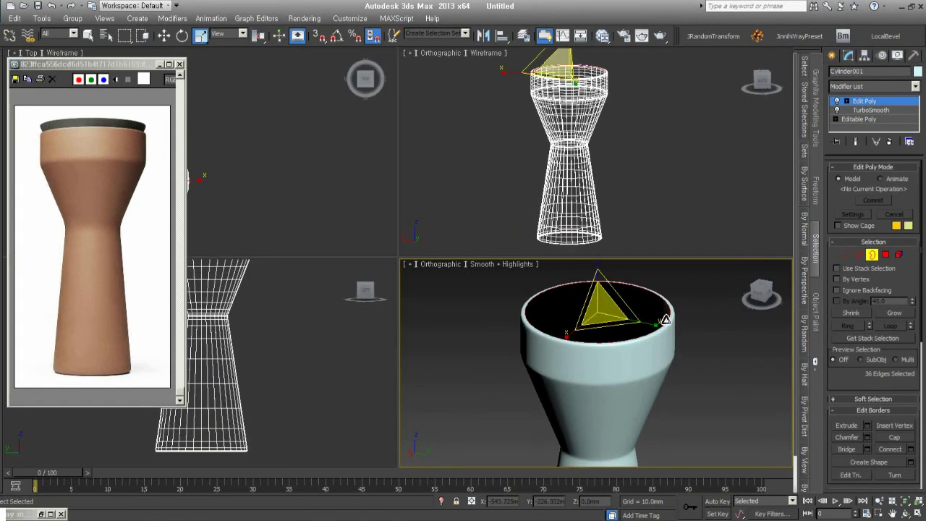
# Shift-scale the top border inward to inset a shrinking ring of faces.
pyautogui.press('F4')
pyautogui.moveTo(666, 319)
pyautogui.keyDown('alt'); pyautogui.mouseDown(button='middle')
pyautogui.moveTo(626, 340)
pyautogui.moveTo(620, 368)
pyautogui.mouseUp(button='middle'); pyautogui.keyUp('alt')
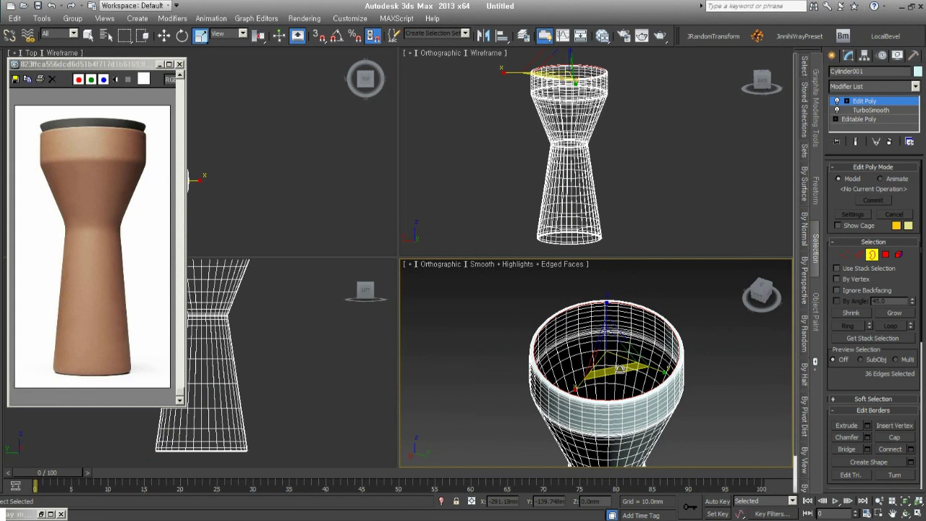
pyautogui.moveTo(620, 367)
pyautogui.keyDown('shift'); pyautogui.mouseDown()
pyautogui.moveTo(597, 319)
pyautogui.moveTo(581, 328)
pyautogui.mouseUp(); pyautogui.keyUp('shift')
pyautogui.moveTo(622, 384); pyautogui.dragTo(623, 373)
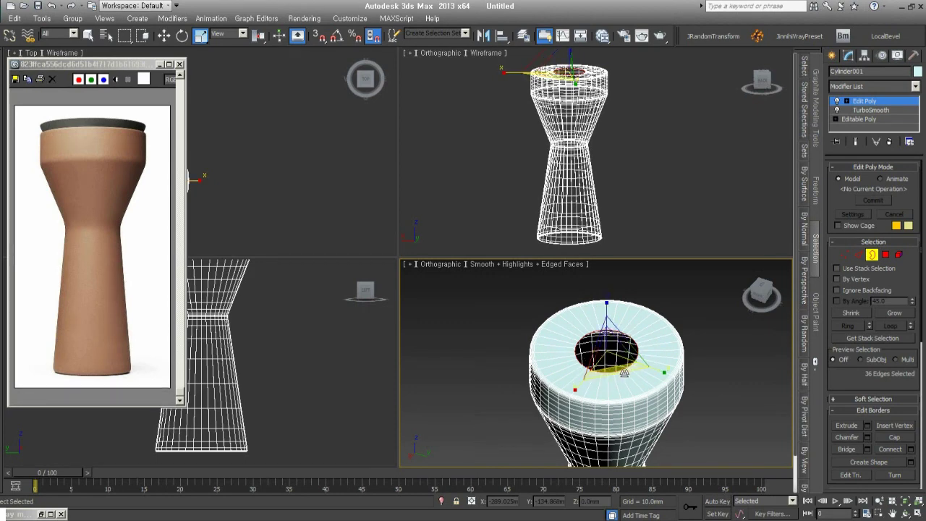
pyautogui.moveTo(624, 373); pyautogui.dragTo(623, 331)
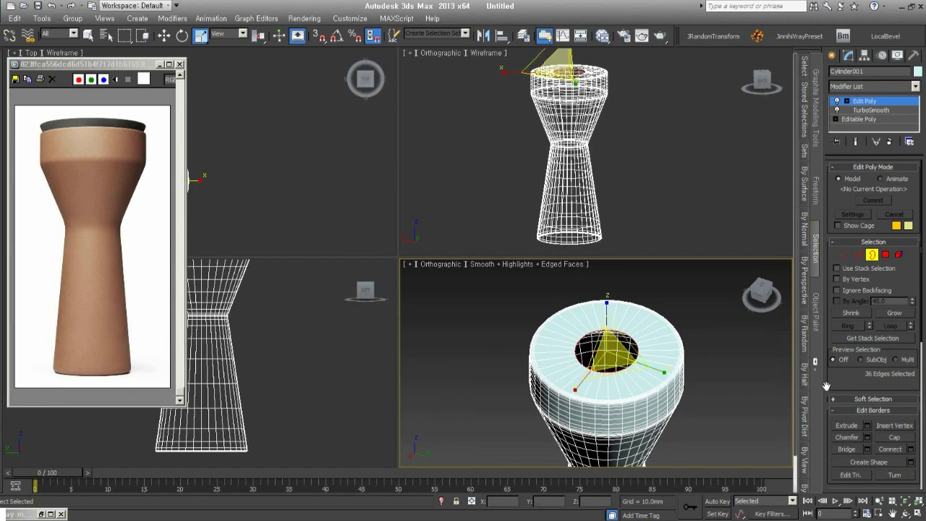
pyautogui.moveTo(827, 385); pyautogui.dragTo(859, 215)
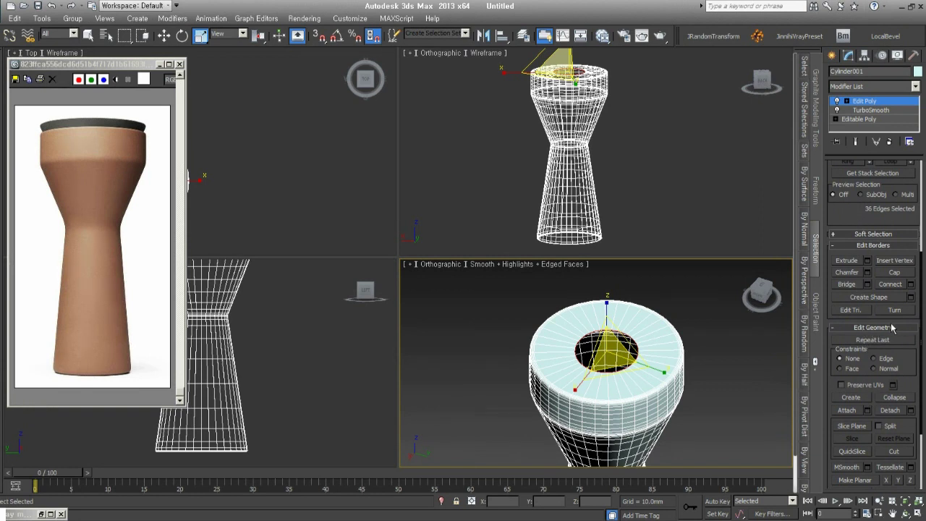
# Collapse the inner border to a single point, closing the top.
pyautogui.click(901, 401)
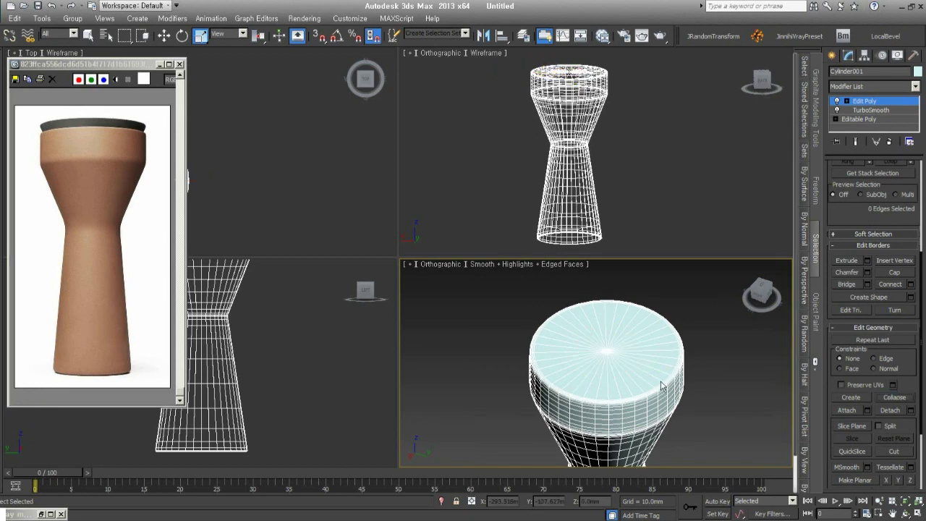
pyautogui.scroll(-3, 683, 390)
pyautogui.moveTo(657, 379)
pyautogui.mouseDown(button='middle')
pyautogui.moveTo(636, 346)
pyautogui.moveTo(628, 391)
pyautogui.moveTo(611, 405)
pyautogui.moveTo(629, 384)
pyautogui.moveTo(622, 317)
pyautogui.moveTo(631, 377)
pyautogui.mouseUp(button='middle')
pyautogui.press('F4')
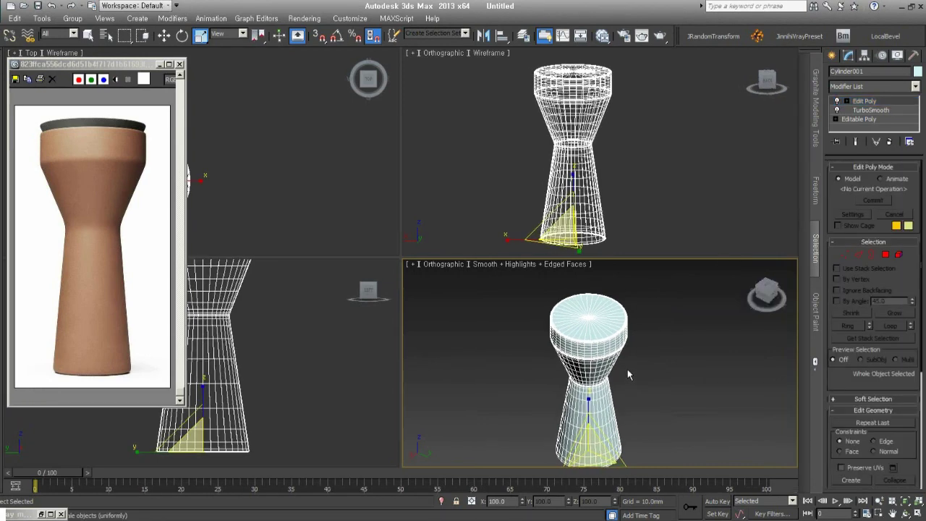
# Hide edged faces and orbit to a level, front-on view of the vase.
pyautogui.press('F4')
pyautogui.keyDown('alt'); pyautogui.moveTo(625, 394); pyautogui.dragTo(613, 358, button='middle'); pyautogui.keyUp('alt')
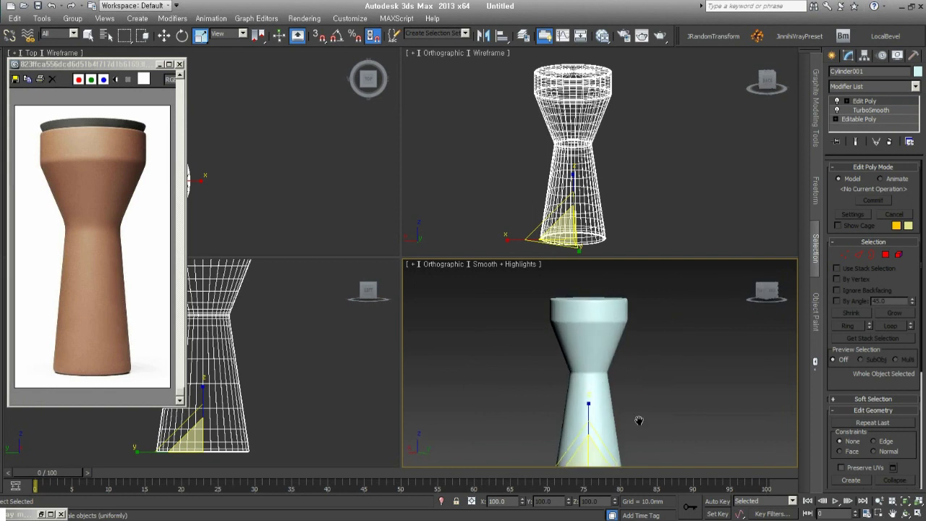
pyautogui.scroll(-3, 613, 359)
pyautogui.keyDown('alt'); pyautogui.moveTo(600, 408); pyautogui.dragTo(589, 417, button='middle'); pyautogui.keyUp('alt')
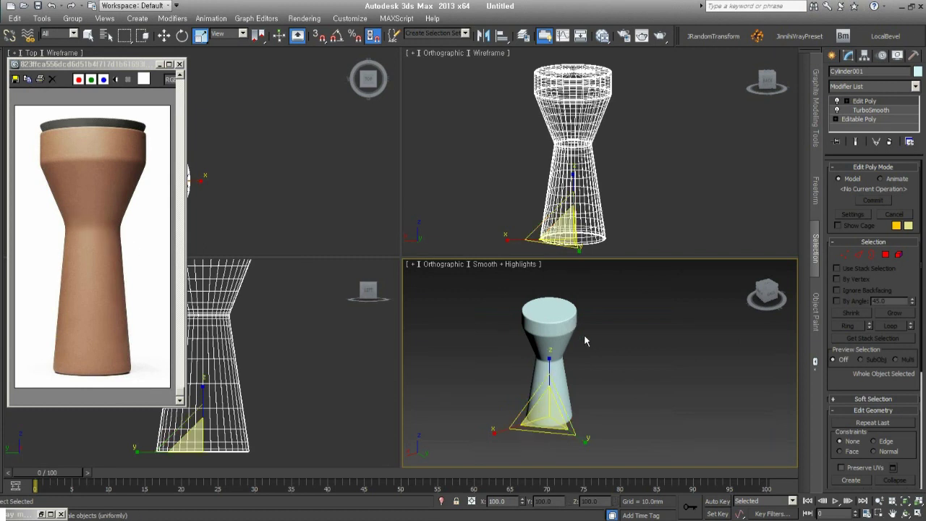
pyautogui.keyDown('alt'); pyautogui.moveTo(565, 357); pyautogui.dragTo(561, 329, button='middle'); pyautogui.keyUp('alt')
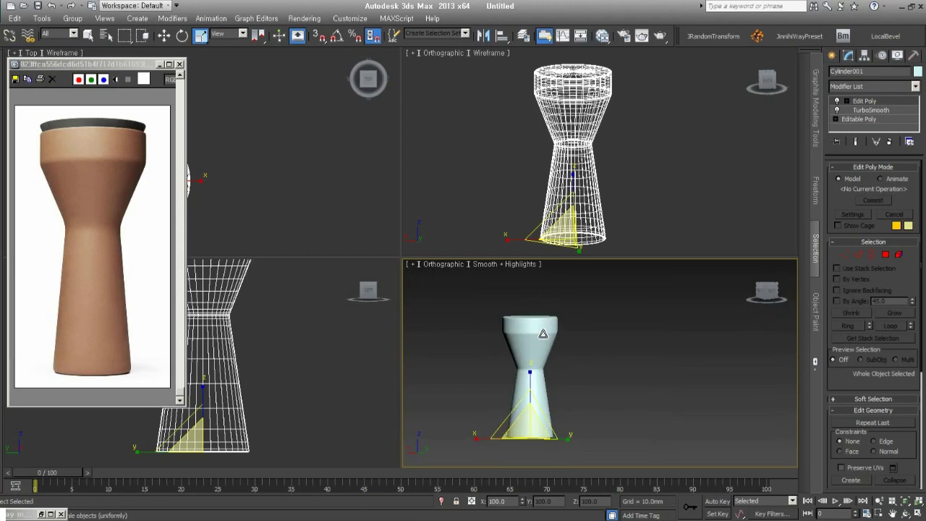
# Switch to the base Editable Poly level and zoom onto the waist with edged faces shown.
pyautogui.click(868, 121)
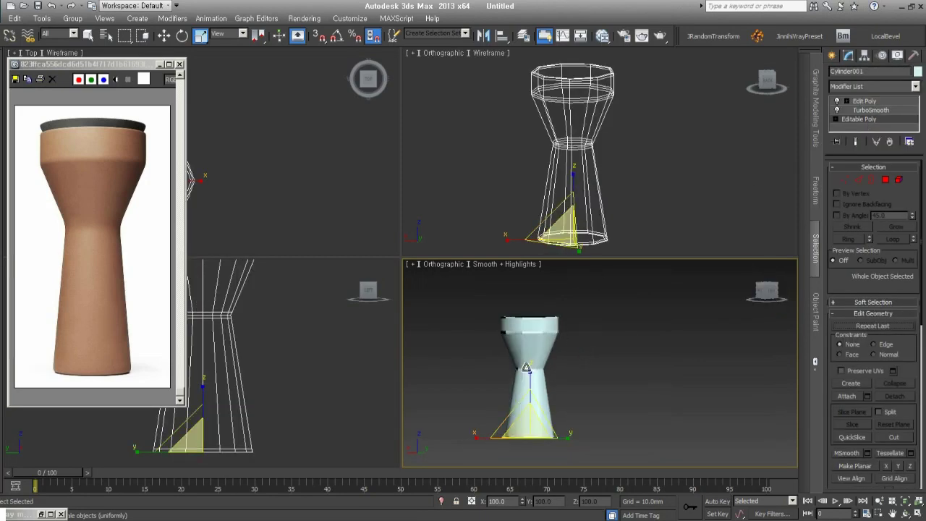
pyautogui.scroll(5, 604, 372)
pyautogui.moveTo(624, 384); pyautogui.dragTo(625, 368, button='middle')
pyautogui.press('F4')
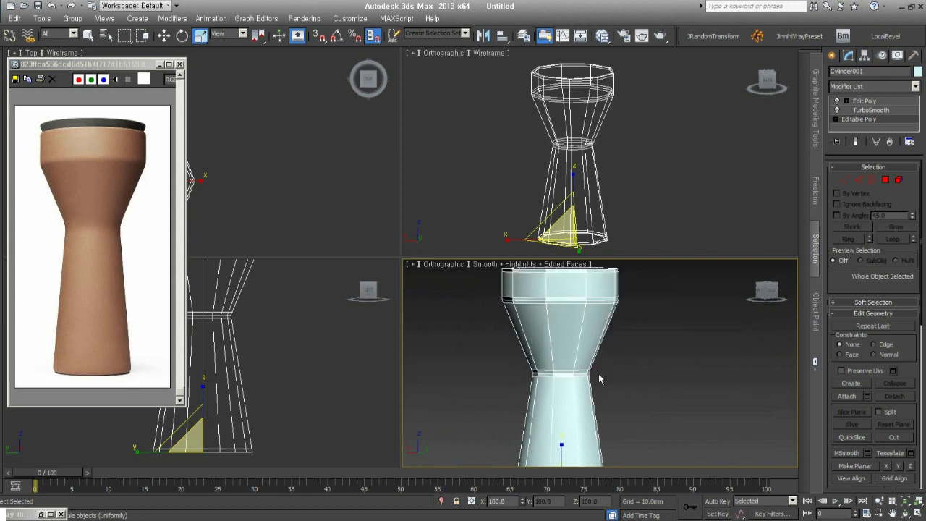
pyautogui.scroll(2, 584, 372)
pyautogui.scroll(1, 584, 372)
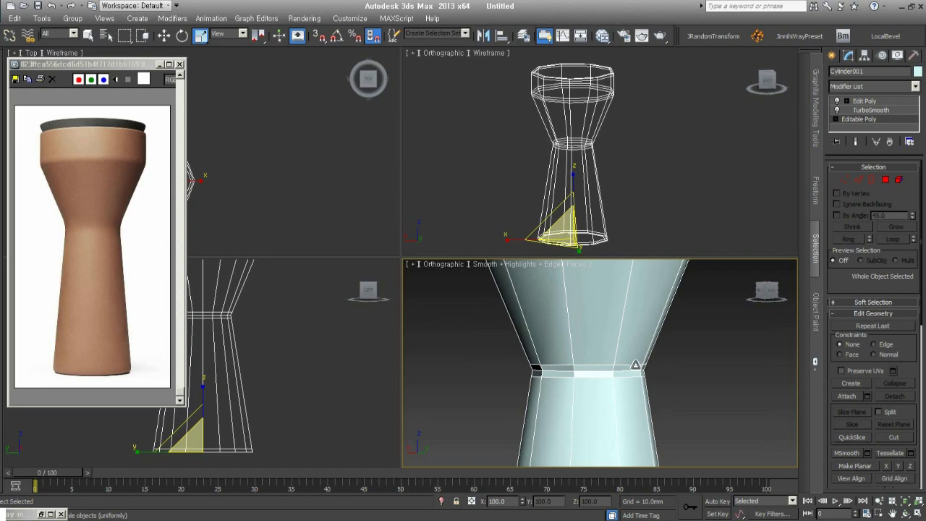
# Select the waist edge loop, move it down about 7 mm on Z, then return to Edit Poly.
pyautogui.click(859, 180)
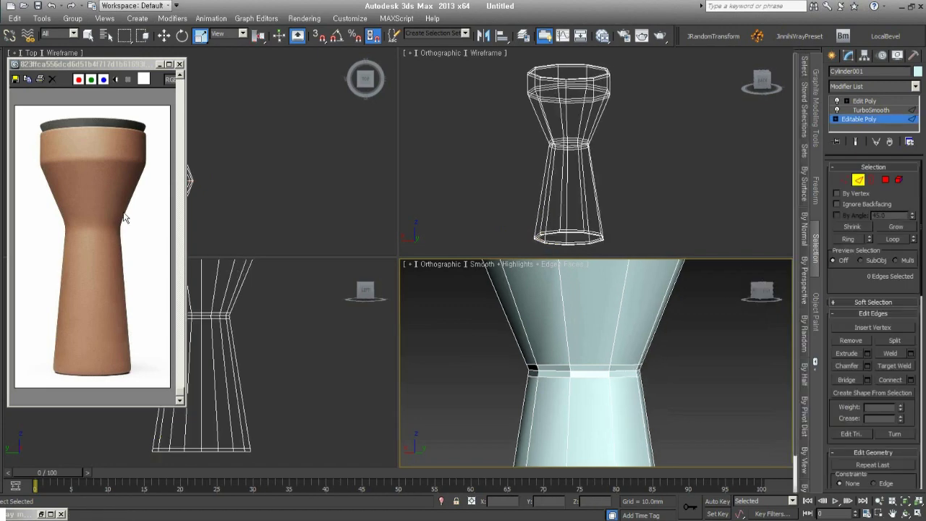
pyautogui.click(628, 367)
pyautogui.doubleClick(629, 365)
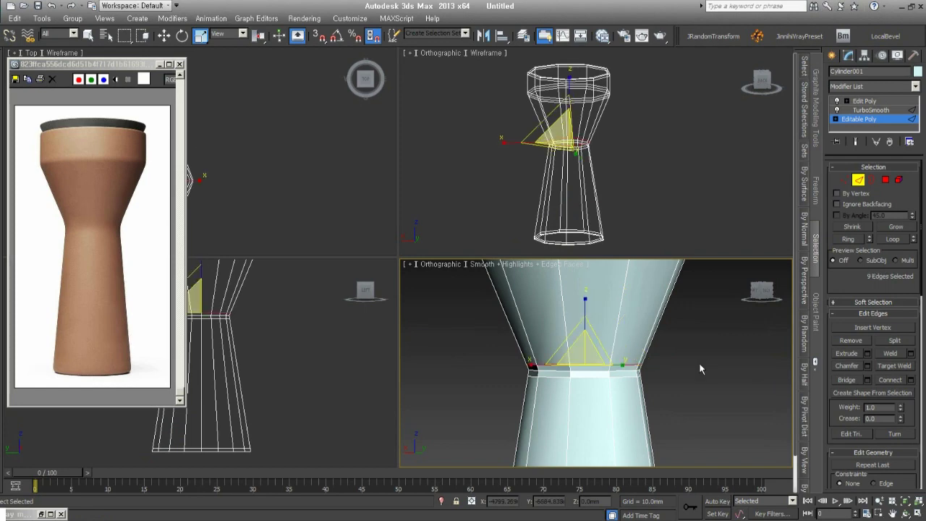
pyautogui.rightClick(583, 314)
pyautogui.click(507, 376)
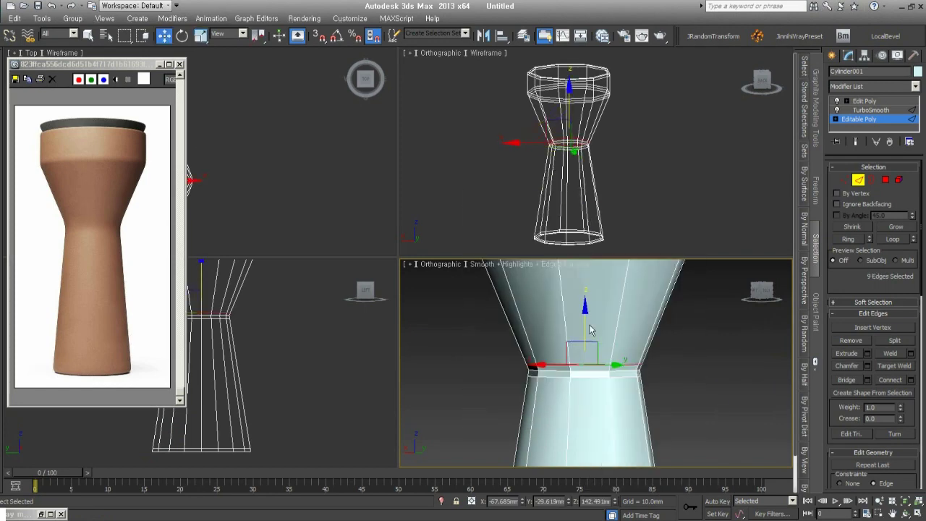
pyautogui.click(617, 376)
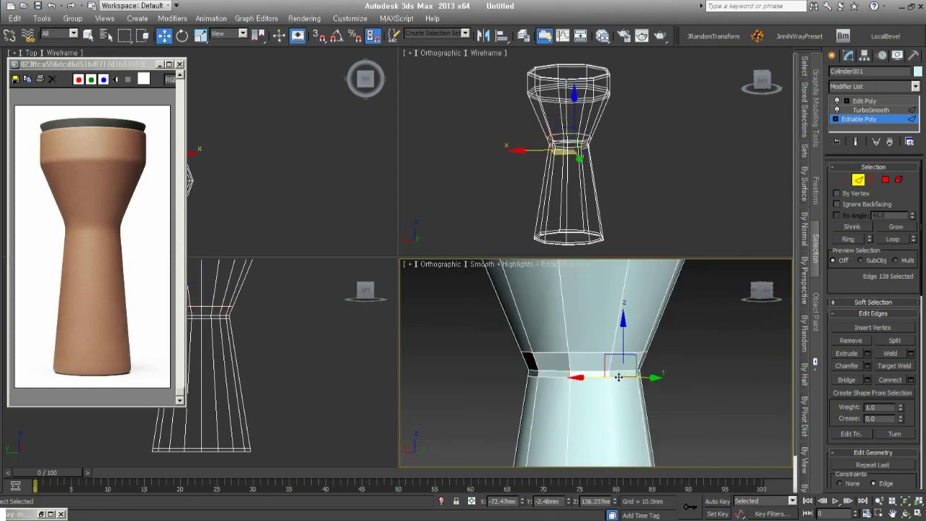
pyautogui.doubleClick(618, 376)
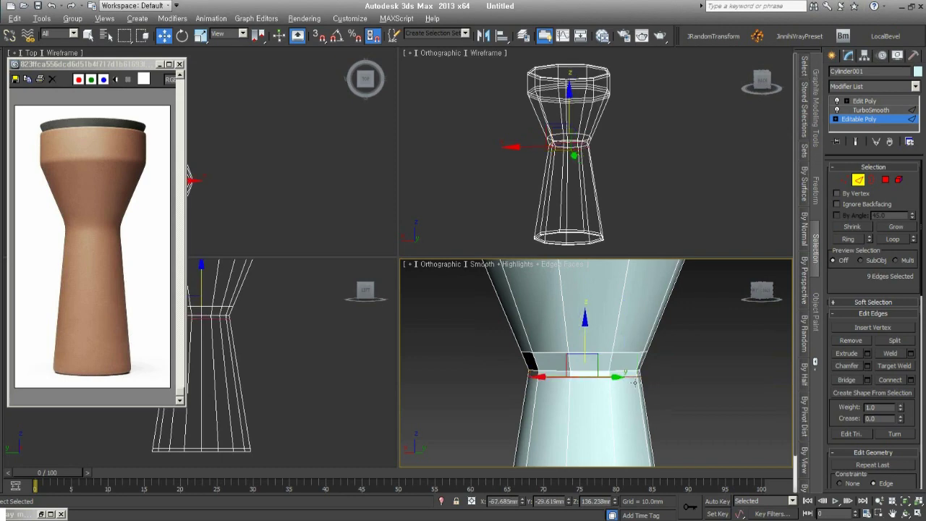
pyautogui.moveTo(590, 346); pyautogui.dragTo(588, 362)
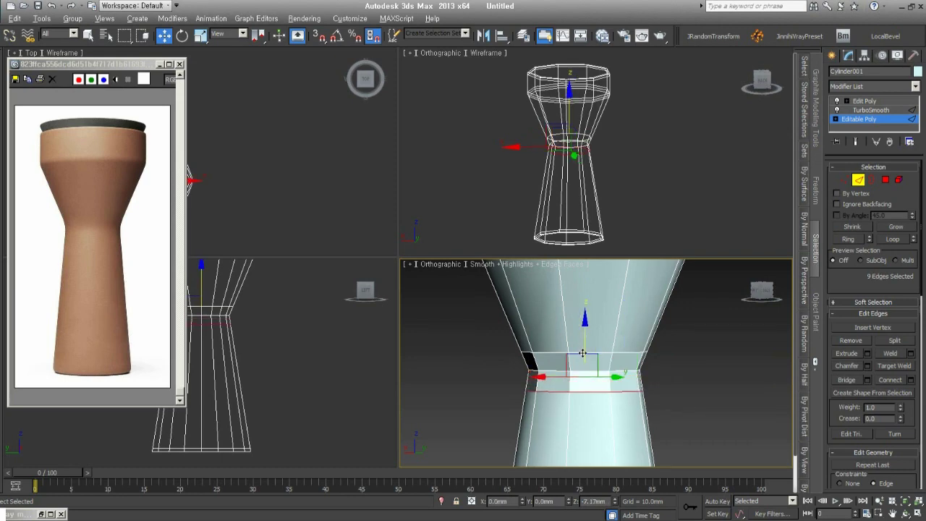
pyautogui.click(871, 110)
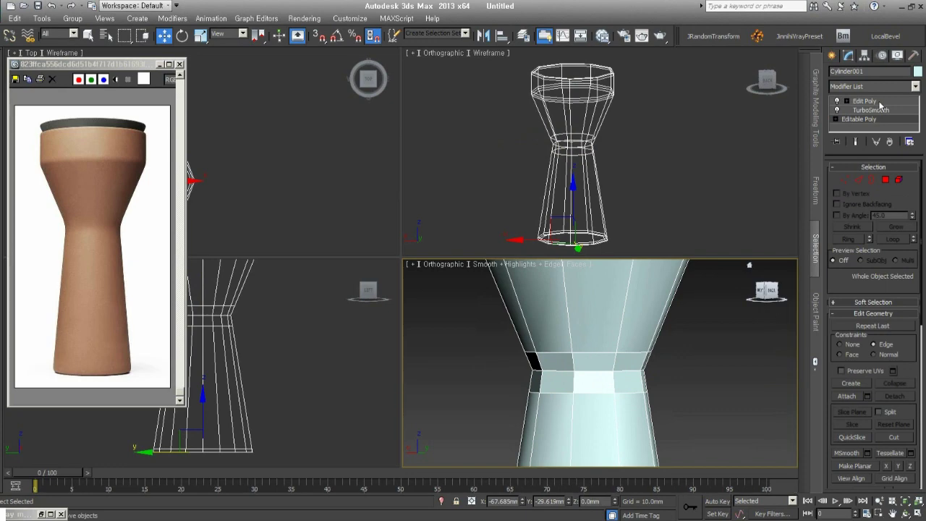
pyautogui.click(864, 101)
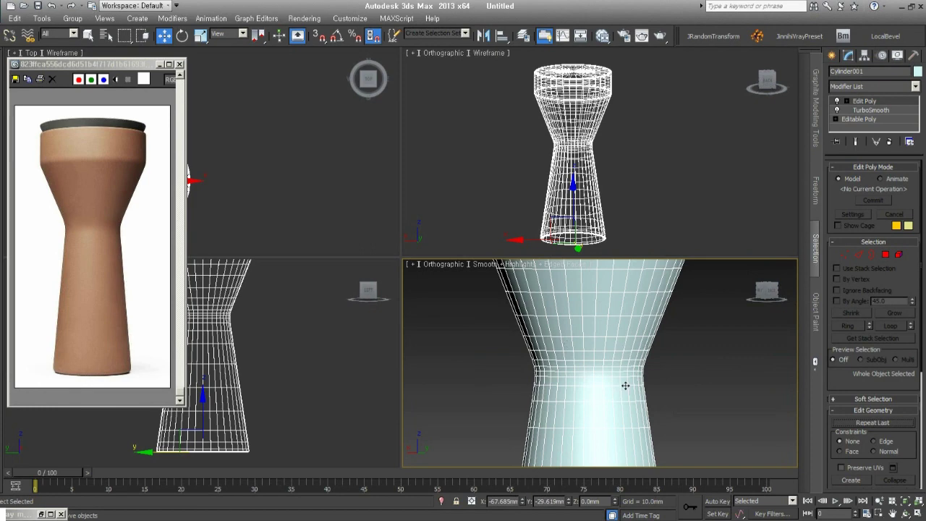
# Turn off Edged Faces, box-select the vase (Cylinder001) and delete it.
pyautogui.scroll(-4, 626, 386)
pyautogui.scroll(-3, 630, 364)
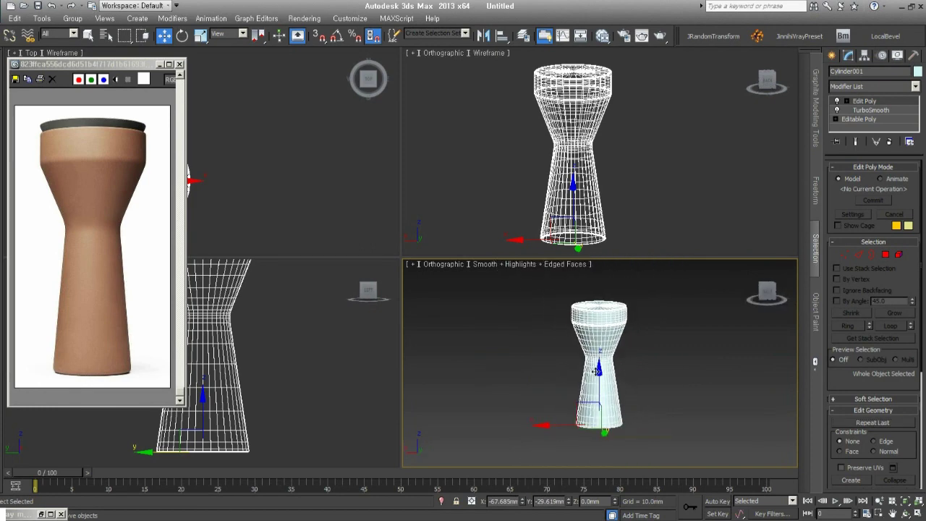
pyautogui.press('F4')
pyautogui.scroll(2, 604, 372)
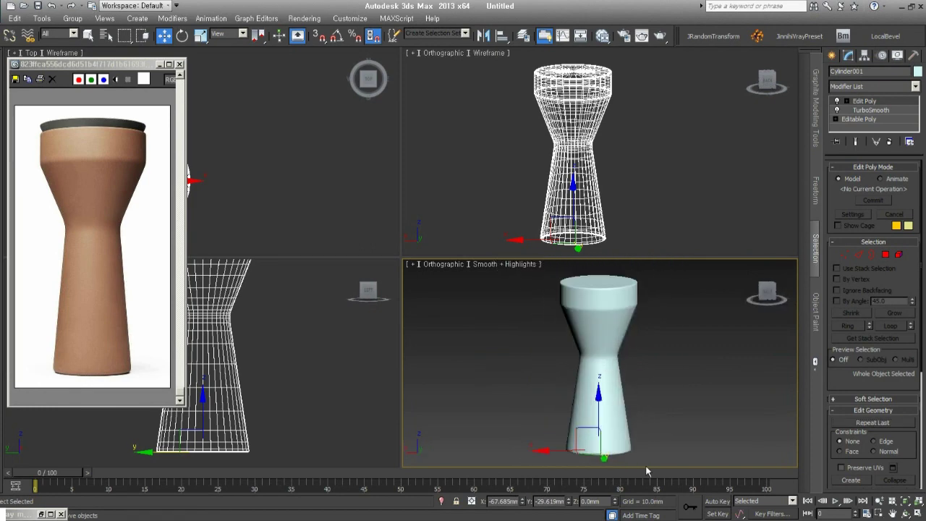
pyautogui.click(706, 398)
pyautogui.moveTo(698, 354); pyautogui.dragTo(657, 358, button='middle')
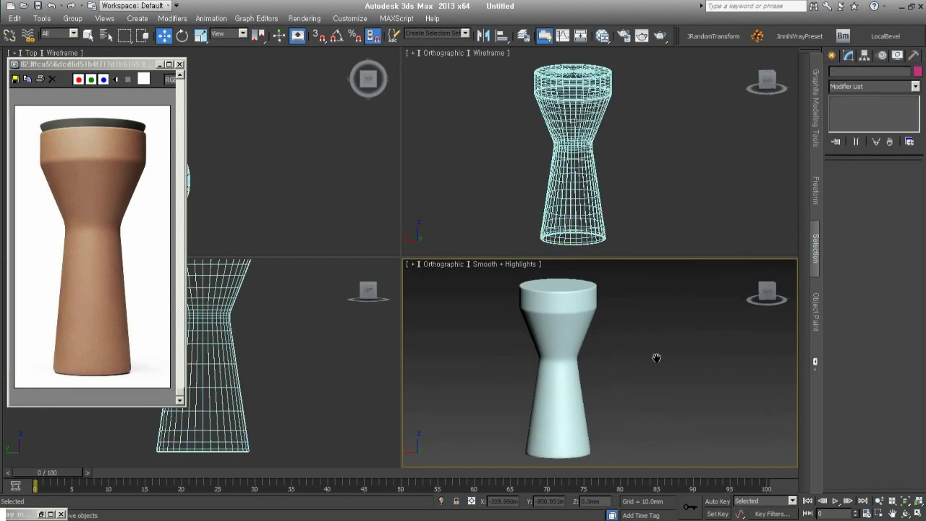
pyautogui.moveTo(527, 290); pyautogui.dragTo(654, 393)
pyautogui.press('Delete')
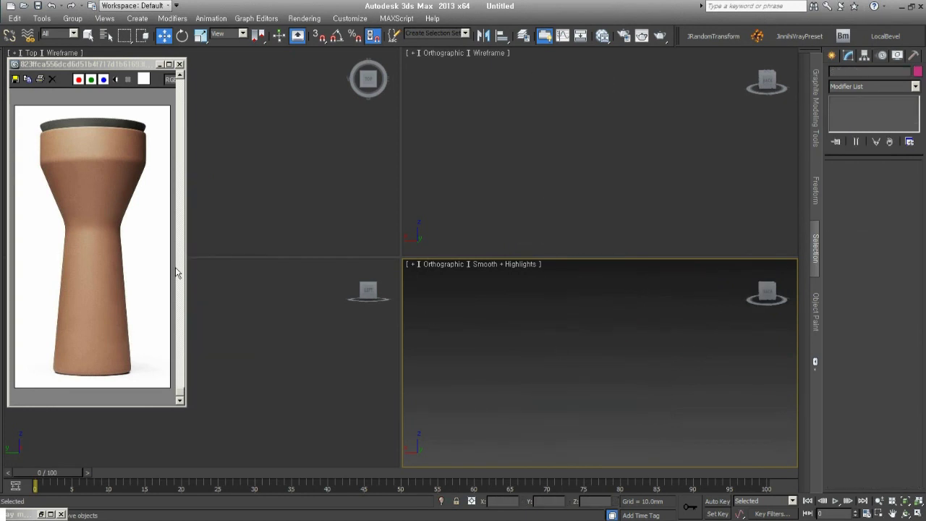
pyautogui.click(144, 268)
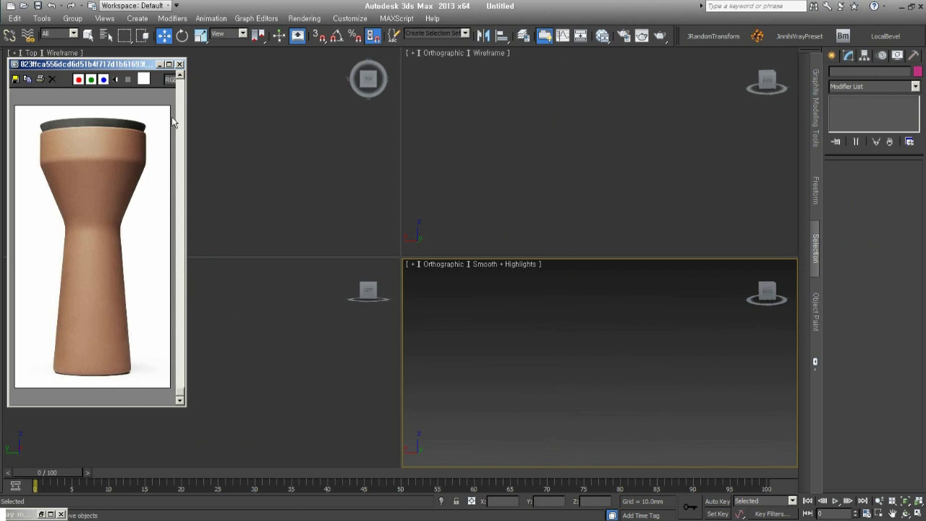
# Close the reference photo viewer window.
pyautogui.click(180, 64)
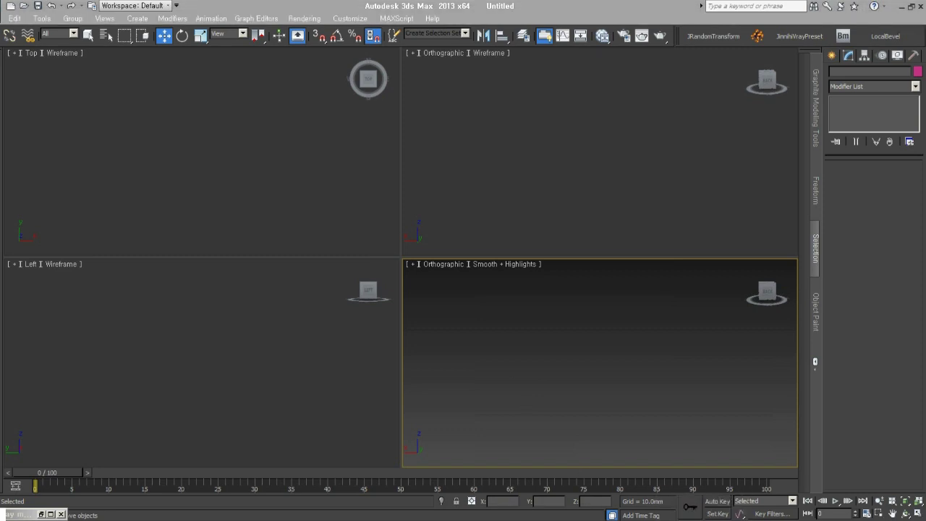
# Draw a Standard Primitives cylinder of radius about 102 mm in the viewport.
pyautogui.click(832, 56)
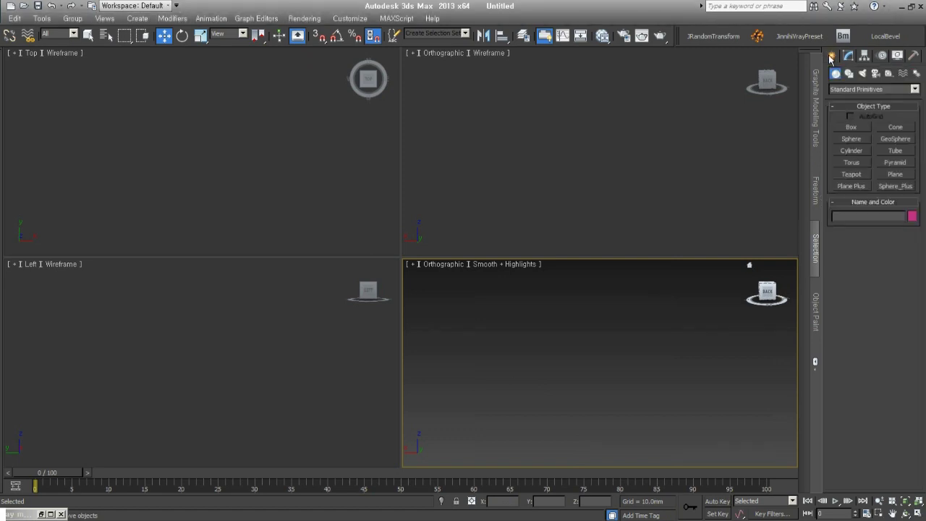
pyautogui.click(849, 152)
pyautogui.moveTo(589, 400); pyautogui.dragTo(589, 416)
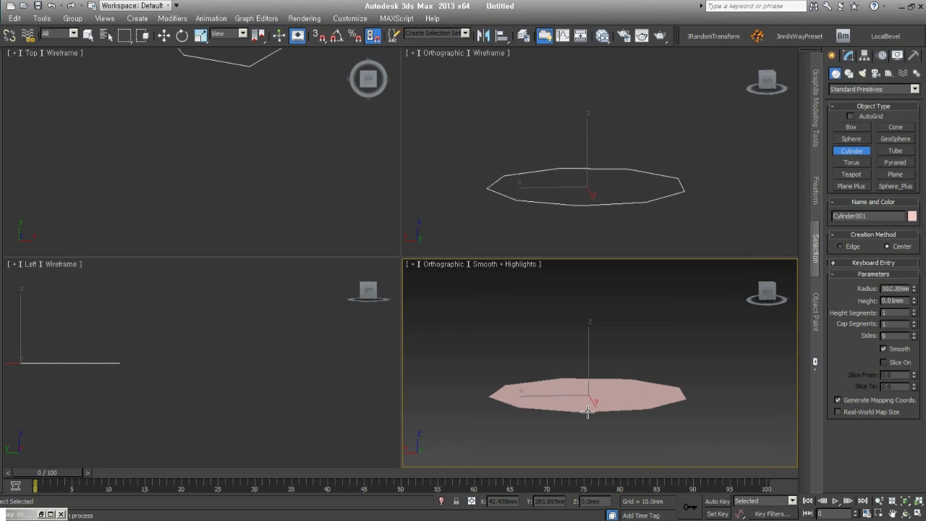
pyautogui.click(597, 250)
pyautogui.scroll(-2, 598, 250)
pyautogui.moveTo(598, 249)
pyautogui.mouseDown(button='middle')
pyautogui.moveTo(617, 385)
pyautogui.moveTo(643, 379)
pyautogui.mouseUp(button='middle')
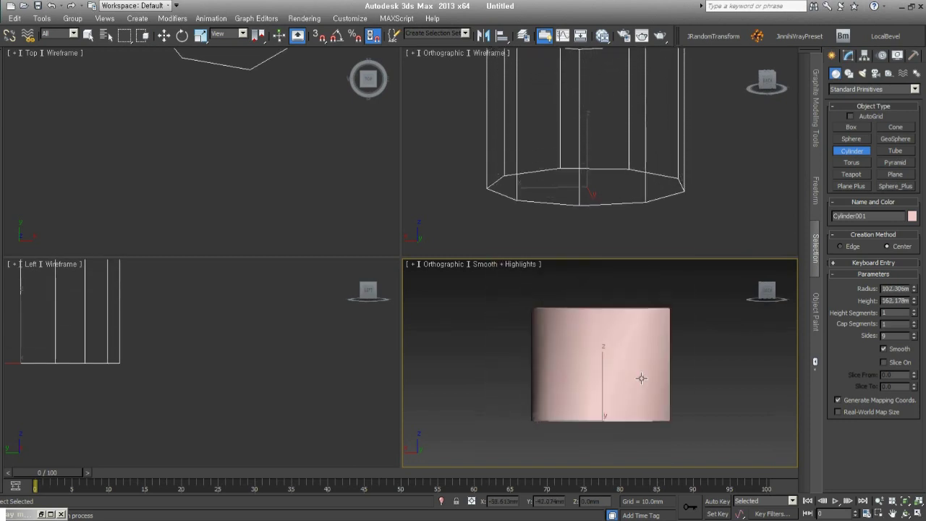
# Raise the cylinder's Sides to 18 and zoom all views to fit it.
pyautogui.click(914, 334)
pyautogui.click(915, 334)
pyautogui.click(253, 184)
pyautogui.press('z')
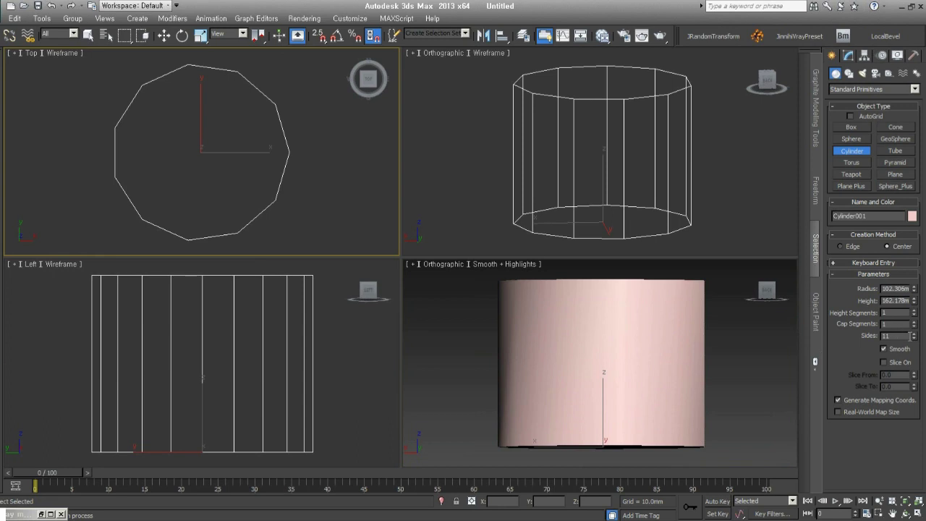
pyautogui.click(915, 333)
pyautogui.click(915, 333)
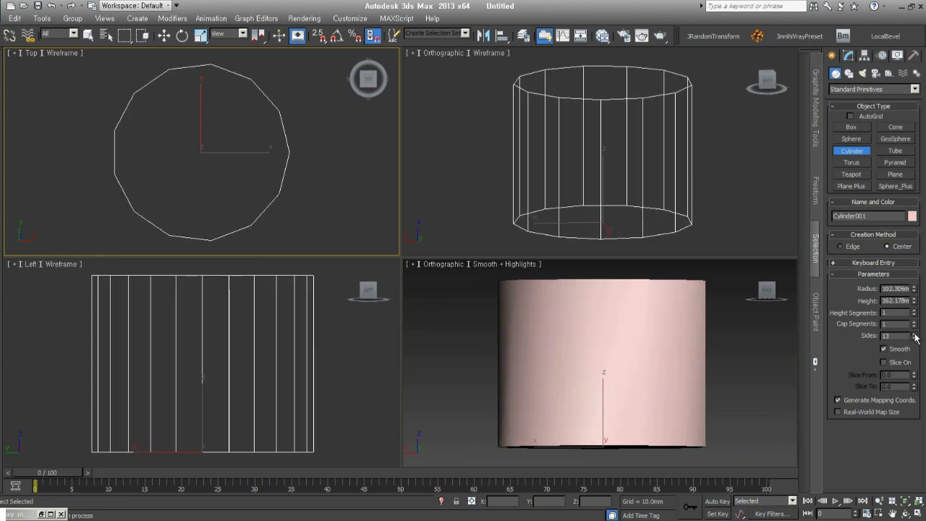
pyautogui.click(914, 333)
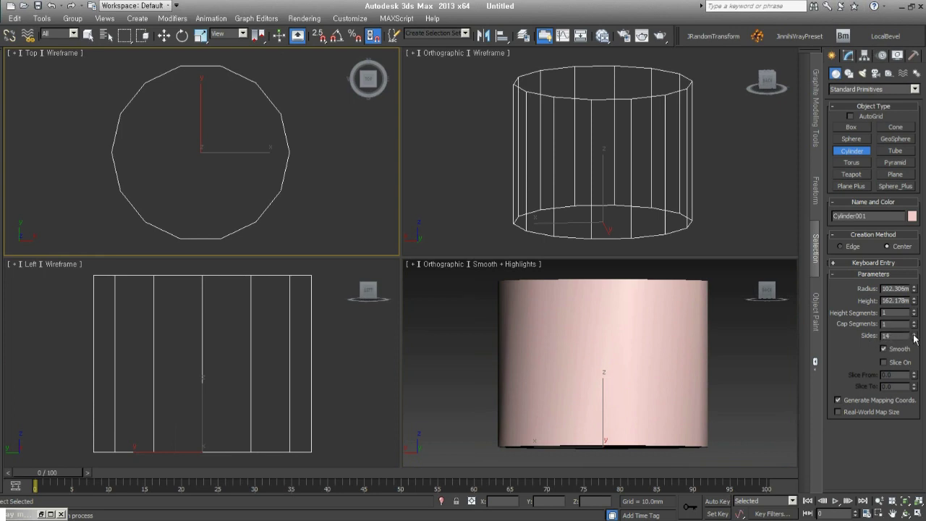
pyautogui.click(914, 334)
pyautogui.click(915, 333)
pyautogui.click(914, 334)
pyautogui.click(914, 334)
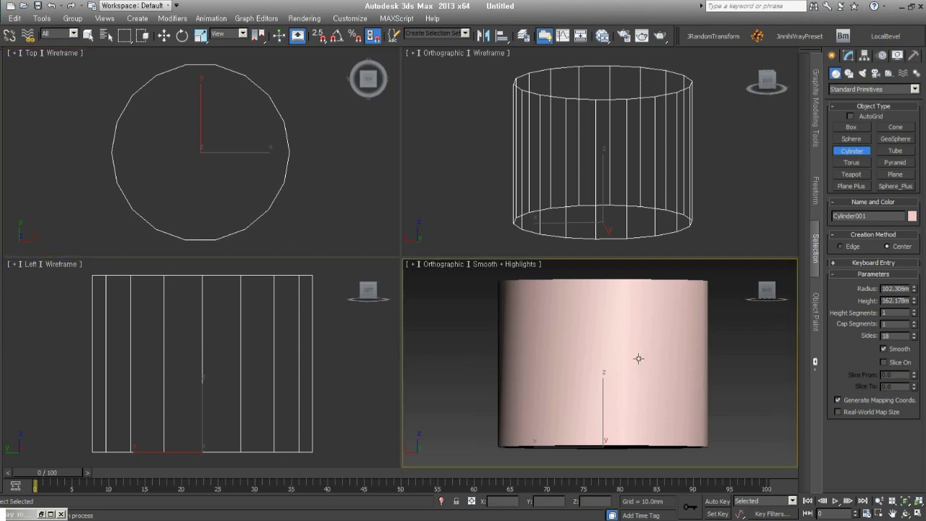
# Increase the cylinder's Height to about 264.35 mm with the spinner.
pyautogui.scroll(-3, 639, 358)
pyautogui.scroll(-2, 617, 367)
pyautogui.scroll(-1, 616, 367)
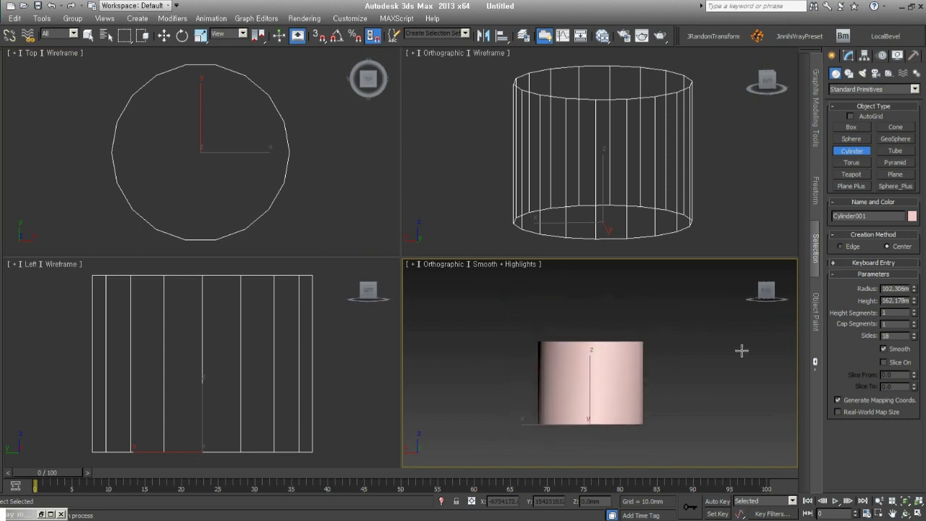
pyautogui.click(914, 303)
pyautogui.moveTo(915, 304); pyautogui.dragTo(915, 275)
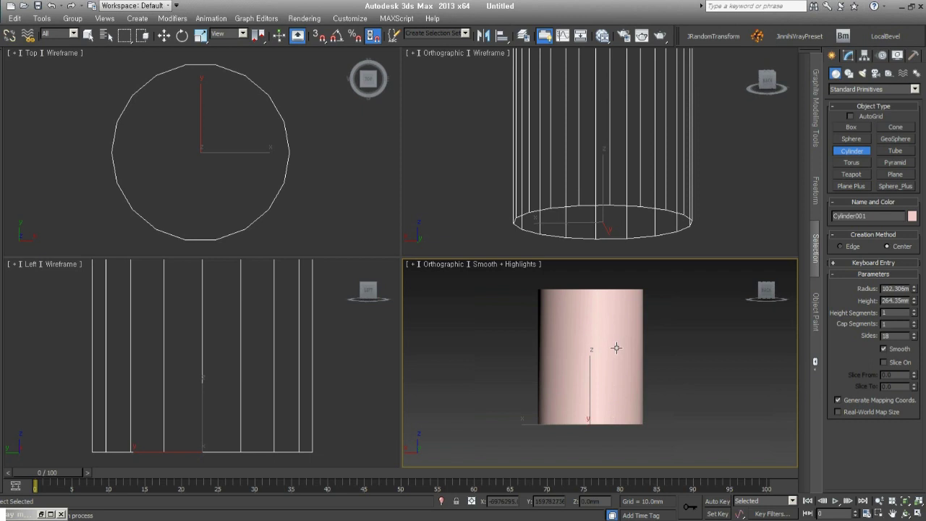
pyautogui.moveTo(586, 350)
pyautogui.keyDown('alt'); pyautogui.mouseDown(button='middle')
pyautogui.moveTo(651, 389)
pyautogui.moveTo(642, 376)
pyautogui.mouseUp(button='middle'); pyautogui.keyUp('alt')
# Convert the cylinder to Editable Poly and turn on Edged Faces.
pyautogui.press('w')
pyautogui.press('F4')
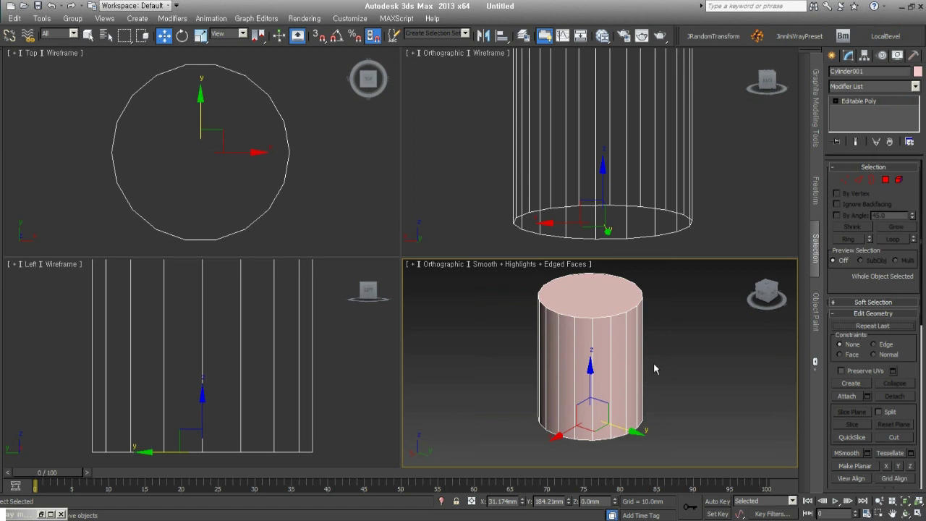
pyautogui.moveTo(627, 350); pyautogui.dragTo(613, 356, button='middle')
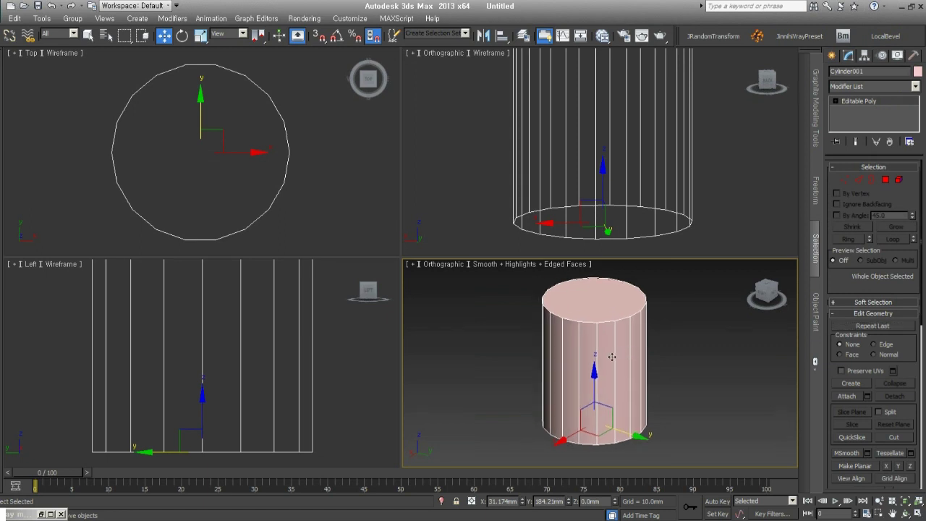
pyautogui.keyDown('alt'); pyautogui.moveTo(583, 369); pyautogui.dragTo(627, 359, button='middle'); pyautogui.keyUp('alt')
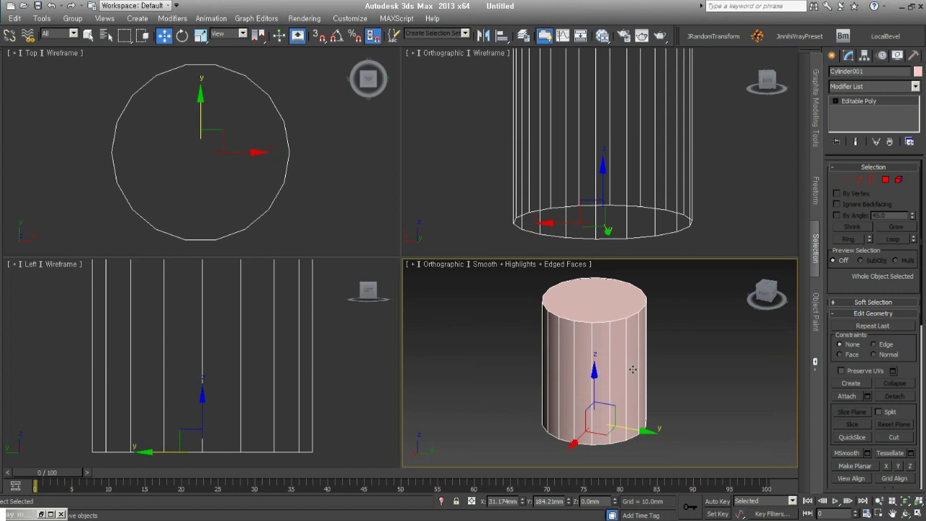
pyautogui.keyDown('alt'); pyautogui.moveTo(616, 381); pyautogui.dragTo(616, 367, button='middle'); pyautogui.keyUp('alt')
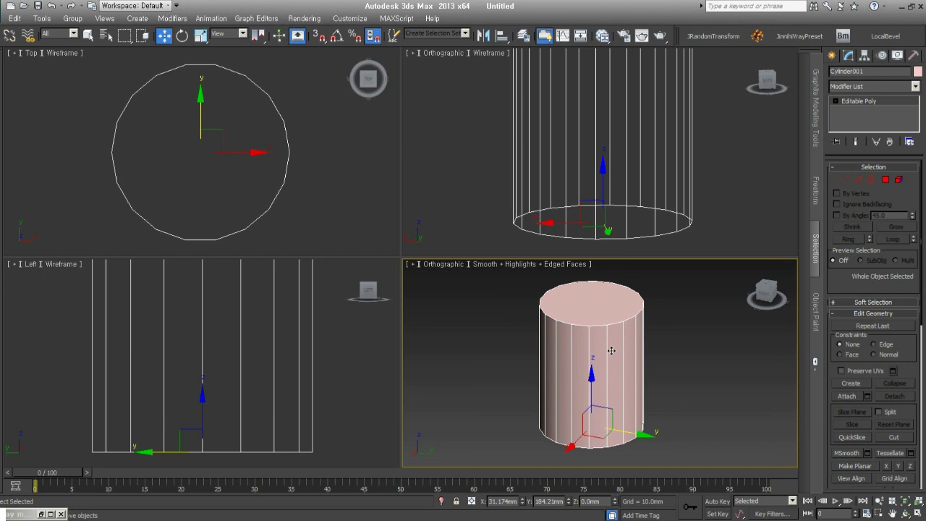
# Insert three horizontal edge loops around the cylinder body with Swift Loop.
pyautogui.hotkey('shift', 'alt', 's')
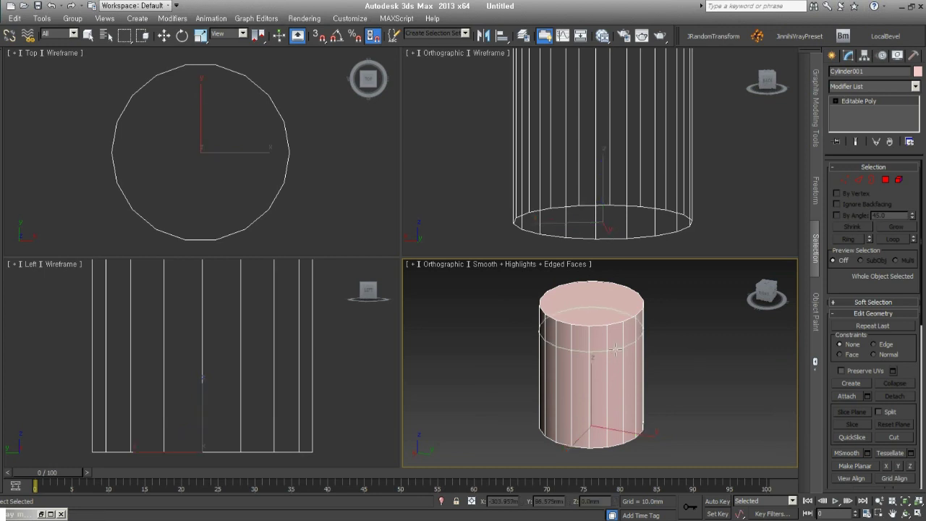
pyautogui.click(615, 349)
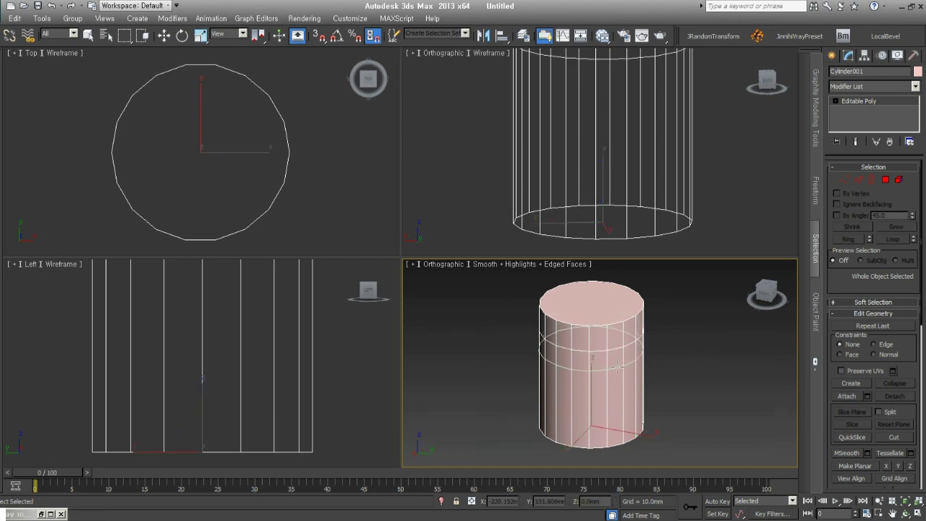
pyautogui.click(619, 412)
pyautogui.click(620, 409)
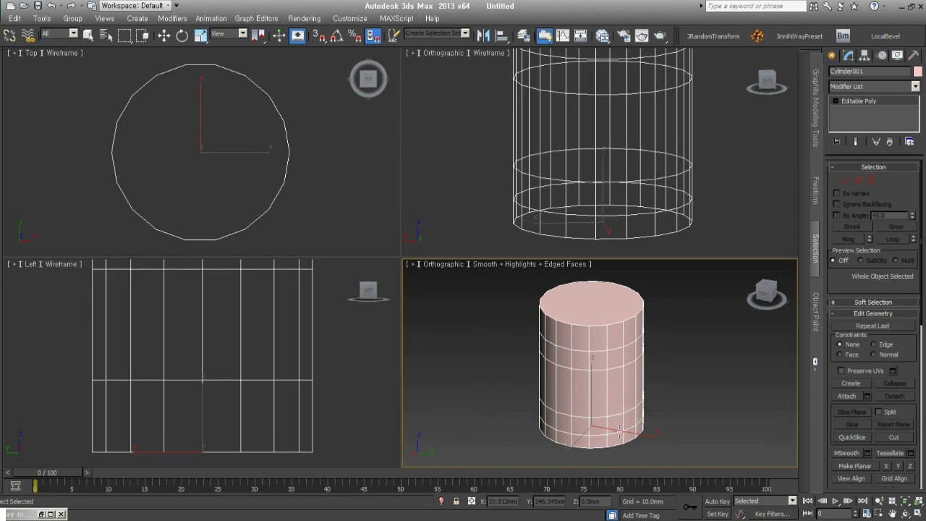
pyautogui.rightClick(619, 390)
pyautogui.press('w')
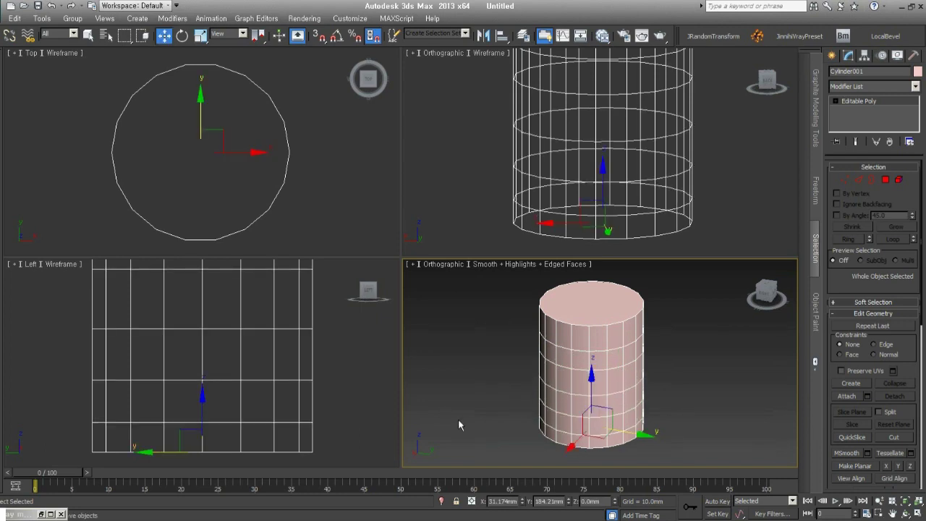
pyautogui.keyDown('alt'); pyautogui.moveTo(619, 388); pyautogui.dragTo(648, 378, button='middle'); pyautogui.keyUp('alt')
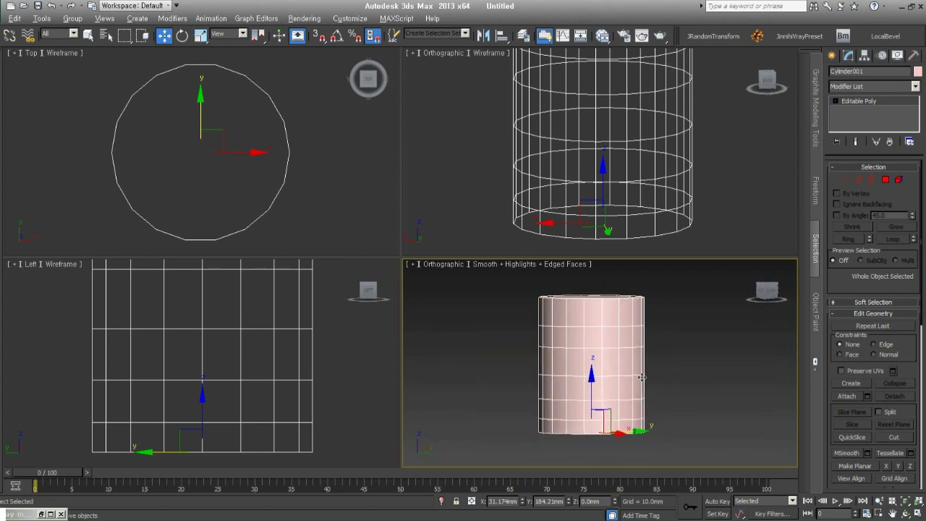
# Select one upper and one lower side polygon of the cylinder.
pyautogui.click(887, 180)
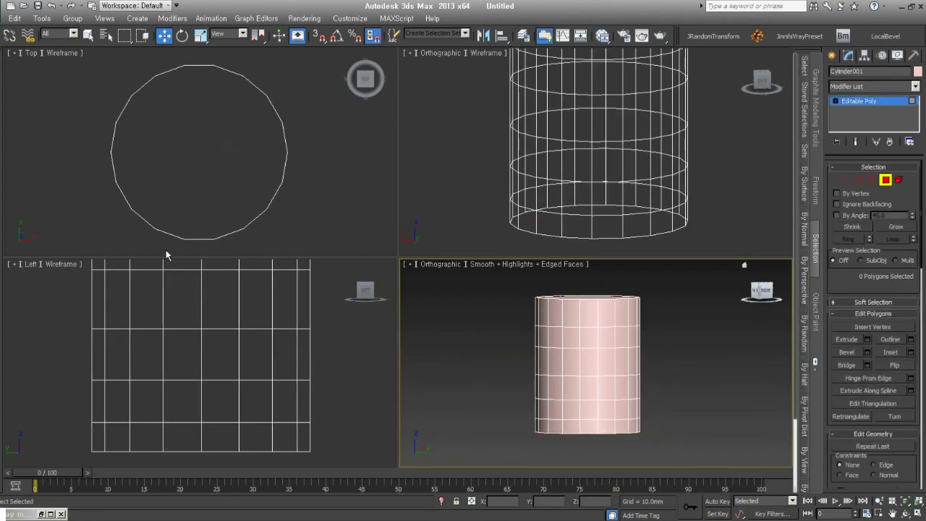
pyautogui.moveTo(168, 253); pyautogui.dragTo(230, 234)
pyautogui.keyDown('alt'); pyautogui.moveTo(537, 383); pyautogui.dragTo(565, 335, button='middle'); pyautogui.keyUp('alt')
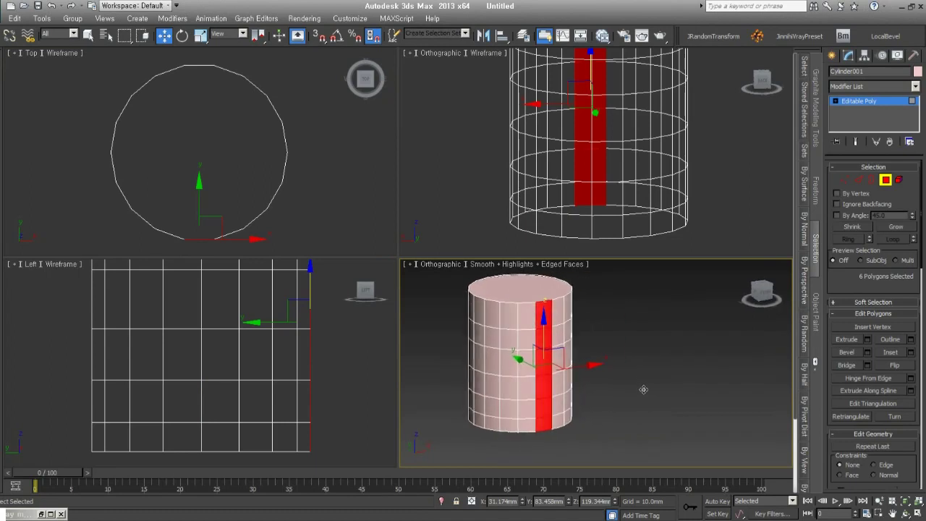
pyautogui.keyDown('alt'); pyautogui.click(549, 316); pyautogui.keyUp('alt')
pyautogui.keyDown('alt'); pyautogui.click(544, 421); pyautogui.keyUp('alt')
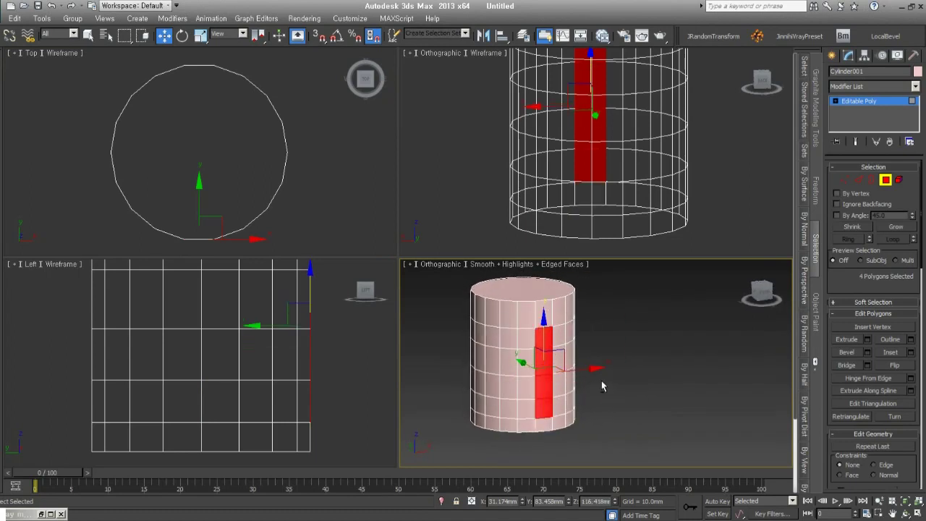
pyautogui.keyDown('alt'); pyautogui.click(544, 358); pyautogui.keyUp('alt')
pyautogui.keyDown('alt'); pyautogui.click(545, 379); pyautogui.keyUp('alt')
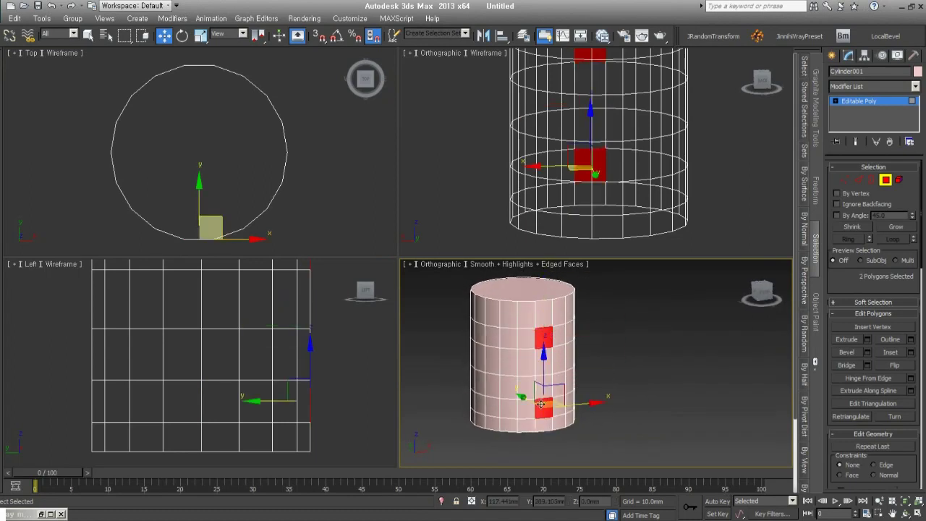
pyautogui.moveTo(244, 404); pyautogui.dragTo(217, 433, button='middle')
pyautogui.scroll(-3, 218, 432)
pyautogui.scroll(-1, 217, 393)
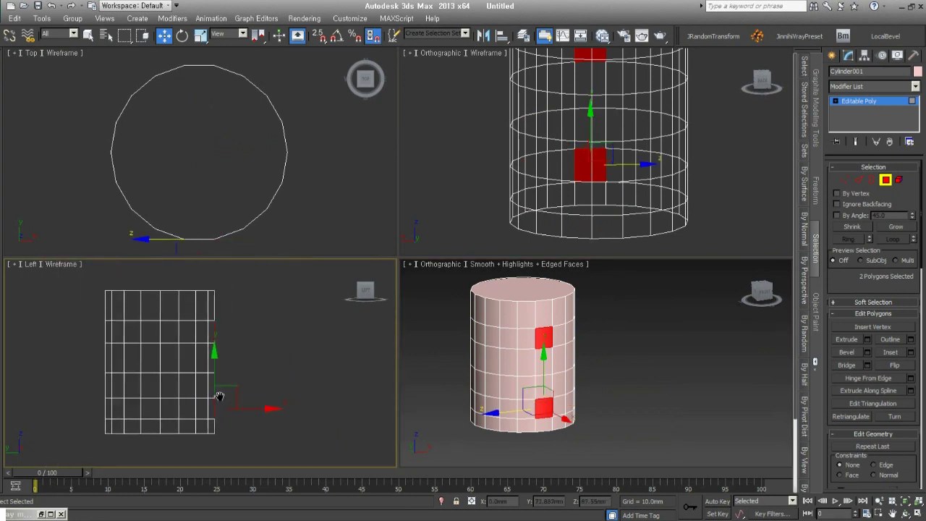
# Extrude the two selected side faces outward in the Left viewport.
pyautogui.rightClick(222, 350)
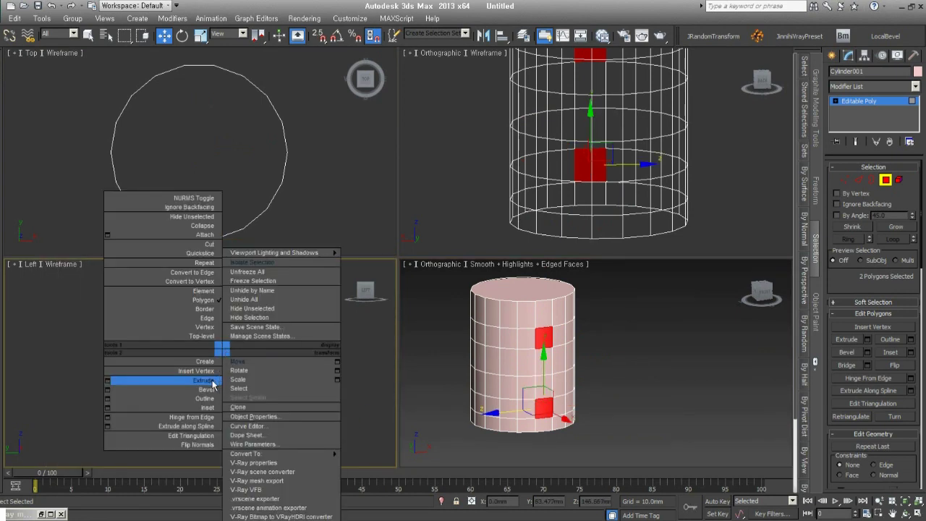
pyautogui.click(212, 383)
pyautogui.moveTo(233, 374); pyautogui.dragTo(222, 375, button='middle')
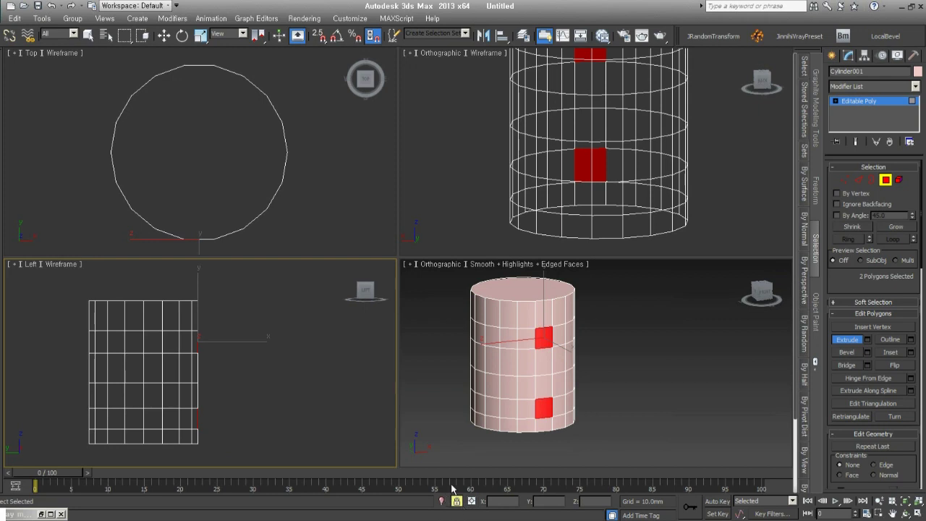
pyautogui.scroll(2, 247, 371)
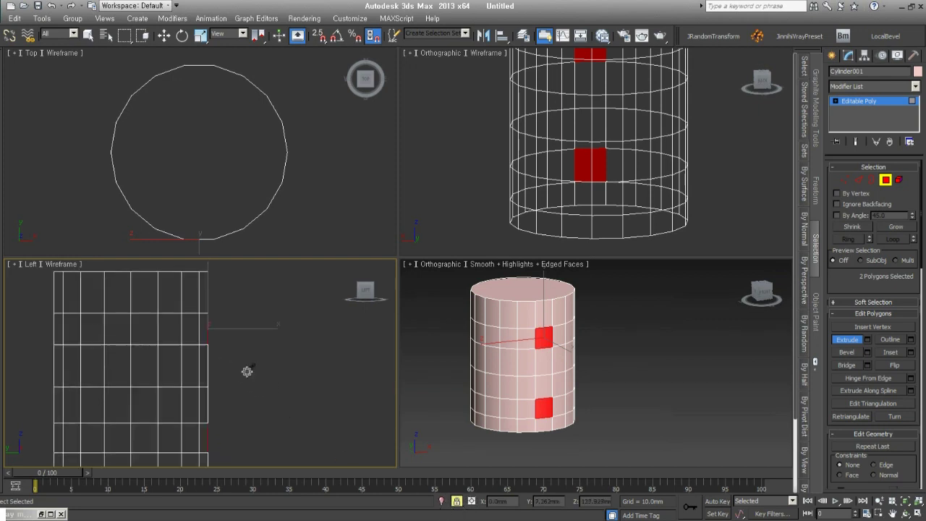
pyautogui.scroll(-1, 247, 372)
pyautogui.scroll(-1, 247, 371)
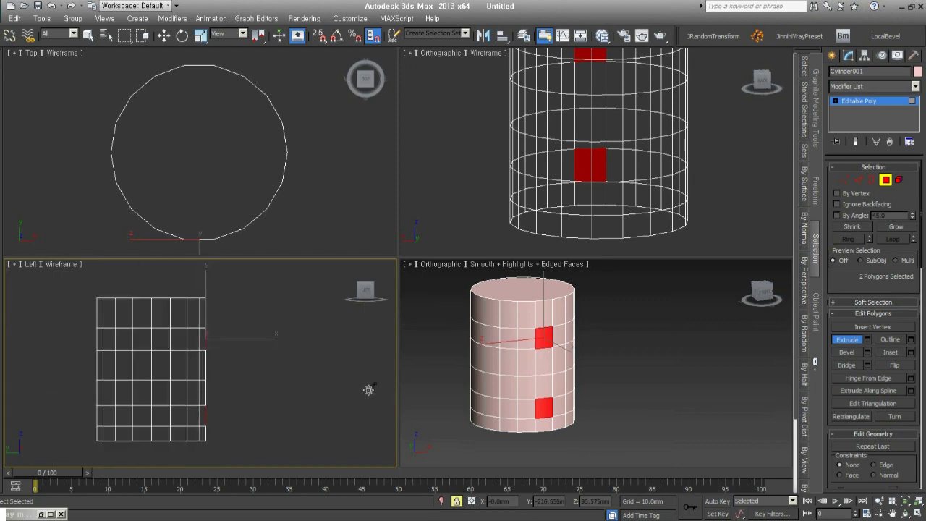
pyautogui.moveTo(355, 374)
pyautogui.mouseDown()
pyautogui.moveTo(347, 354)
pyautogui.moveTo(335, 367)
pyautogui.moveTo(386, 424)
pyautogui.mouseUp()
pyautogui.click(356, 340)
pyautogui.hotkey('ctrl', 'z')
pyautogui.scroll(3, 220, 332)
pyautogui.moveTo(220, 330)
pyautogui.mouseDown(button='middle')
pyautogui.moveTo(217, 379)
pyautogui.moveTo(190, 331)
pyautogui.moveTo(181, 346)
pyautogui.mouseUp(button='middle')
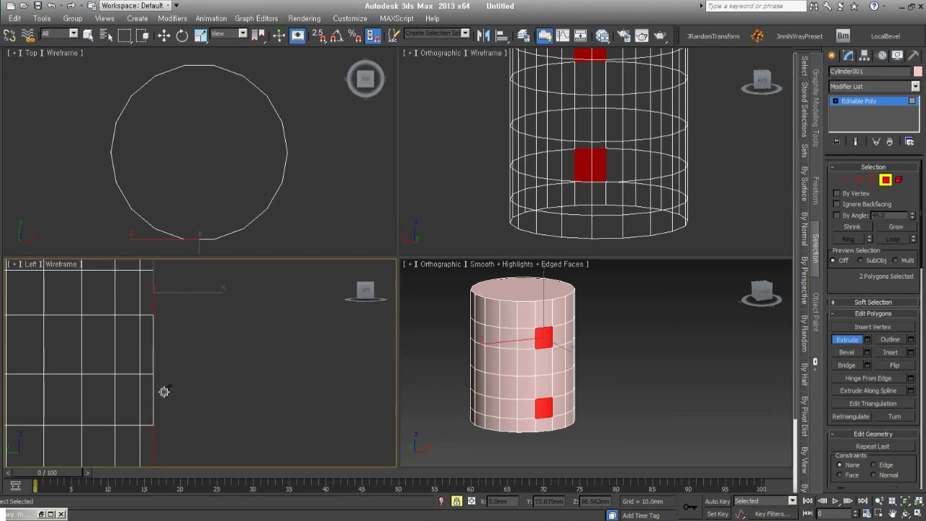
pyautogui.moveTo(165, 388); pyautogui.dragTo(187, 389)
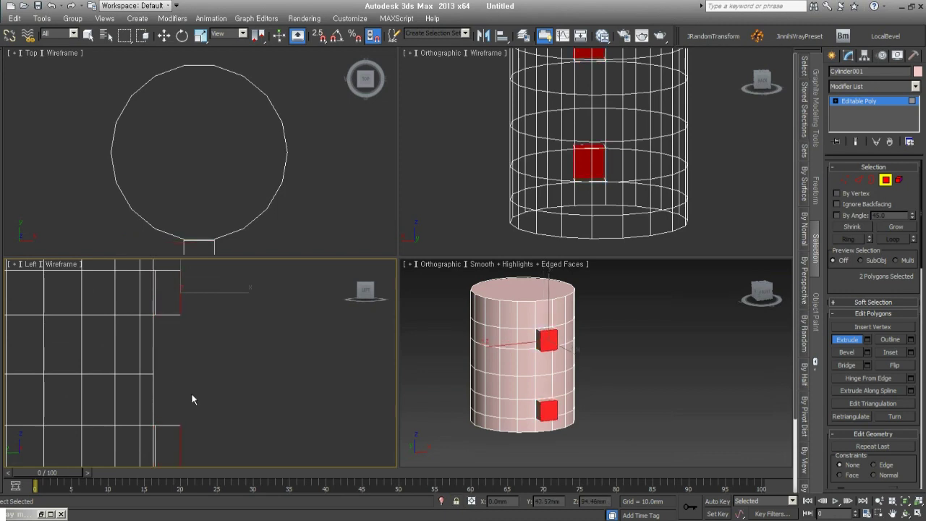
# Select the notches' outer vertices and shift them slightly down.
pyautogui.press('1')
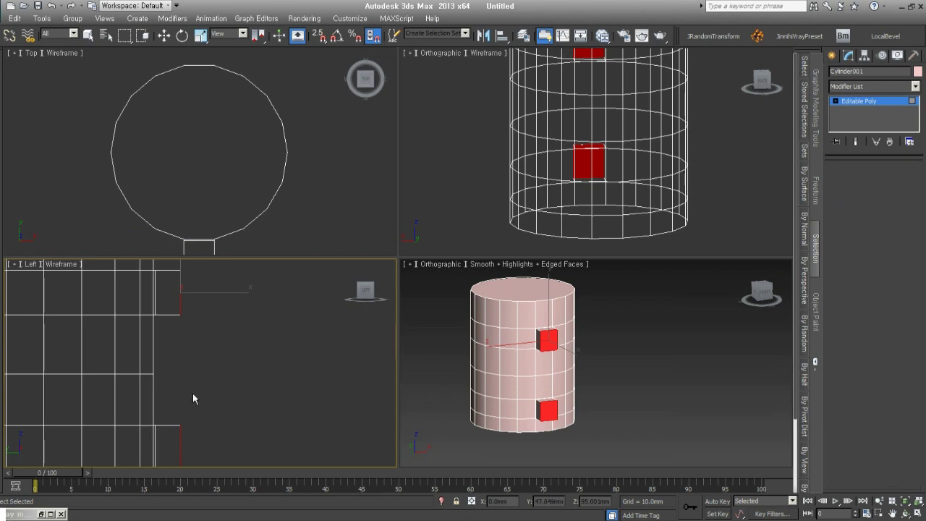
pyautogui.scroll(-2, 199, 373)
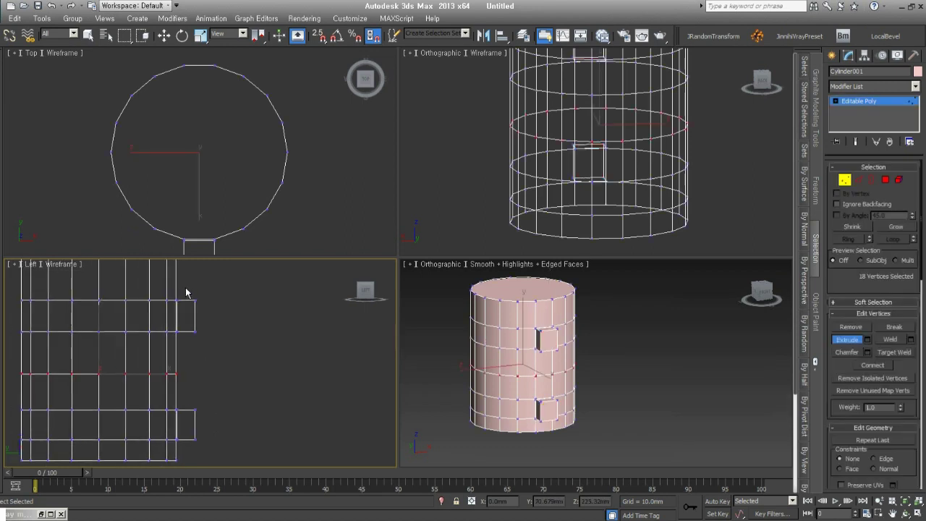
pyautogui.moveTo(182, 288); pyautogui.dragTo(210, 320)
pyautogui.keyDown('ctrl'); pyautogui.moveTo(188, 394); pyautogui.dragTo(216, 433); pyautogui.keyUp('ctrl')
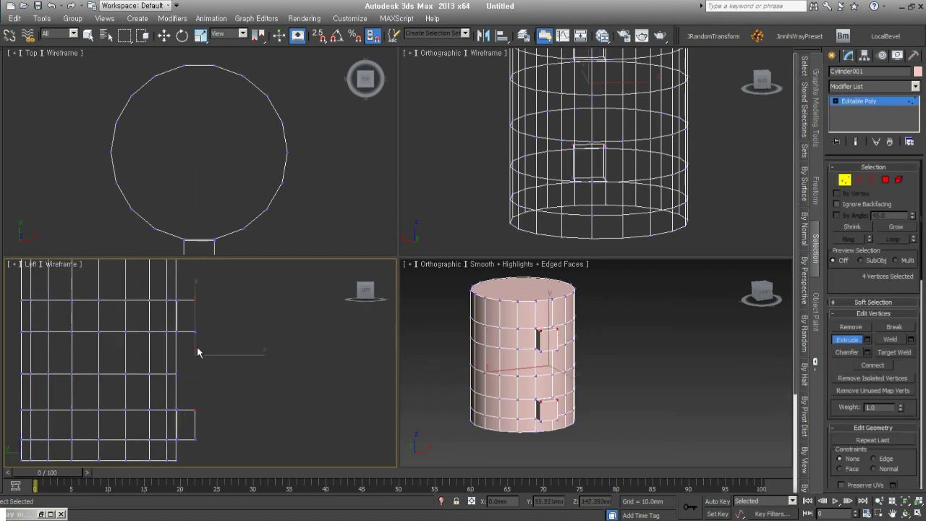
pyautogui.press('w')
pyautogui.moveTo(201, 341); pyautogui.dragTo(215, 351)
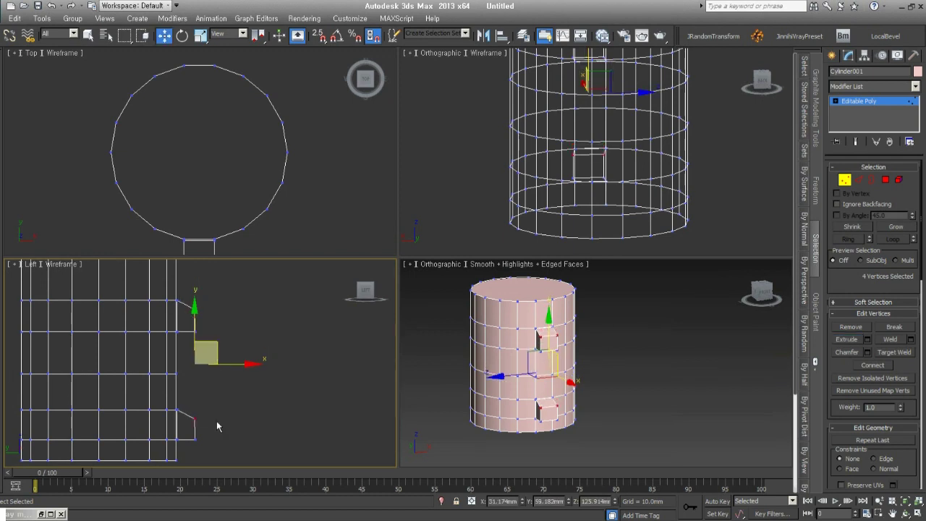
# Nudge both notches' outer vertices down-left, then select the lower notch polygon.
pyautogui.moveTo(217, 427); pyautogui.dragTo(188, 445)
pyautogui.keyDown('ctrl'); pyautogui.moveTo(196, 333); pyautogui.dragTo(193, 327); pyautogui.keyUp('ctrl')
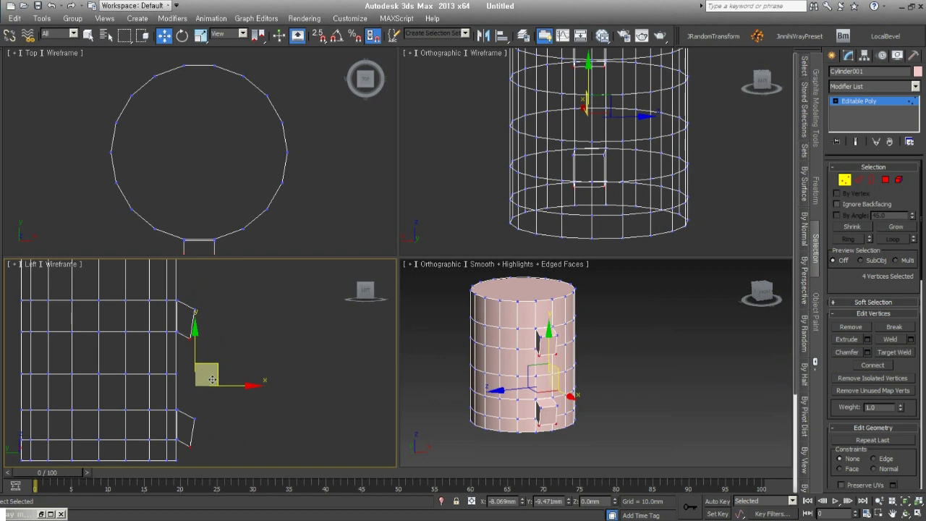
pyautogui.moveTo(218, 372); pyautogui.dragTo(212, 380)
pyautogui.click(326, 362)
pyautogui.click(886, 179)
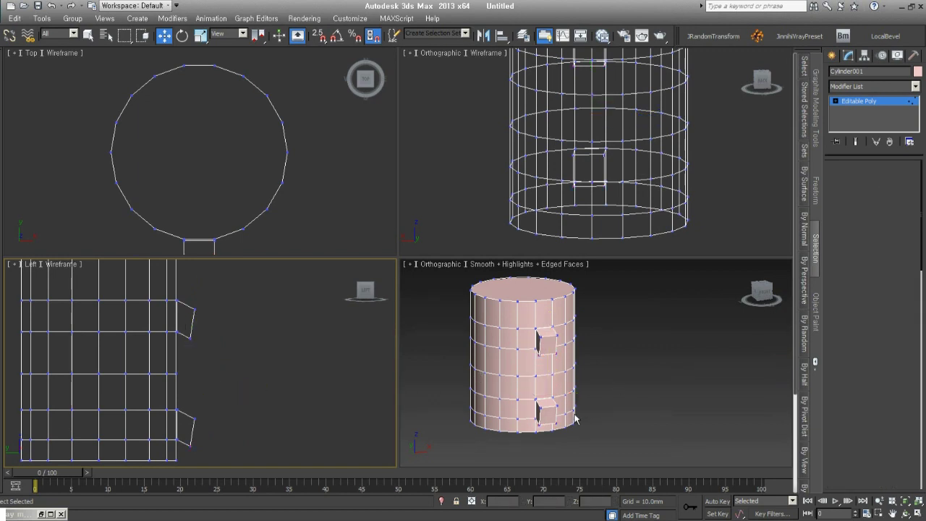
pyautogui.click(548, 408)
# Extrude both notch polygons outward into short handle stubs.
pyautogui.keyDown('ctrl'); pyautogui.click(544, 330); pyautogui.keyUp('ctrl')
pyautogui.rightClick(272, 374)
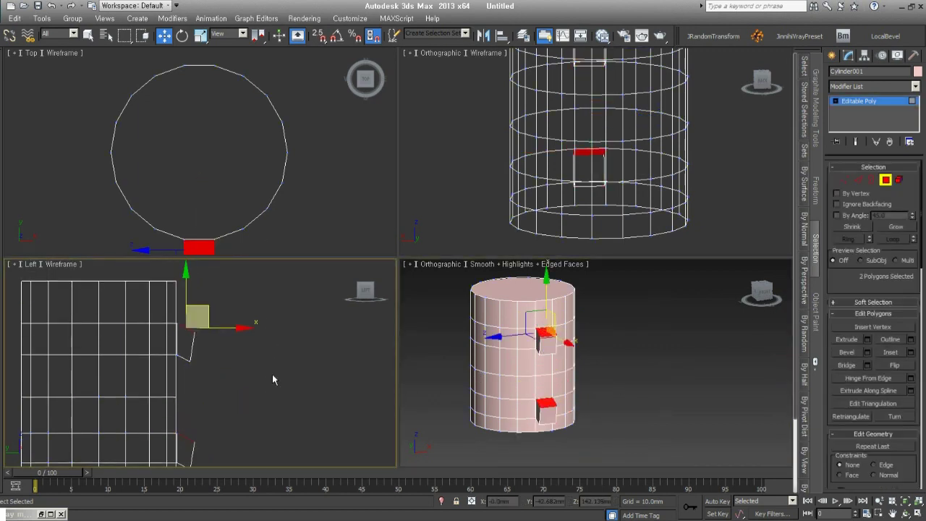
pyautogui.rightClick(272, 374)
pyautogui.click(217, 399)
pyautogui.moveTo(217, 401); pyautogui.dragTo(229, 370)
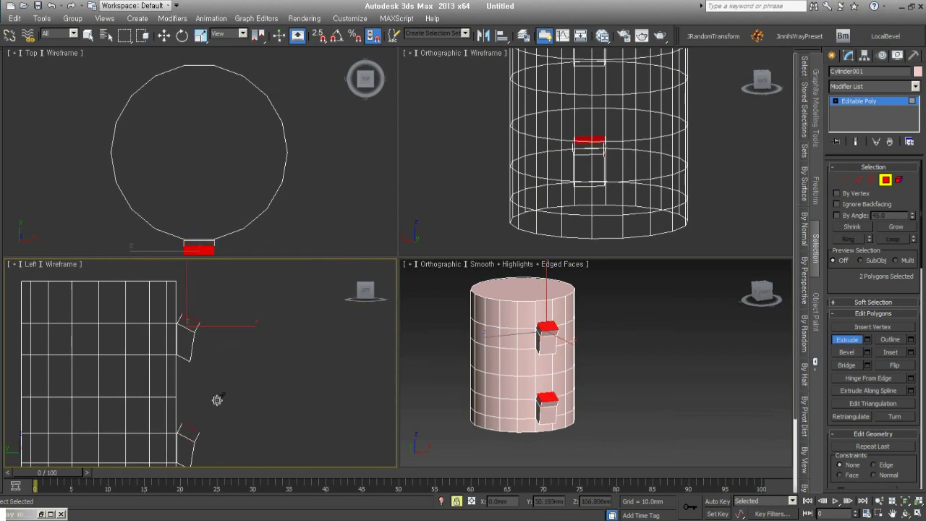
# Select the upper stub's end face and set it up for rotating.
pyautogui.moveTo(270, 384); pyautogui.dragTo(256, 397, button='middle')
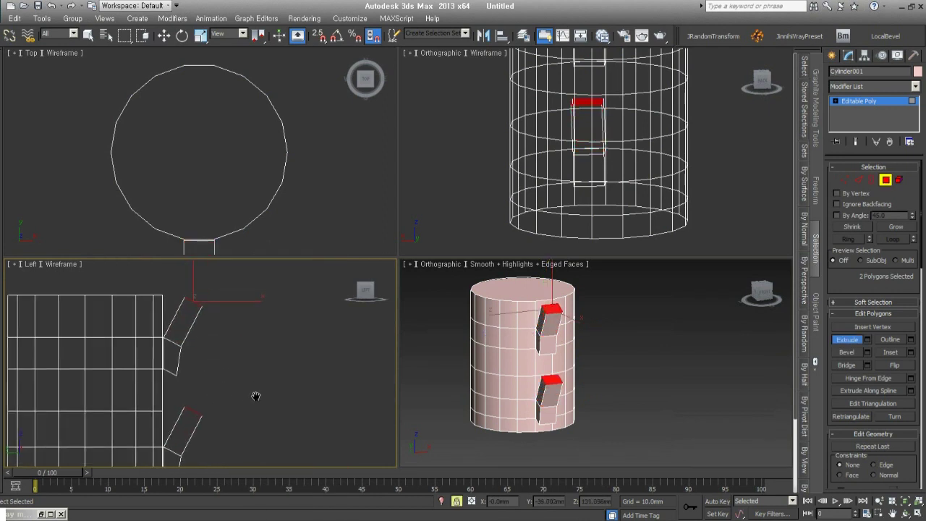
pyautogui.press('w')
pyautogui.moveTo(245, 395); pyautogui.dragTo(181, 437)
pyautogui.rightClick(228, 340)
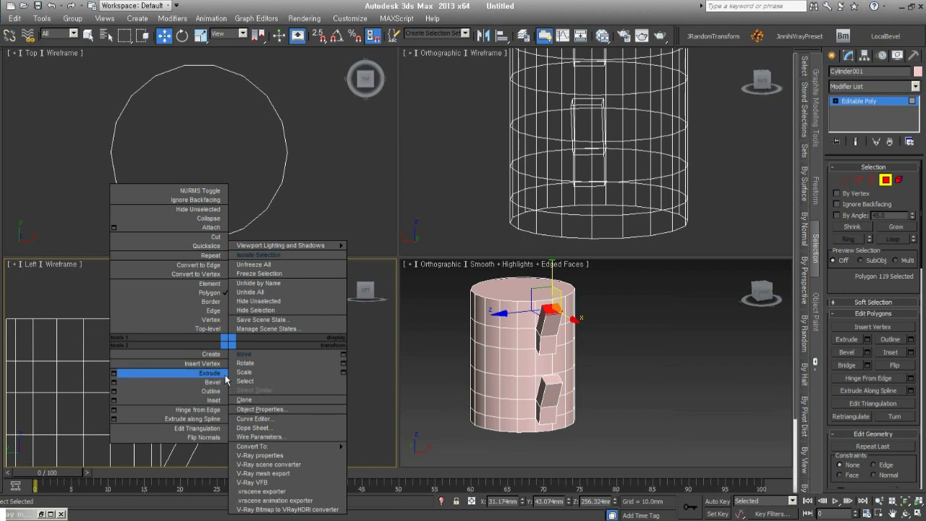
pyautogui.click(257, 364)
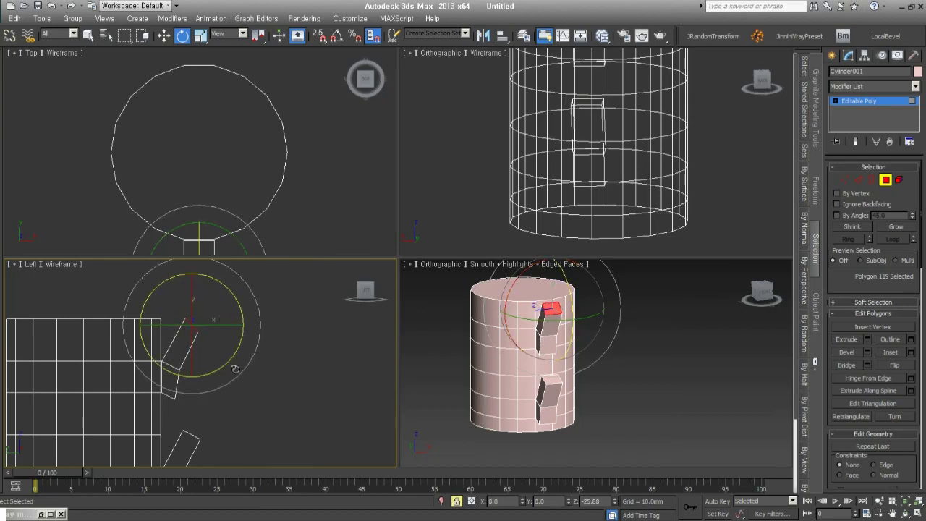
# Tilt the upper stub's end face upward and extrude two more handle segments.
pyautogui.moveTo(244, 338)
pyautogui.mouseDown()
pyautogui.moveTo(235, 355)
pyautogui.moveTo(280, 325)
pyautogui.moveTo(272, 338)
pyautogui.moveTo(345, 302)
pyautogui.mouseUp()
pyautogui.rightClick(240, 355)
pyautogui.click(254, 368)
pyautogui.press('e')
pyautogui.rightClick(270, 334)
pyautogui.click(253, 361)
# Move the new handle segment outward and rotate its end face further around the arc.
pyautogui.rightClick(320, 325)
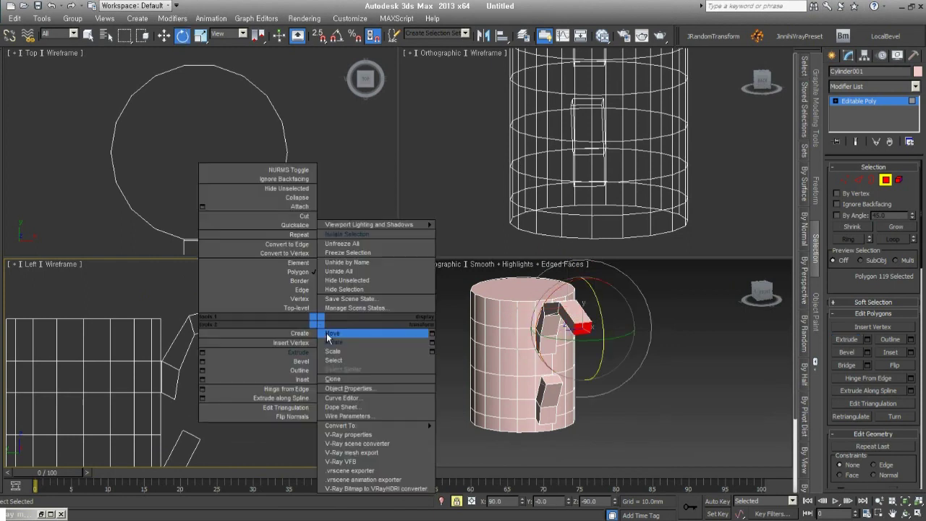
pyautogui.click(340, 335)
pyautogui.moveTo(318, 337); pyautogui.dragTo(305, 343)
pyautogui.rightClick(305, 347)
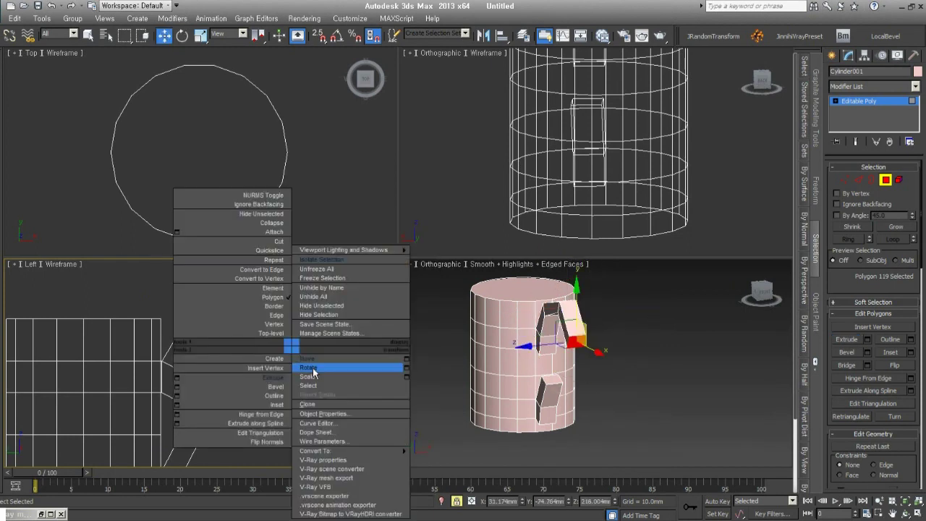
pyautogui.click(305, 377)
pyautogui.moveTo(329, 376); pyautogui.dragTo(270, 454)
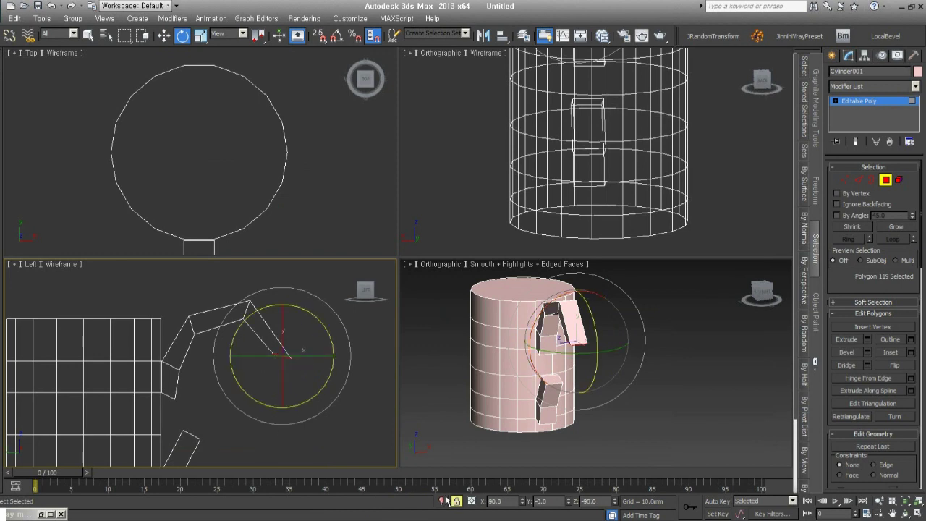
# Extrude another handle segment and position it up and to the left.
pyautogui.rightClick(298, 355)
pyautogui.click(312, 358)
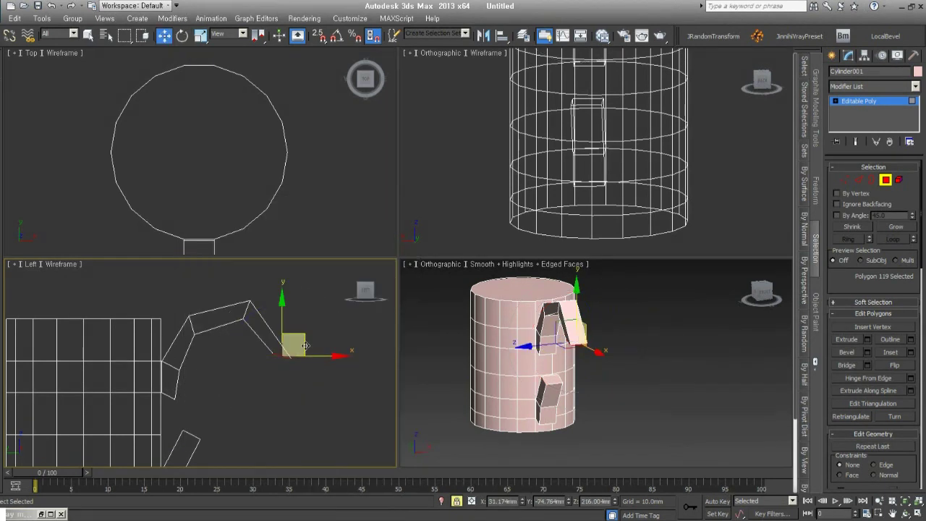
pyautogui.rightClick(289, 347)
pyautogui.click(263, 398)
pyautogui.moveTo(263, 397); pyautogui.dragTo(292, 348)
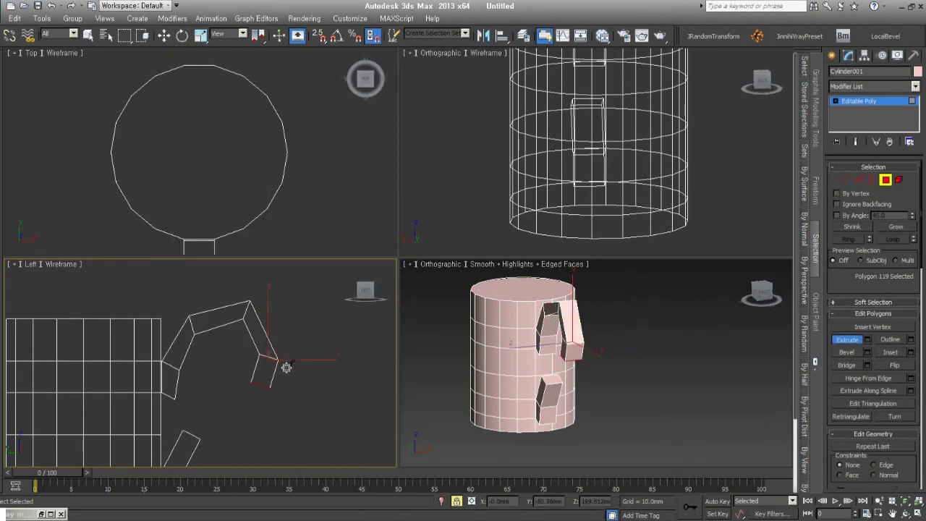
pyautogui.press('w')
pyautogui.moveTo(265, 393); pyautogui.dragTo(242, 379)
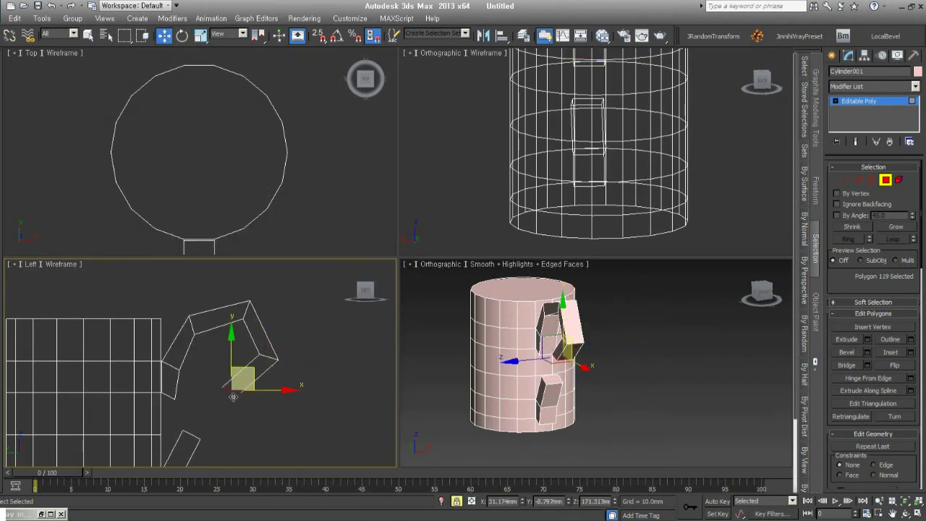
pyautogui.rightClick(237, 356)
pyautogui.click(253, 373)
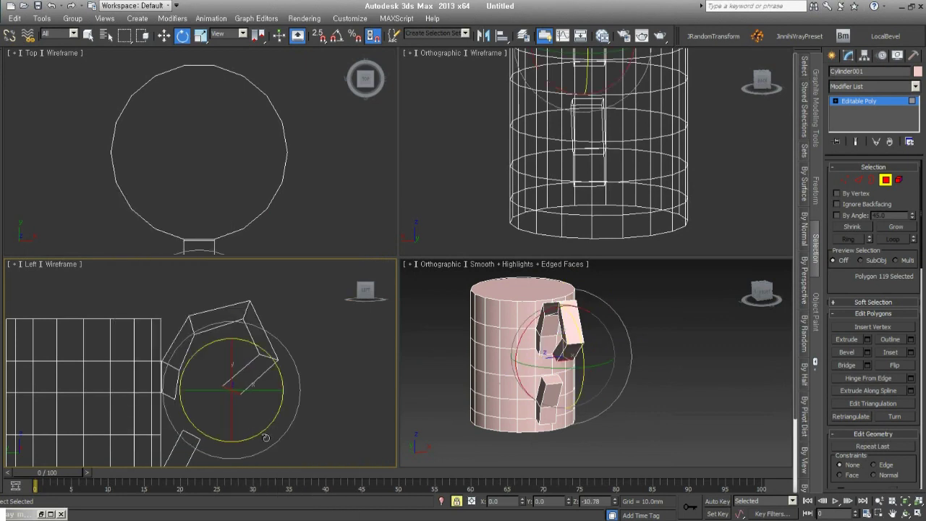
# Clear the selection and select the arc's end face and the lower stub face.
pyautogui.moveTo(252, 403); pyautogui.dragTo(296, 341, button='middle')
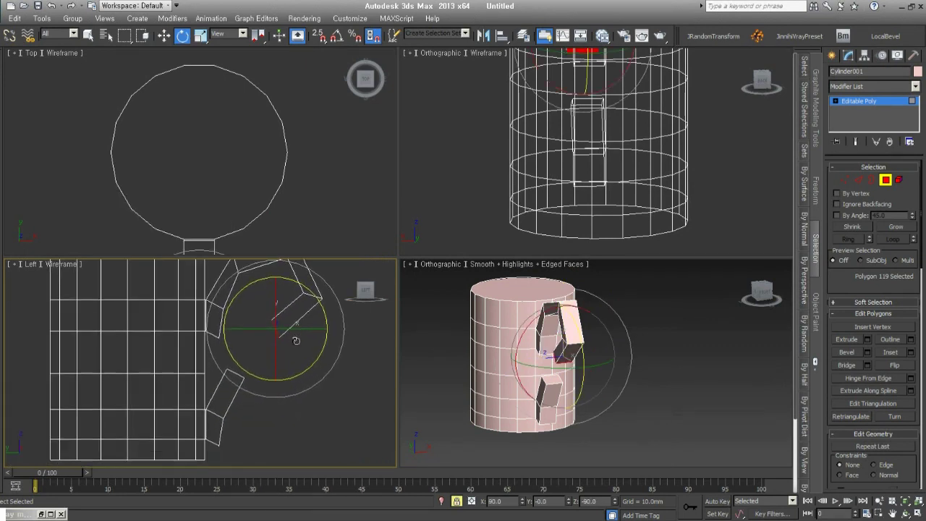
pyautogui.press('space')
pyautogui.click(262, 410)
pyautogui.click(225, 392)
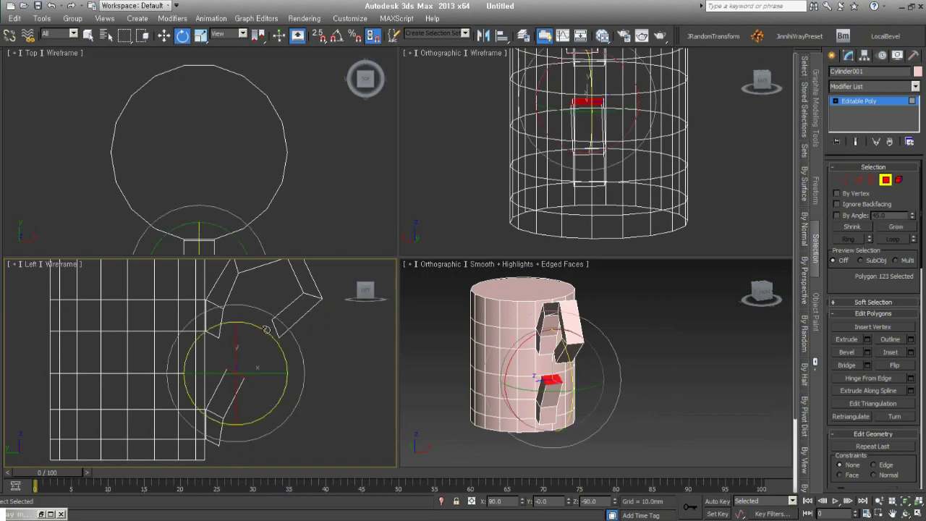
pyautogui.keyDown('alt'); pyautogui.moveTo(304, 348); pyautogui.dragTo(376, 366, button='middle'); pyautogui.keyUp('alt')
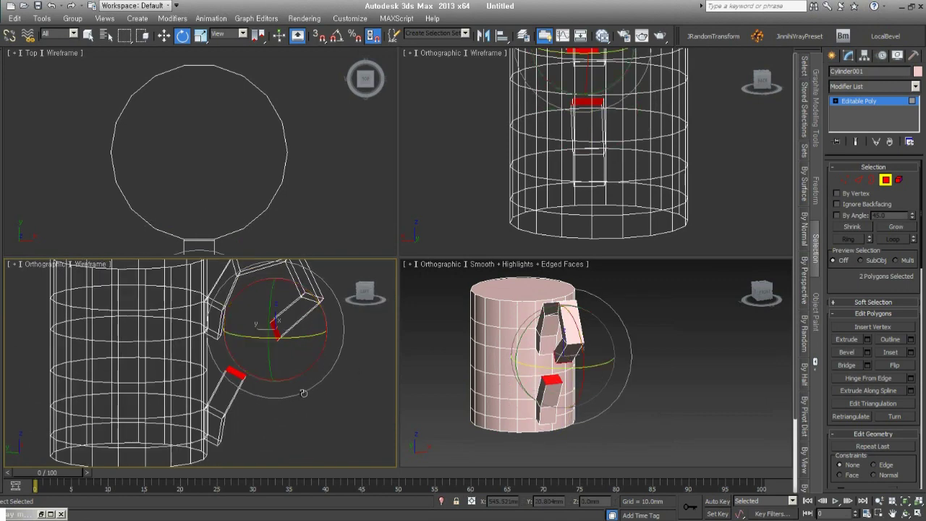
# Join the two handle ends into one closed handle and reframe the Left view on it.
pyautogui.click(847, 365)
pyautogui.moveTo(281, 363)
pyautogui.keyDown('alt'); pyautogui.mouseDown(button='middle')
pyautogui.moveTo(290, 402)
pyautogui.moveTo(299, 383)
pyautogui.mouseUp(button='middle'); pyautogui.keyUp('alt')
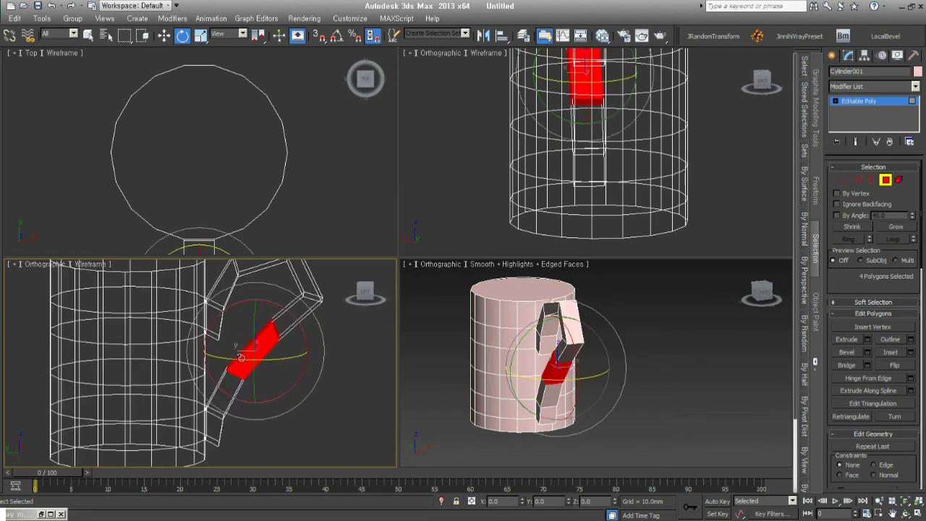
pyautogui.click(285, 378)
pyautogui.press('l')
pyautogui.hotkey('shift', 'ctrl', 'z')
pyautogui.scroll(2, 278, 374)
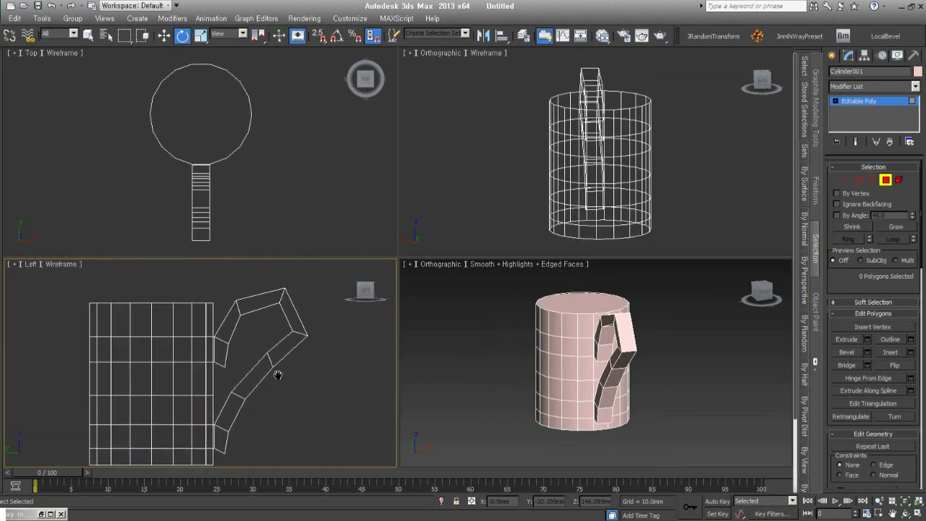
pyautogui.scroll(2, 277, 374)
pyautogui.moveTo(277, 374)
pyautogui.mouseDown(button='middle')
pyautogui.moveTo(248, 331)
pyautogui.moveTo(237, 337)
pyautogui.mouseUp(button='middle')
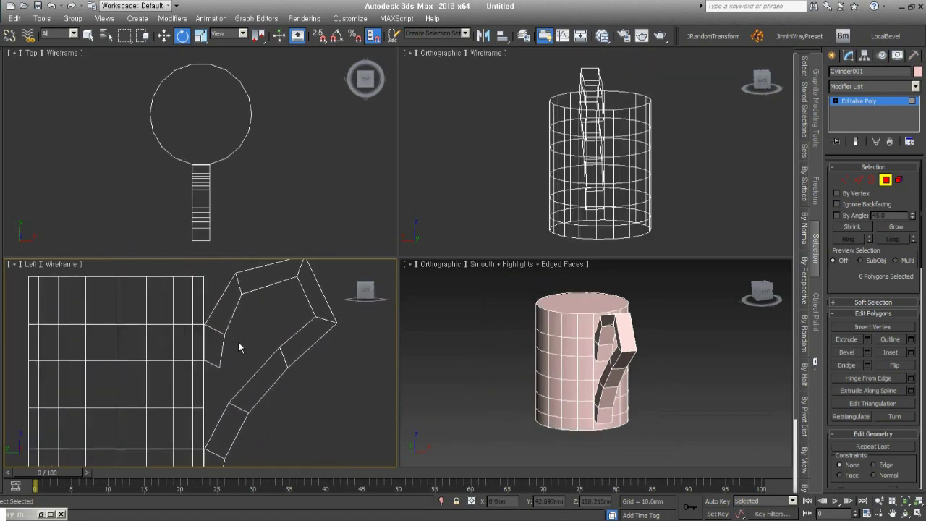
# Pull the handle's upper outer corner vertices down-left to round the handle.
pyautogui.press('1')
pyautogui.click(235, 320)
pyautogui.rightClick(232, 317)
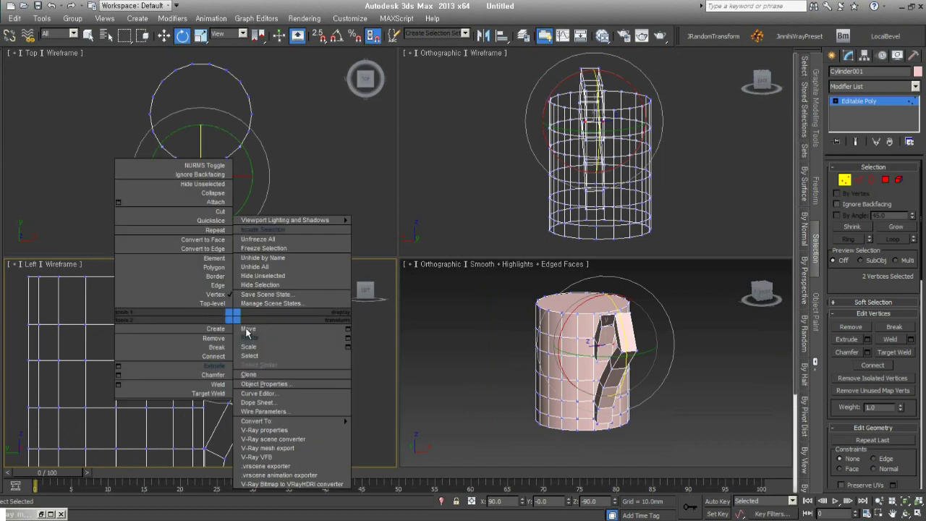
pyautogui.click(247, 329)
pyautogui.moveTo(282, 316); pyautogui.dragTo(276, 336, button='middle')
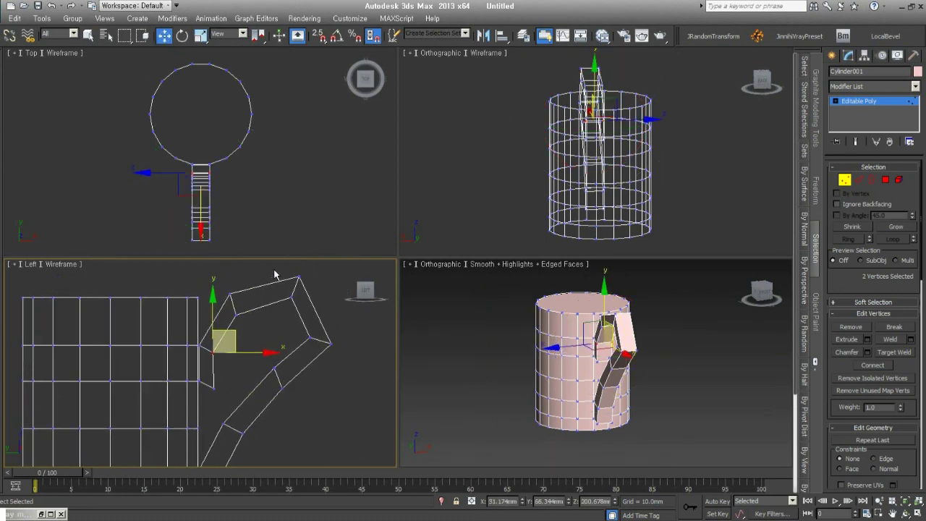
pyautogui.moveTo(275, 274)
pyautogui.mouseDown()
pyautogui.moveTo(313, 307)
pyautogui.moveTo(333, 362)
pyautogui.mouseUp()
pyautogui.moveTo(339, 322)
pyautogui.mouseDown()
pyautogui.moveTo(301, 363)
pyautogui.moveTo(287, 362)
pyautogui.moveTo(284, 394)
pyautogui.mouseUp()
pyautogui.click(249, 358)
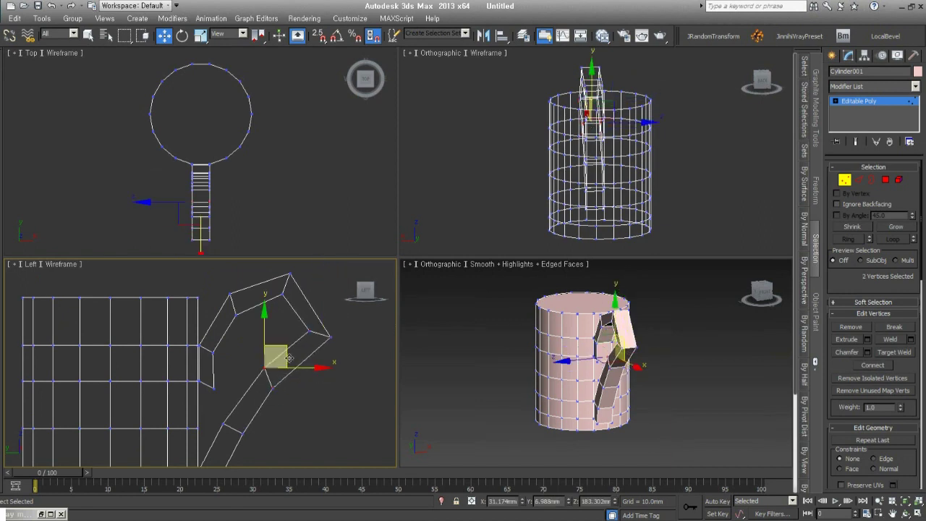
pyautogui.click(330, 367)
# Move the lower handle vertices down-left to smooth the strut toward the mug's side.
pyautogui.click(332, 337)
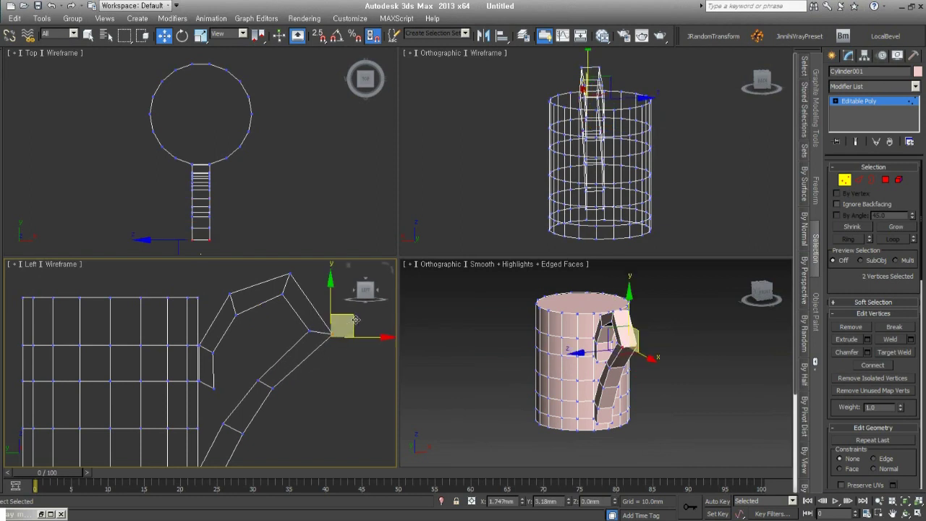
pyautogui.moveTo(256, 449); pyautogui.dragTo(304, 408, button='middle')
pyautogui.moveTo(307, 415); pyautogui.dragTo(279, 382)
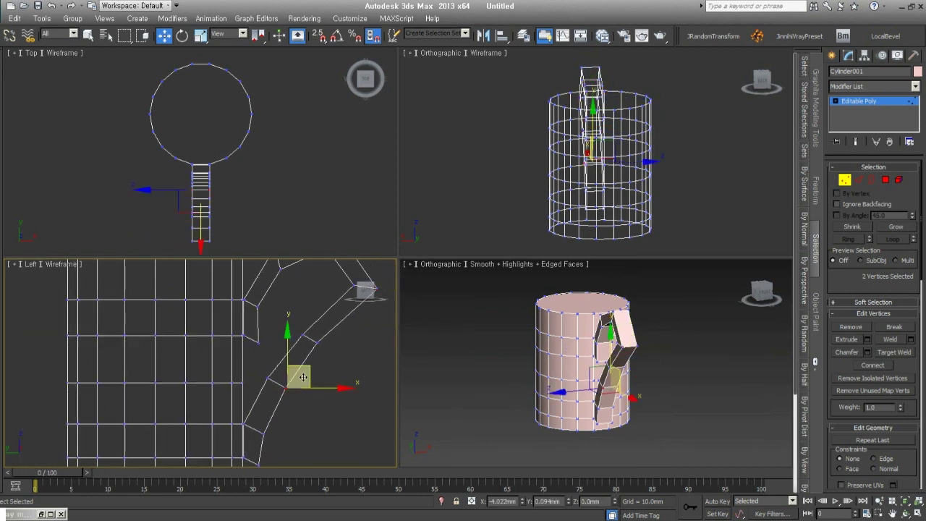
pyautogui.moveTo(275, 450); pyautogui.dragTo(289, 424, button='middle')
pyautogui.moveTo(319, 353); pyautogui.dragTo(292, 395)
pyautogui.moveTo(329, 367); pyautogui.dragTo(324, 416, button='middle')
pyautogui.scroll(-2, 324, 416)
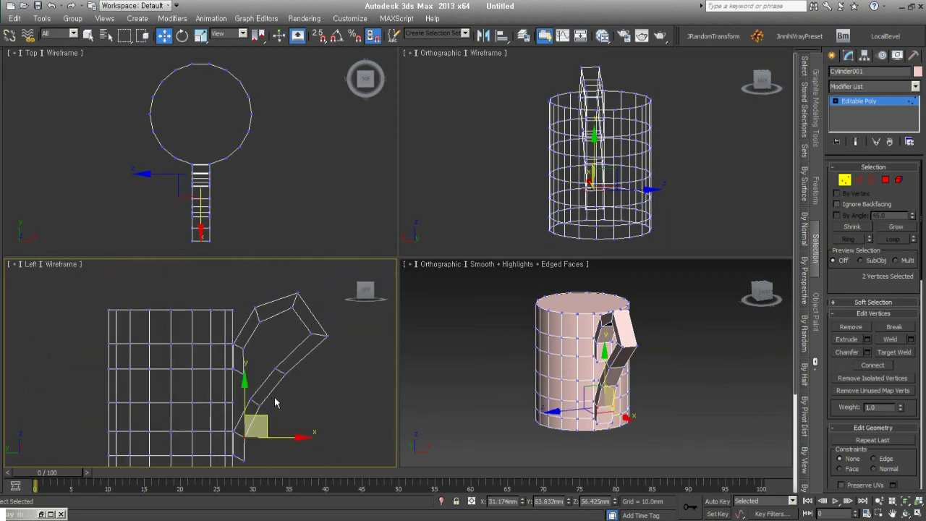
pyautogui.keyDown('alt'); pyautogui.moveTo(331, 362); pyautogui.dragTo(259, 409, button='middle'); pyautogui.keyUp('alt')
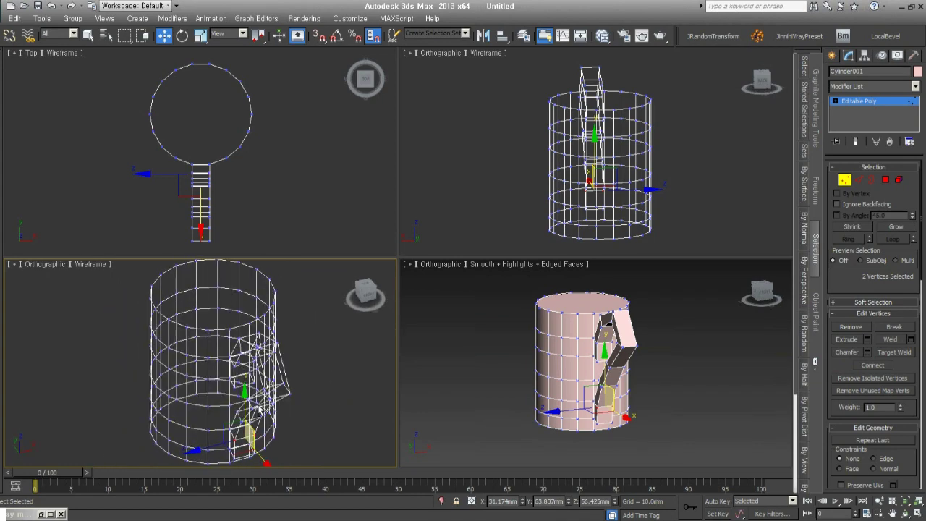
pyautogui.scroll(-2, 259, 409)
# Select the mug's top cap polygon and bevel it up and outward into a rim.
pyautogui.click(884, 181)
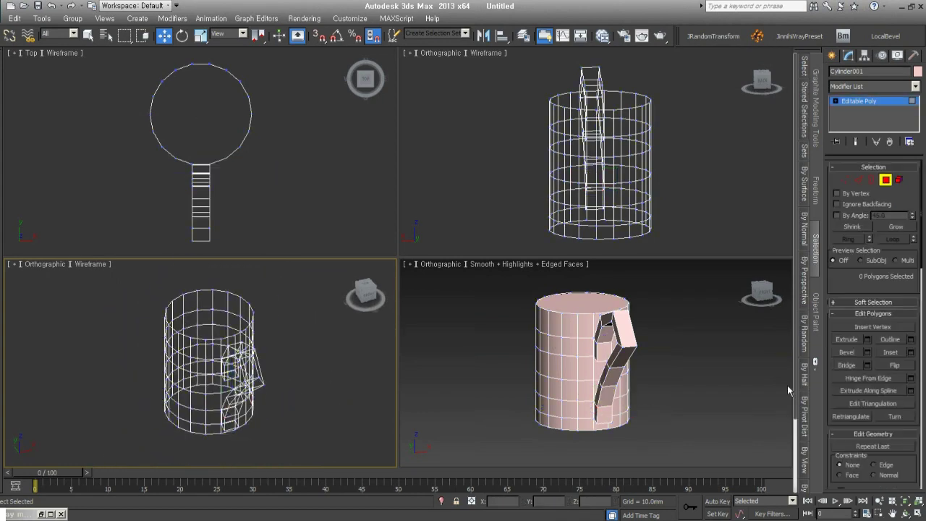
pyautogui.keyDown('alt'); pyautogui.moveTo(599, 390); pyautogui.dragTo(675, 389, button='middle'); pyautogui.keyUp('alt')
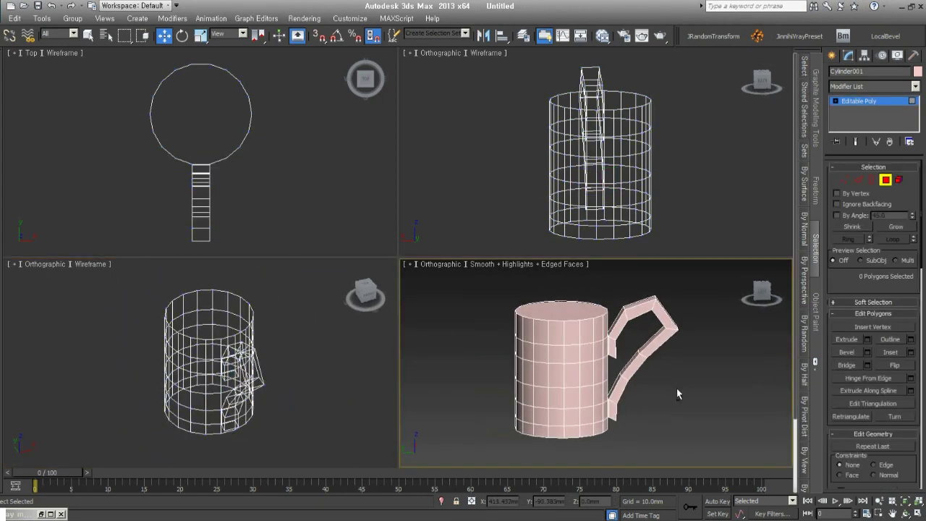
pyautogui.click(576, 311)
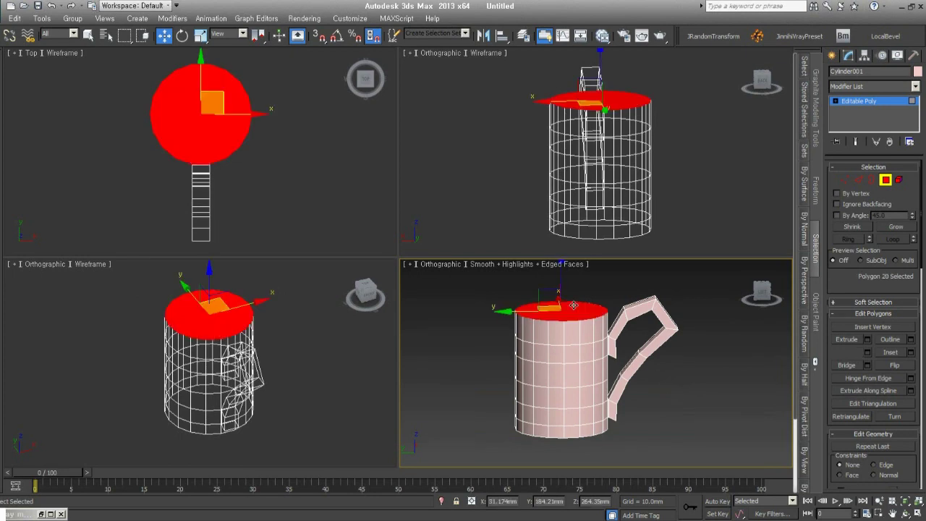
pyautogui.moveTo(627, 334)
pyautogui.keyDown('alt'); pyautogui.mouseDown(button='middle')
pyautogui.moveTo(589, 310)
pyautogui.moveTo(603, 346)
pyautogui.mouseUp(button='middle'); pyautogui.keyUp('alt')
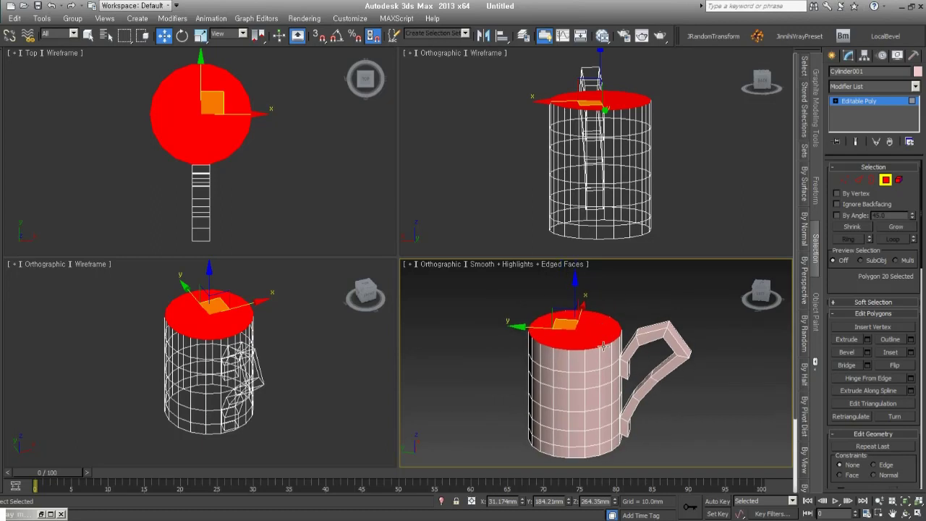
pyautogui.rightClick(594, 323)
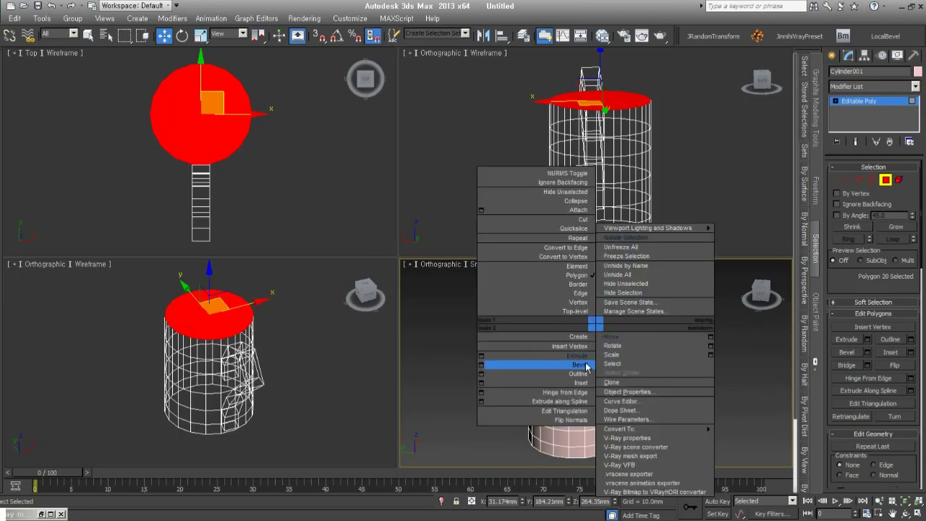
pyautogui.click(587, 366)
pyautogui.keyDown('alt'); pyautogui.moveTo(605, 330); pyautogui.dragTo(615, 325, button='middle'); pyautogui.keyUp('alt')
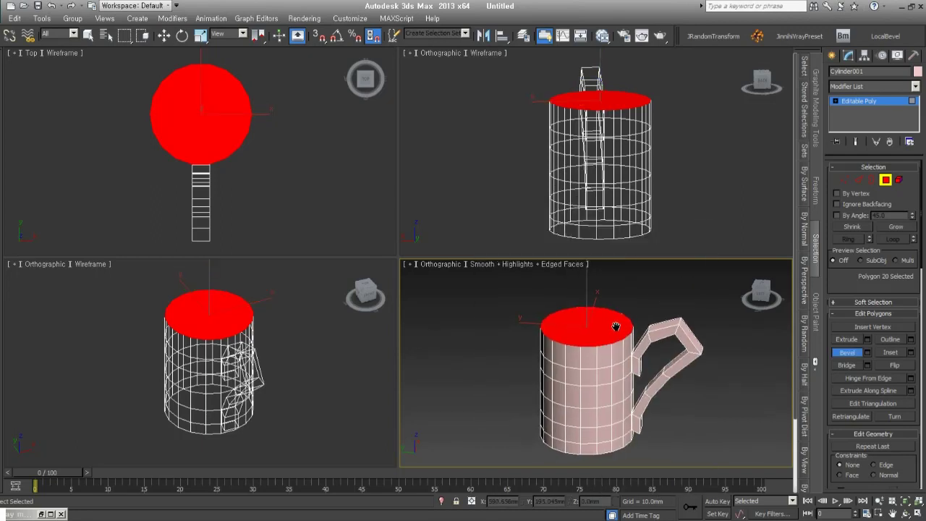
pyautogui.moveTo(613, 330)
pyautogui.mouseDown()
pyautogui.moveTo(614, 320)
pyautogui.moveTo(641, 370)
pyautogui.mouseUp()
pyautogui.keyDown('alt'); pyautogui.moveTo(641, 370); pyautogui.dragTo(633, 360, button='middle'); pyautogui.keyUp('alt')
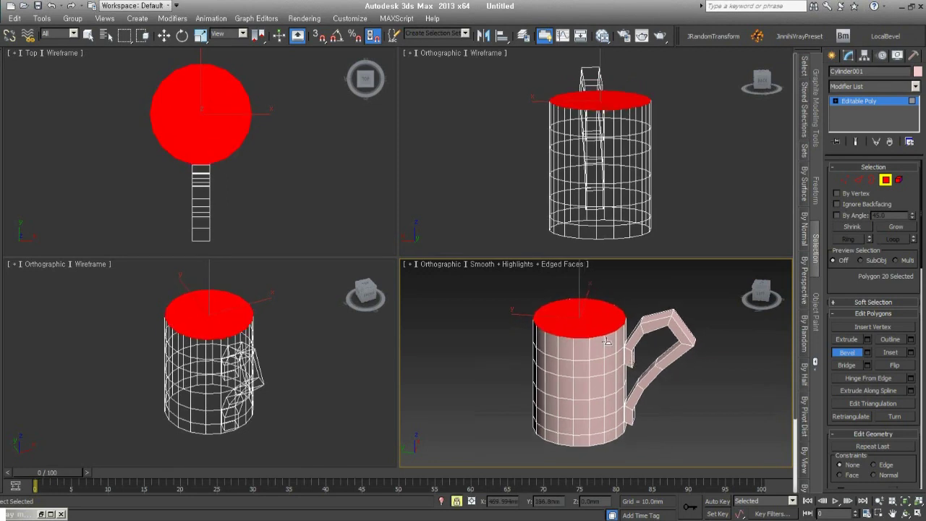
pyautogui.scroll(1, 607, 341)
pyautogui.scroll(1, 615, 354)
pyautogui.scroll(1, 618, 355)
pyautogui.scroll(2, 624, 354)
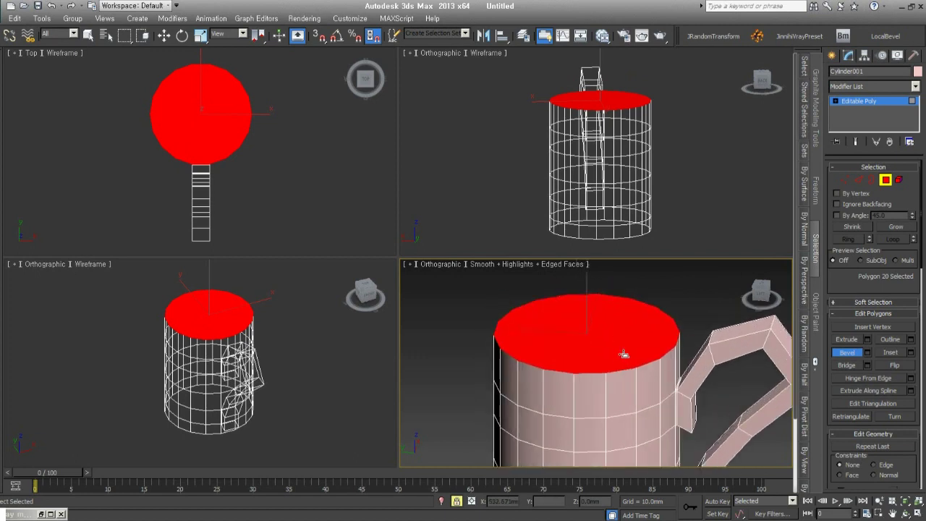
pyautogui.moveTo(624, 355); pyautogui.dragTo(630, 337)
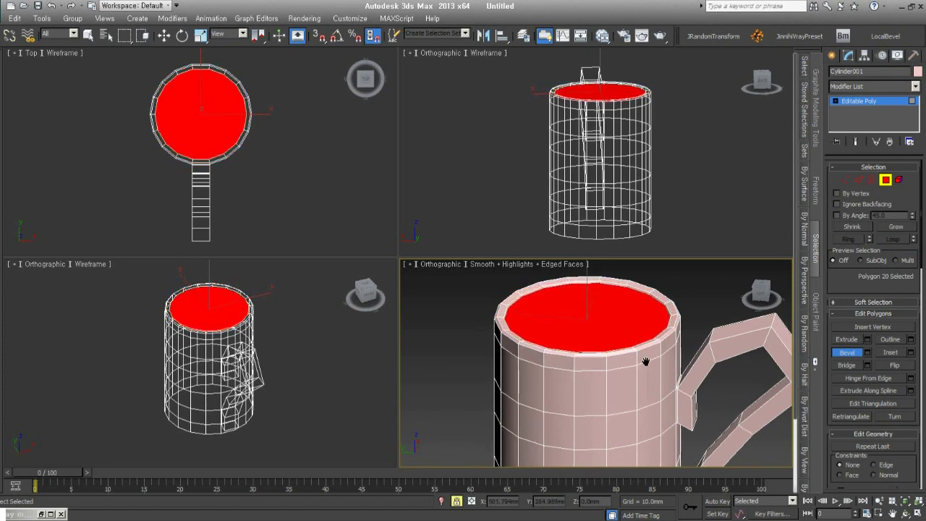
pyautogui.scroll(-3, 644, 346)
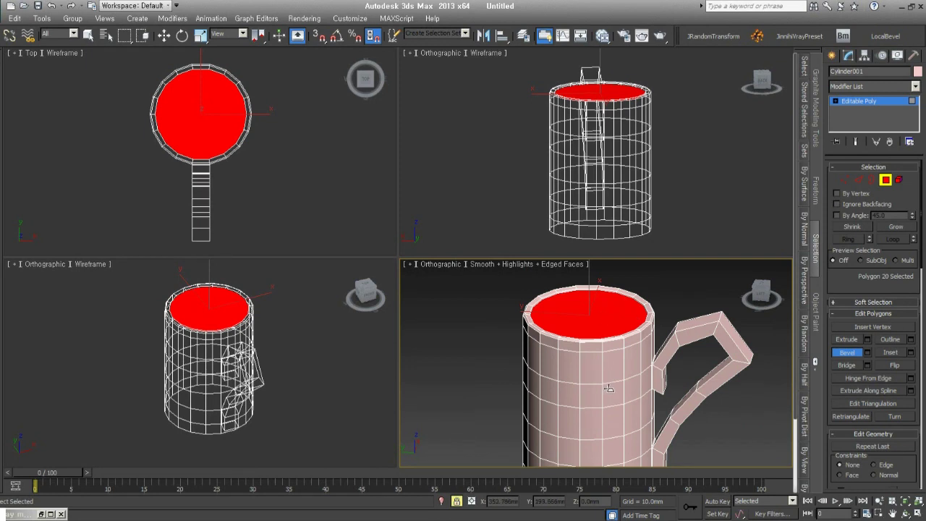
# Turn on See-Through and push the top cap down inside the mug to hollow it.
pyautogui.hotkey('alt', 'x')
pyautogui.scroll(-2, 607, 360)
pyautogui.scroll(-1, 610, 356)
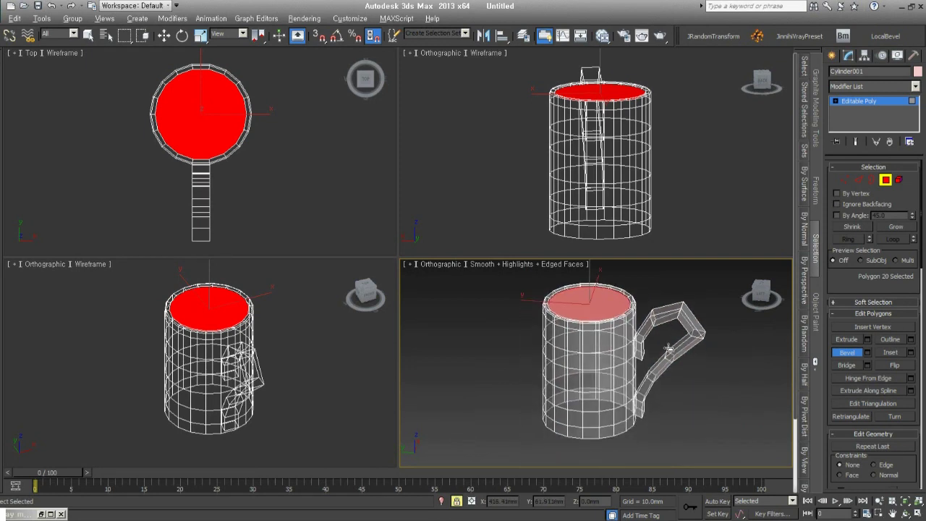
pyautogui.moveTo(669, 349); pyautogui.dragTo(674, 481)
pyautogui.moveTo(669, 419); pyautogui.dragTo(658, 393, button='middle')
# Undo and redo the cap push-down, then orbit to look down at the inner floor.
pyautogui.hotkey('ctrl', 'z')
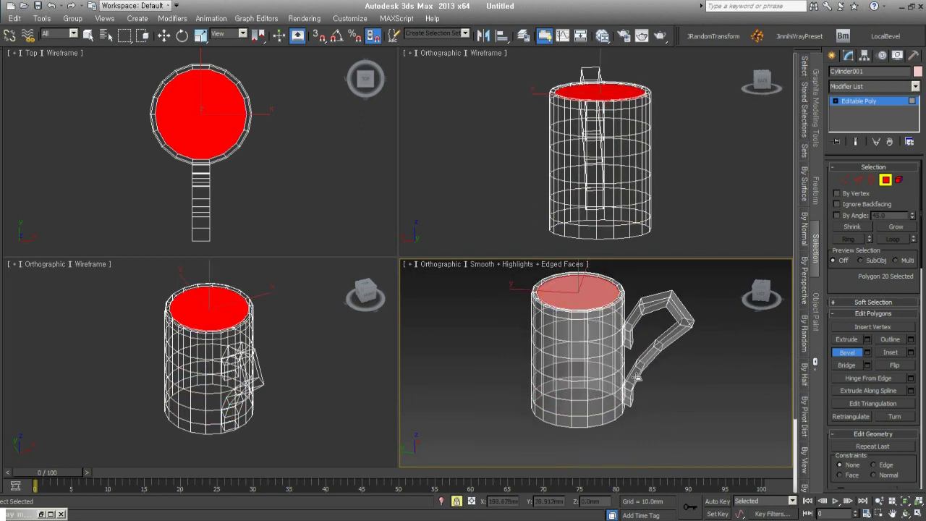
pyautogui.hotkey('ctrl', 'y')
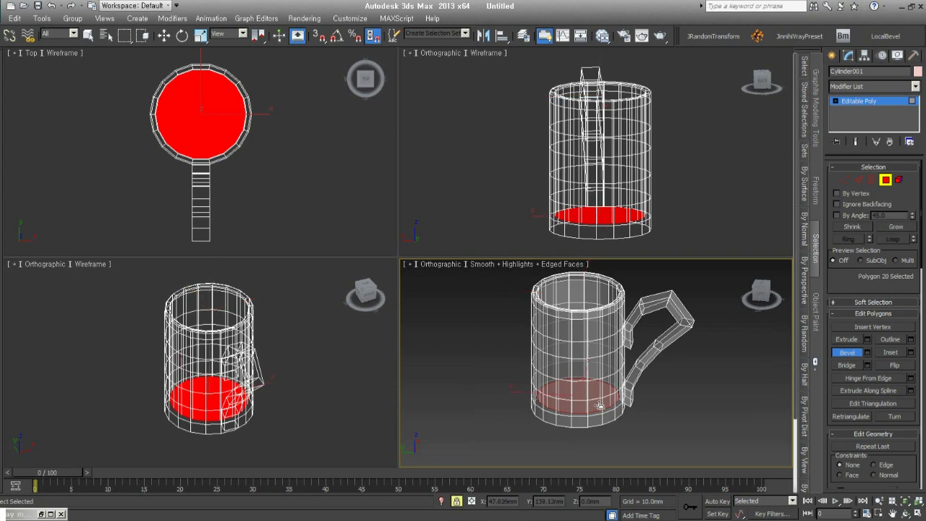
pyautogui.keyDown('alt'); pyautogui.moveTo(618, 388); pyautogui.dragTo(583, 372, button='middle'); pyautogui.keyUp('alt')
pyautogui.scroll(5, 580, 370)
pyautogui.moveTo(579, 370); pyautogui.dragTo(576, 375)
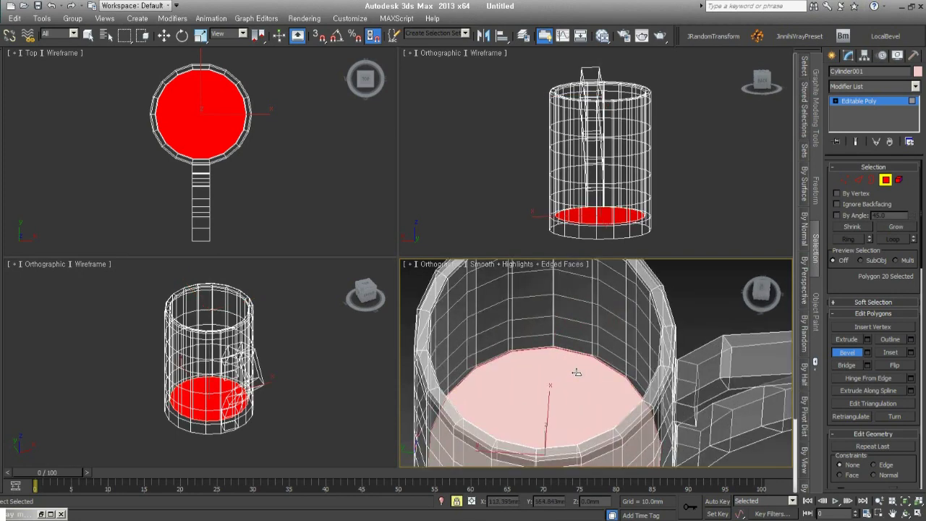
pyautogui.press('w')
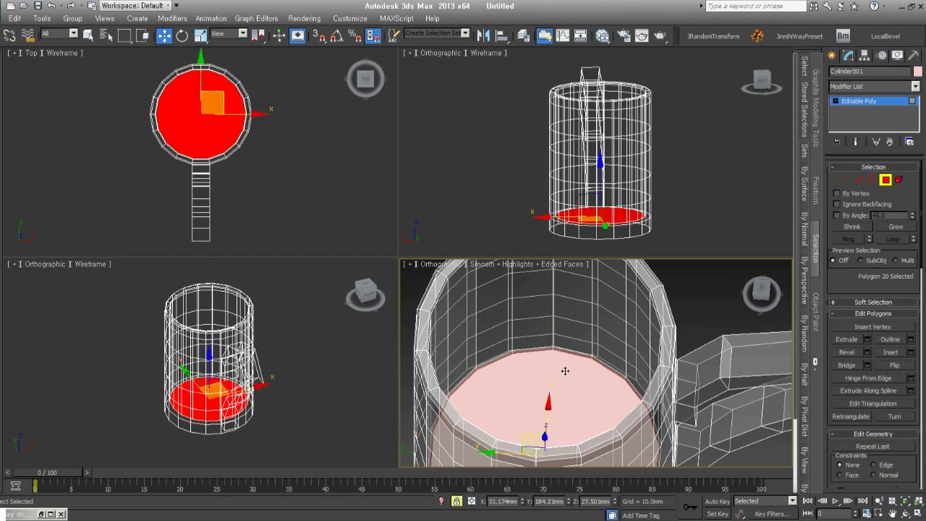
# Inset the inner floor polygon so a ring of faces surrounds a smaller floor.
pyautogui.rightClick(567, 358)
pyautogui.click(507, 402)
pyautogui.moveTo(576, 374)
pyautogui.mouseDown()
pyautogui.moveTo(569, 385)
pyautogui.moveTo(574, 379)
pyautogui.mouseUp()
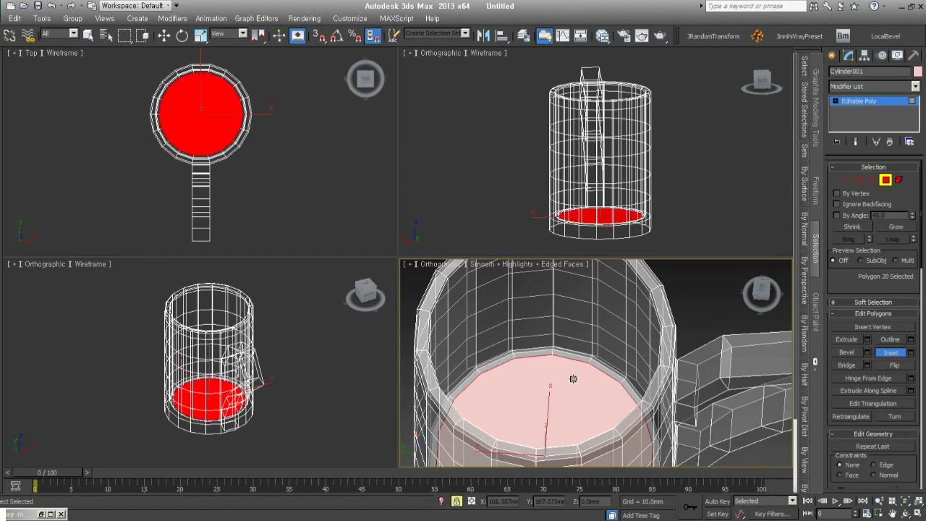
pyautogui.press('F2')
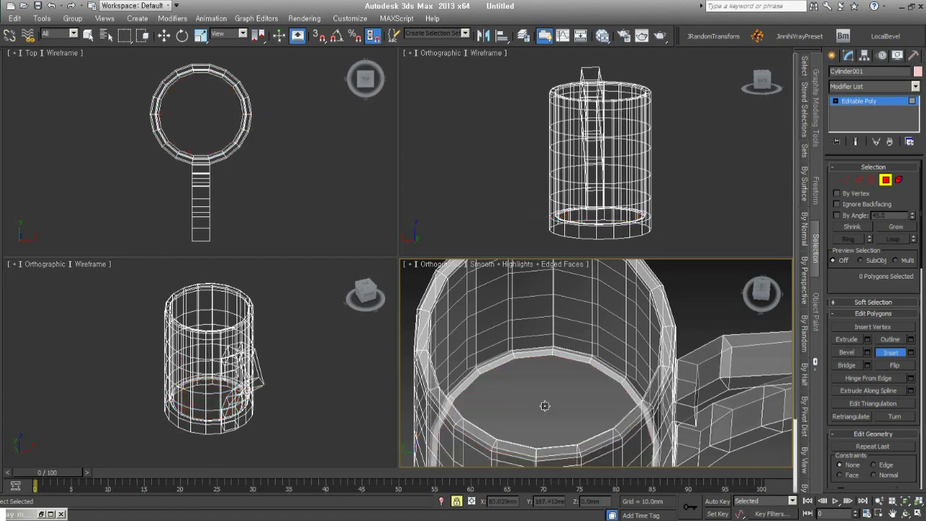
pyautogui.scroll(-3, 545, 405)
pyautogui.scroll(-3, 543, 399)
pyautogui.moveTo(543, 395)
pyautogui.keyDown('alt'); pyautogui.mouseDown(button='middle')
pyautogui.moveTo(544, 289)
pyautogui.moveTo(575, 379)
pyautogui.mouseUp(button='middle'); pyautogui.keyUp('alt')
# Select the mug's outer bottom cap polygon.
pyautogui.click(600, 415)
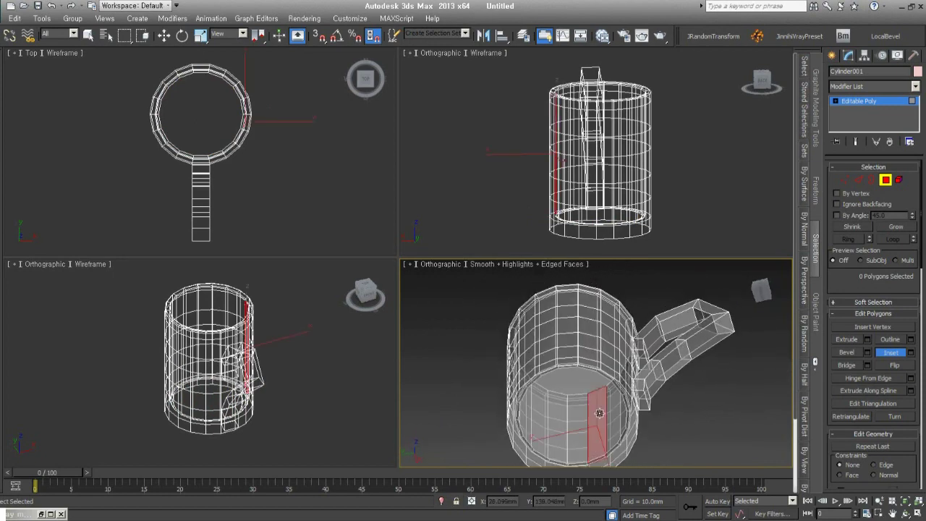
pyautogui.press('F2')
pyautogui.moveTo(637, 435)
pyautogui.keyDown('alt'); pyautogui.mouseDown(button='middle')
pyautogui.moveTo(615, 480)
pyautogui.moveTo(612, 445)
pyautogui.mouseUp(button='middle'); pyautogui.keyUp('alt')
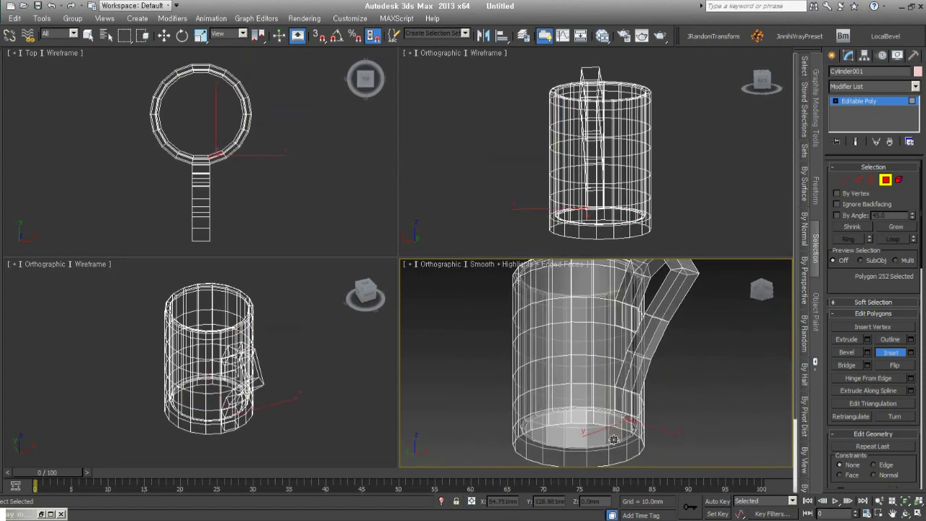
pyautogui.click(612, 445)
pyautogui.click(615, 448)
pyautogui.click(620, 448)
pyautogui.scroll(3, 620, 448)
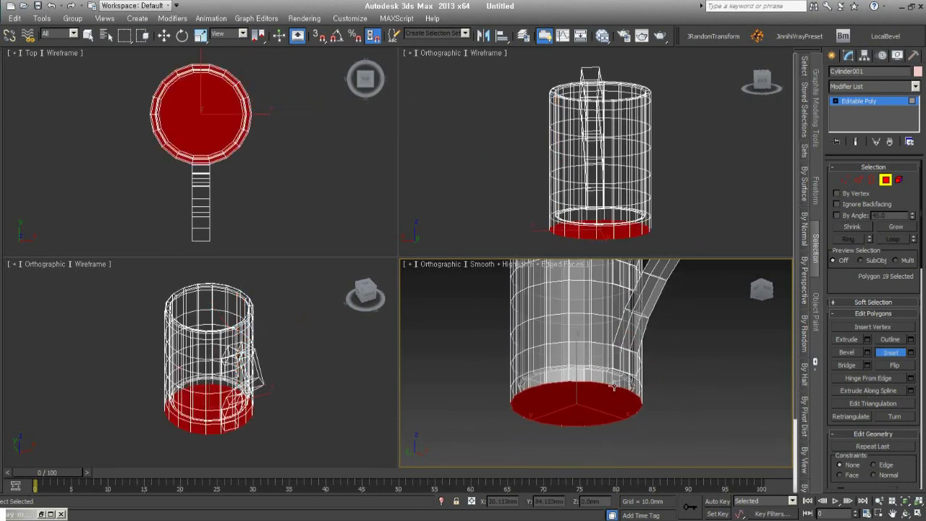
pyautogui.scroll(3, 615, 387)
pyautogui.moveTo(595, 405); pyautogui.dragTo(592, 379, button='middle')
# Bevel the bottom cap inward into a rim and commit the bevel.
pyautogui.rightClick(593, 379)
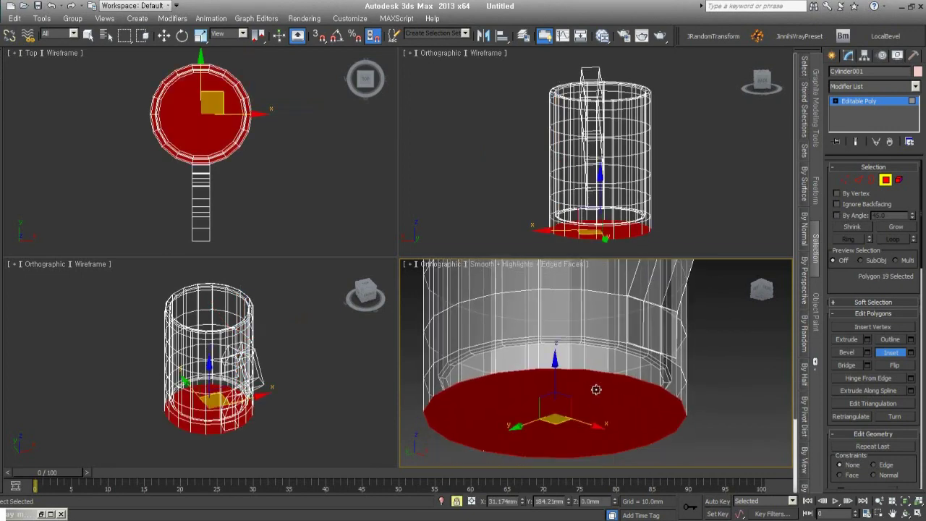
pyautogui.rightClick(595, 384)
pyautogui.click(565, 441)
pyautogui.scroll(2, 615, 407)
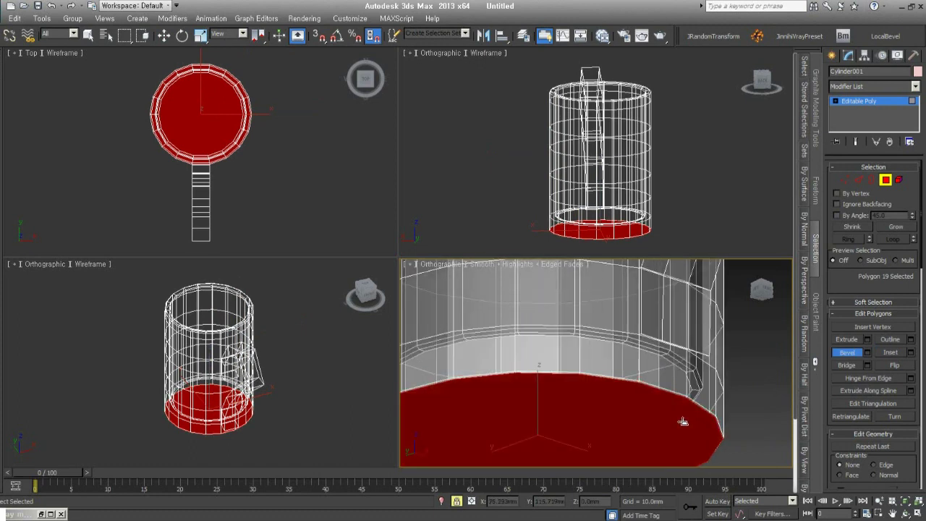
pyautogui.moveTo(693, 420); pyautogui.dragTo(688, 419)
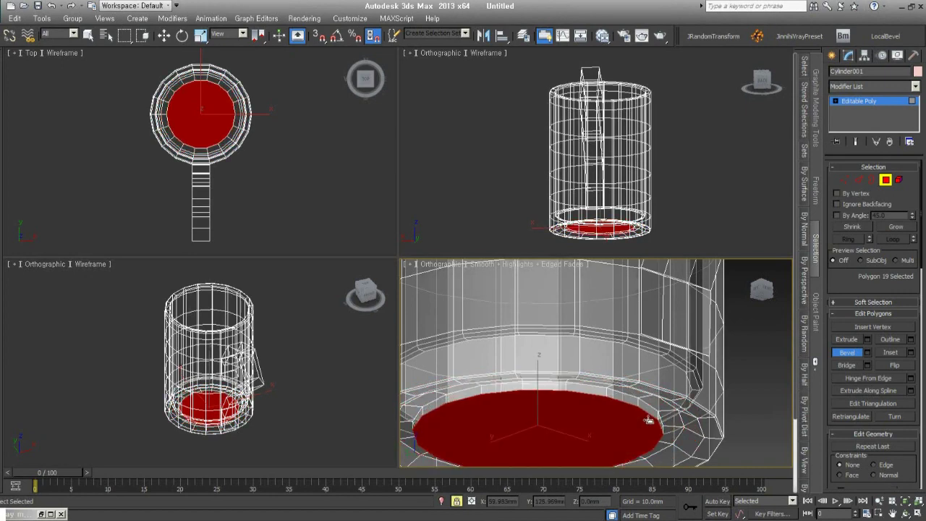
pyautogui.click(612, 446)
# Clear the polygon selection and orbit to look down into the mug.
pyautogui.keyDown('alt'); pyautogui.moveTo(611, 447); pyautogui.dragTo(633, 372, button='middle'); pyautogui.keyUp('alt')
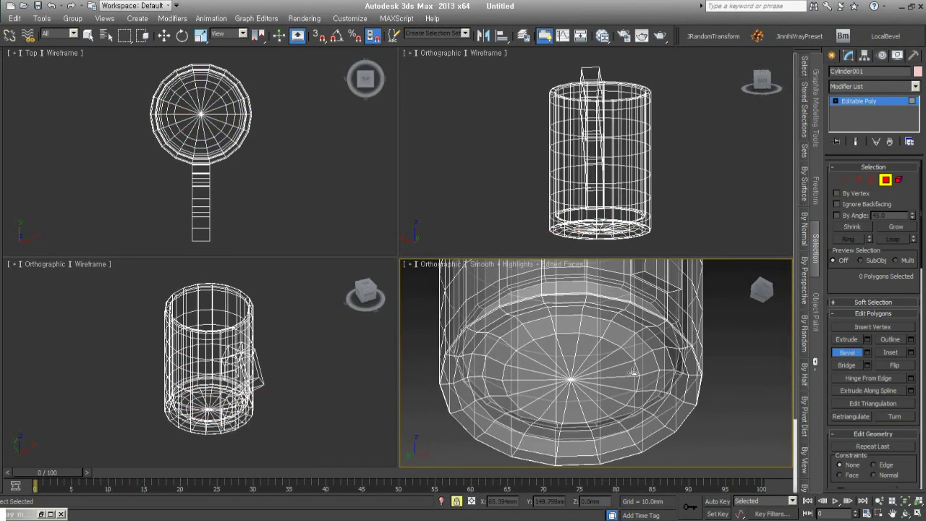
pyautogui.click(579, 382)
pyautogui.hotkey('ctrl', 'd')
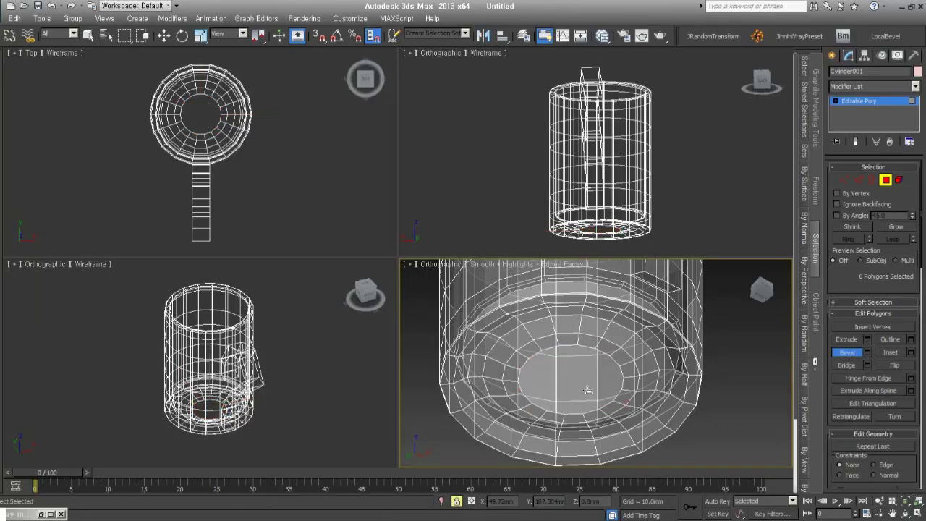
pyautogui.scroll(-2, 610, 412)
pyautogui.scroll(-2, 630, 405)
pyautogui.scroll(-2, 642, 413)
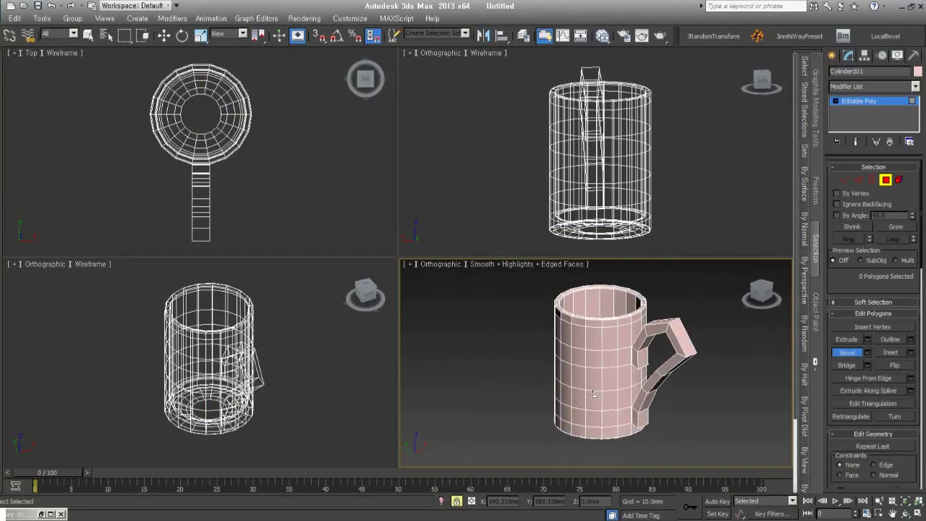
pyautogui.moveTo(647, 401)
pyautogui.keyDown('alt'); pyautogui.mouseDown(button='middle')
pyautogui.moveTo(582, 449)
pyautogui.moveTo(619, 398)
pyautogui.mouseUp(button='middle'); pyautogui.keyUp('alt')
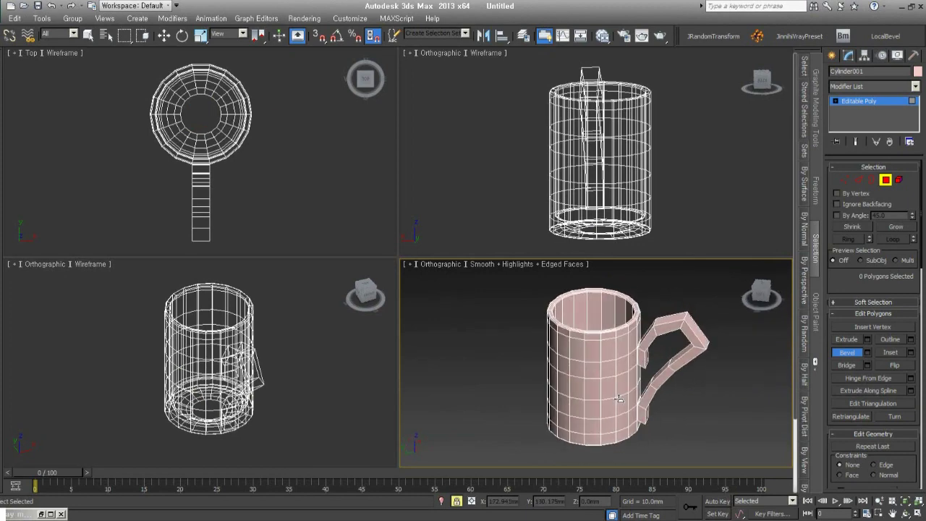
# Set TurboSmooth to 2 iterations and add an Edit Poly modifier above it.
pyautogui.hotkey('ctrl', 't')
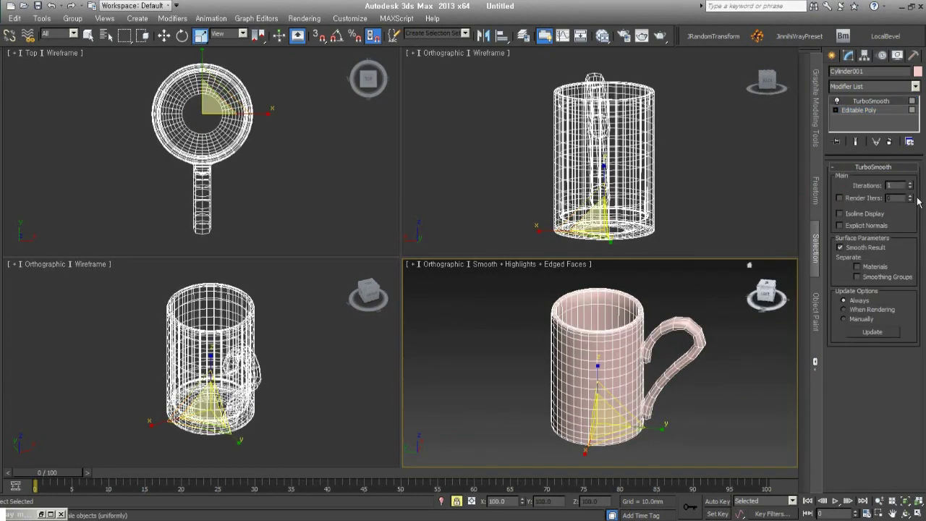
pyautogui.keyDown('alt'); pyautogui.moveTo(696, 363); pyautogui.dragTo(681, 369, button='middle'); pyautogui.keyUp('alt')
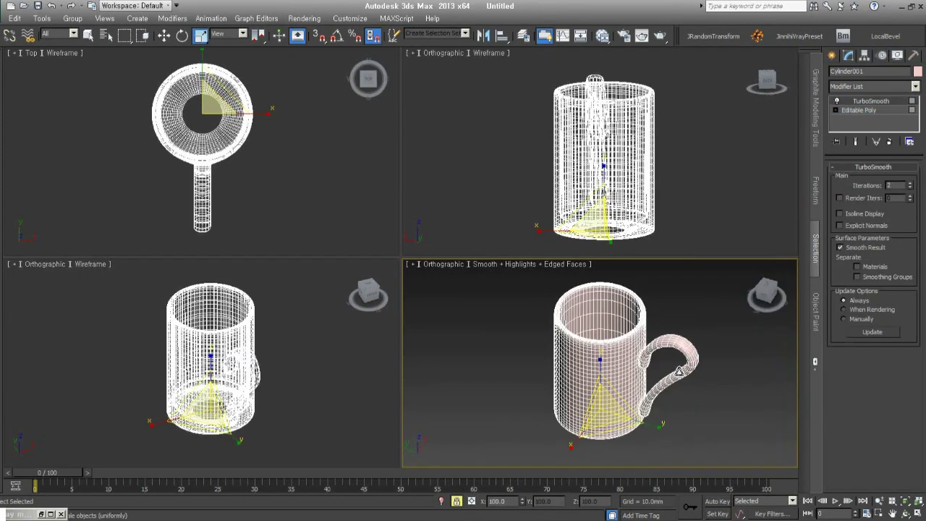
pyautogui.hotkey('ctrl', 'e')
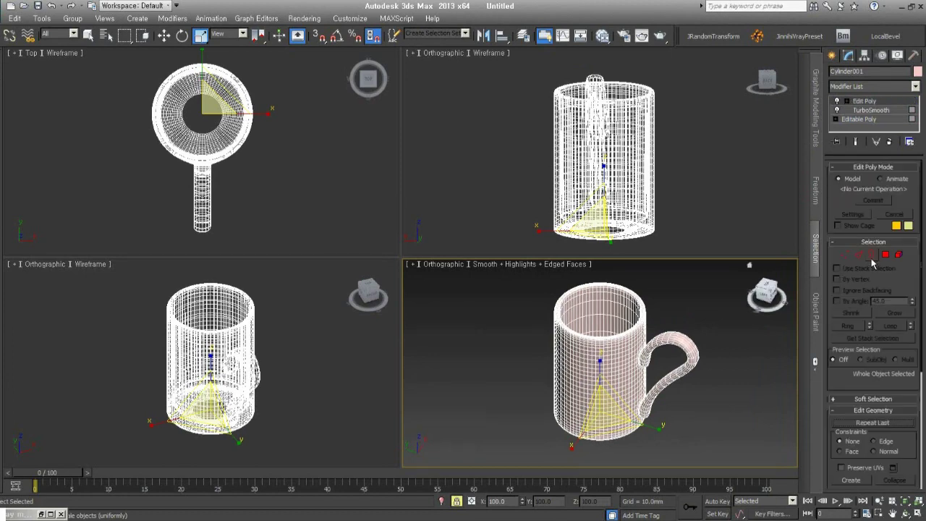
pyautogui.keyDown('alt'); pyautogui.moveTo(651, 365); pyautogui.dragTo(634, 349, button='middle'); pyautogui.keyUp('alt')
# Select the inner floor's hole border, scale it to 92% and collapse it to a point.
pyautogui.click(633, 349)
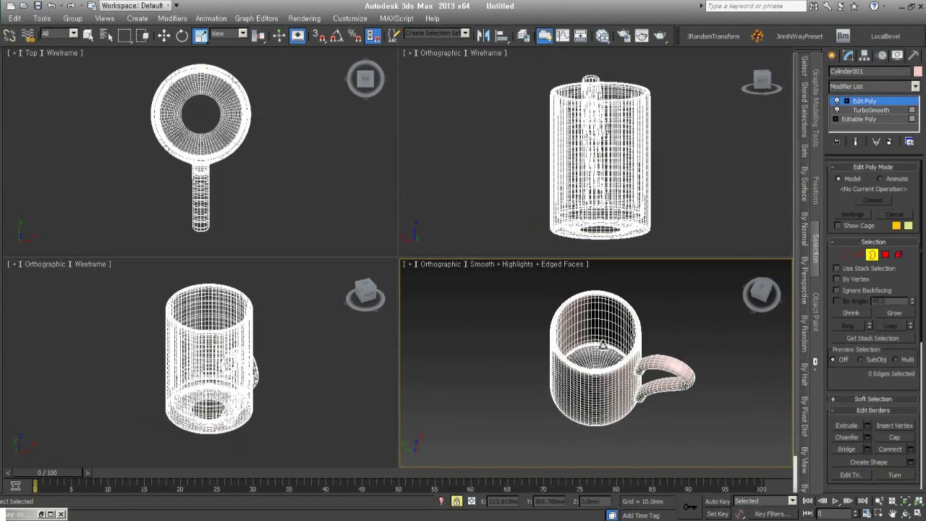
pyautogui.scroll(4, 604, 350)
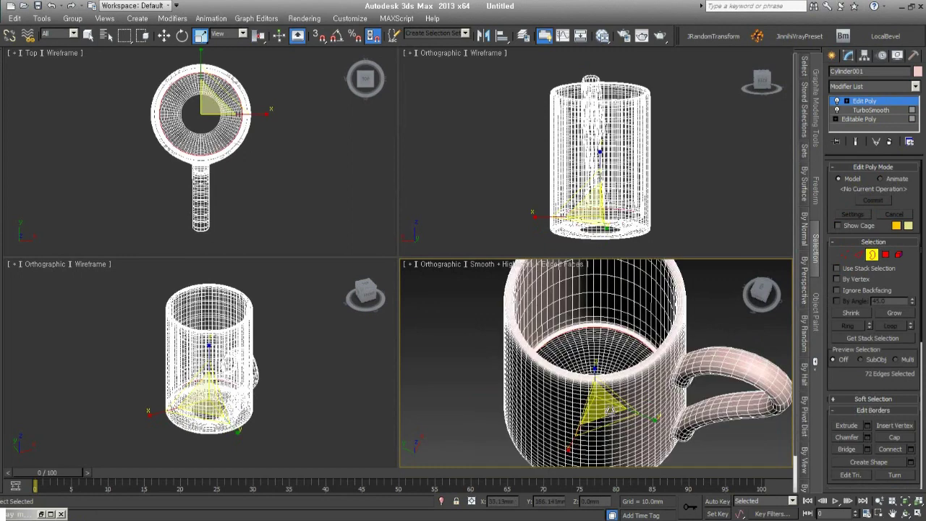
pyautogui.moveTo(607, 403); pyautogui.dragTo(607, 452)
pyautogui.scroll(-2, 895, 430)
pyautogui.scroll(-2, 896, 430)
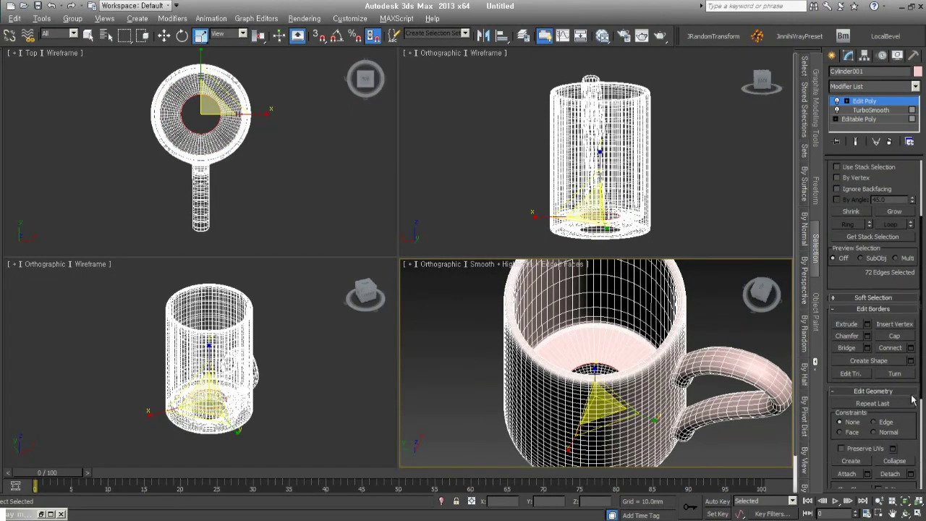
pyautogui.scroll(-2, 902, 407)
pyautogui.scroll(-2, 901, 406)
pyautogui.click(898, 412)
# Scale down and collapse the underside hole border, then leave sub-object mode.
pyautogui.moveTo(681, 418)
pyautogui.keyDown('alt'); pyautogui.mouseDown(button='middle')
pyautogui.moveTo(644, 349)
pyautogui.moveTo(645, 317)
pyautogui.mouseUp(button='middle'); pyautogui.keyUp('alt')
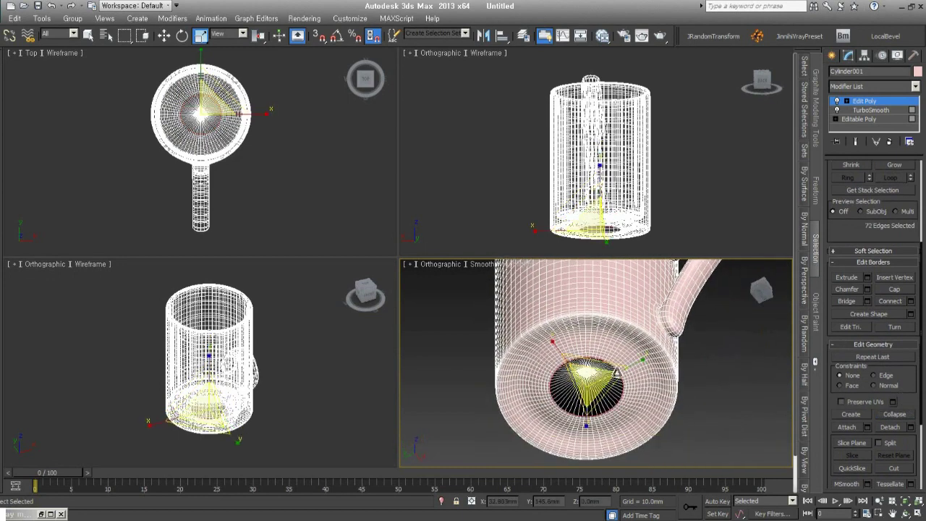
pyautogui.click(617, 374)
pyautogui.moveTo(601, 391); pyautogui.dragTo(900, 467)
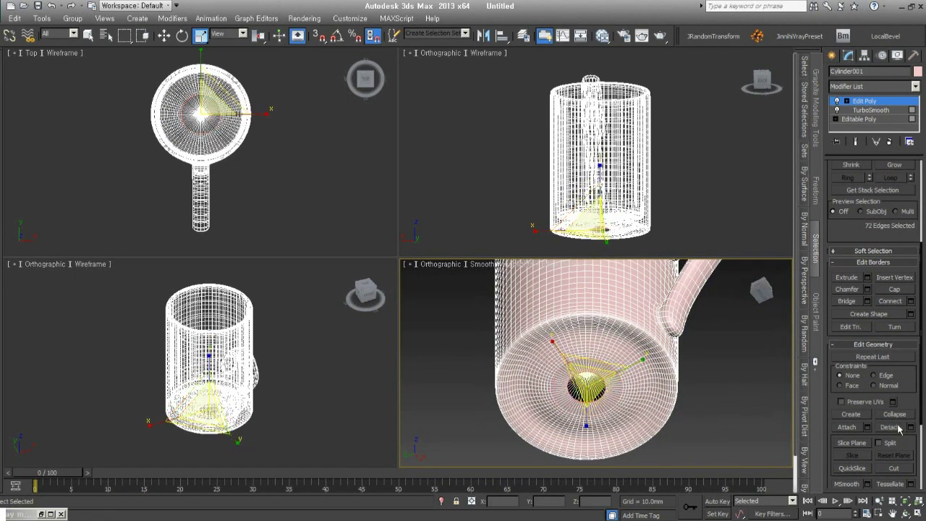
pyautogui.click(897, 414)
pyautogui.keyDown('alt'); pyautogui.moveTo(651, 391); pyautogui.dragTo(717, 260, button='middle'); pyautogui.keyUp('alt')
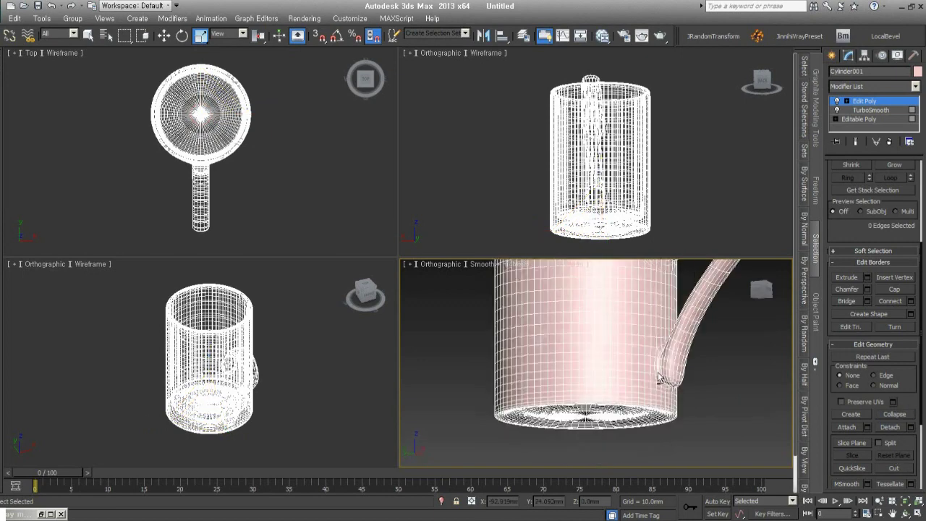
pyautogui.click(884, 102)
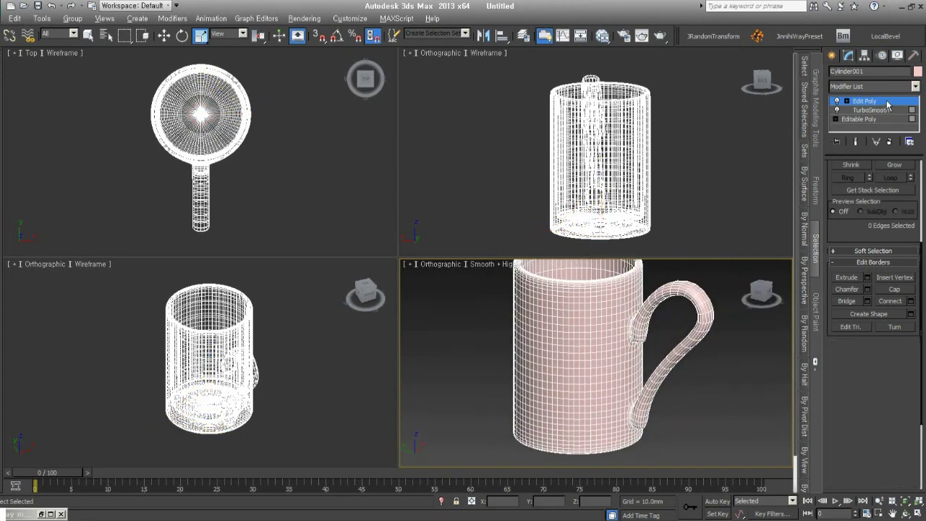
# Hide edged faces, undo the accidental flattening, and show the mug in Perspective, zoomed to fit.
pyautogui.press('F4')
pyautogui.moveTo(627, 364)
pyautogui.keyDown('alt'); pyautogui.mouseDown(button='middle')
pyautogui.moveTo(636, 364)
pyautogui.moveTo(616, 351)
pyautogui.moveTo(585, 393)
pyautogui.mouseUp(button='middle'); pyautogui.keyUp('alt')
pyautogui.scroll(-2, 621, 362)
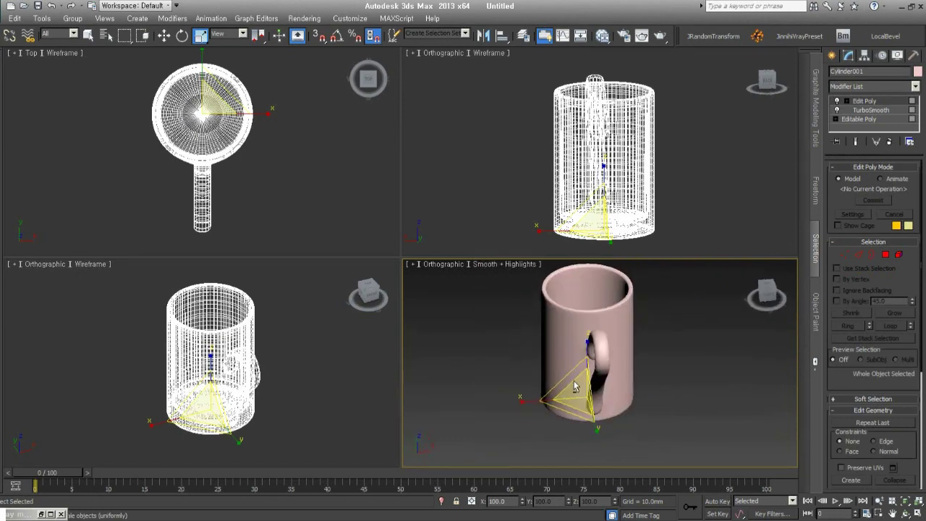
pyautogui.moveTo(584, 393); pyautogui.dragTo(579, 388)
pyautogui.hotkey('ctrl', 'z')
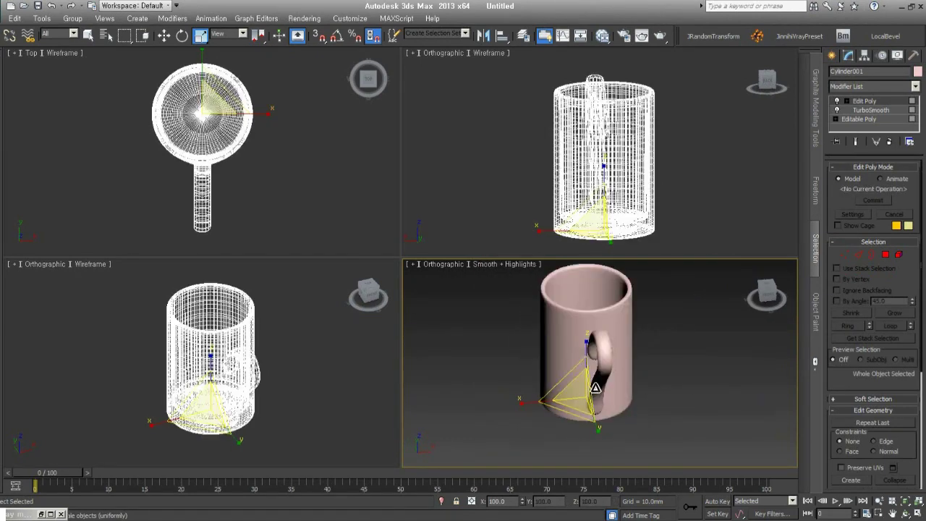
pyautogui.press('p')
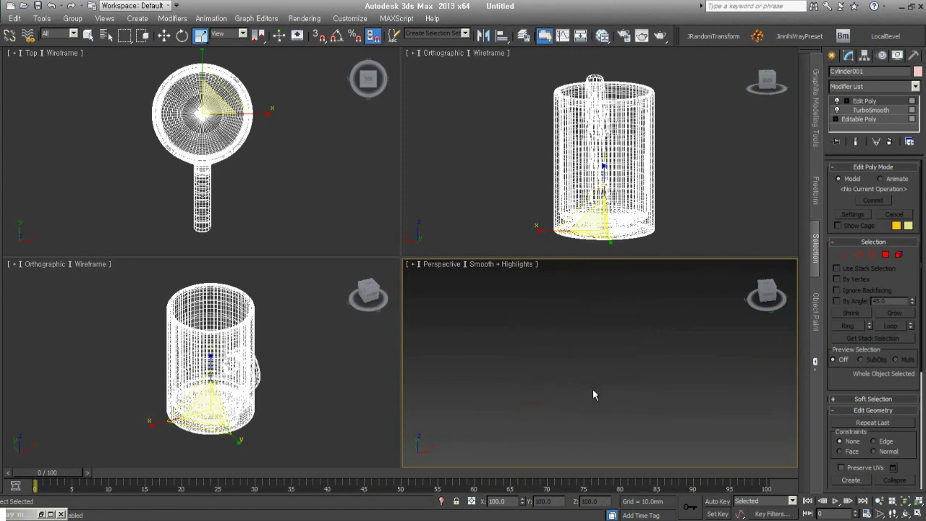
pyautogui.hotkey('ctrl', 'shift', 'z')
pyautogui.moveTo(640, 377)
pyautogui.keyDown('alt'); pyautogui.mouseDown(button='middle')
pyautogui.moveTo(471, 378)
pyautogui.moveTo(578, 379)
pyautogui.mouseUp(button='middle'); pyautogui.keyUp('alt')
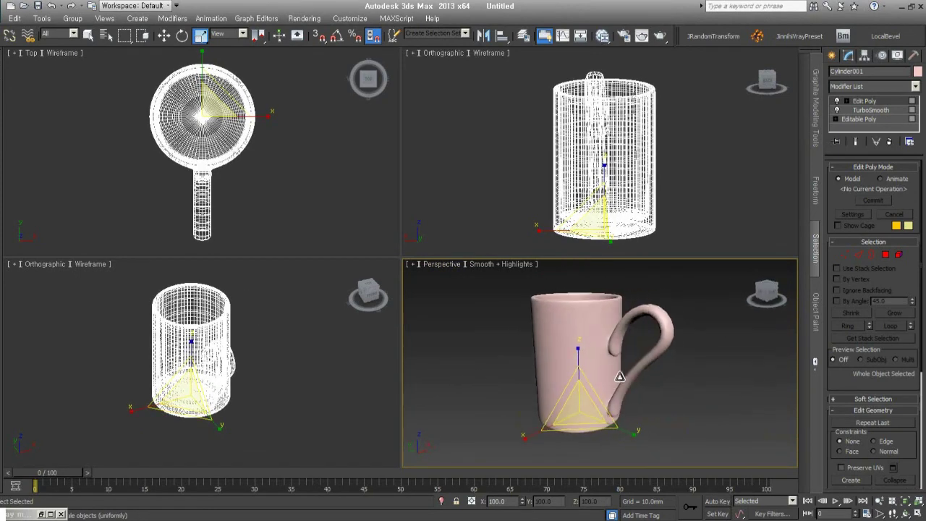
# Drop to the base Editable Poly in Vertex mode, with the lower-left view set to Left.
pyautogui.click(891, 122)
pyautogui.click(859, 179)
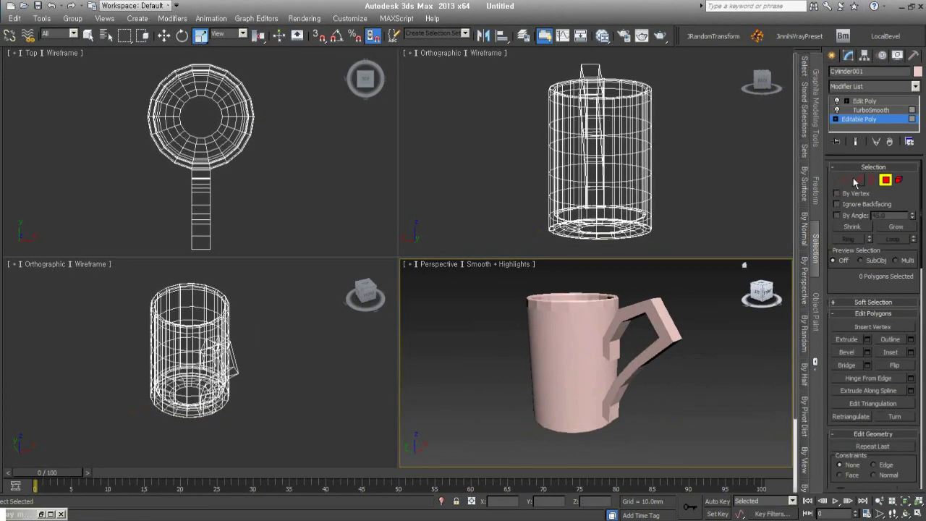
pyautogui.rightClick(296, 359)
pyautogui.press('l')
pyautogui.press('z')
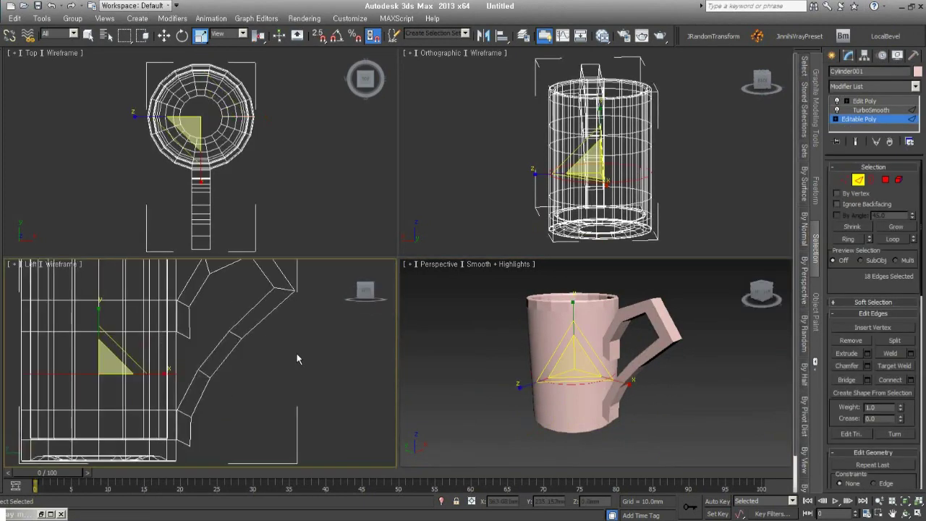
pyautogui.moveTo(233, 376); pyautogui.dragTo(236, 381, button='middle')
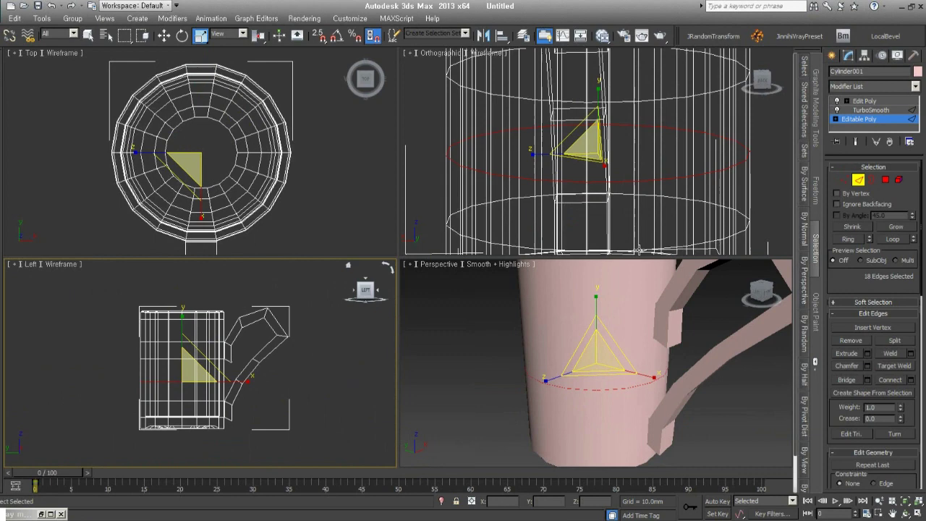
pyautogui.click(844, 180)
pyautogui.scroll(5, 267, 340)
pyautogui.scroll(-3, 267, 339)
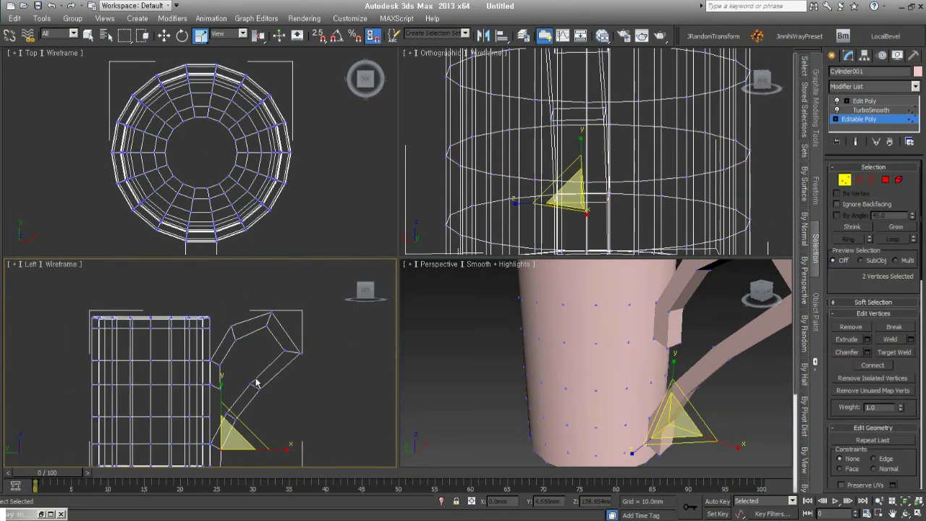
# Select and move the handle's top-corner vertices to raise and square off its upper corner.
pyautogui.moveTo(226, 340)
pyautogui.mouseDown()
pyautogui.moveTo(248, 311)
pyautogui.moveTo(257, 318)
pyautogui.mouseUp()
pyautogui.press('w')
pyautogui.click(270, 314)
pyautogui.click(286, 350)
pyautogui.moveTo(286, 350)
pyautogui.mouseDown()
pyautogui.moveTo(311, 354)
pyautogui.moveTo(275, 304)
pyautogui.mouseUp()
pyautogui.click(253, 340)
pyautogui.click(227, 352)
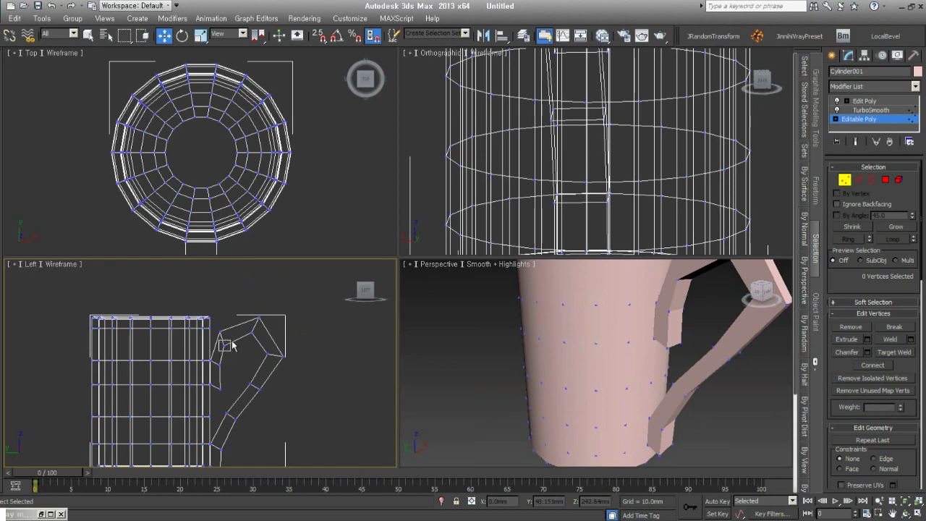
pyautogui.moveTo(233, 346); pyautogui.dragTo(233, 348)
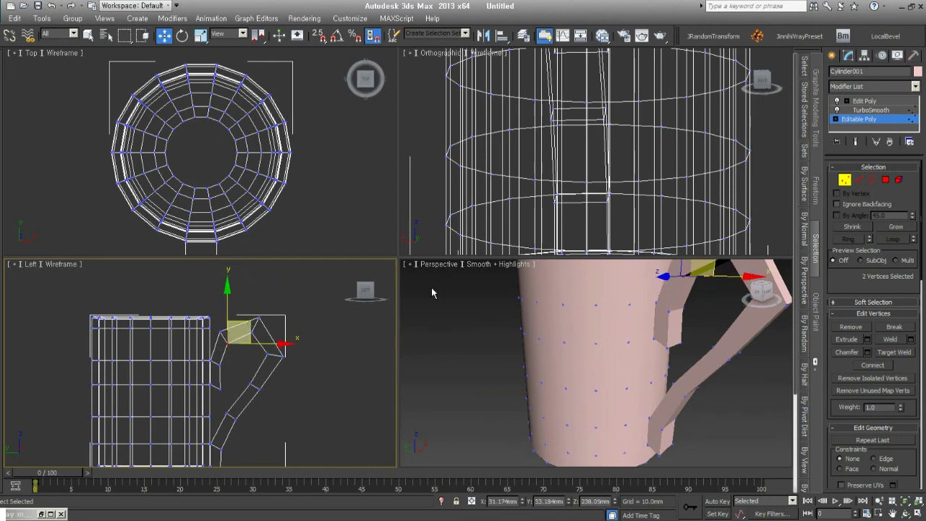
pyautogui.click(872, 102)
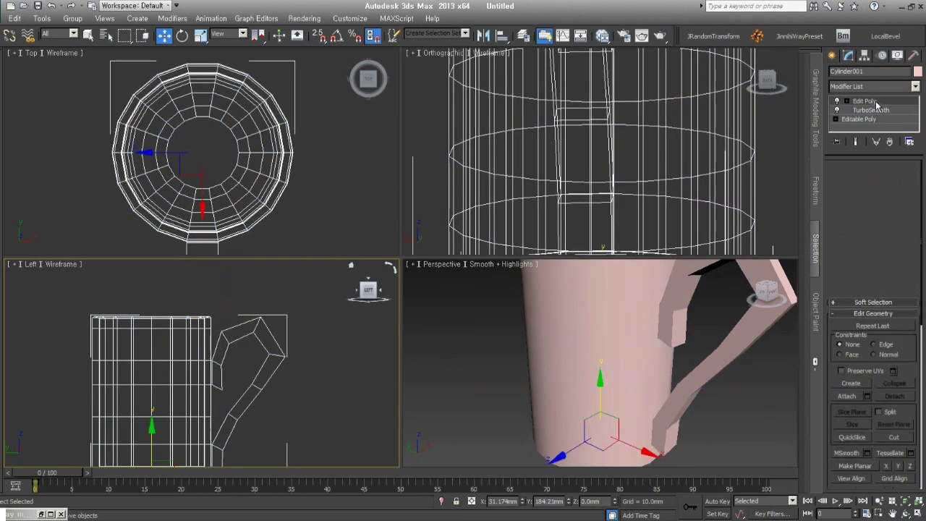
# Zoom extents and orbit so the smoothed mug's handle sits on the left, then deselect it.
pyautogui.scroll(-5, 622, 376)
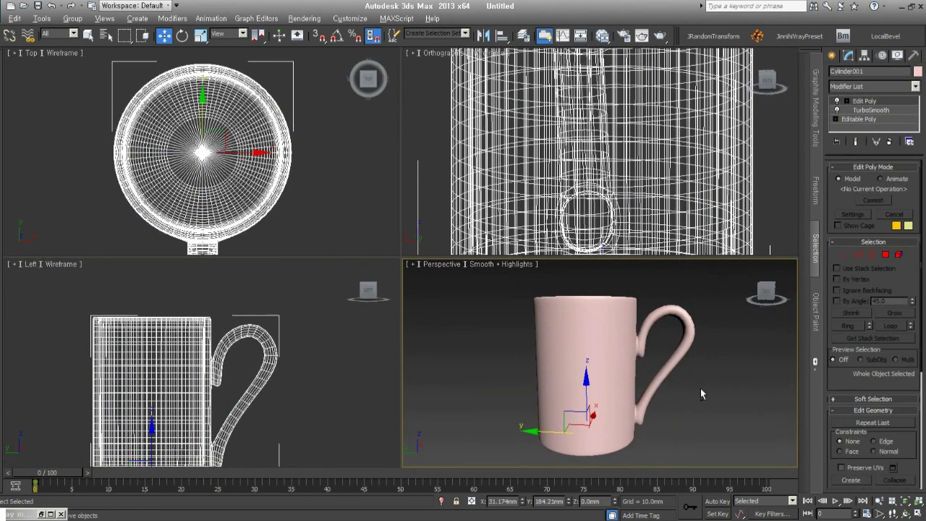
pyautogui.scroll(-2, 680, 399)
pyautogui.keyDown('alt'); pyautogui.moveTo(661, 403); pyautogui.dragTo(660, 385, button='middle'); pyautogui.keyUp('alt')
pyautogui.scroll(3, 656, 383)
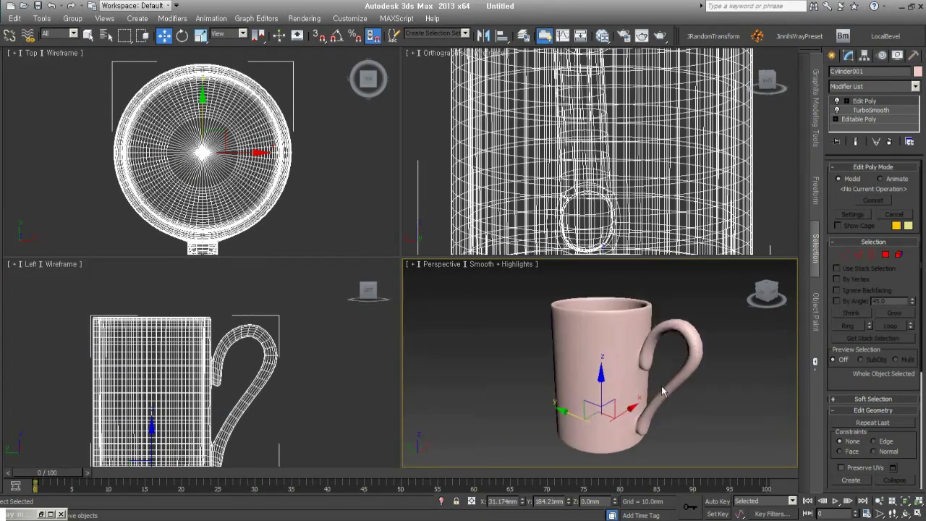
pyautogui.hotkey('ctrl', 'shift', 'z')
pyautogui.moveTo(684, 396)
pyautogui.keyDown('alt'); pyautogui.mouseDown(button='middle')
pyautogui.moveTo(592, 406)
pyautogui.moveTo(637, 405)
pyautogui.mouseUp(button='middle'); pyautogui.keyUp('alt')
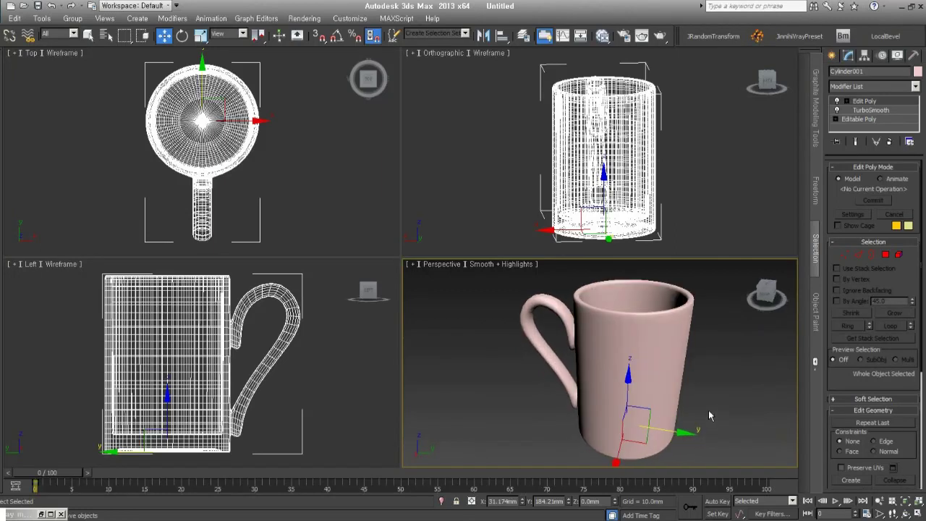
pyautogui.moveTo(709, 414); pyautogui.dragTo(697, 407, button='middle')
pyautogui.click(744, 384)
pyautogui.moveTo(744, 385); pyautogui.dragTo(734, 384, button='middle')
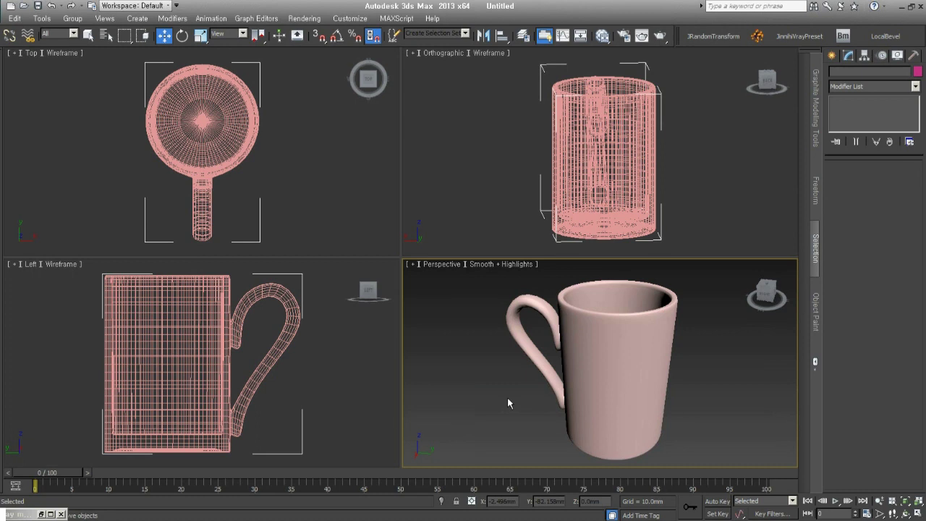
pyautogui.moveTo(684, 389); pyautogui.dragTo(684, 387, button='middle')
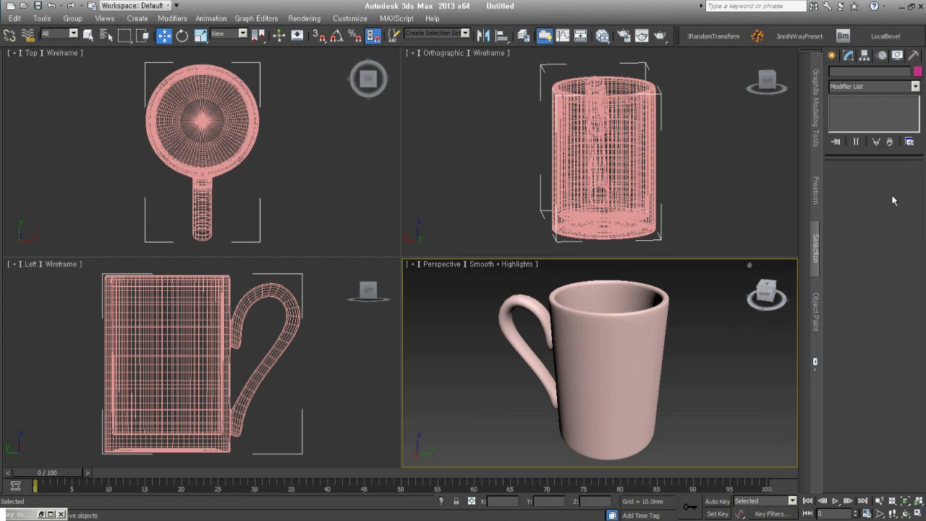